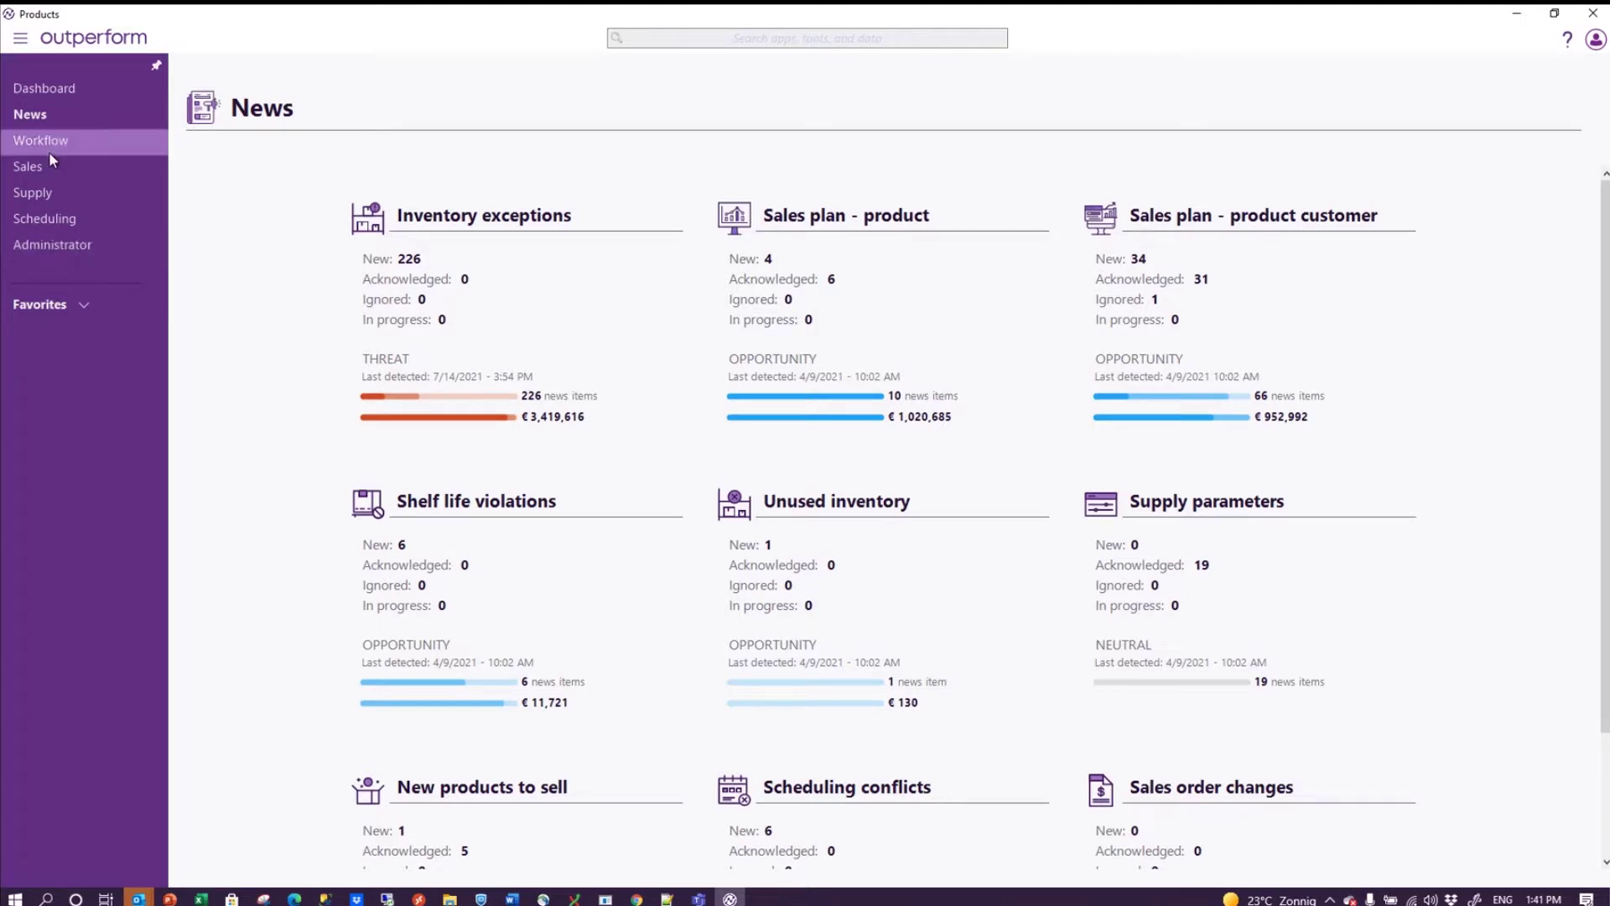
# Step: Look through the Favorites list and the Sales and Supply app overviews
pyautogui.click(86, 309)
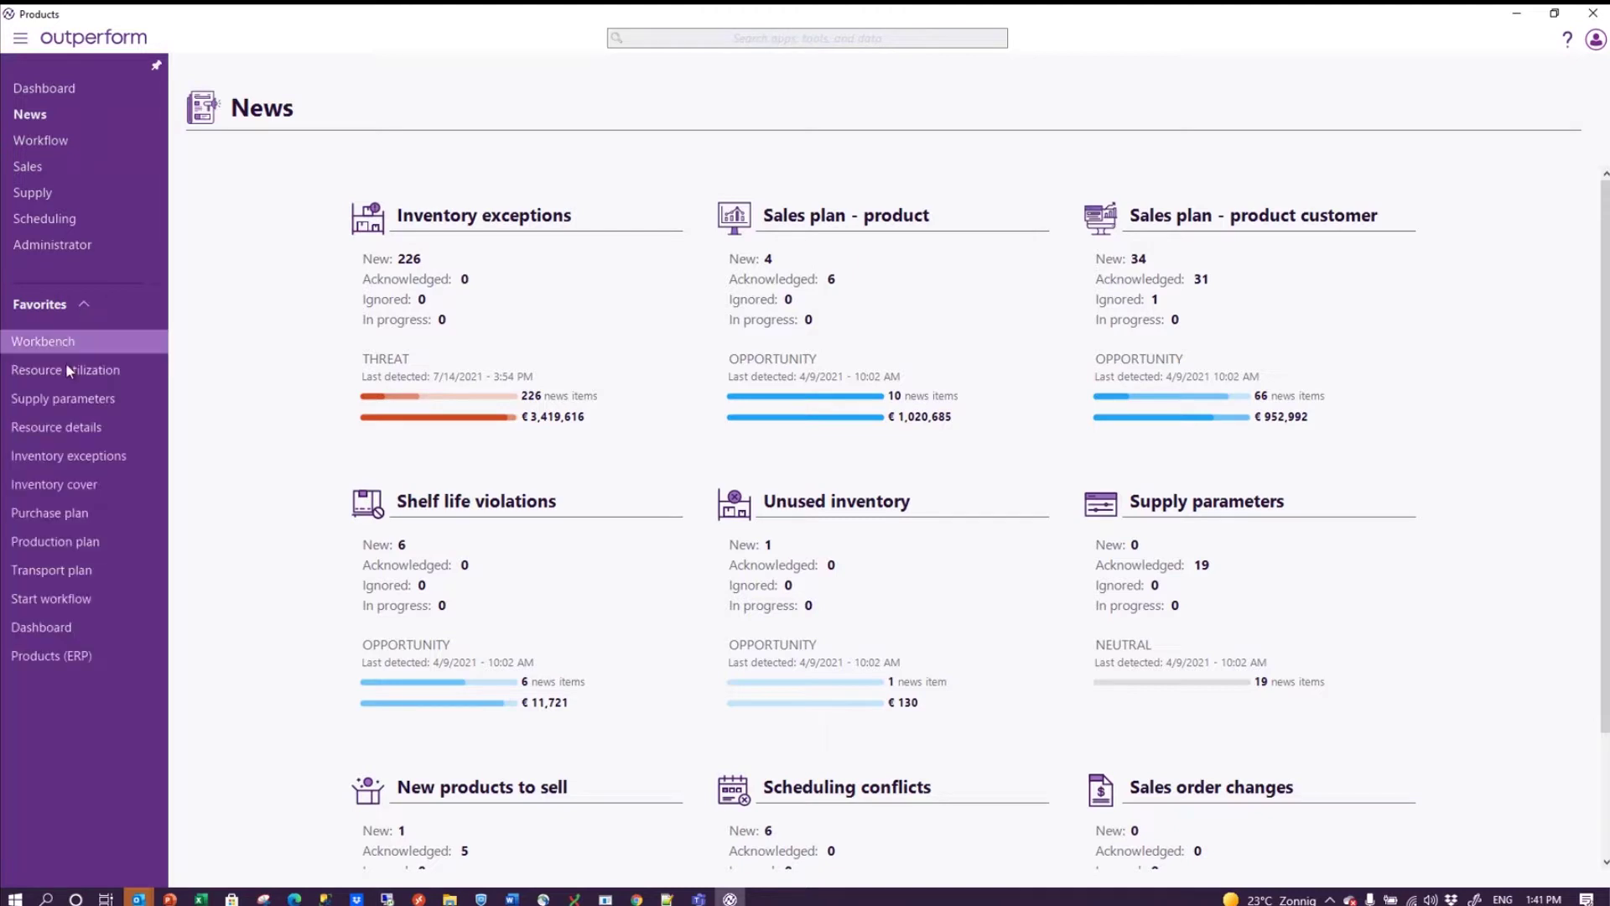
pyautogui.click(86, 311)
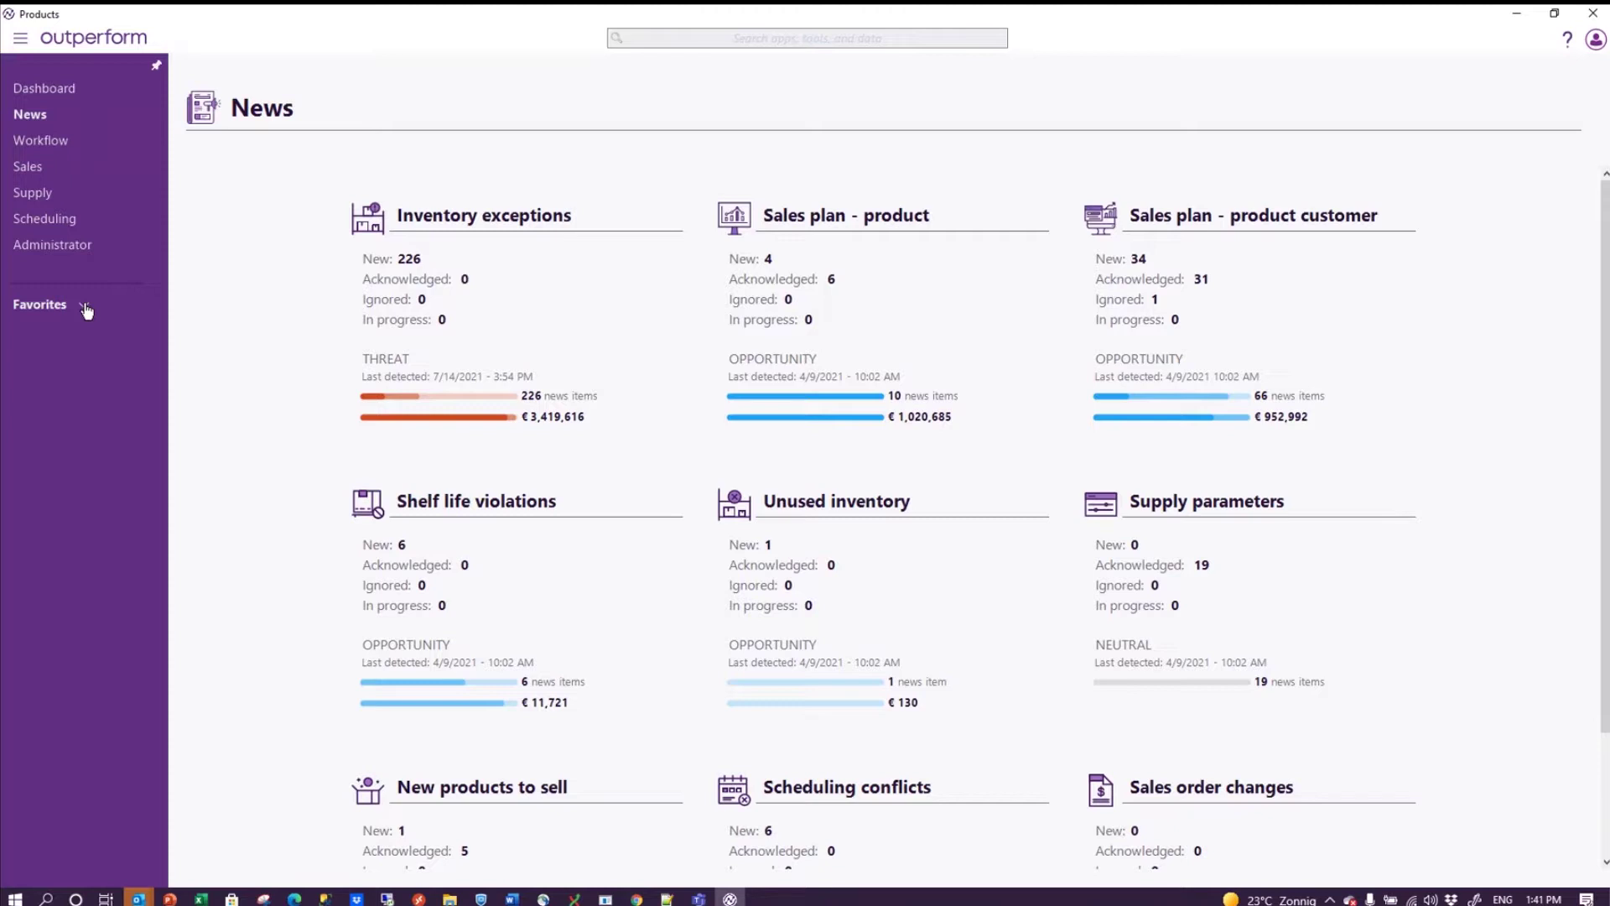
pyautogui.click(43, 168)
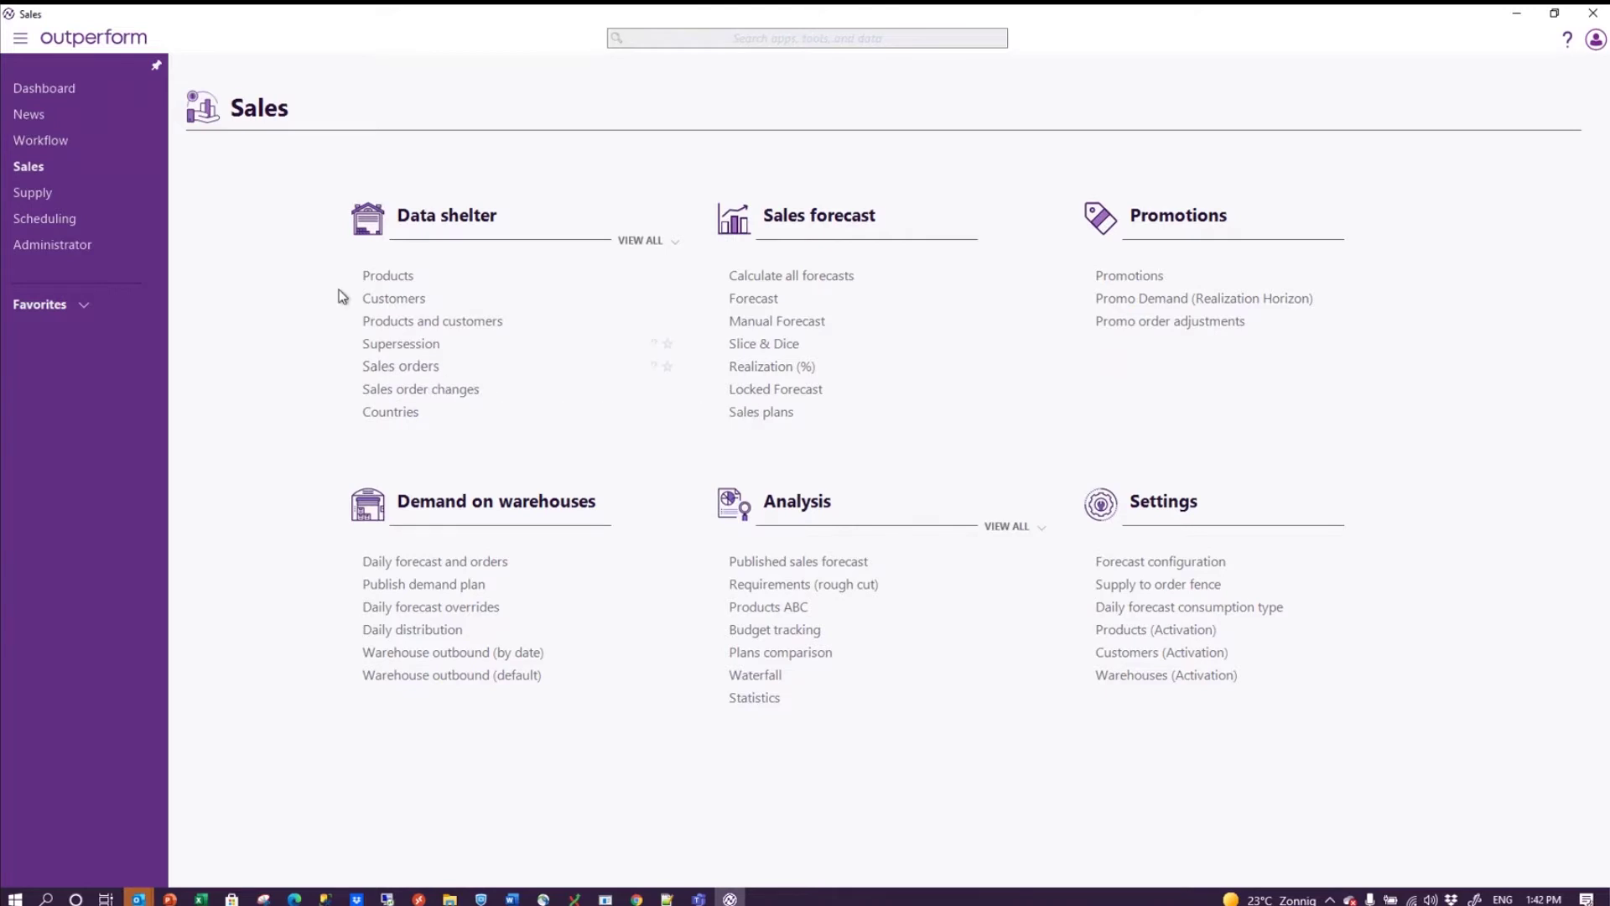
pyautogui.click(47, 198)
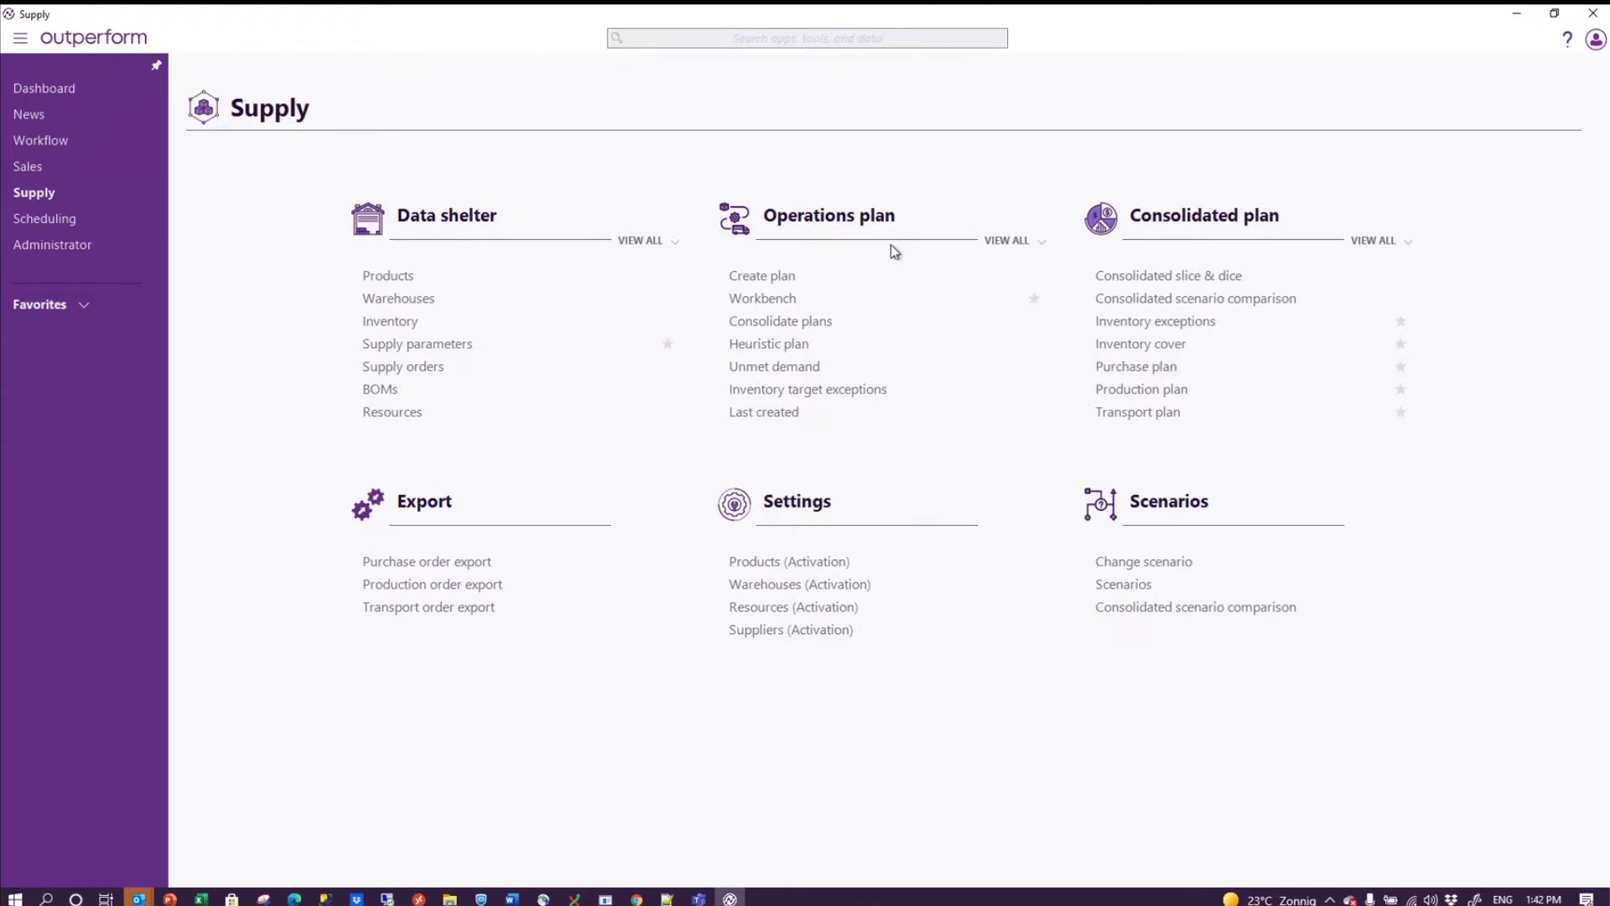
# Step: Search the apps for "supply", then clear the search and close the results
pyautogui.click(689, 38)
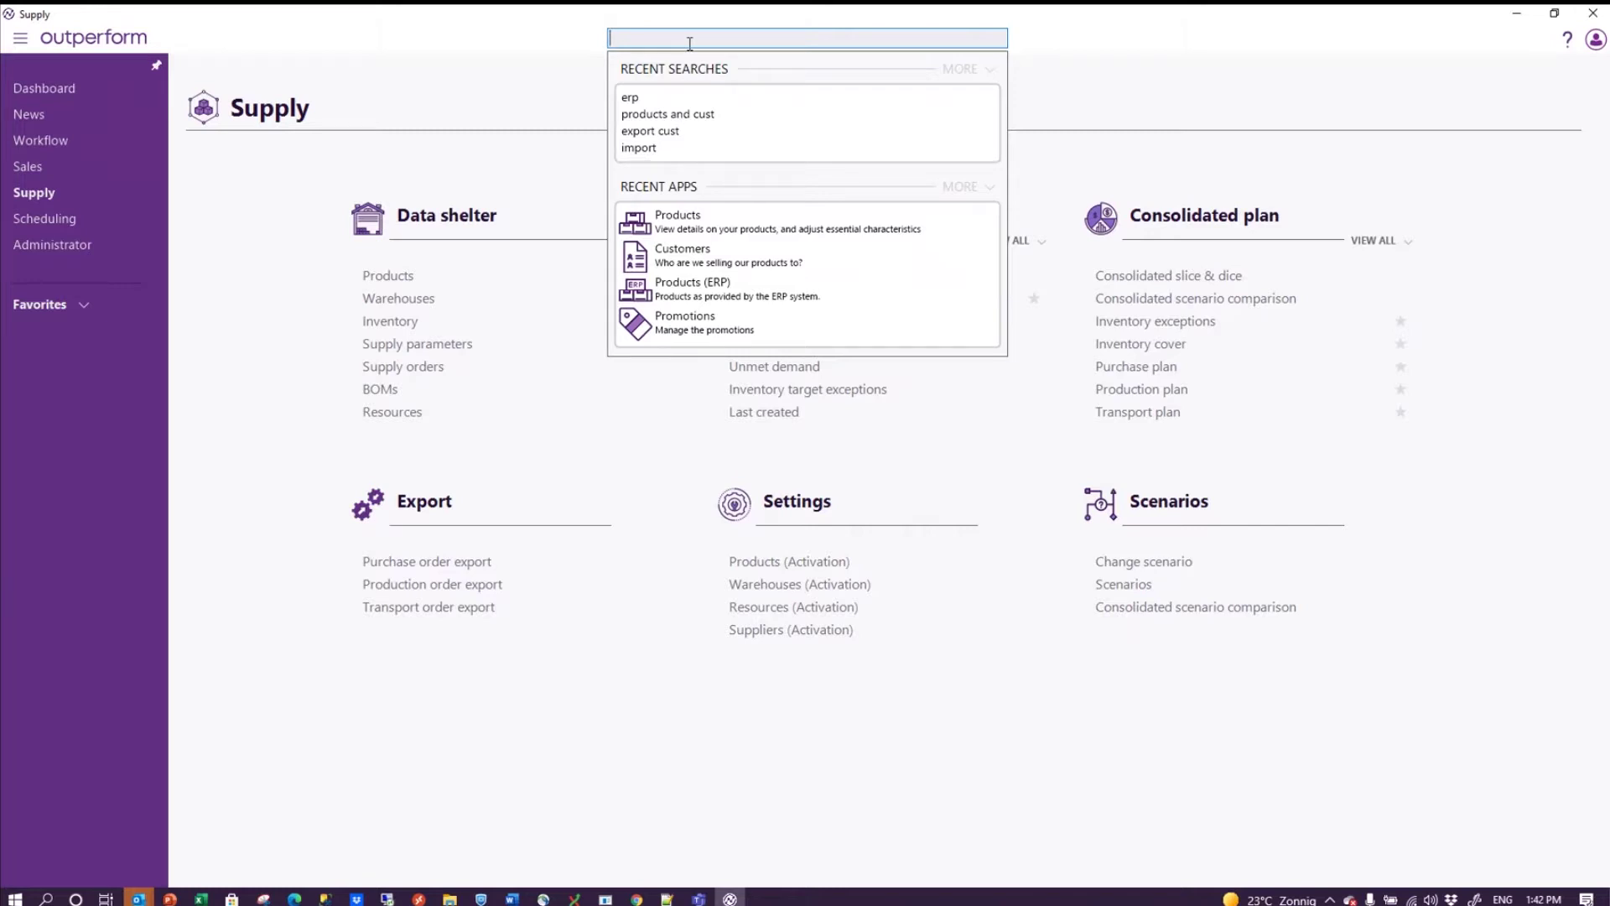
pyautogui.click(529, 40)
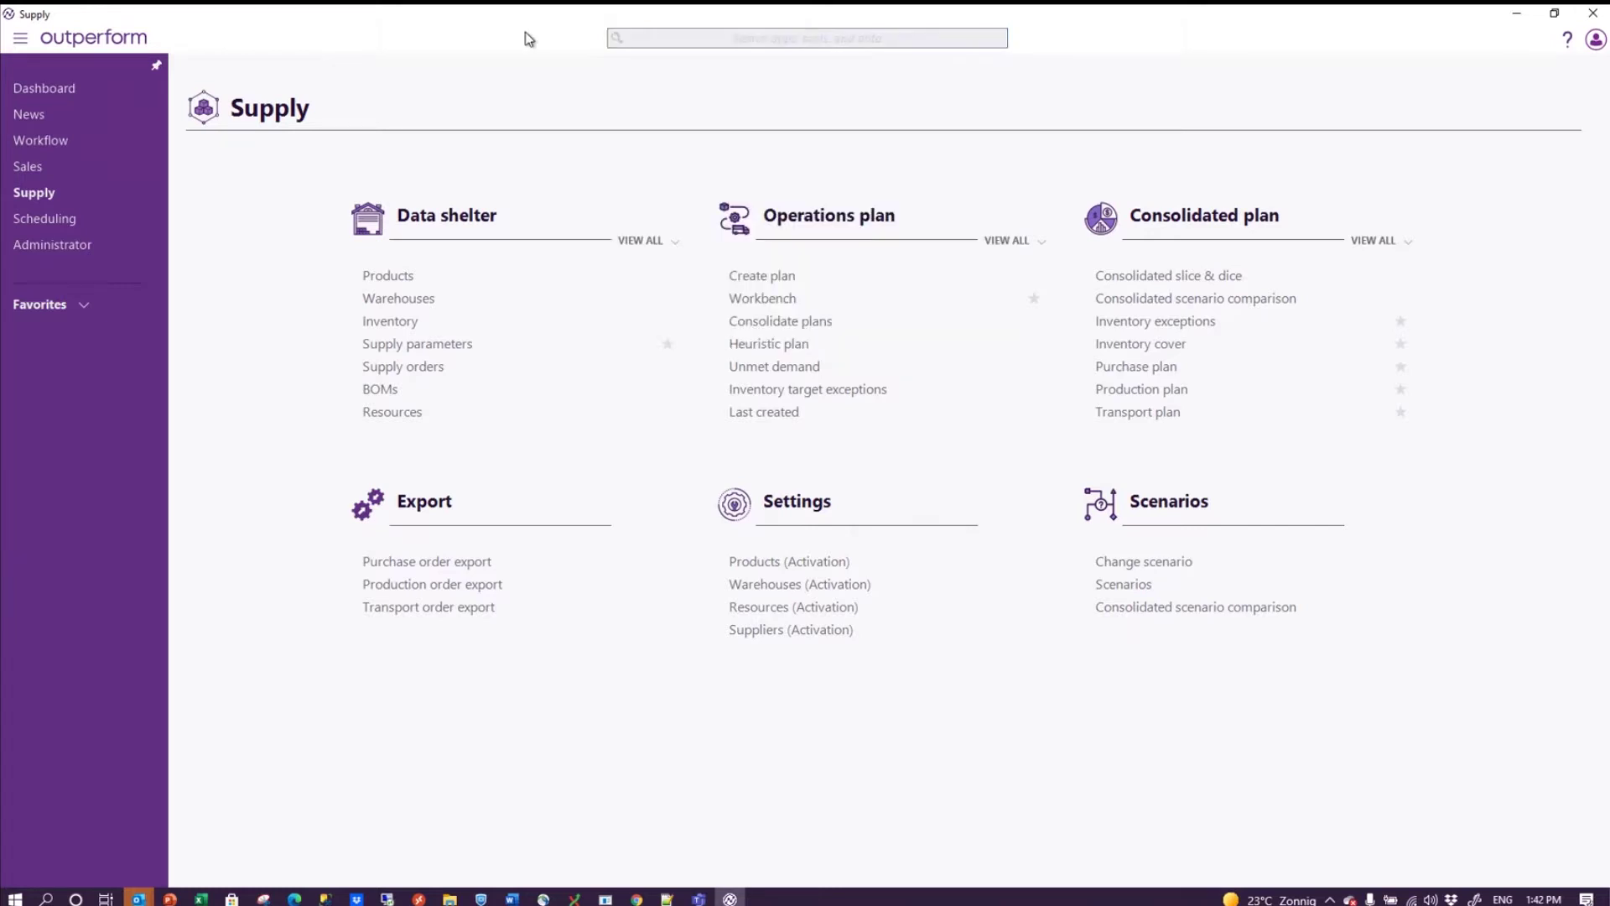
pyautogui.click(717, 34)
pyautogui.write('supply')
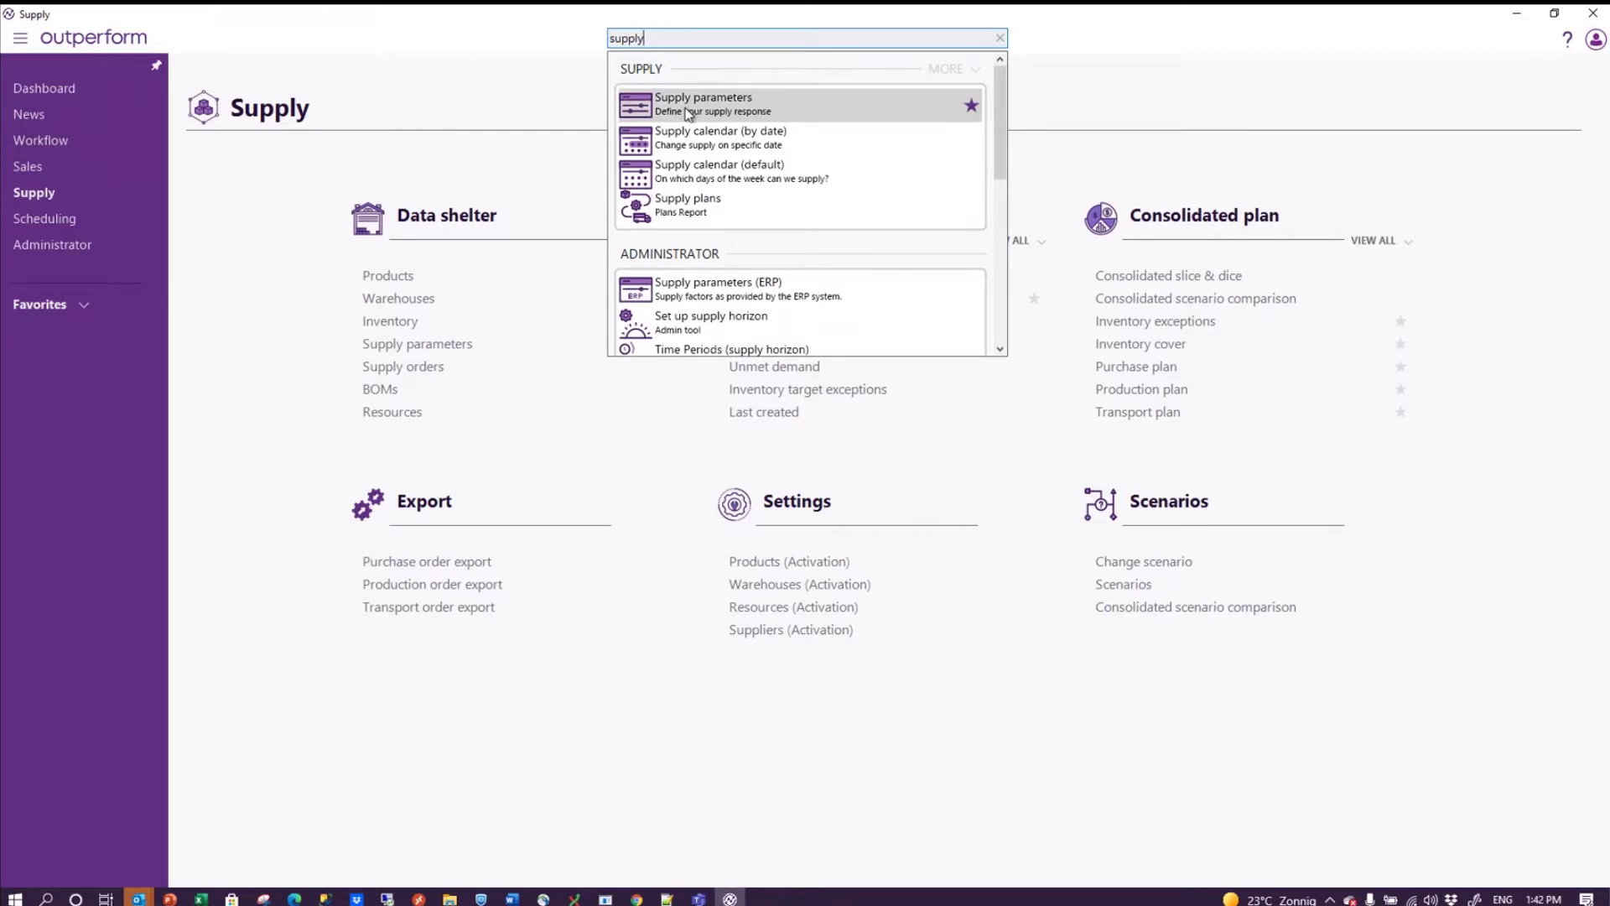
pyautogui.click(998, 42)
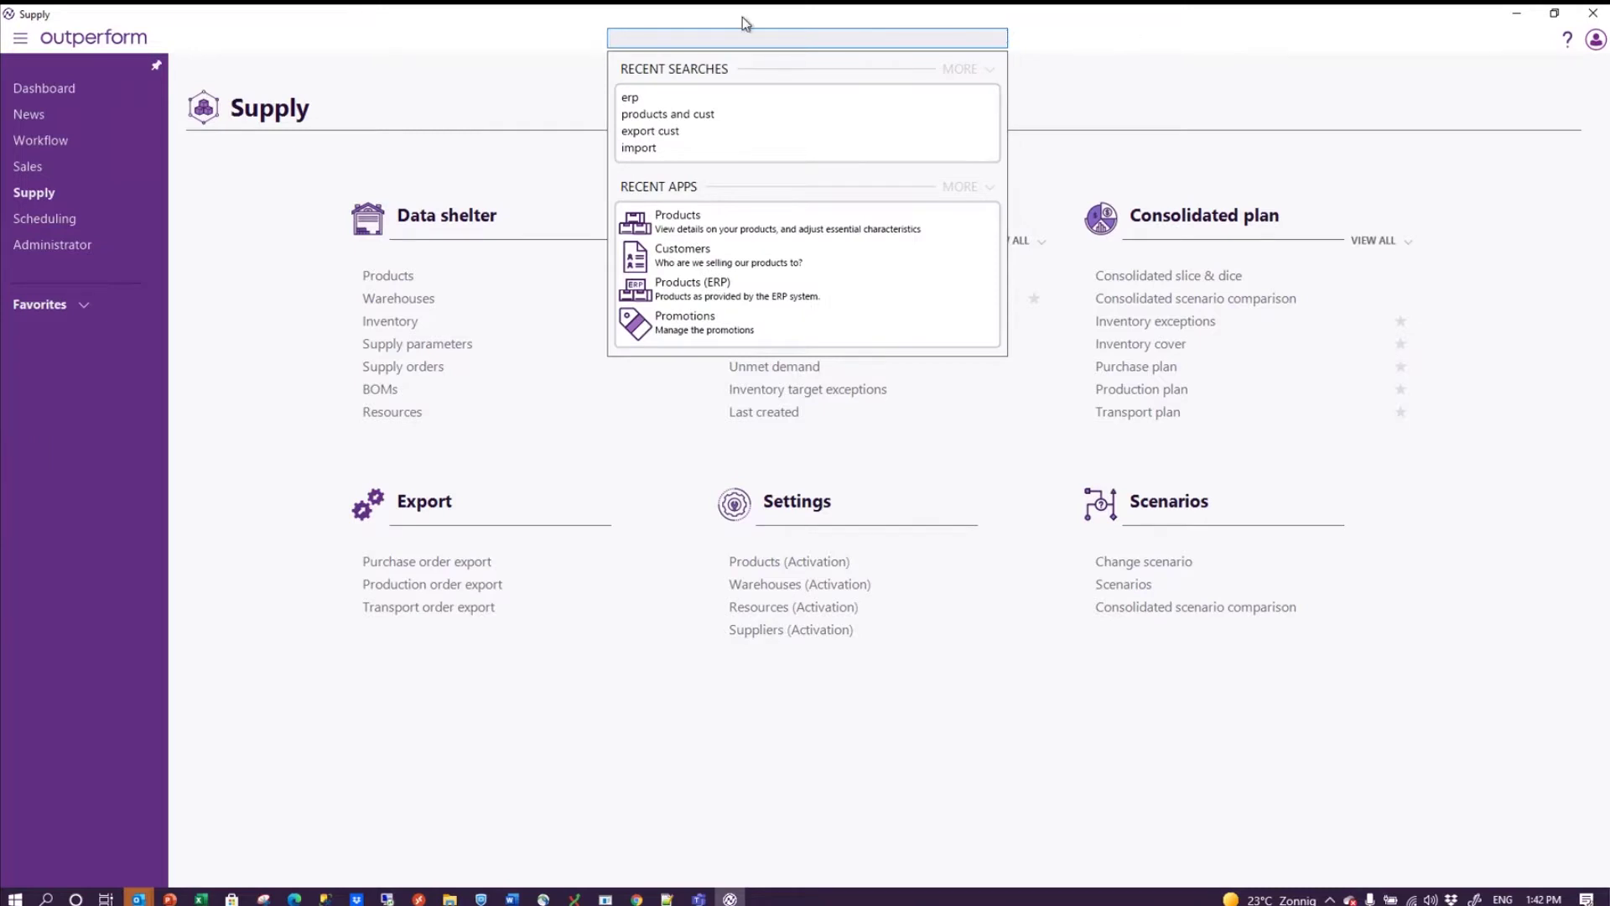
pyautogui.click(1219, 779)
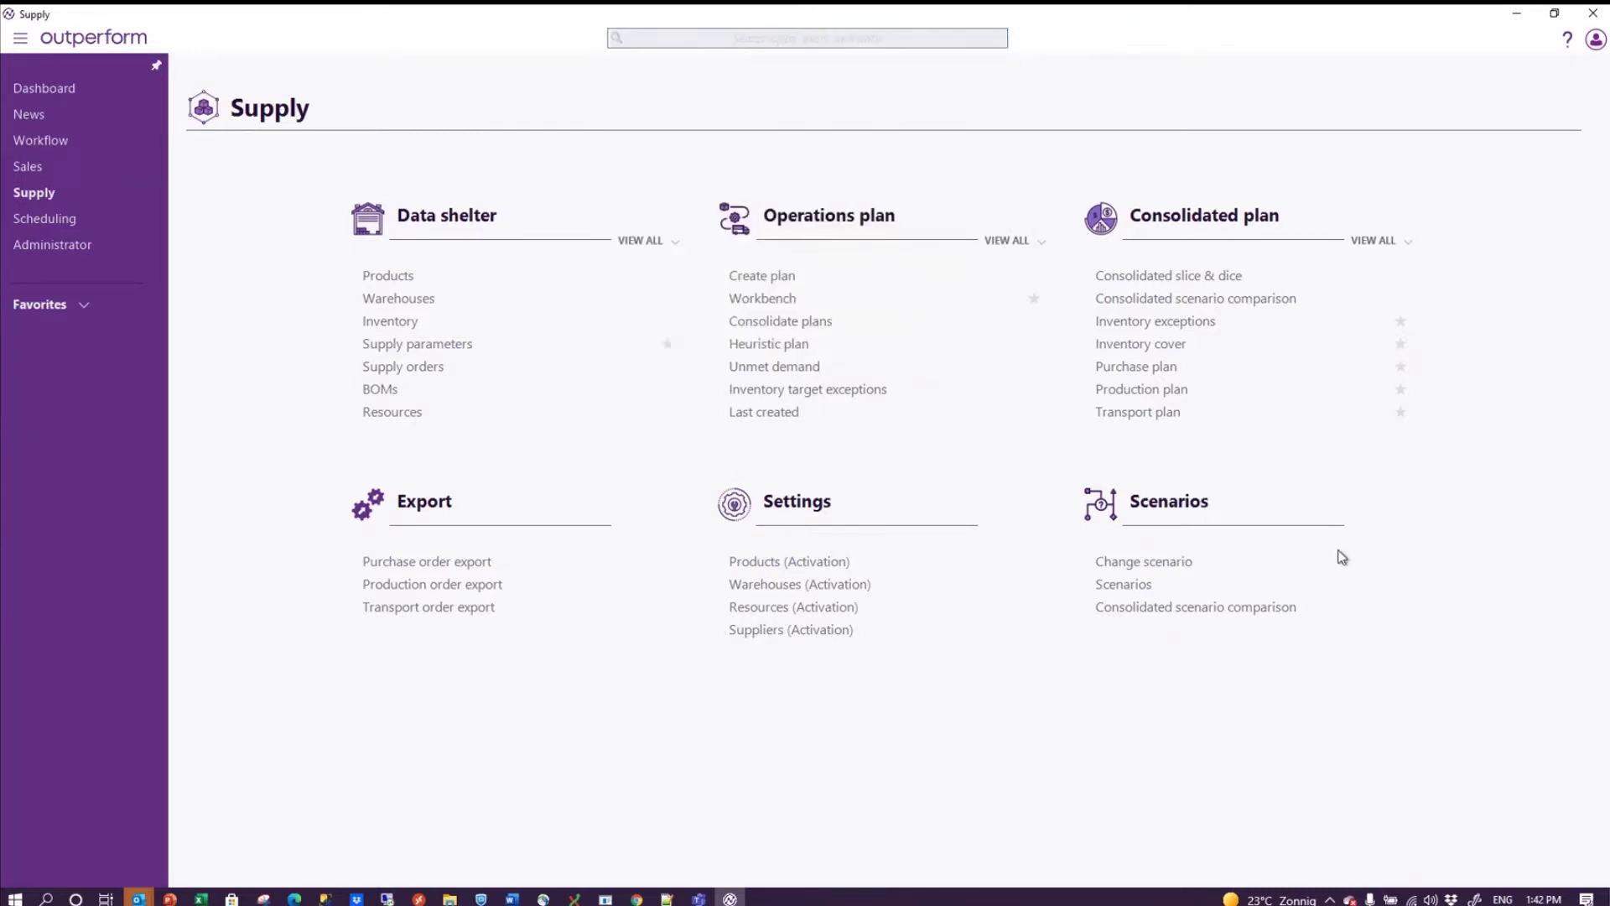
# Step: View the account options, then visit the Helpdesk website and return to the Outperform Supply overview
pyautogui.click(1595, 40)
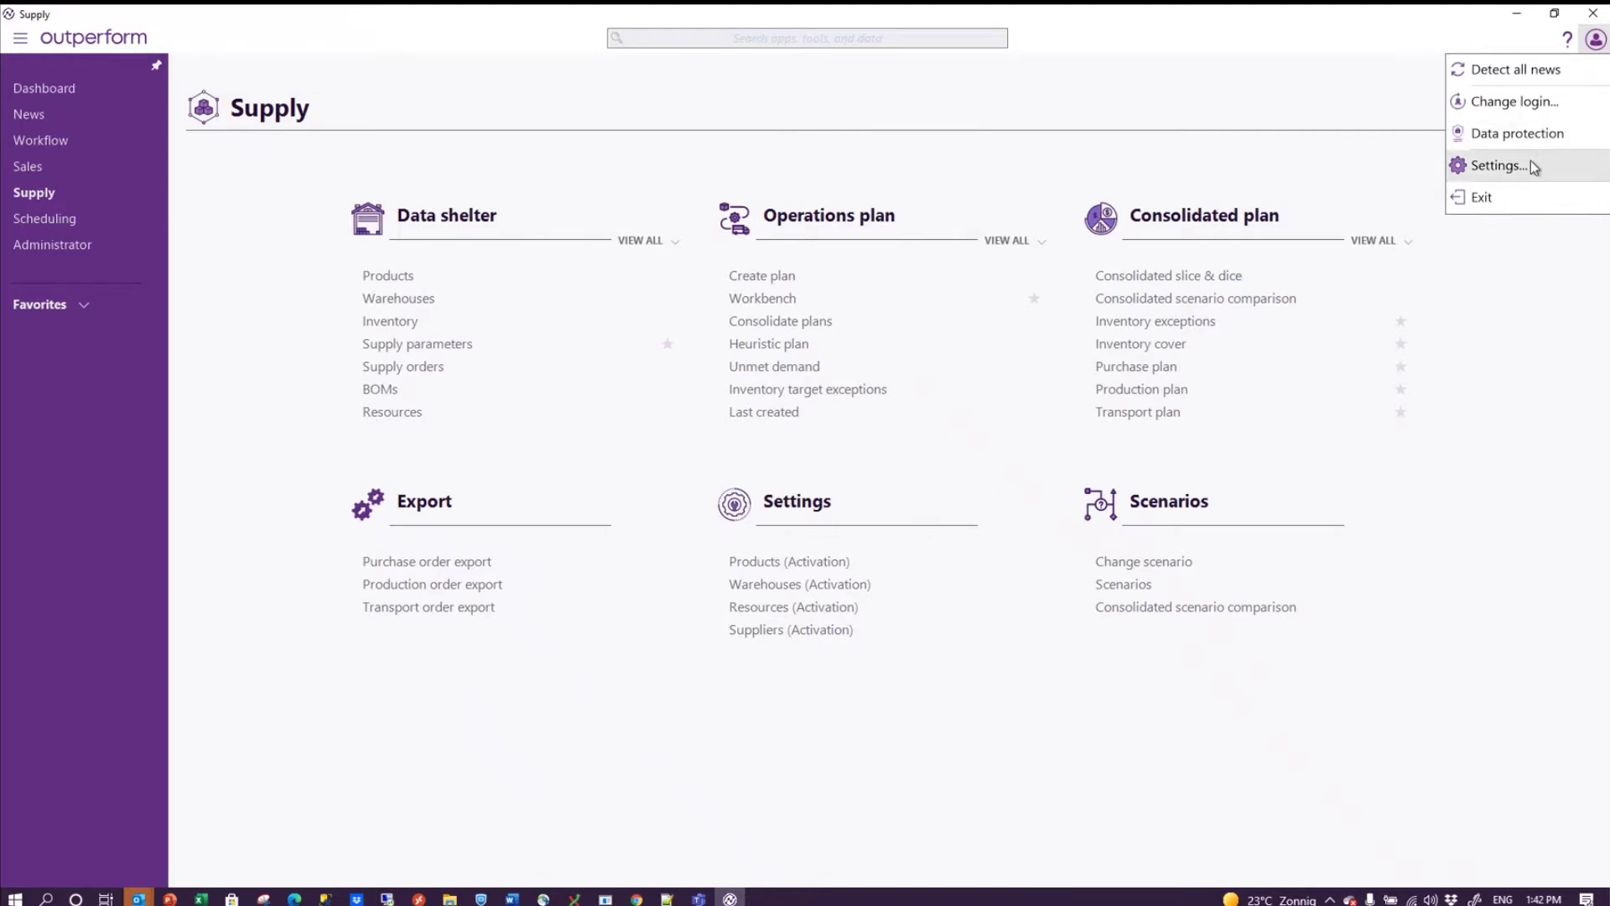
pyautogui.click(1531, 274)
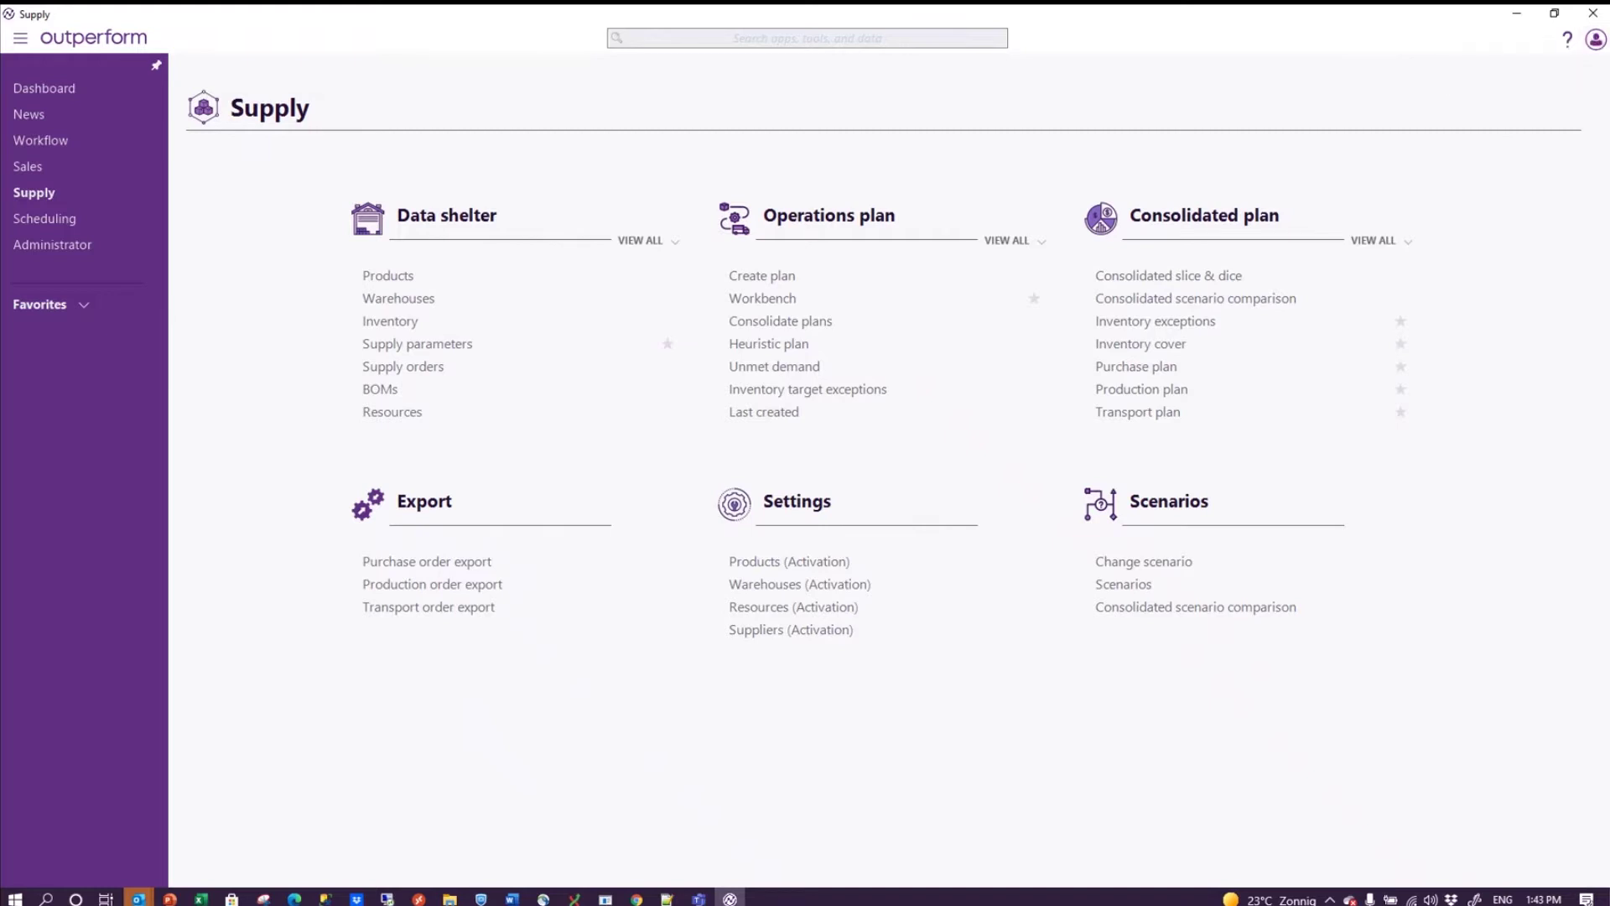
pyautogui.click(1566, 40)
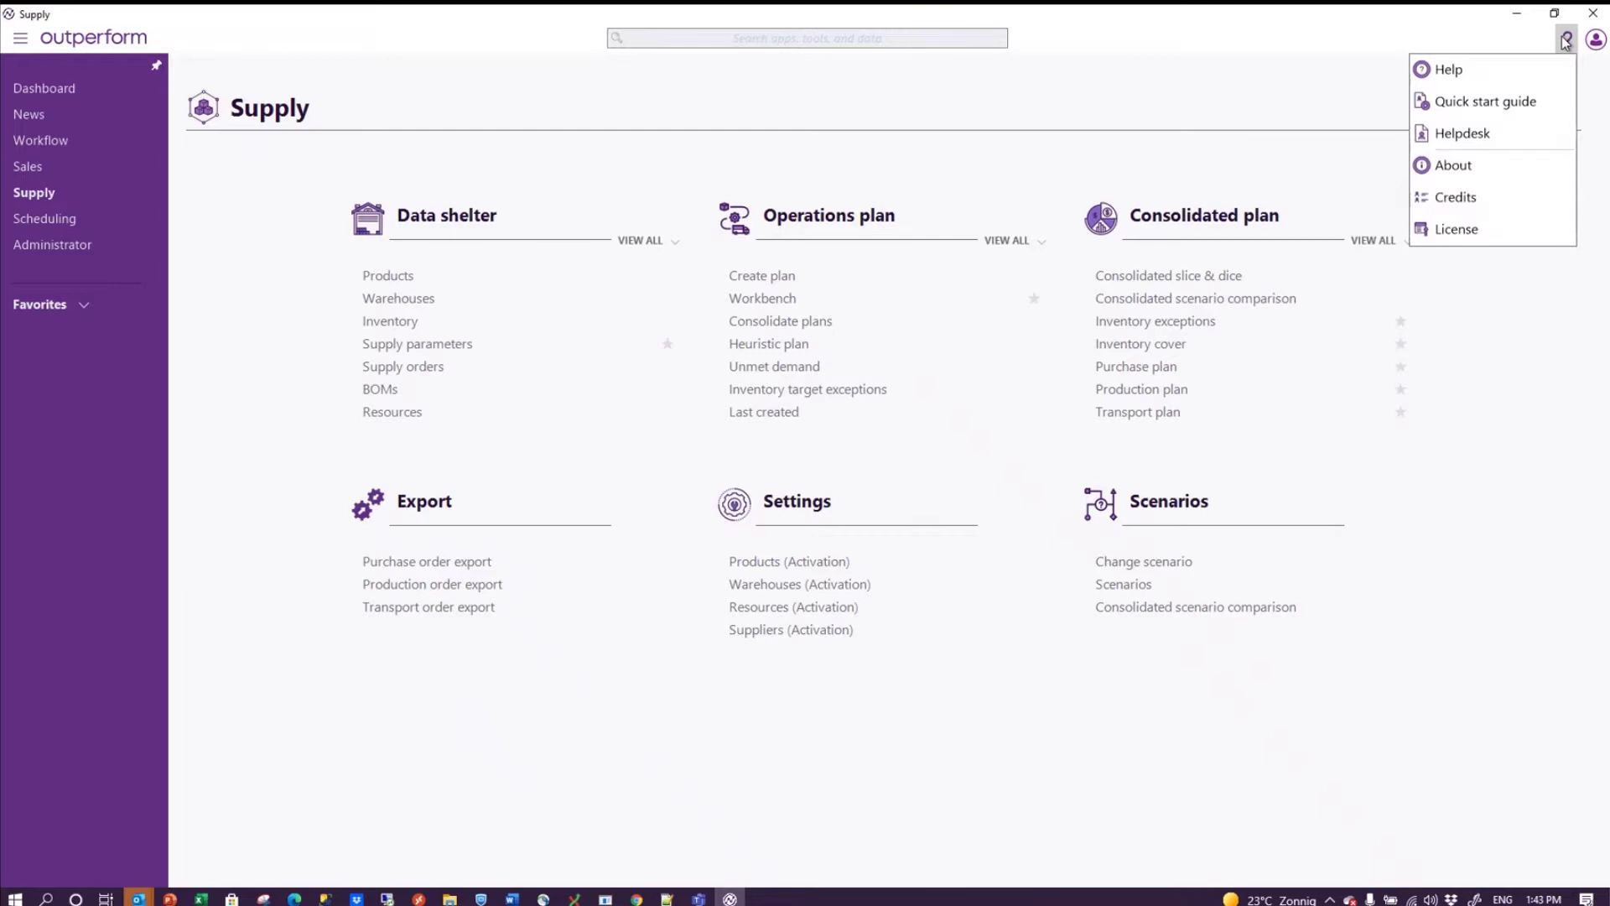
pyautogui.click(1442, 136)
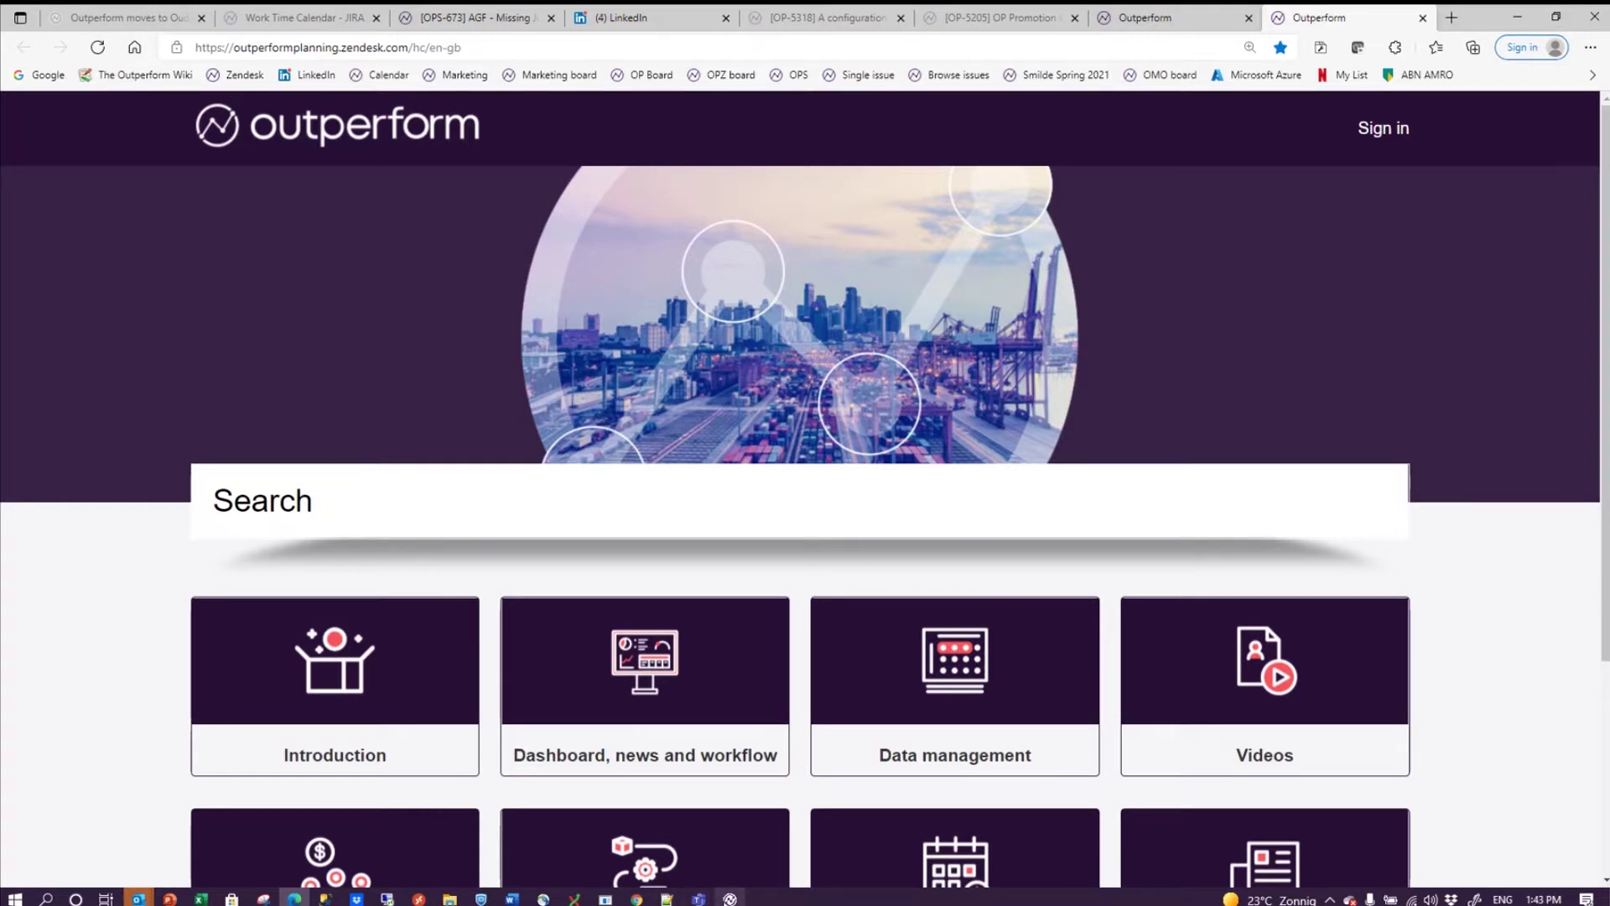
pyautogui.click(729, 898)
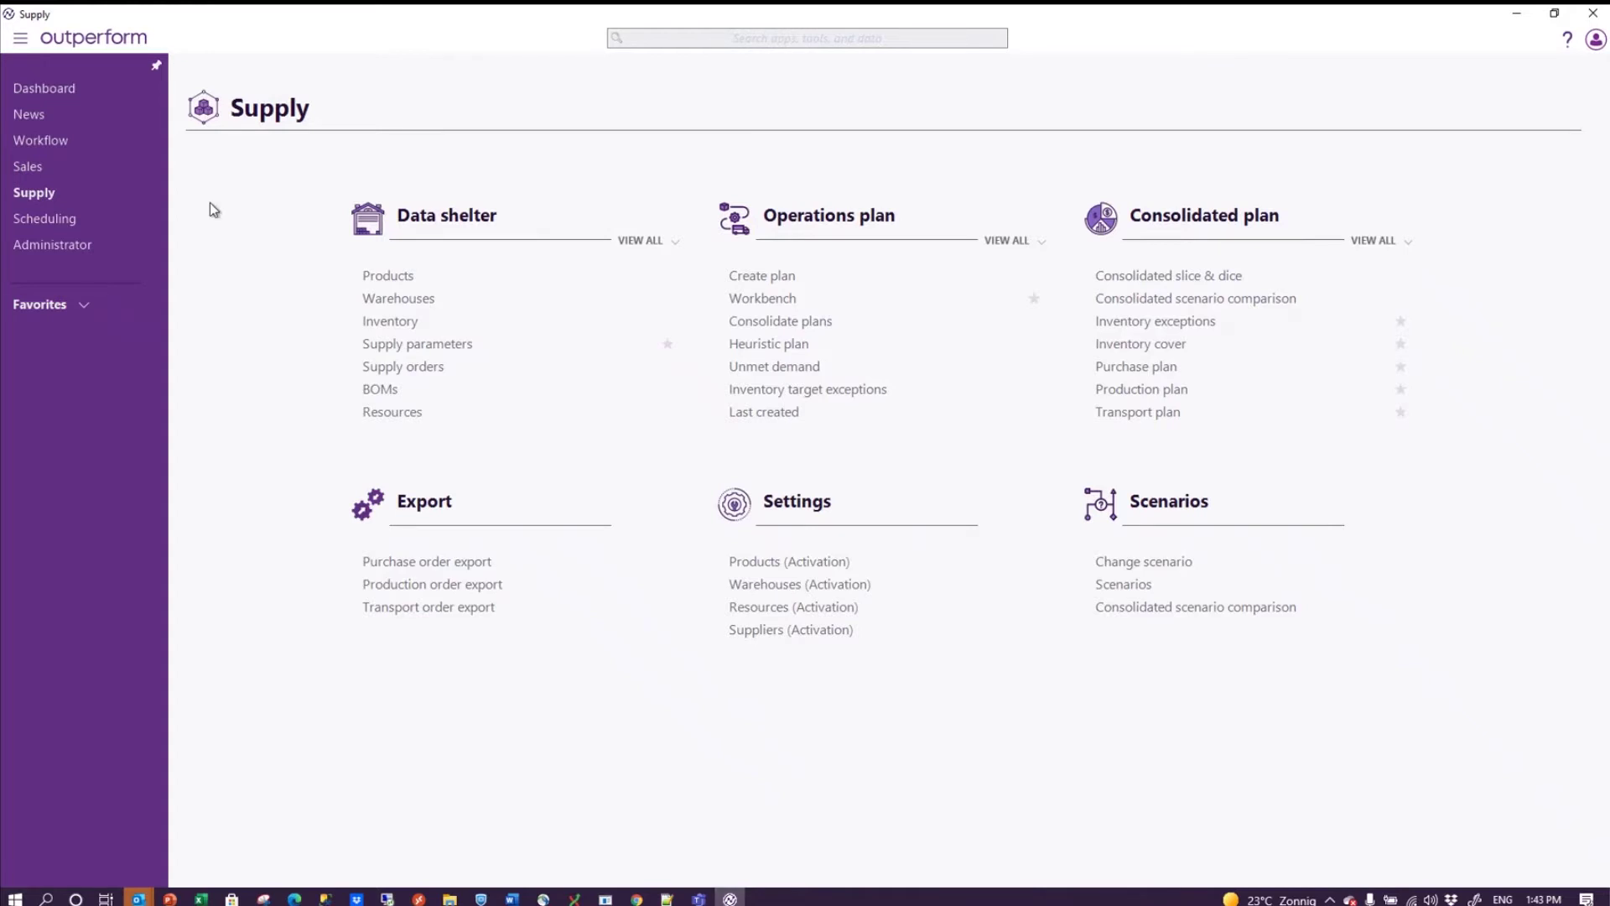
# Step: Collapse and restore the navigation pane, then open the Forecast app from the Sales overview
pyautogui.click(21, 41)
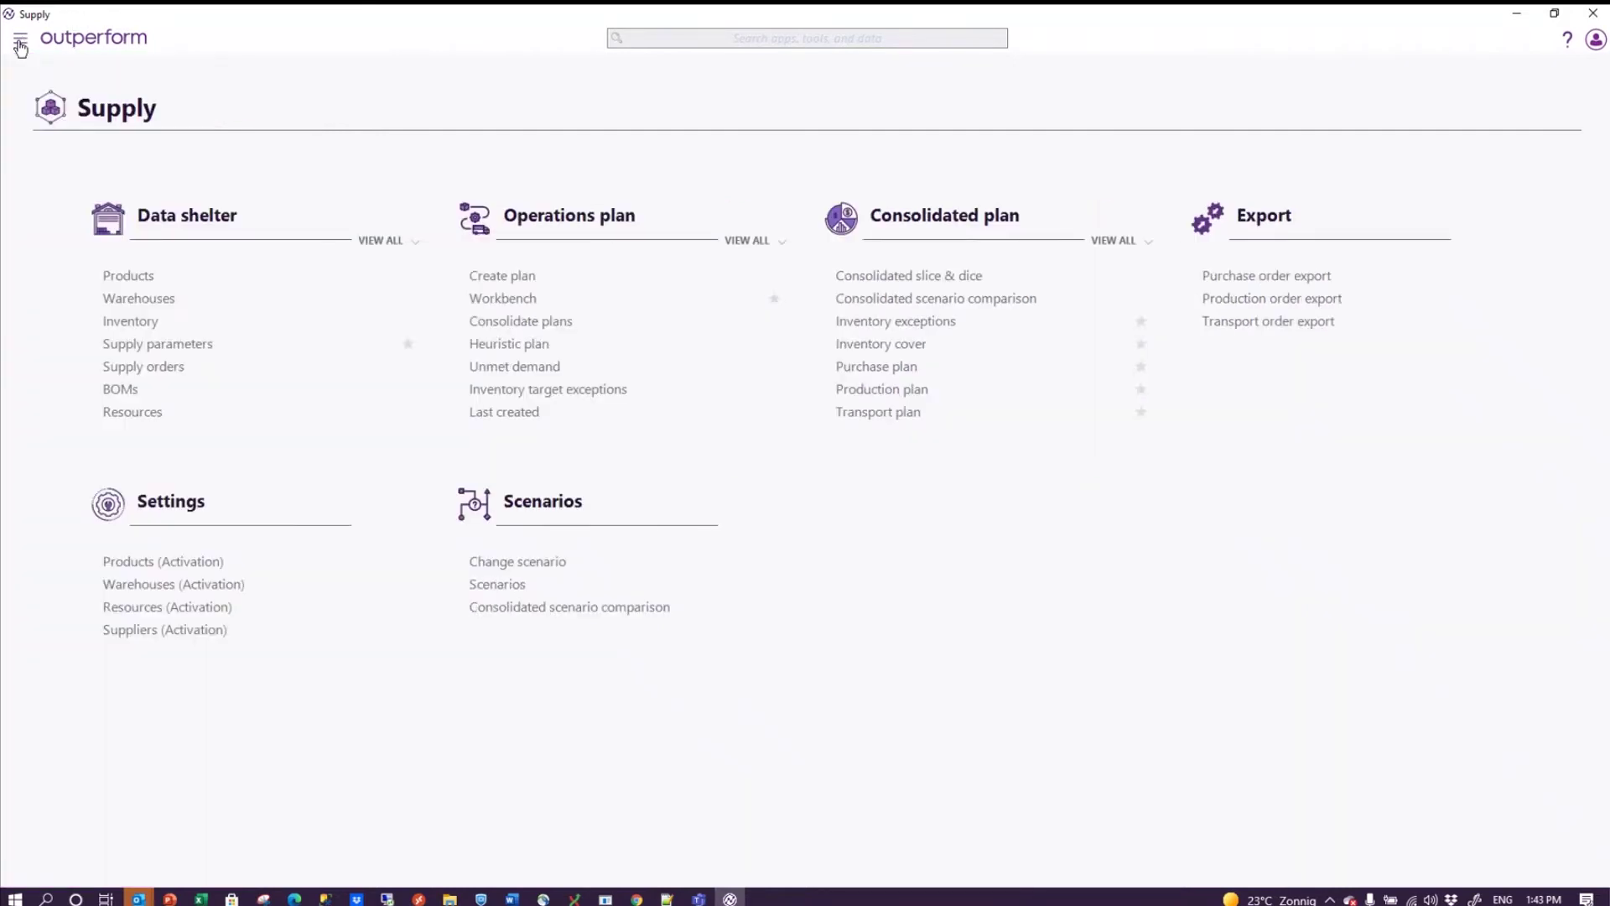
pyautogui.click(20, 44)
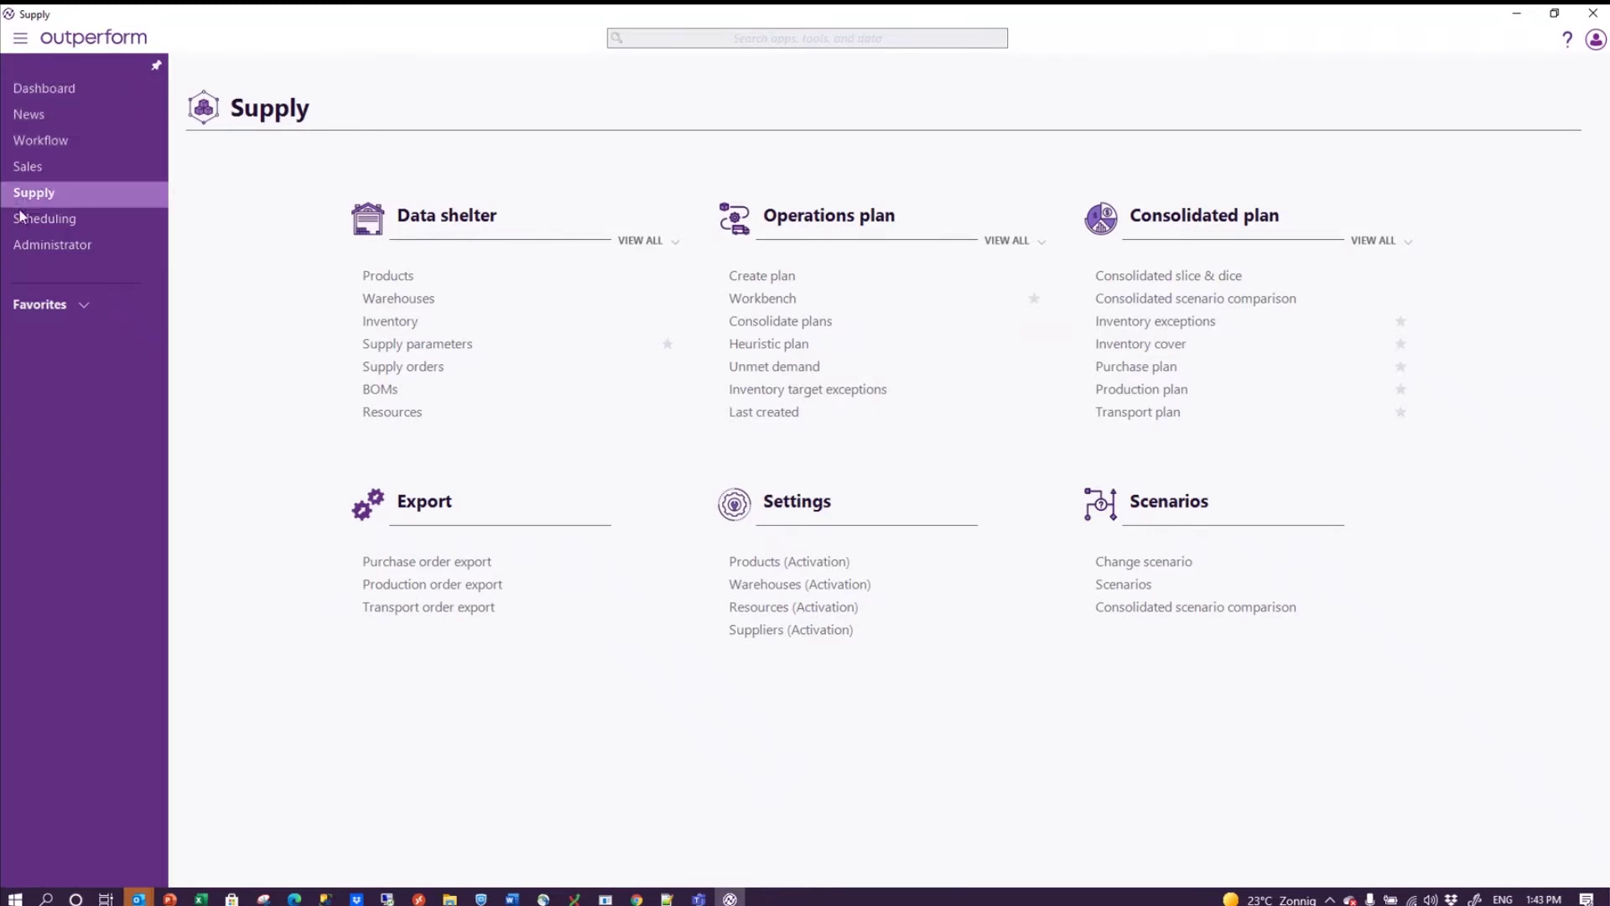
pyautogui.click(38, 170)
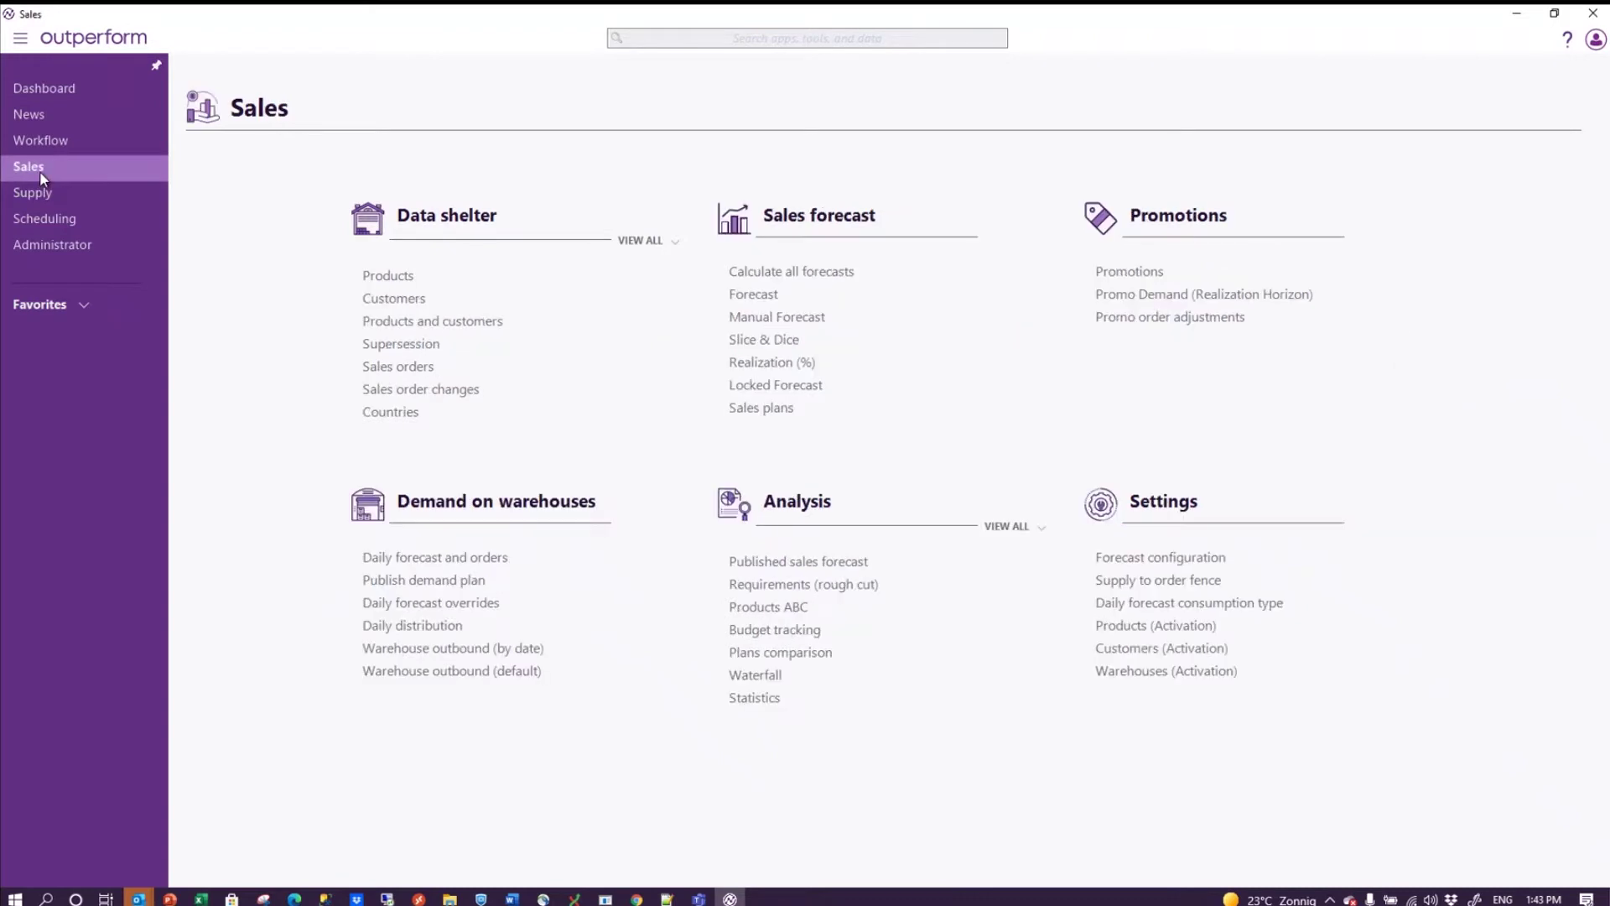
pyautogui.click(762, 302)
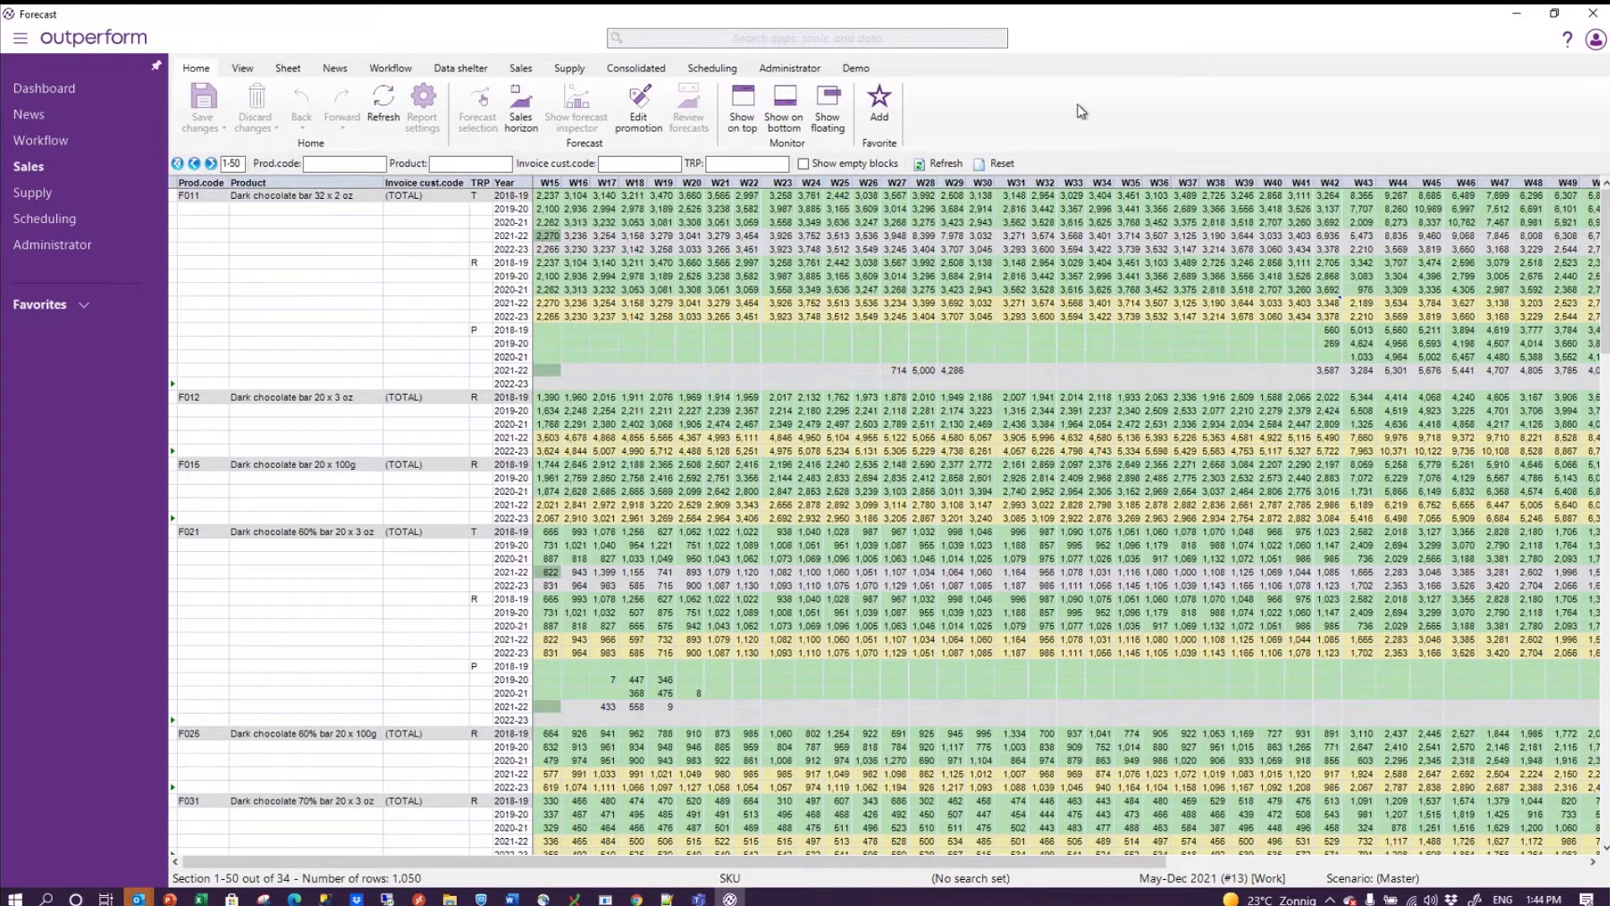
# Step: Examine the view, sheet, workflow, data shelter and administrator commands available for the forecast
pyautogui.click(391, 109)
pyautogui.click(243, 67)
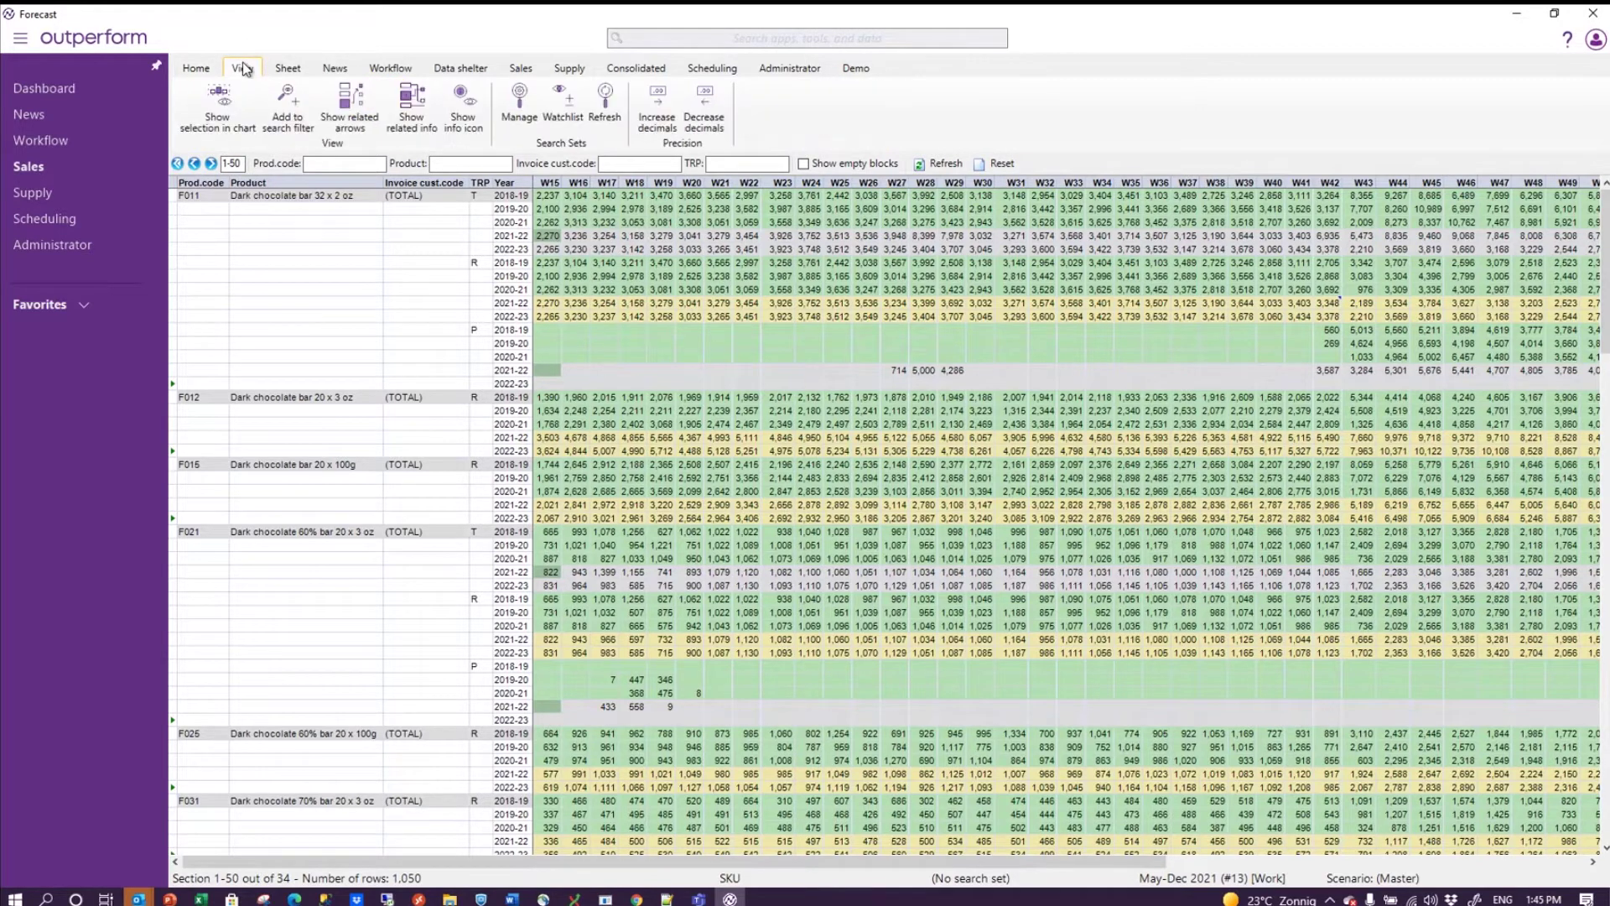
pyautogui.click(285, 69)
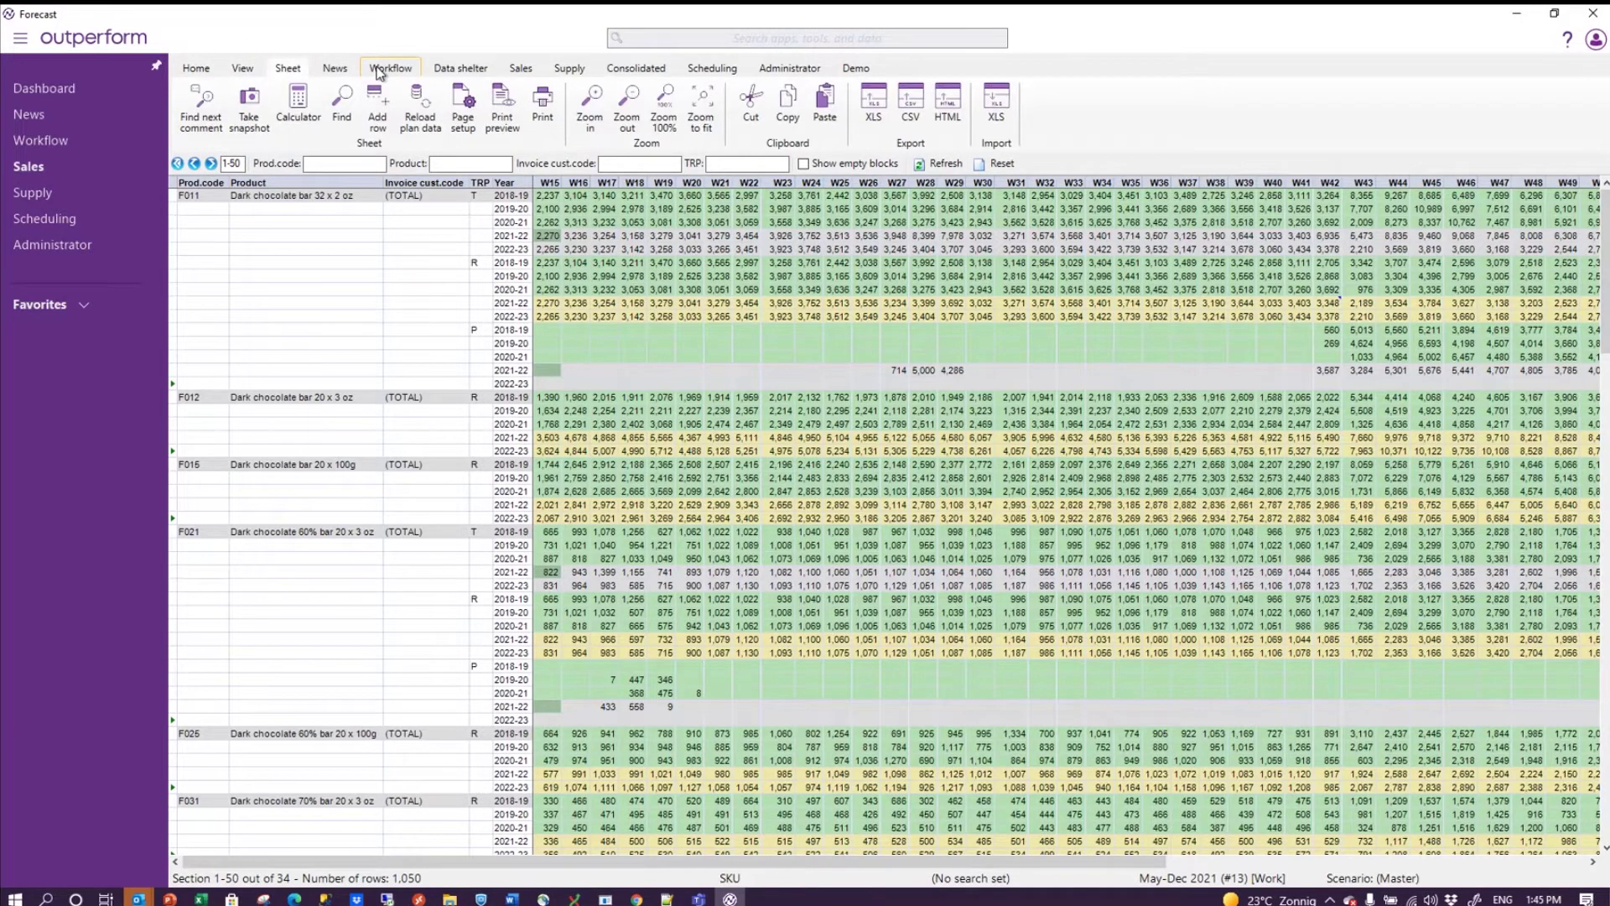
pyautogui.click(411, 72)
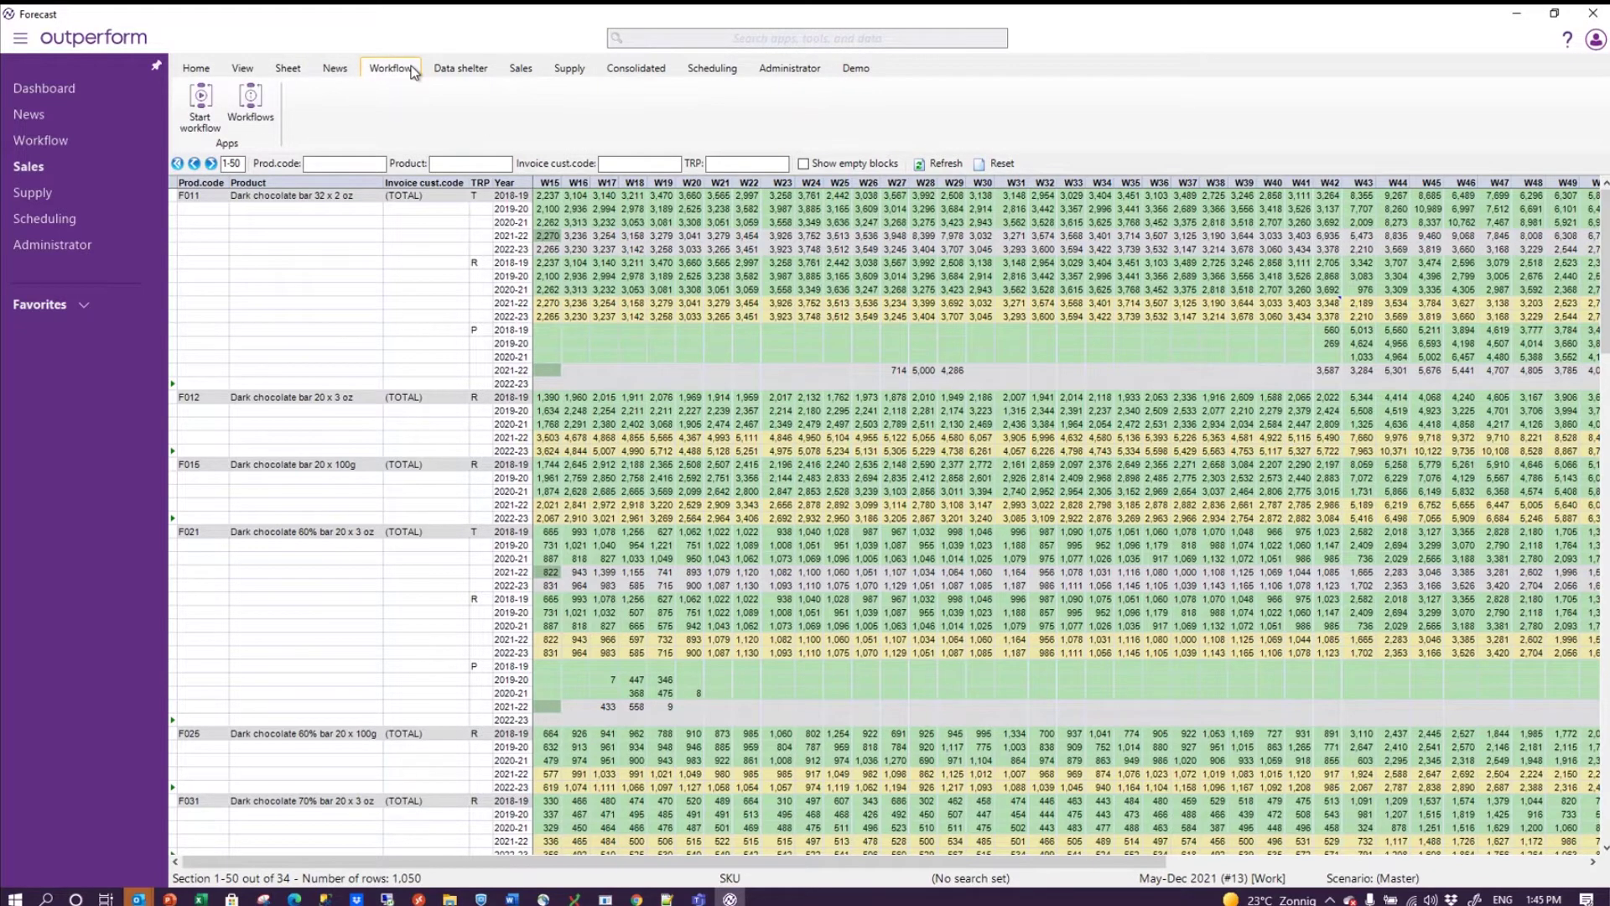
pyautogui.click(450, 73)
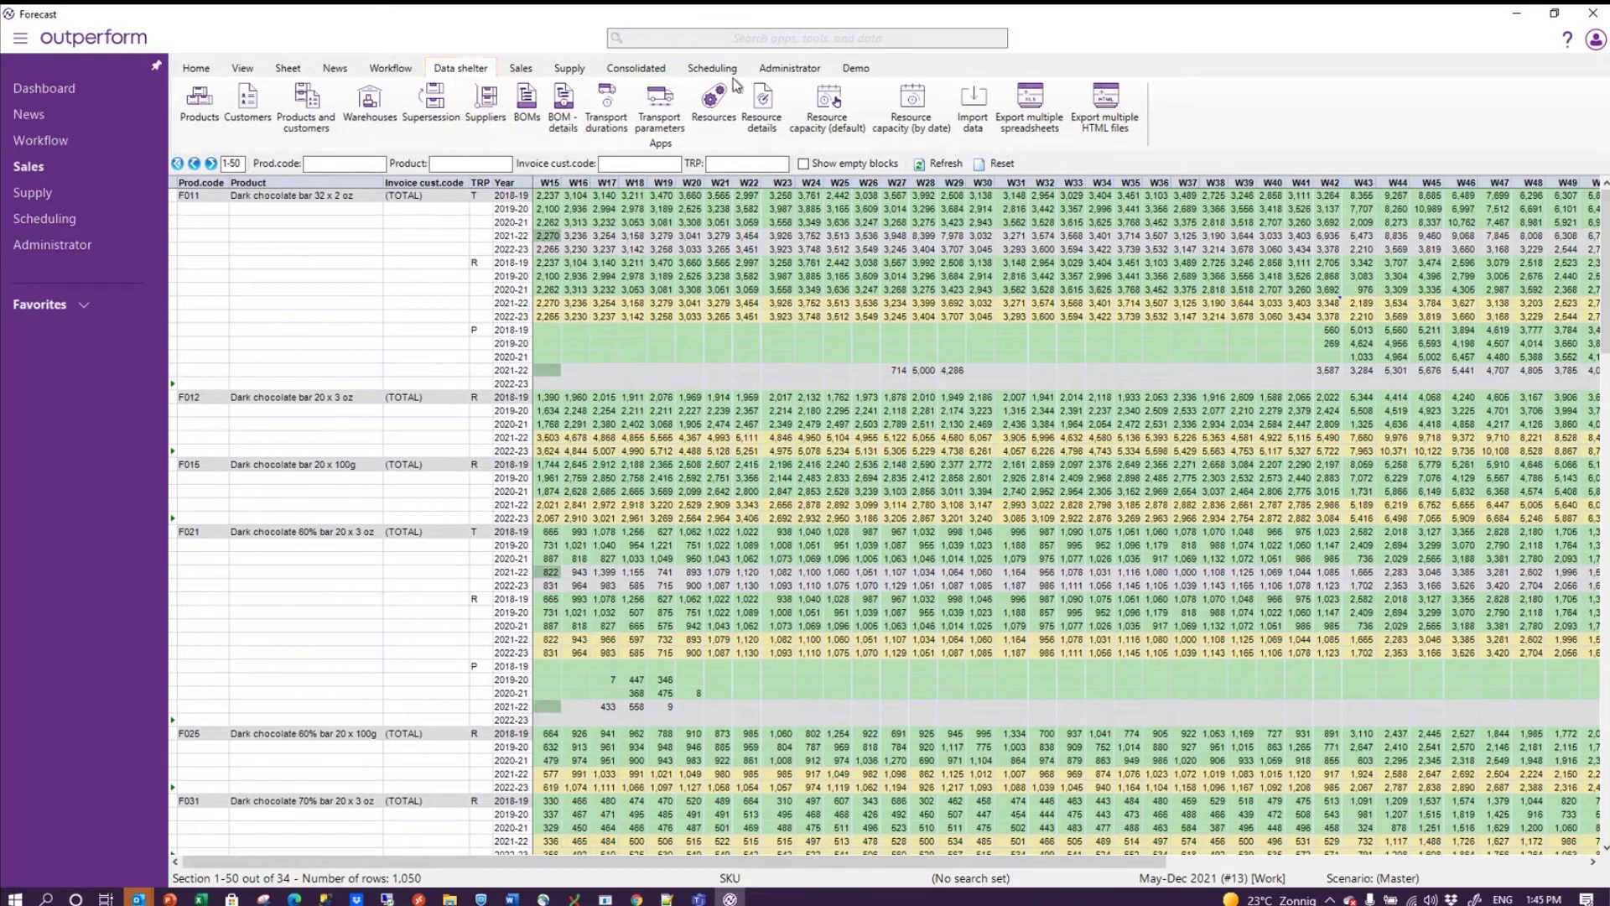
pyautogui.click(779, 72)
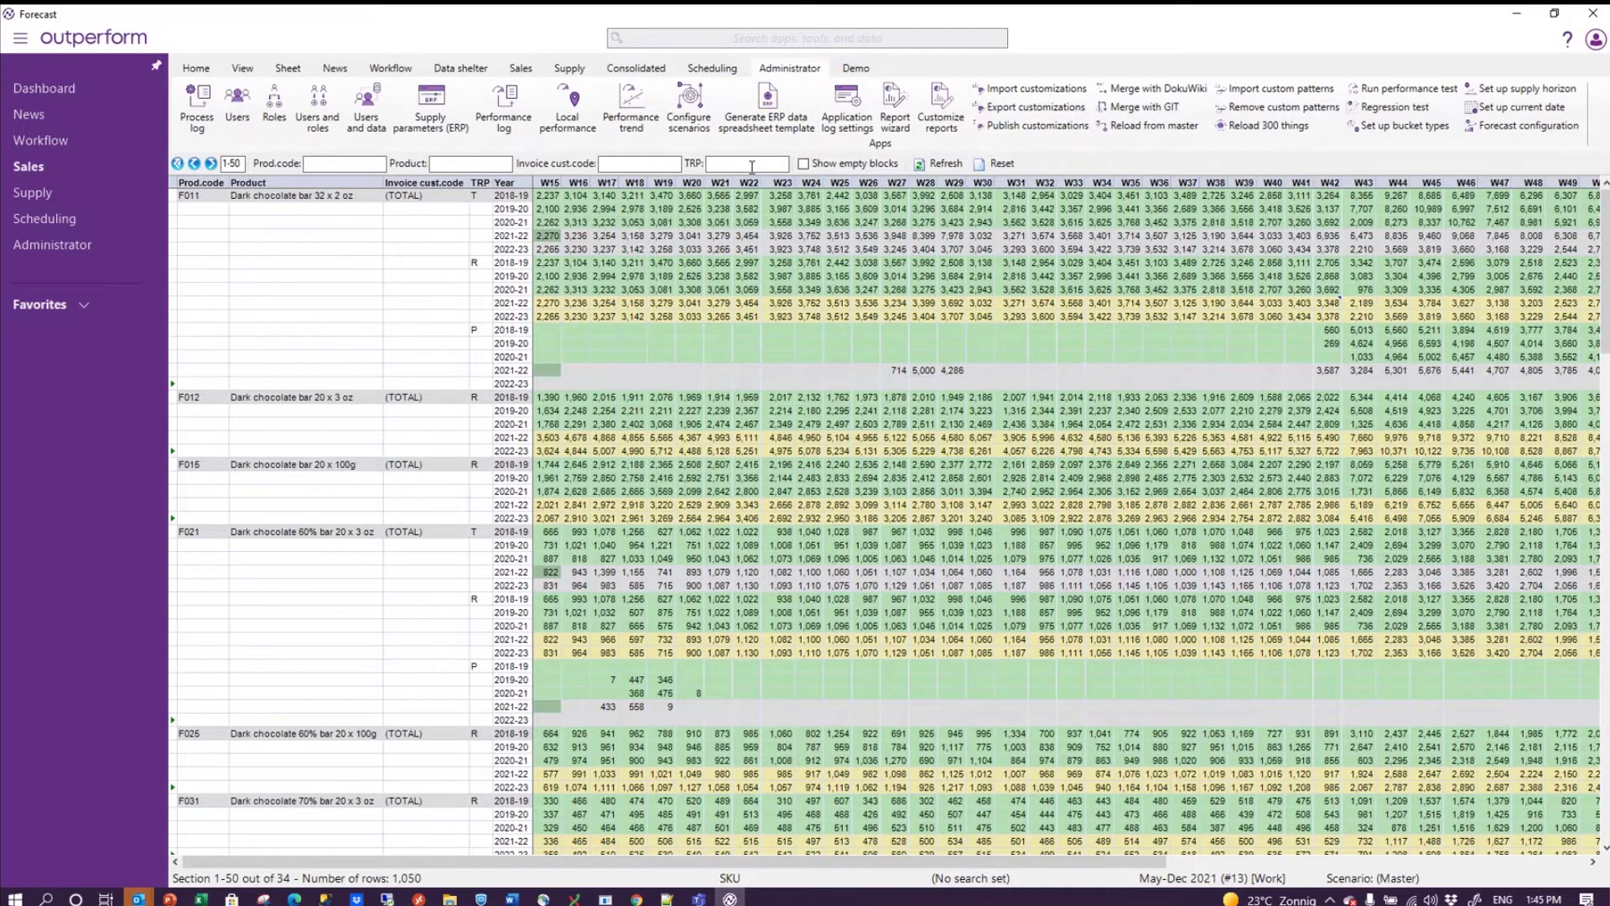
# Step: Search for "supply" from the forecast, expand and collapse the Supply group, review the remaining result categories, and close the results
pyautogui.click(646, 36)
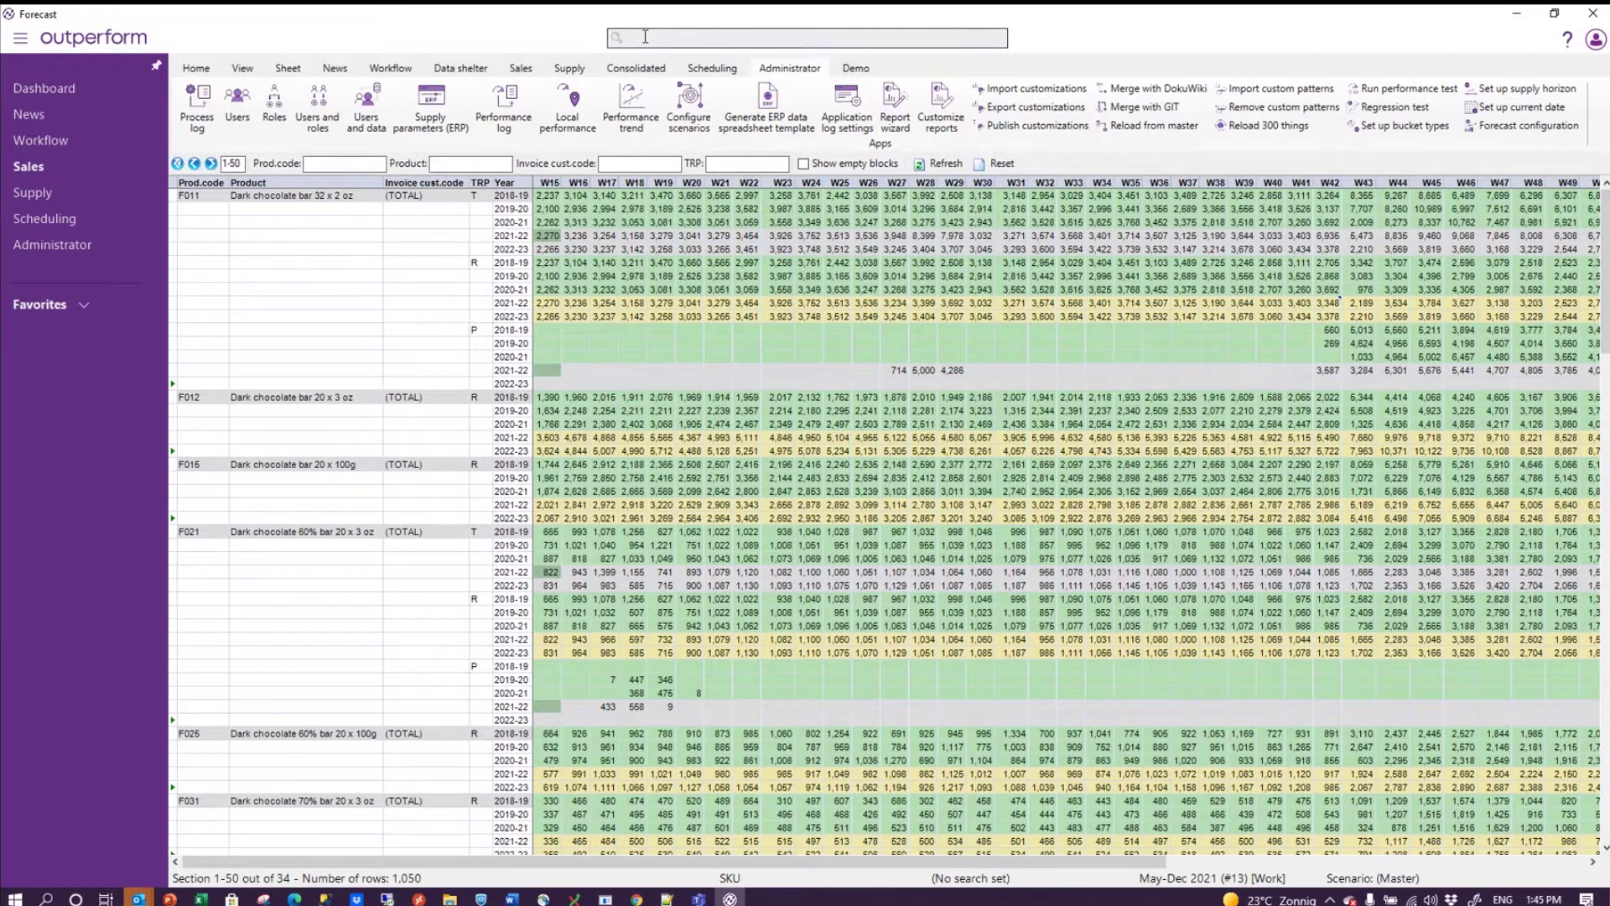
pyautogui.write('supply')
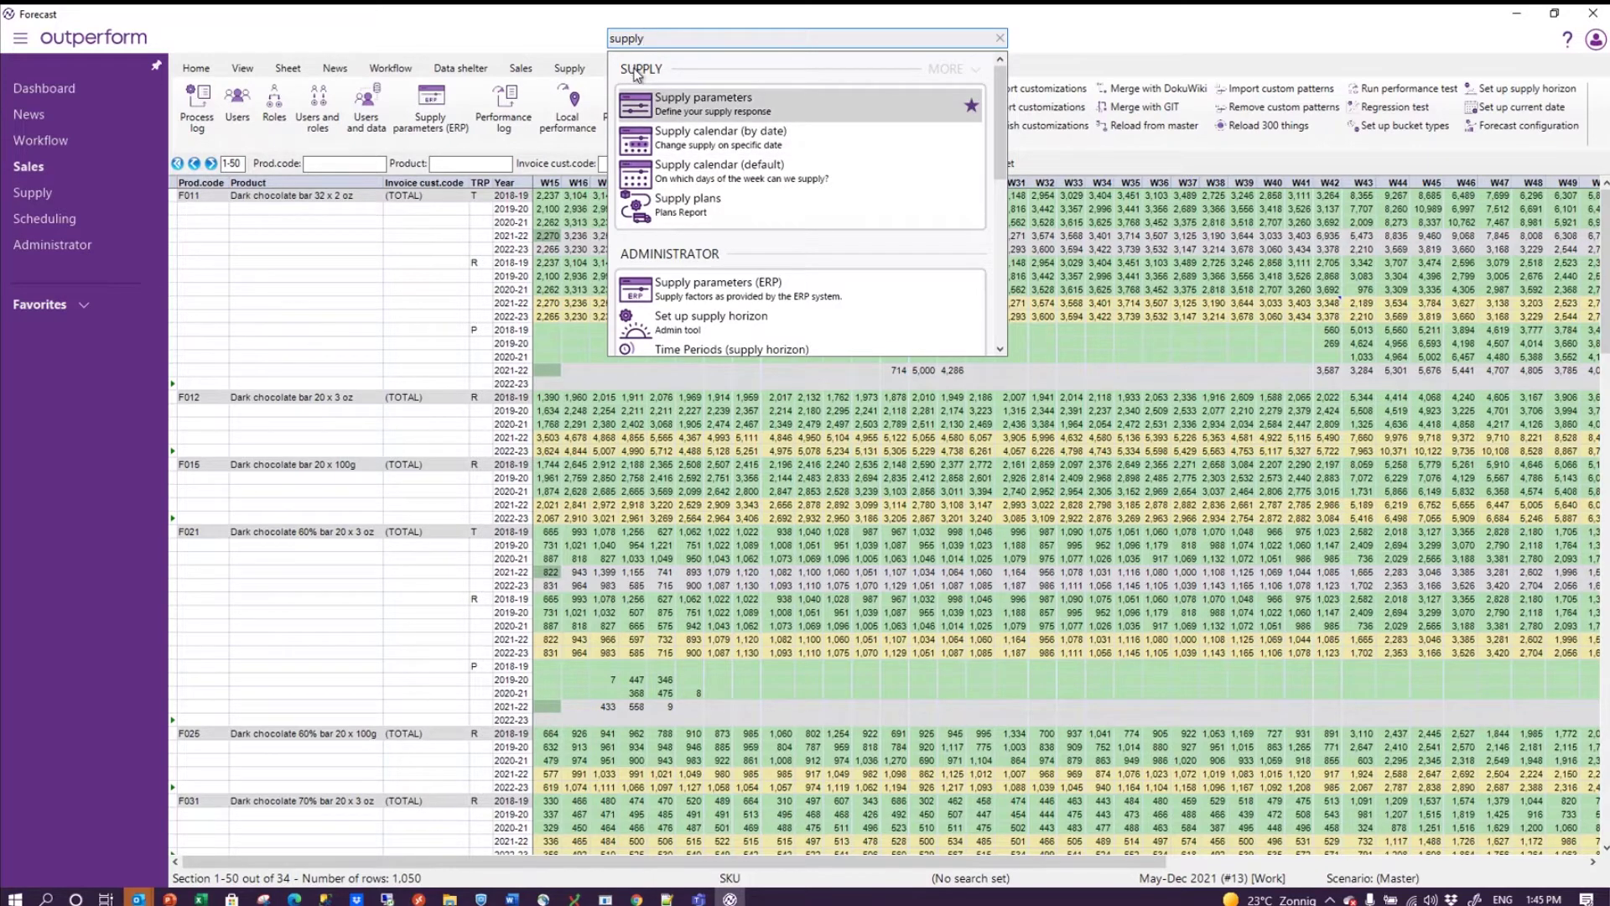
pyautogui.click(957, 73)
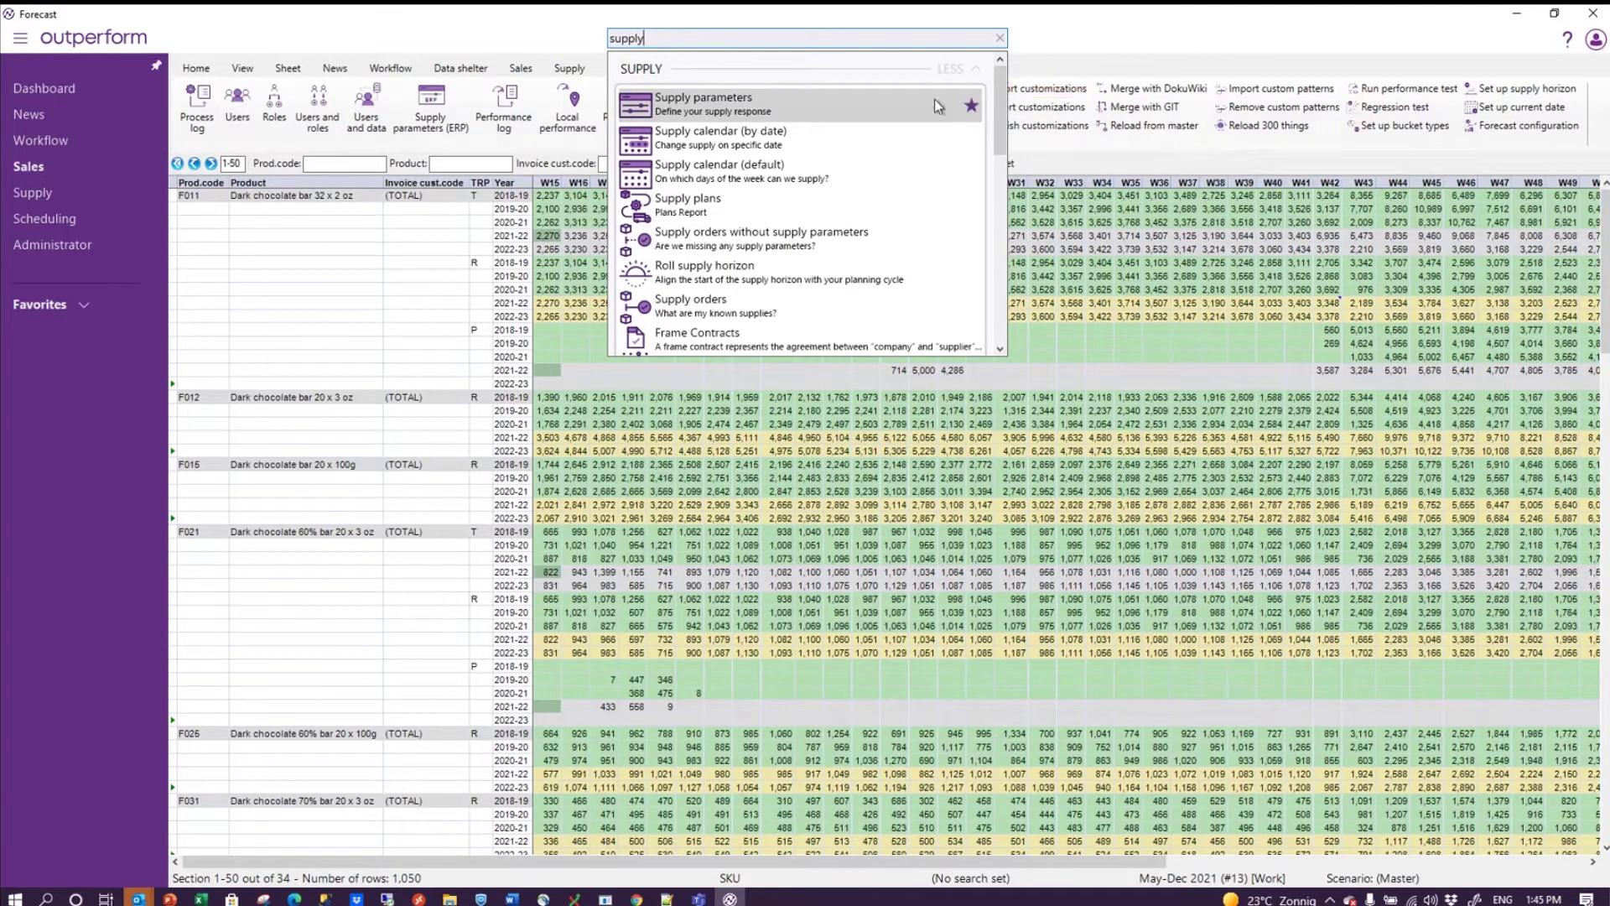
pyautogui.moveTo(1001, 101); pyautogui.dragTo(1006, 147)
pyautogui.scroll(5, 1005, 147)
pyautogui.click(952, 73)
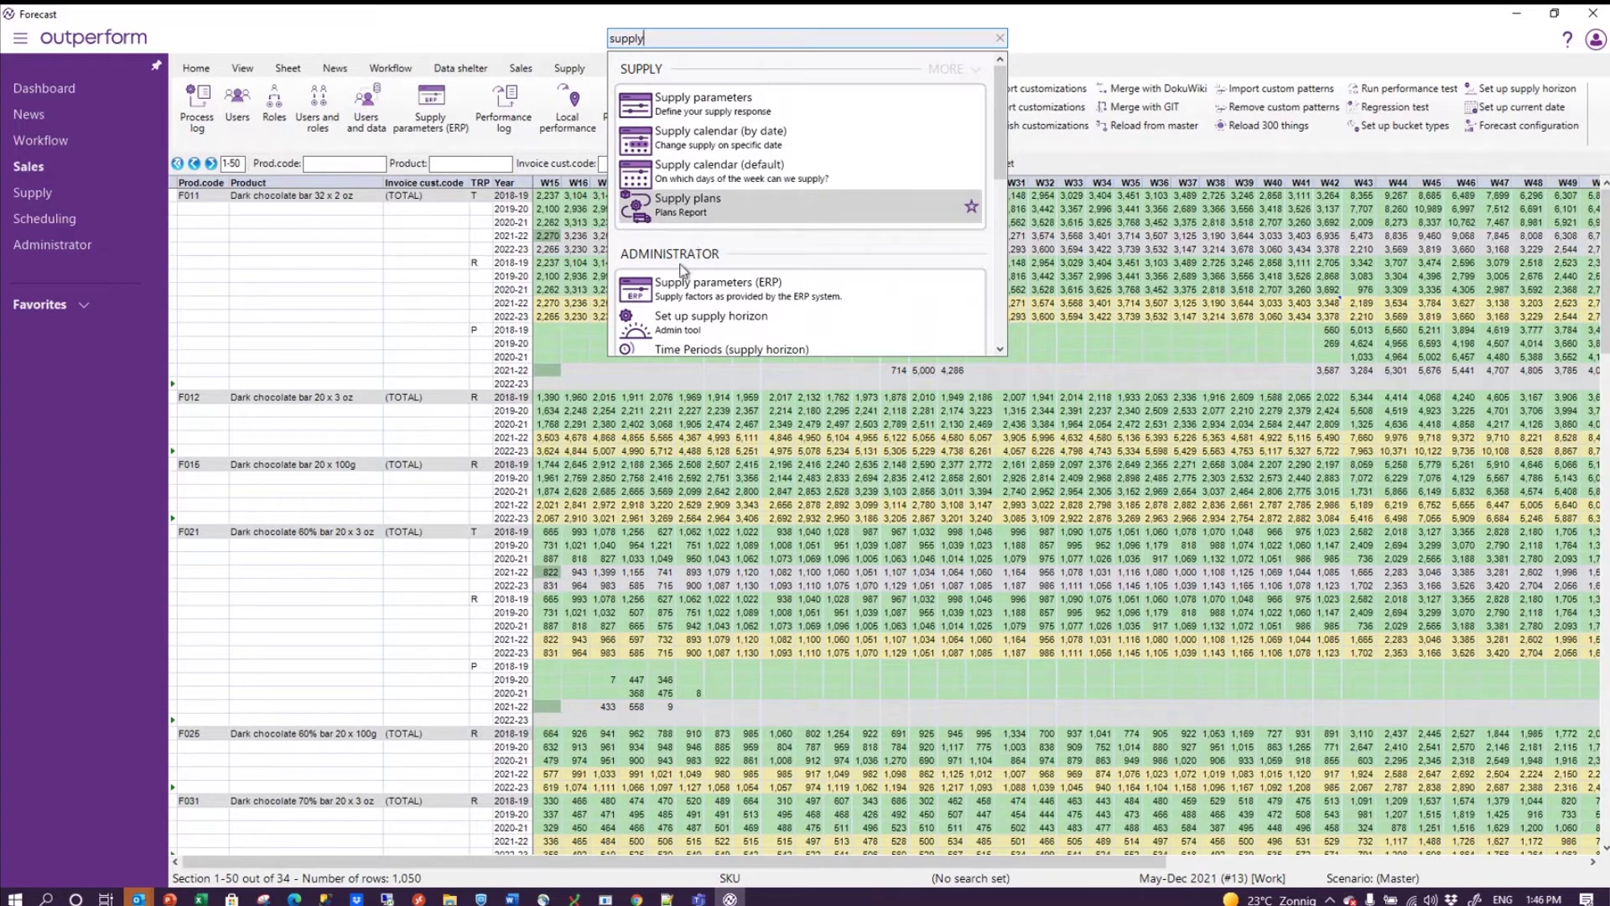
pyautogui.scroll(-3, 999, 143)
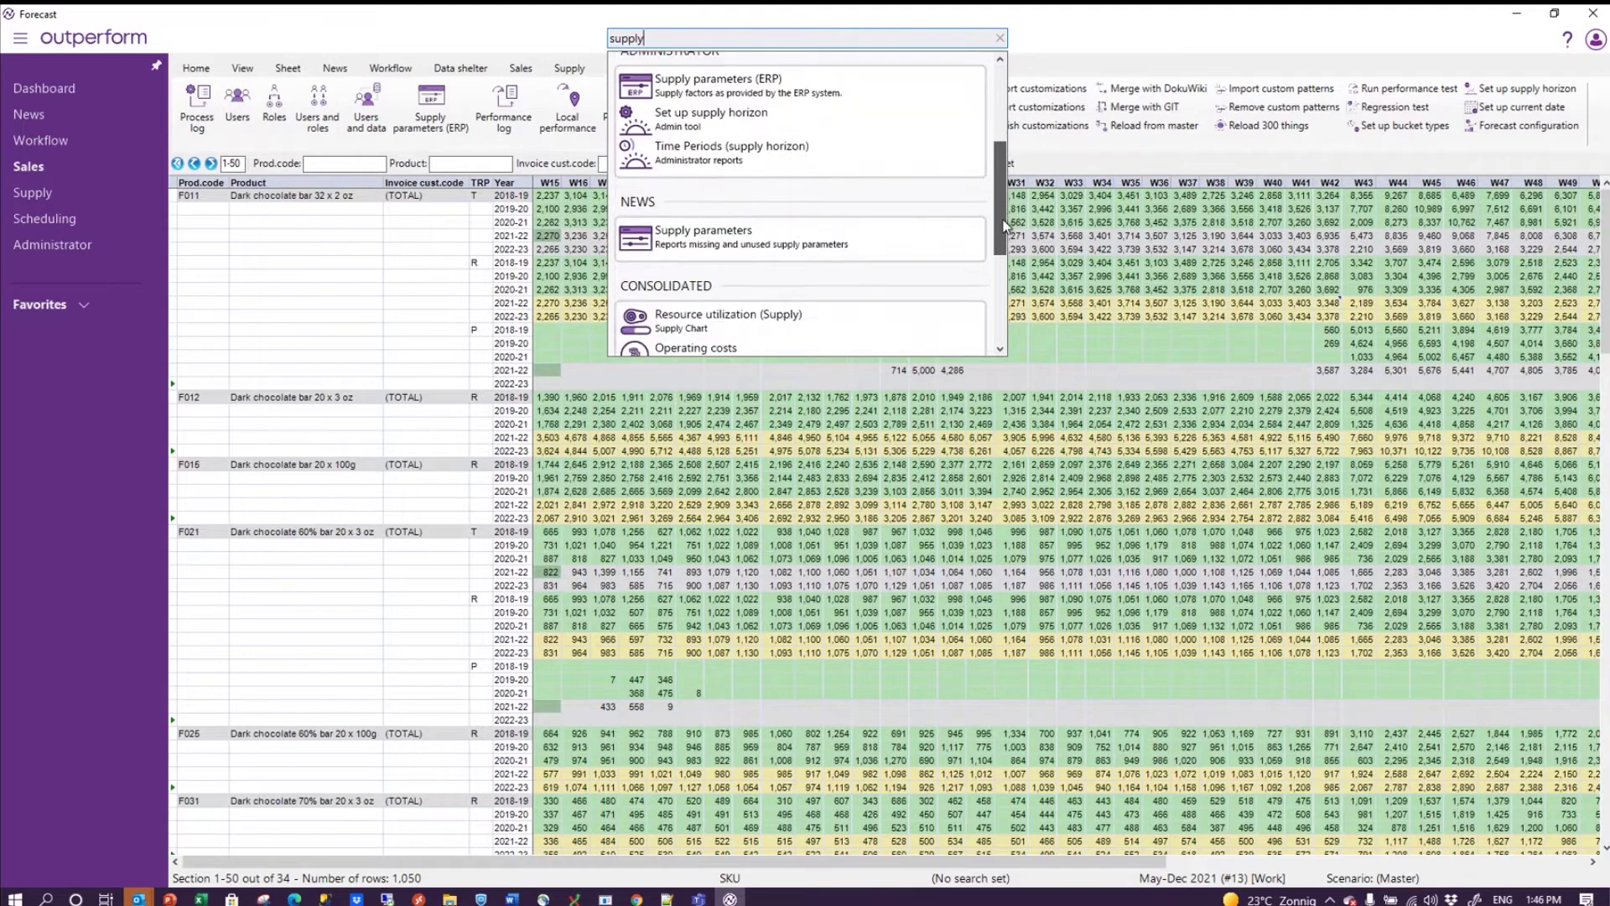
pyautogui.moveTo(1000, 213); pyautogui.dragTo(1004, 302)
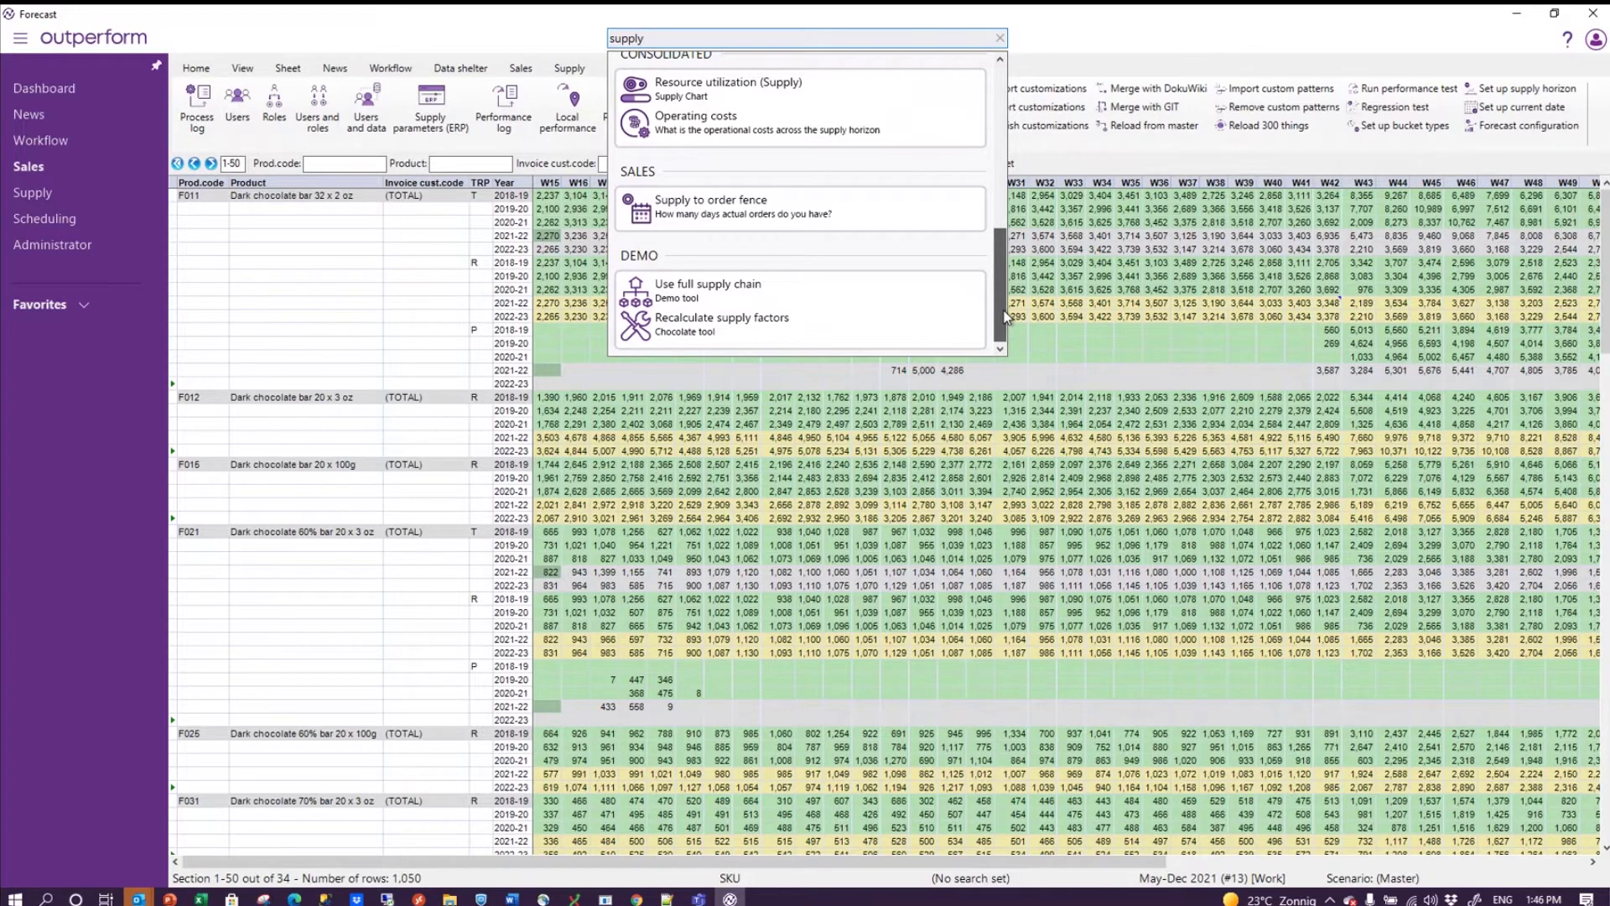
pyautogui.moveTo(1004, 317); pyautogui.dragTo(1020, 145)
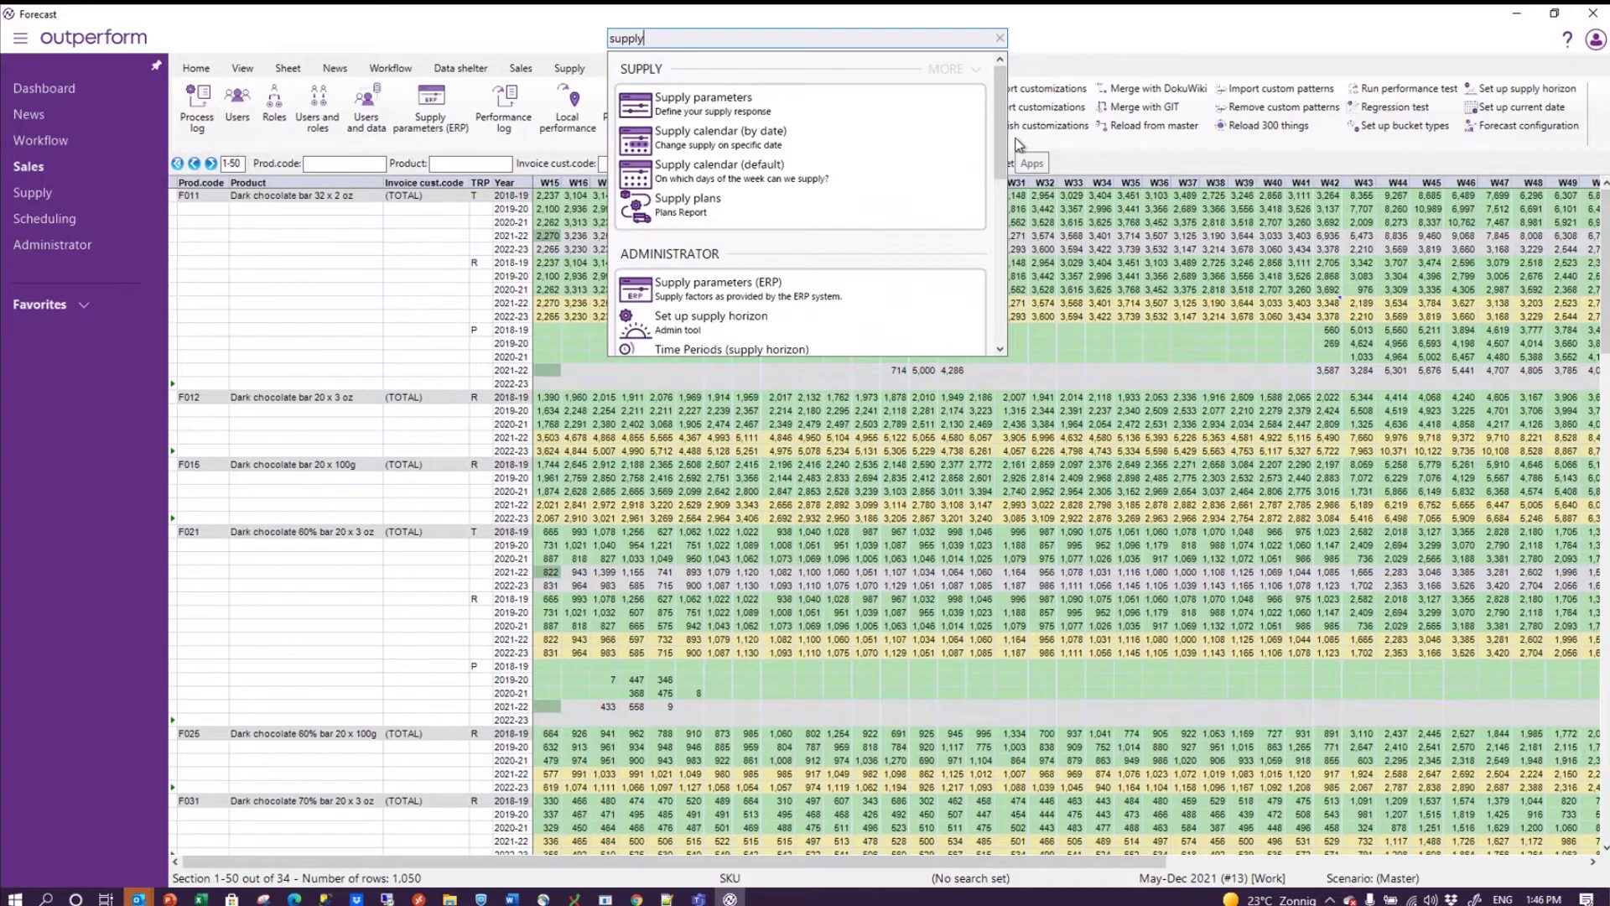
pyautogui.click(1093, 37)
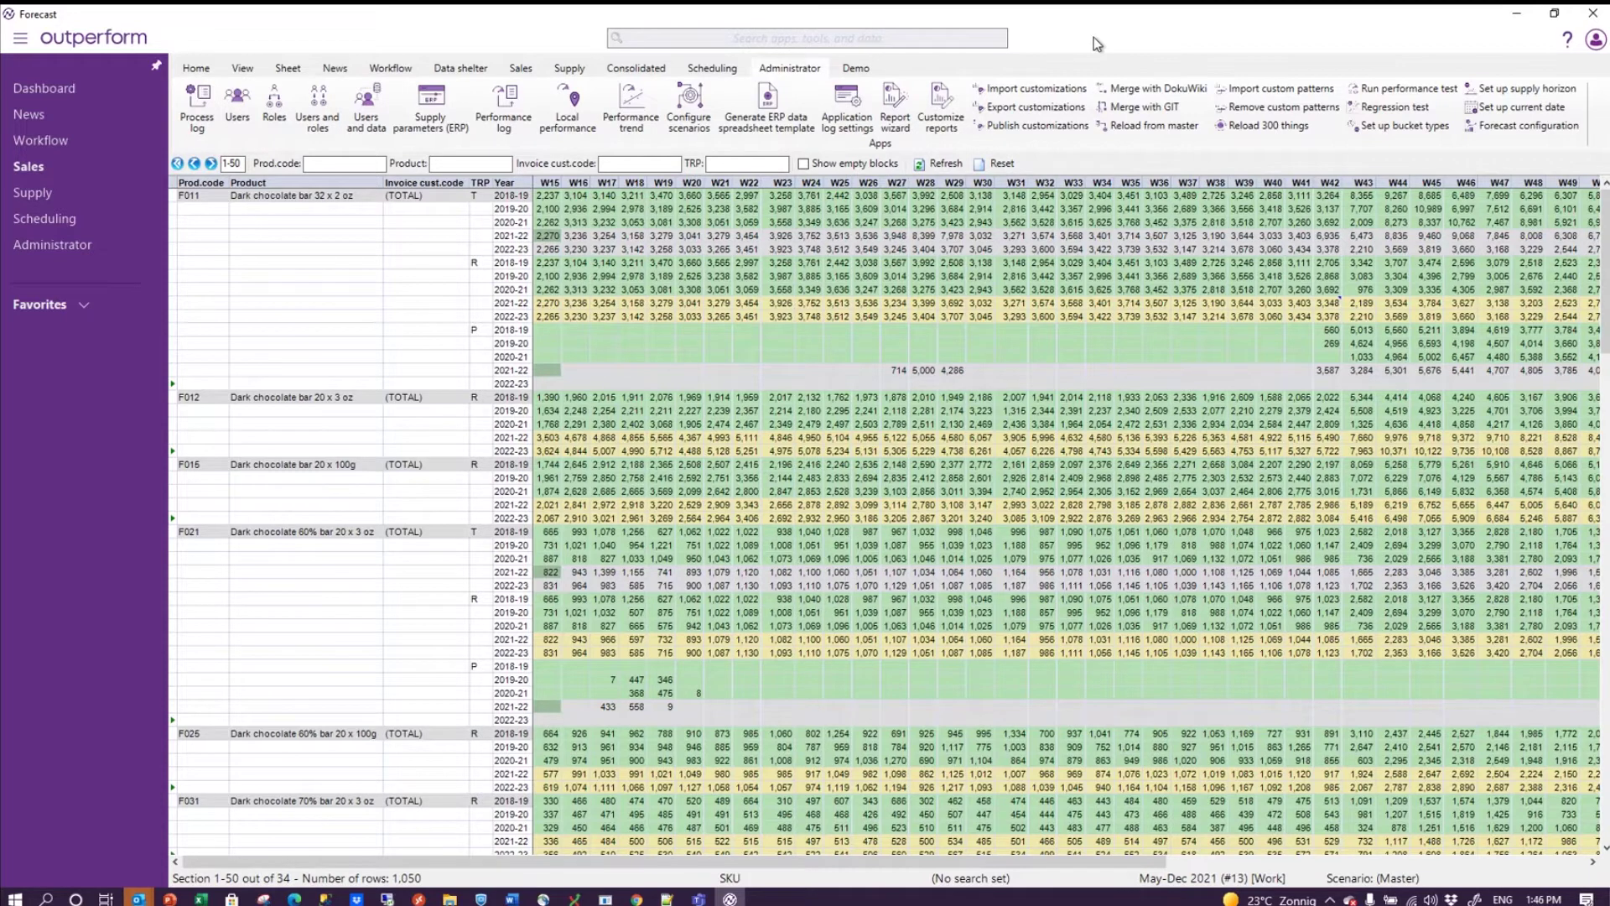
# Step: Show inline bars for product F011's TRP R row of 2021-22, then display that whole row in a forecast chart
pyautogui.click(197, 71)
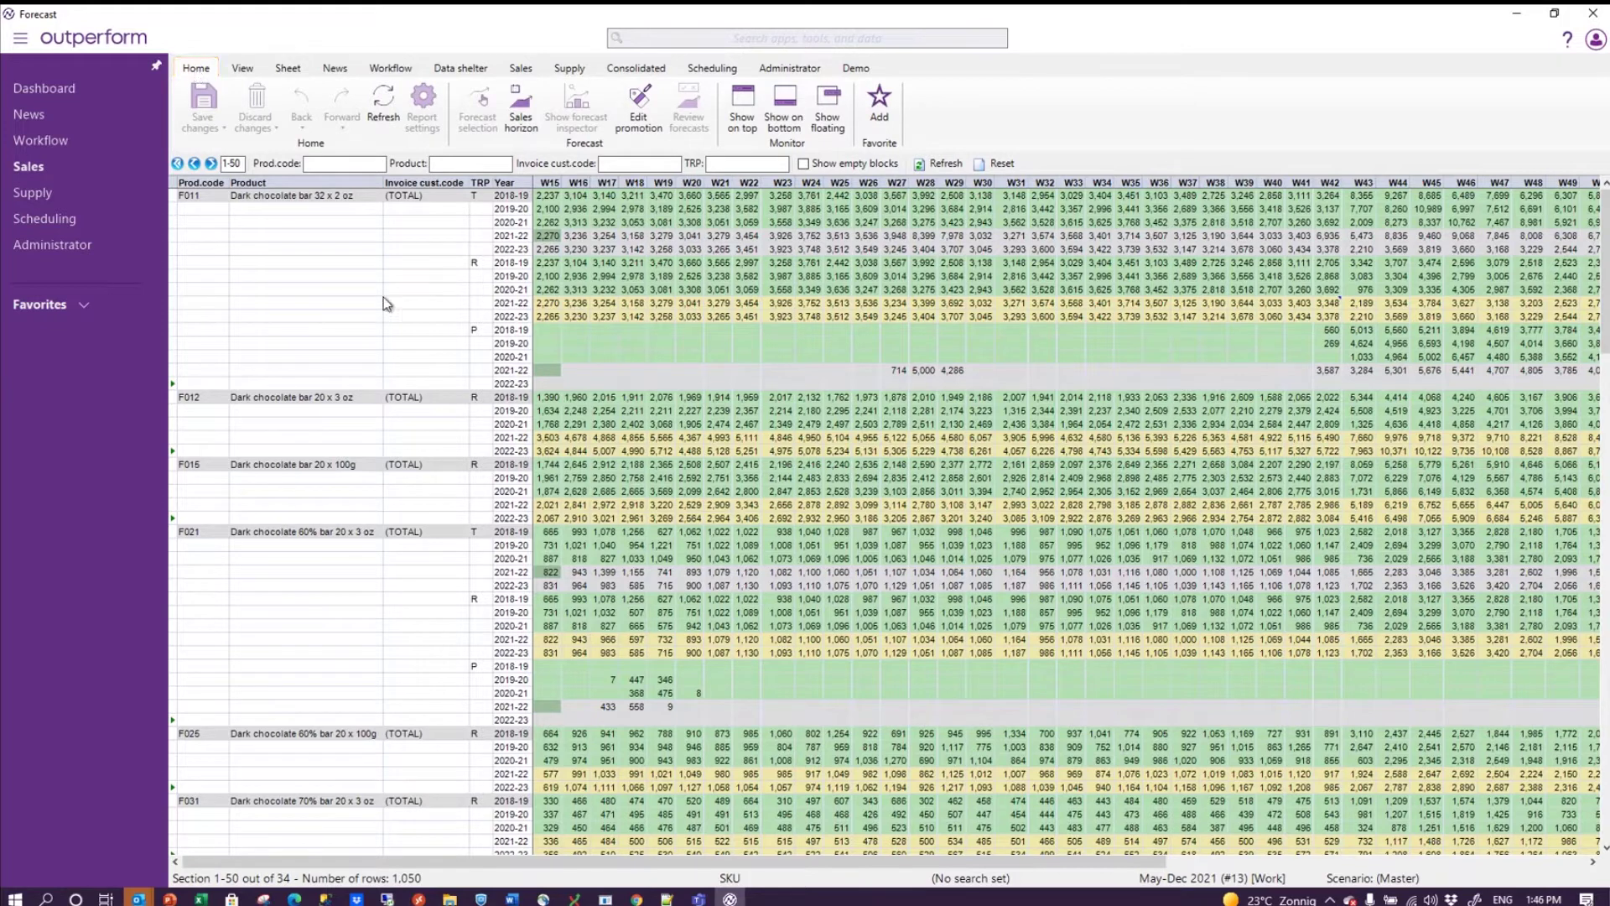
pyautogui.click(186, 331)
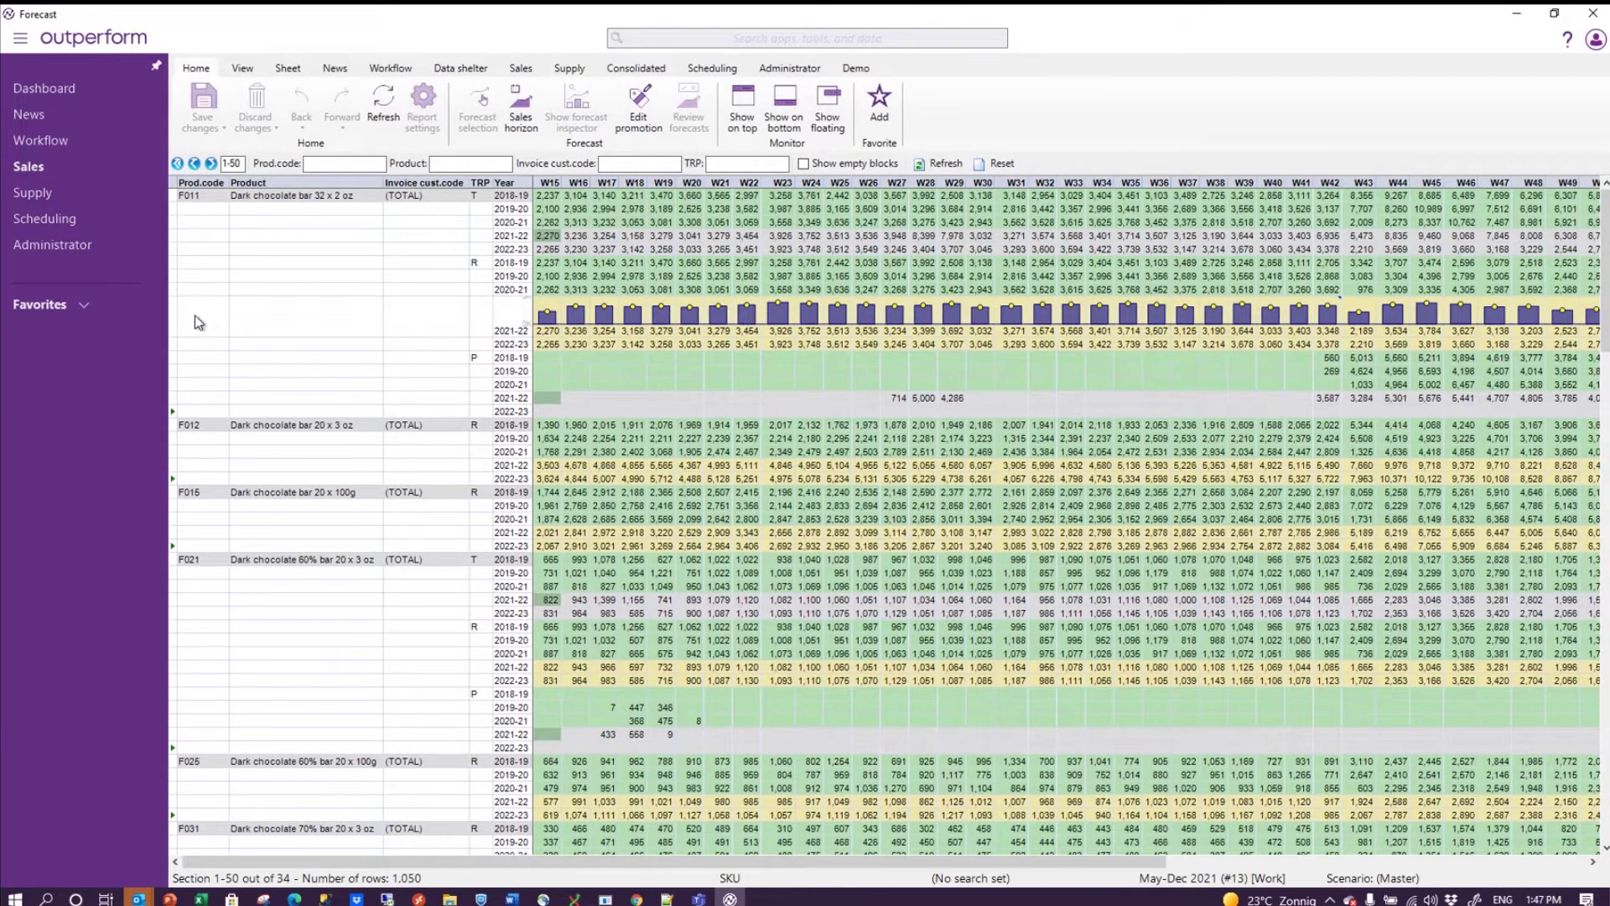
pyautogui.click(173, 317)
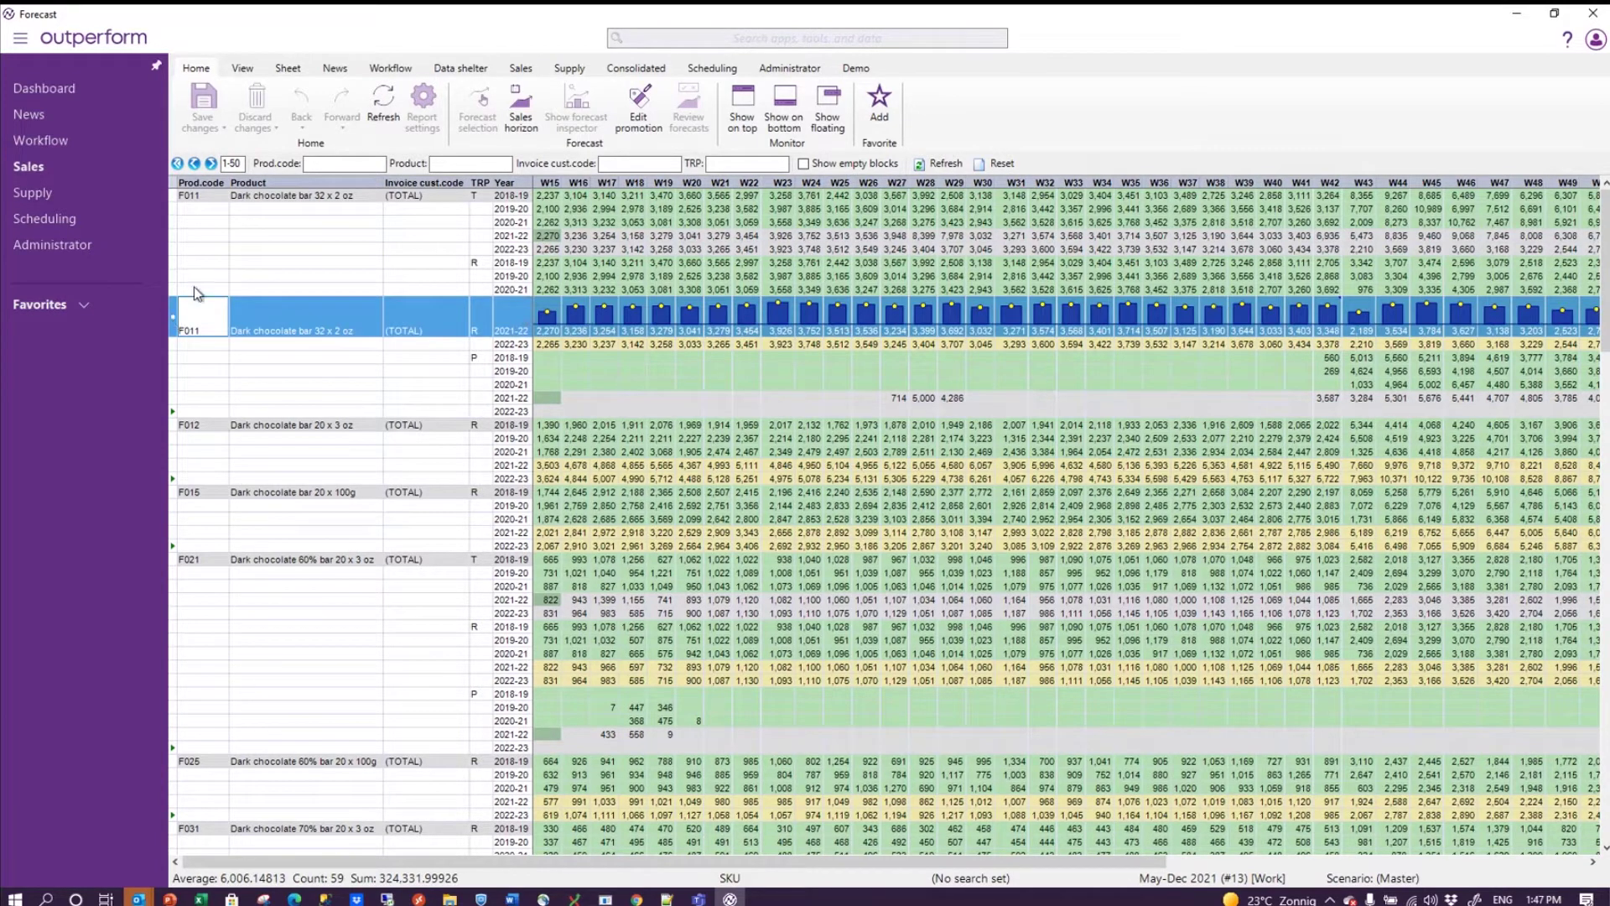
pyautogui.click(288, 68)
pyautogui.click(243, 68)
pyautogui.click(233, 101)
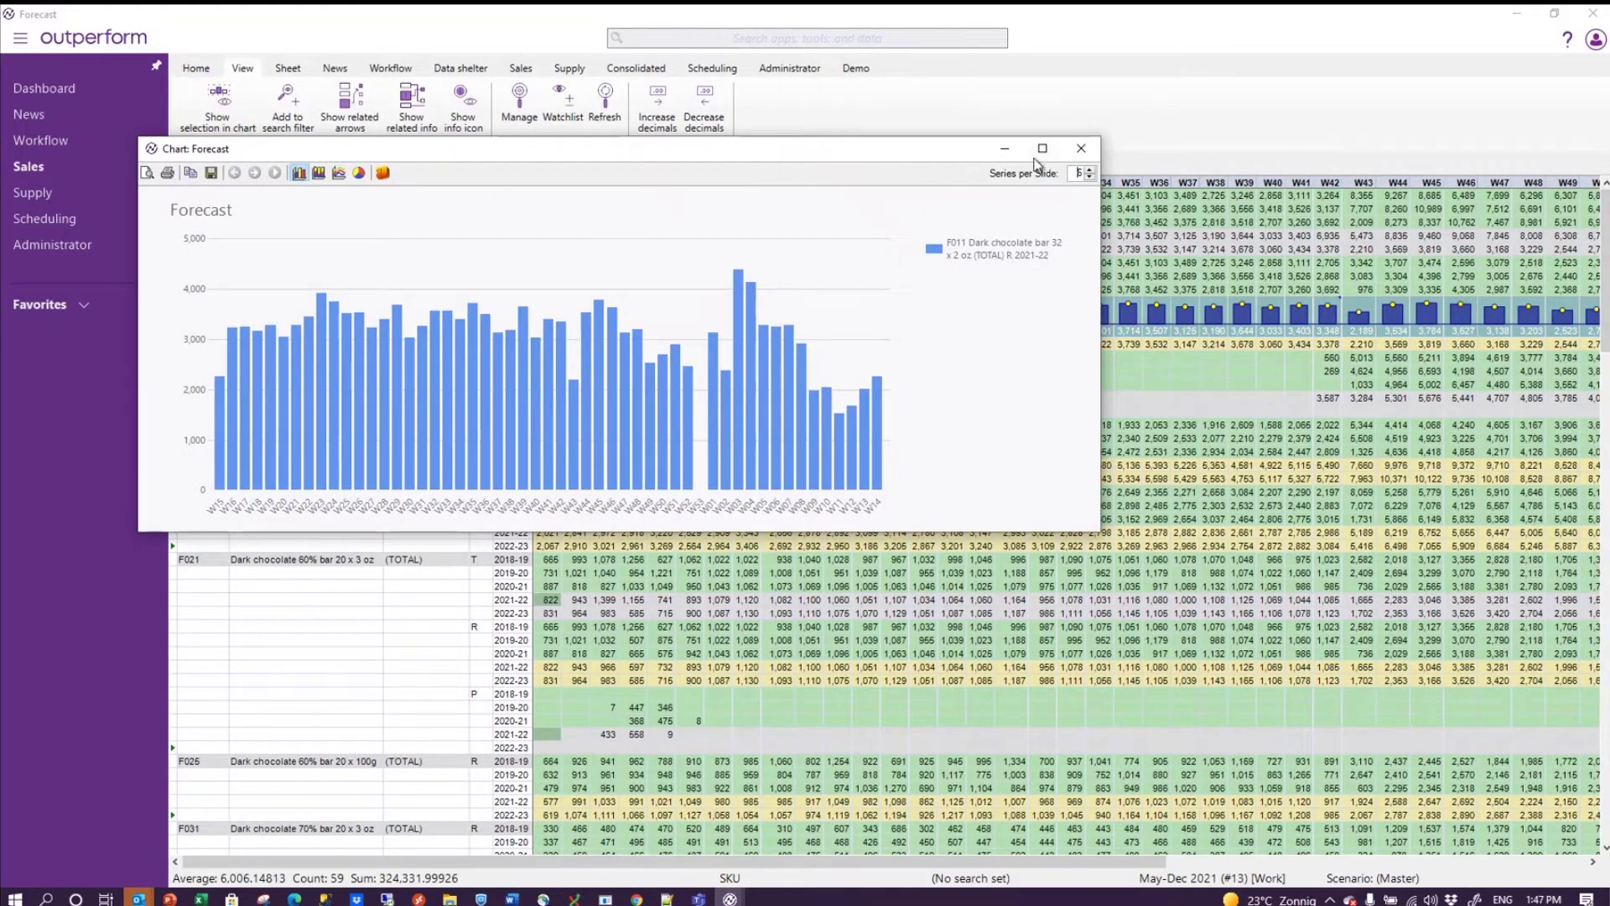
# Step: Close the single-row chart and chart product F011's five rows from TRP R 2021-22 through TRP P 2020-21
pyautogui.click(1095, 148)
pyautogui.moveTo(174, 310); pyautogui.dragTo(172, 392)
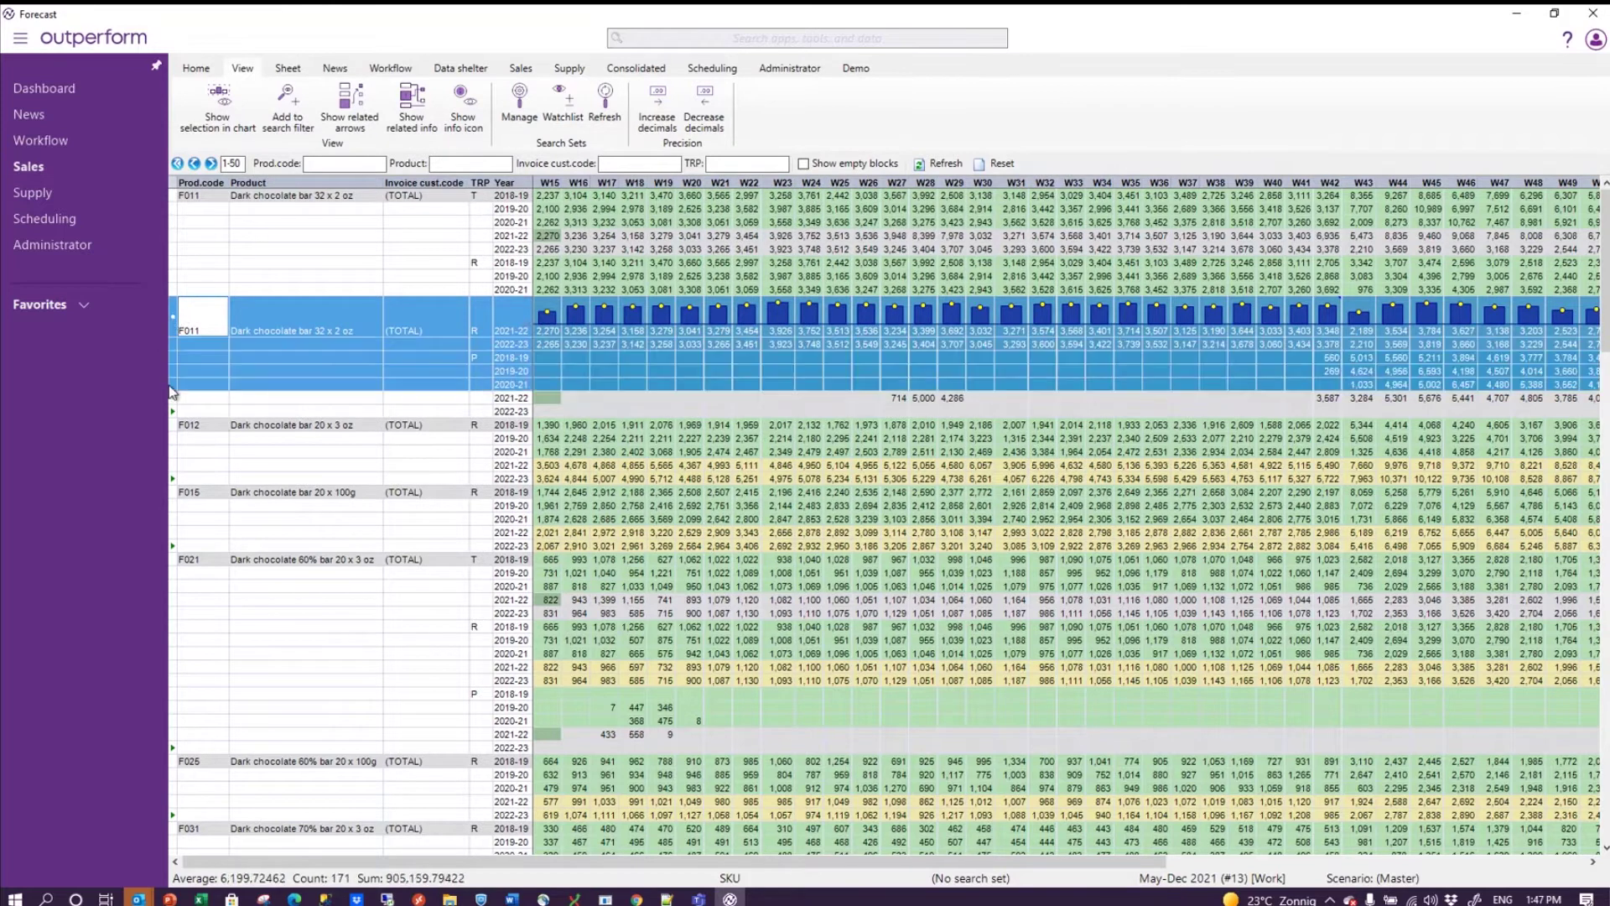
pyautogui.click(225, 108)
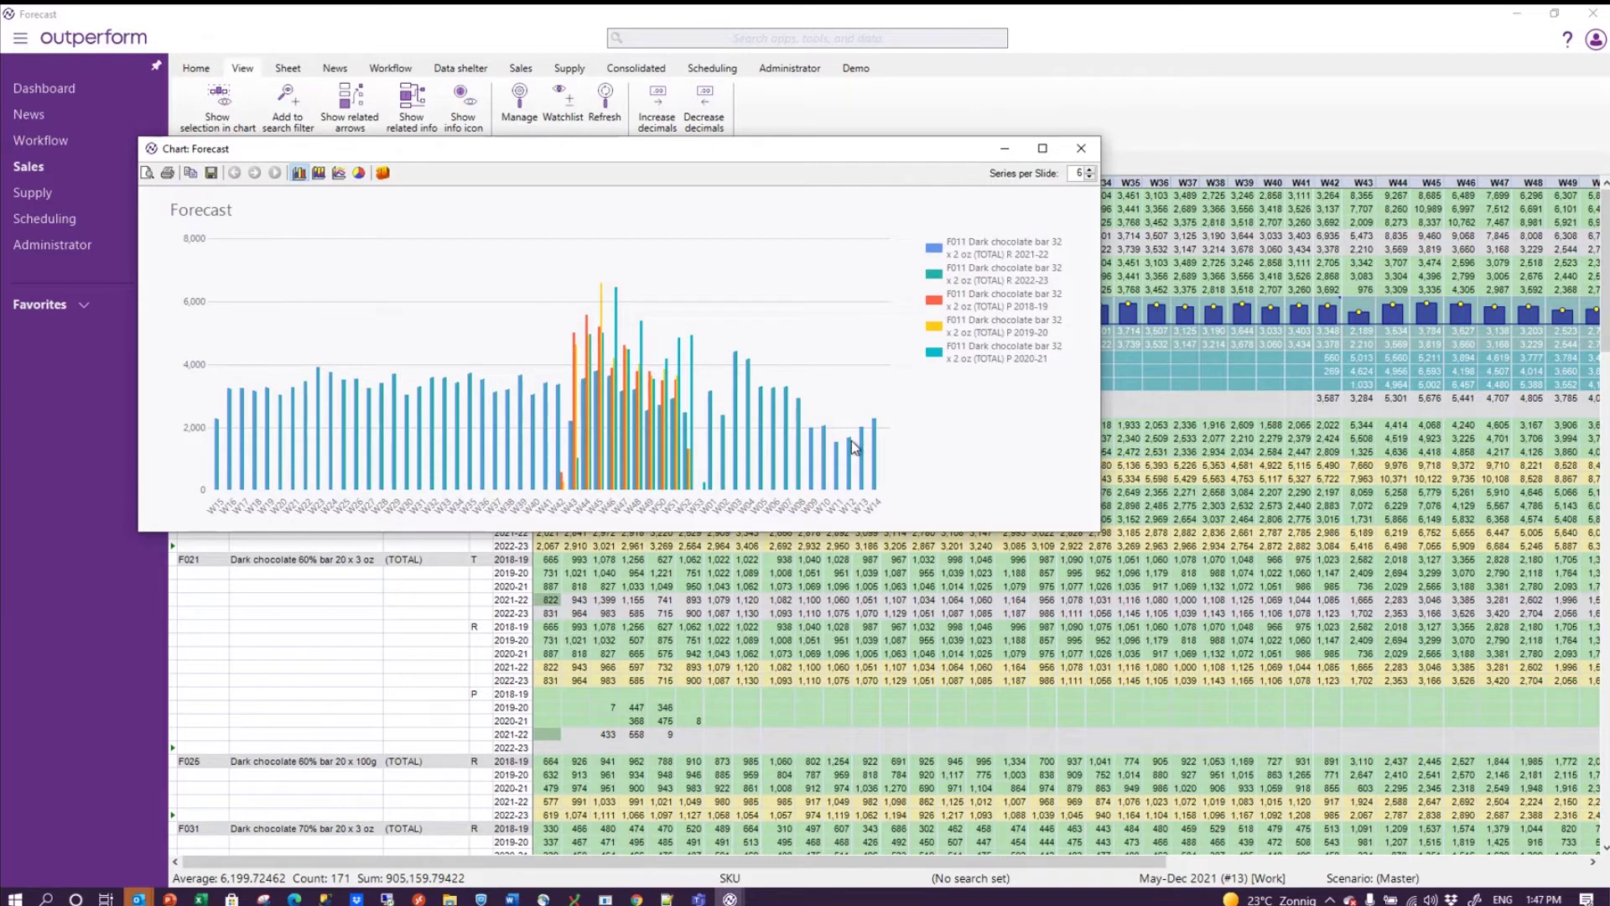
# Step: View the multi-row forecast chart as line, pie, area and bar charts, and close the chart window
pyautogui.click(340, 174)
pyautogui.click(360, 173)
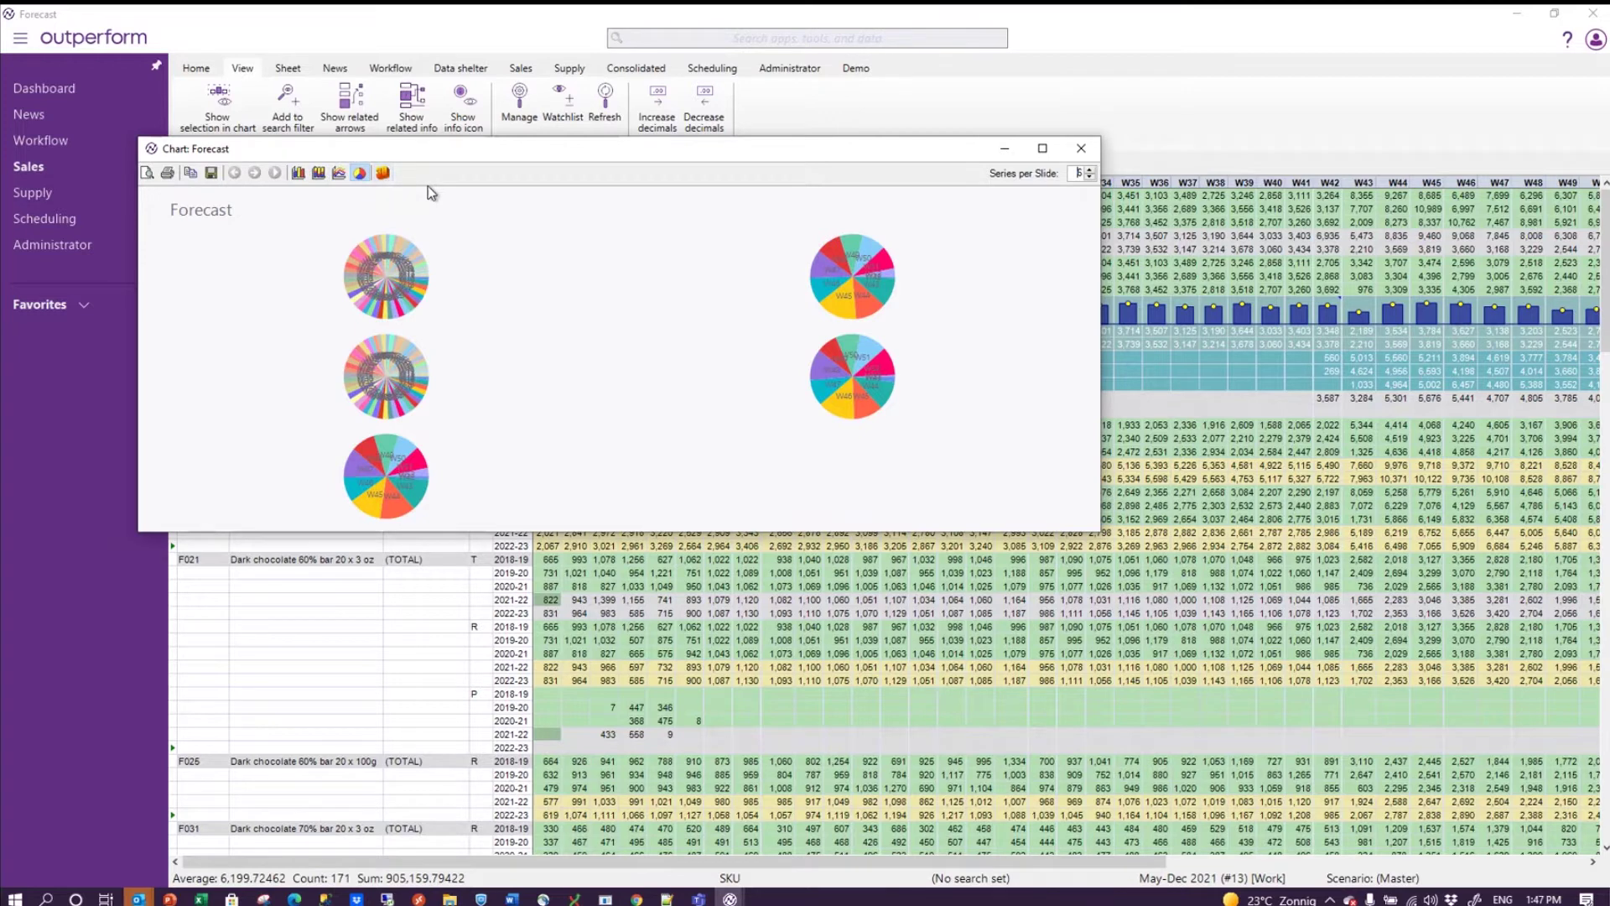
pyautogui.click(339, 172)
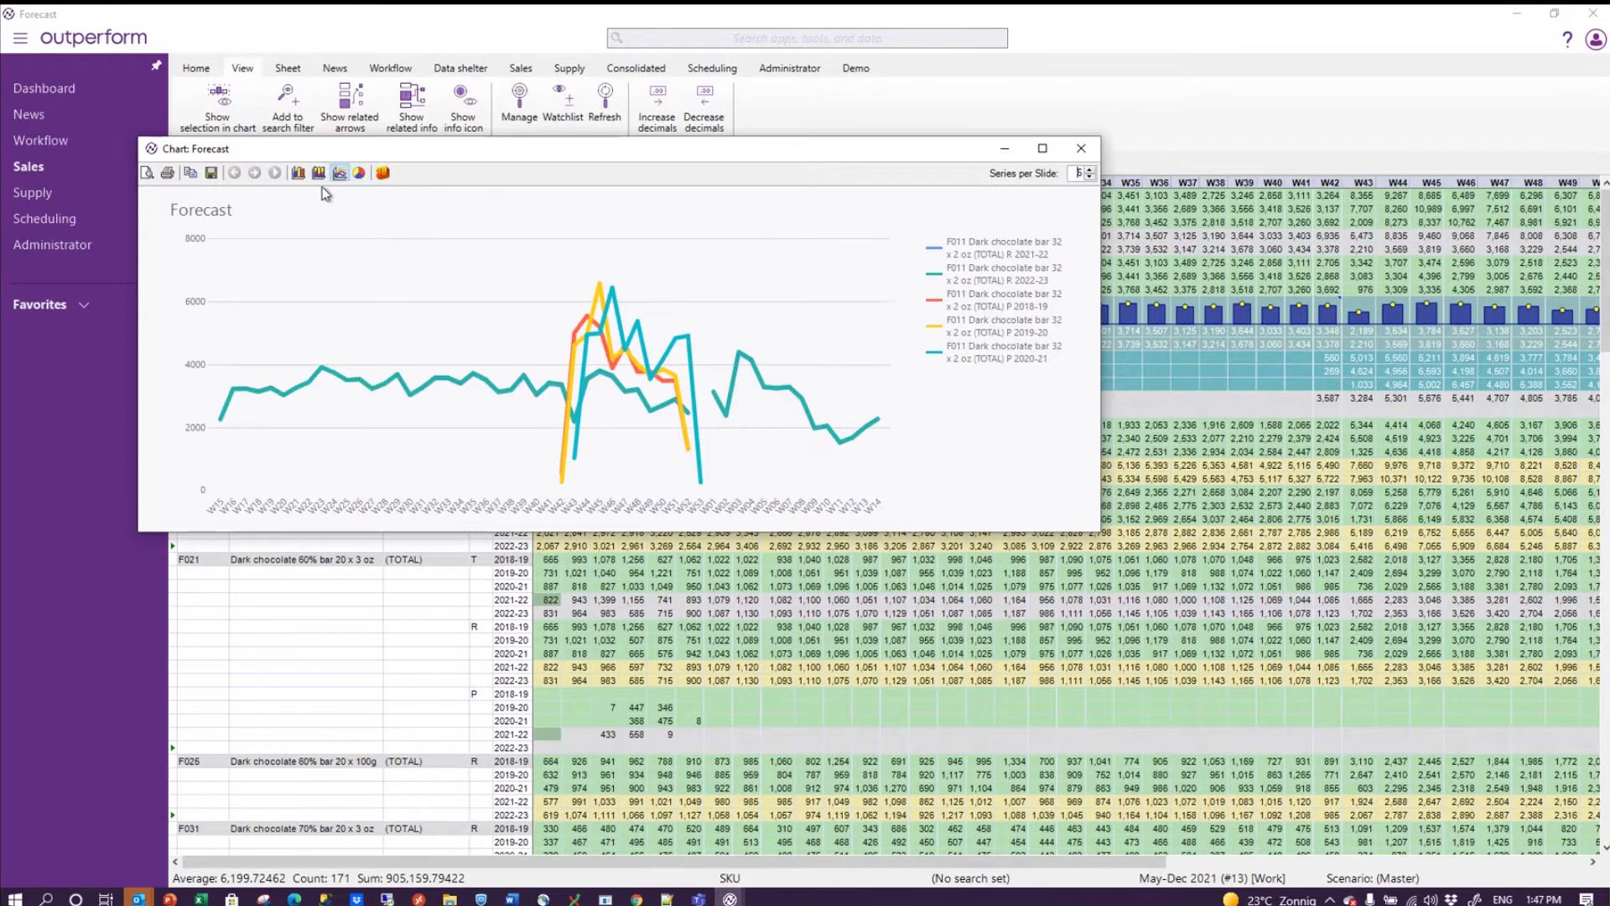
pyautogui.click(318, 173)
pyautogui.click(299, 174)
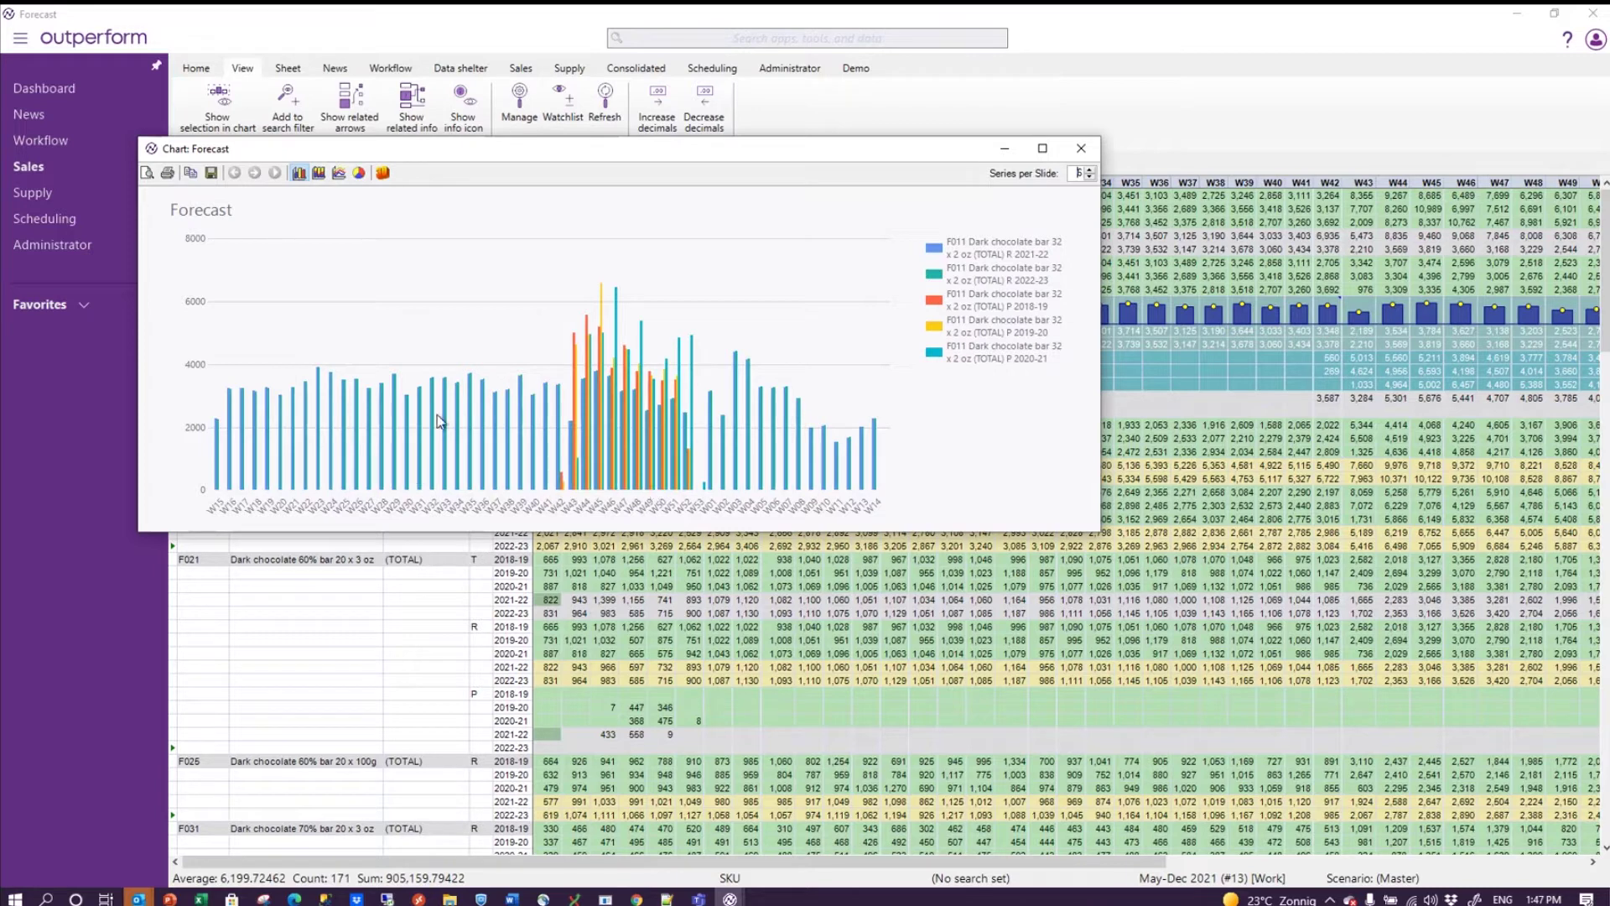
pyautogui.click(1081, 149)
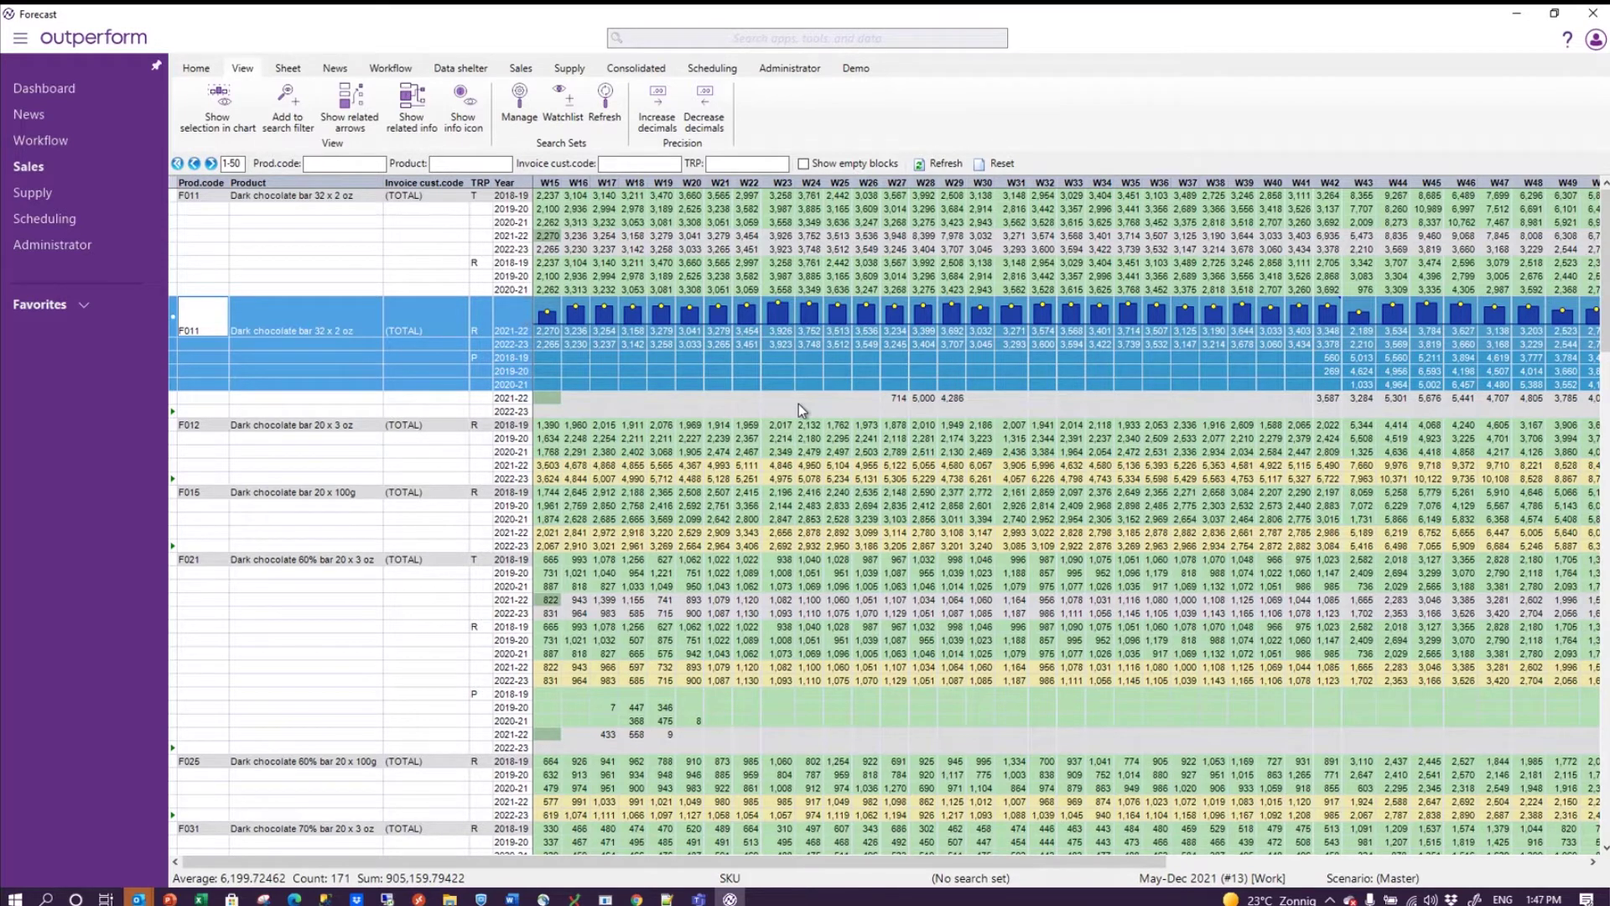
# Step: Show the sales and forecast year-over-year monitor above the forecast grid and collapse the navigation pane
pyautogui.click(198, 69)
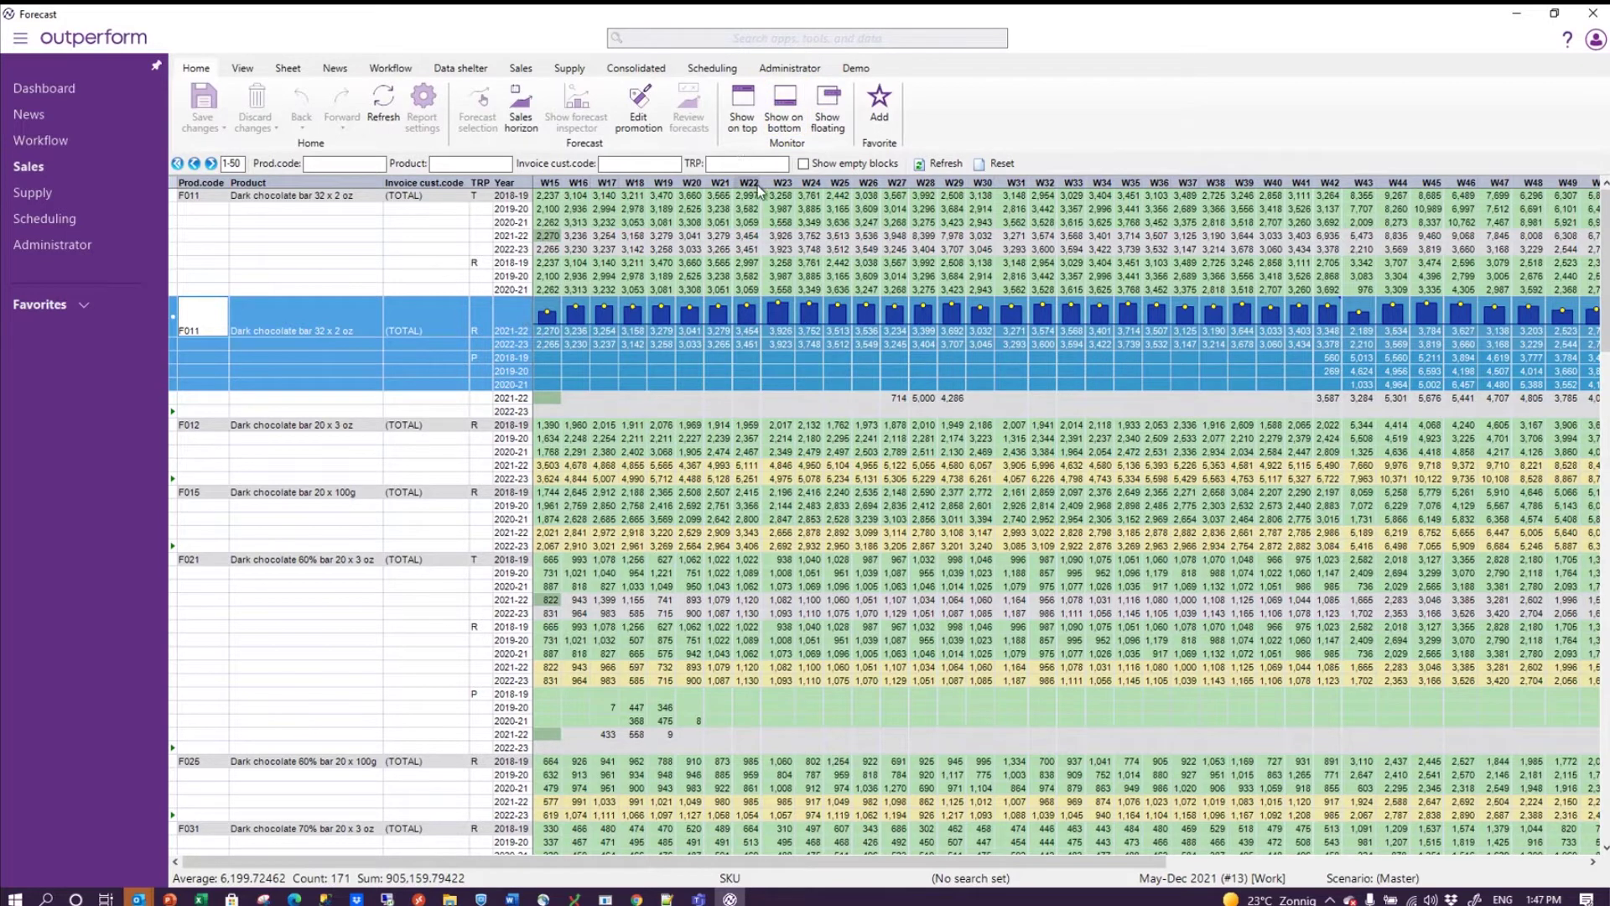
pyautogui.click(745, 116)
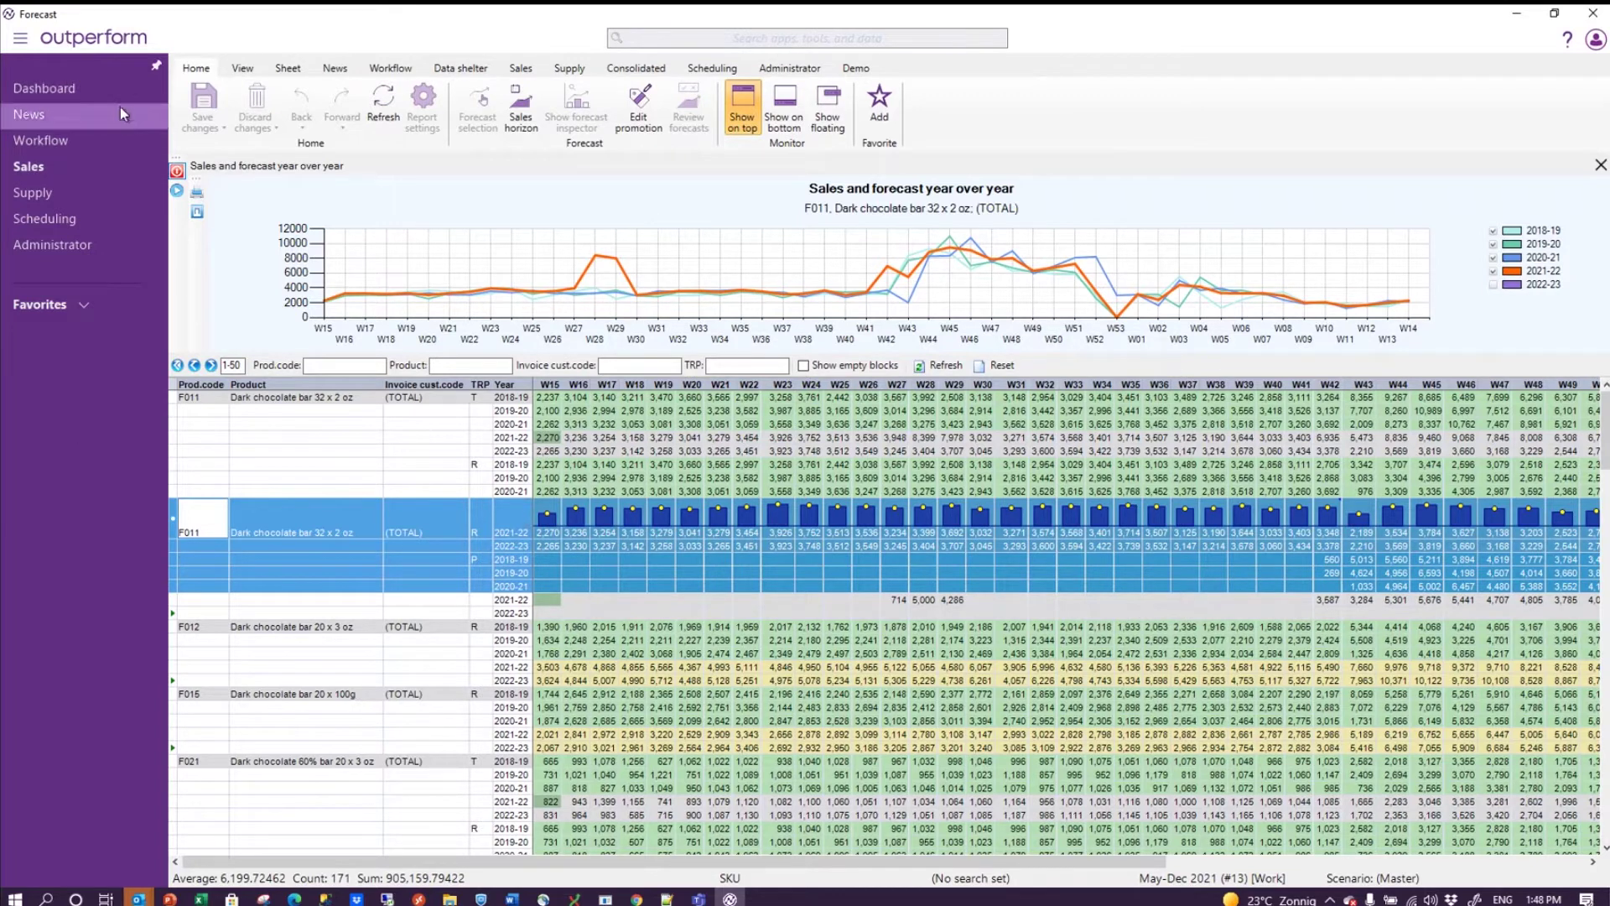
pyautogui.click(18, 39)
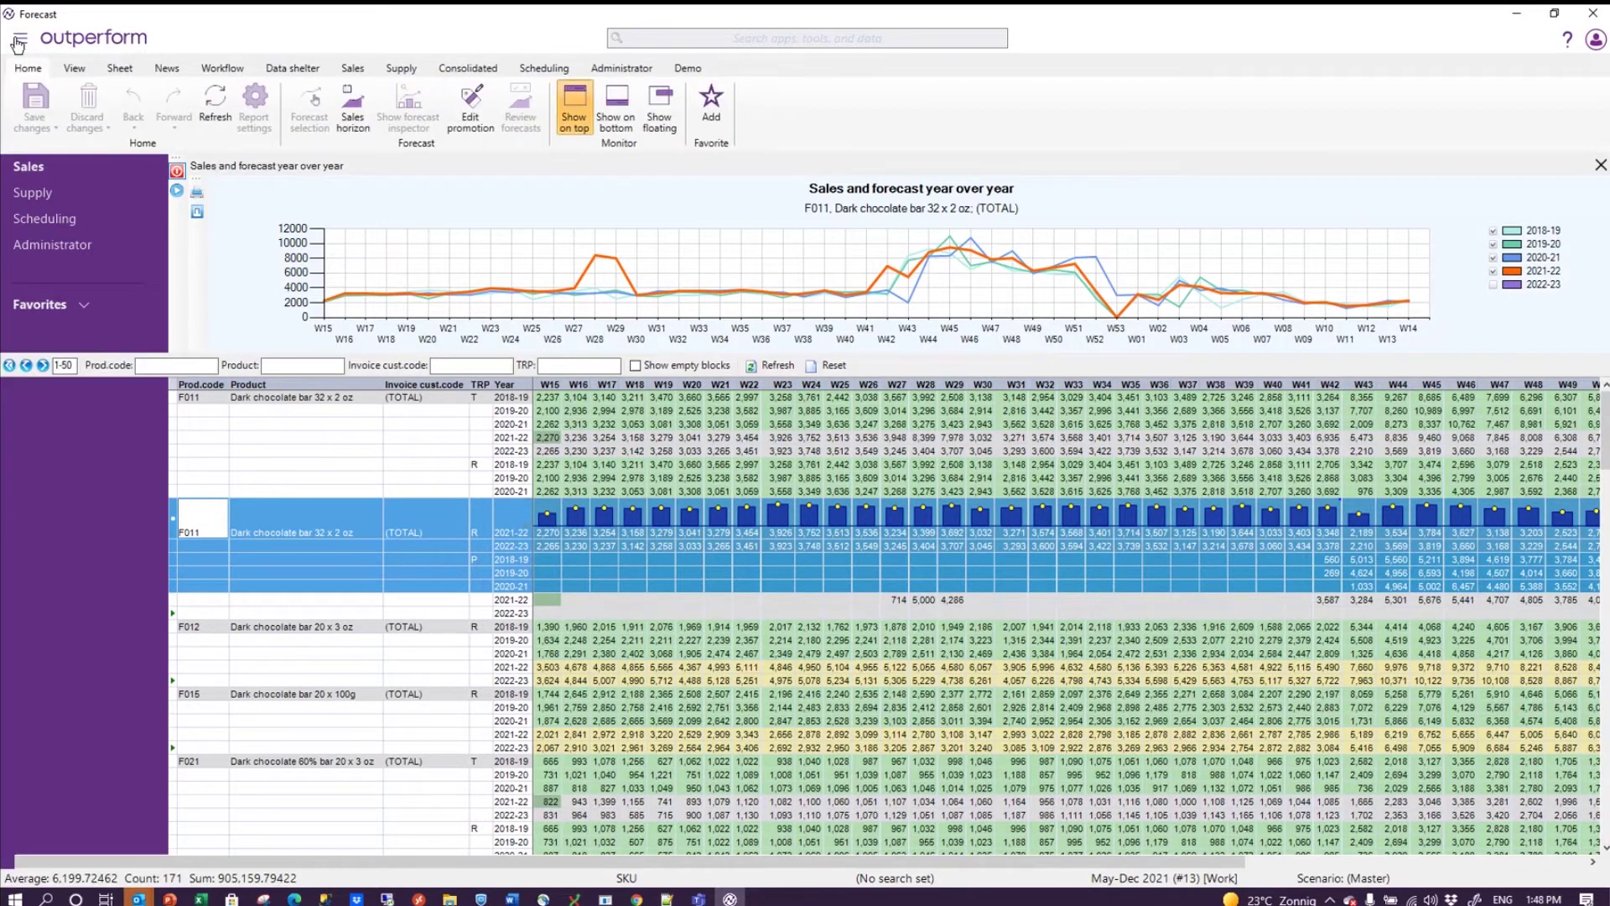
pyautogui.click(20, 40)
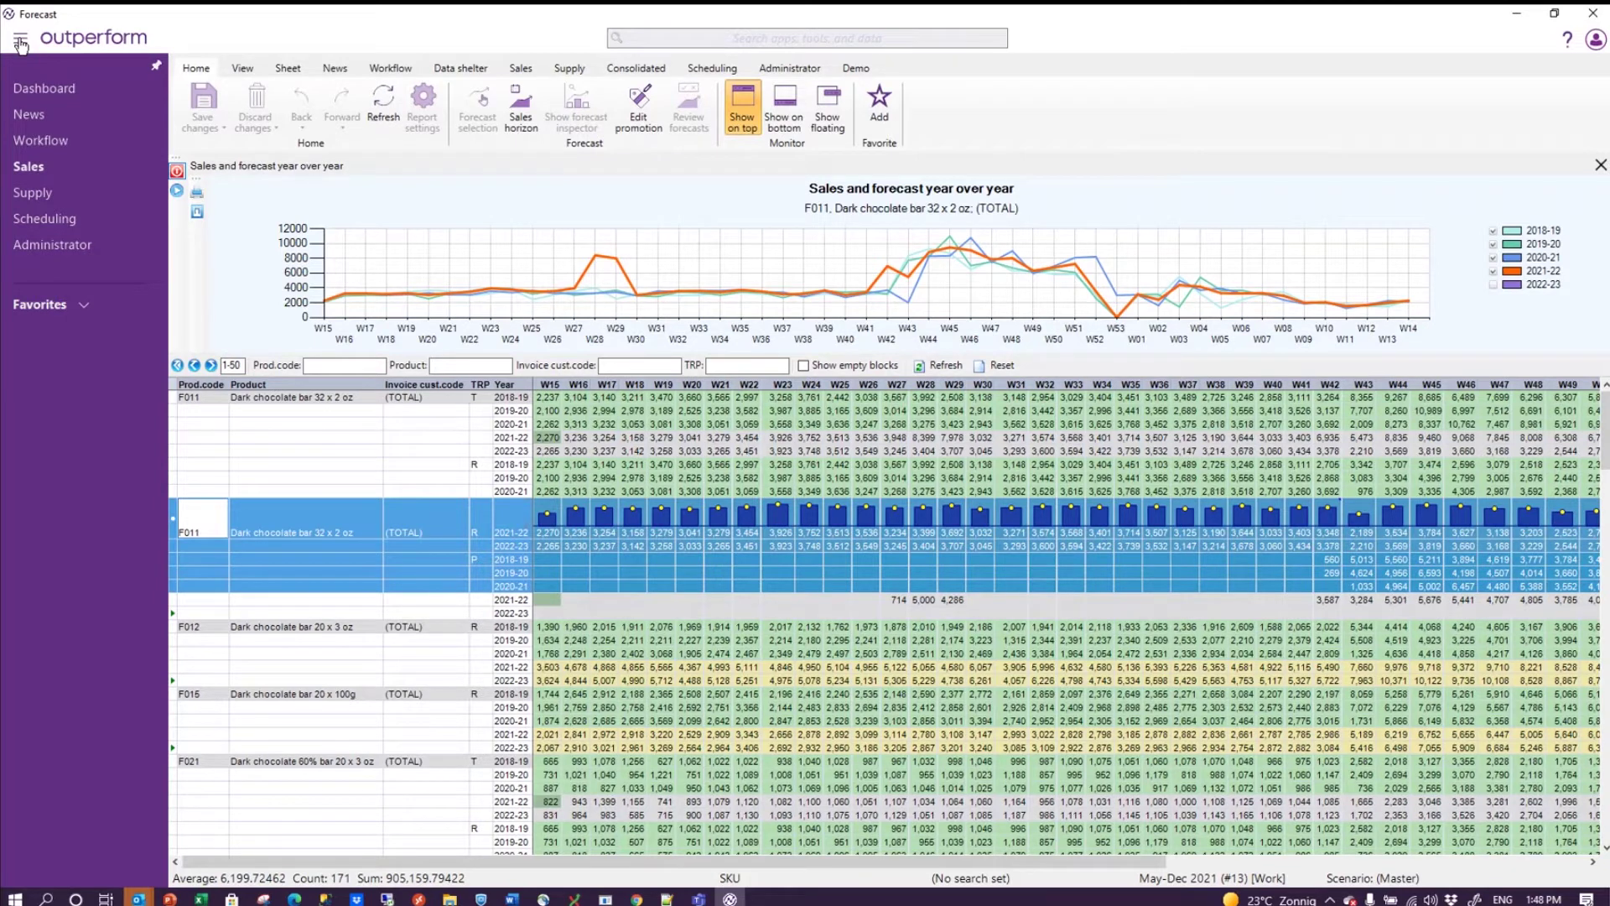
pyautogui.click(21, 41)
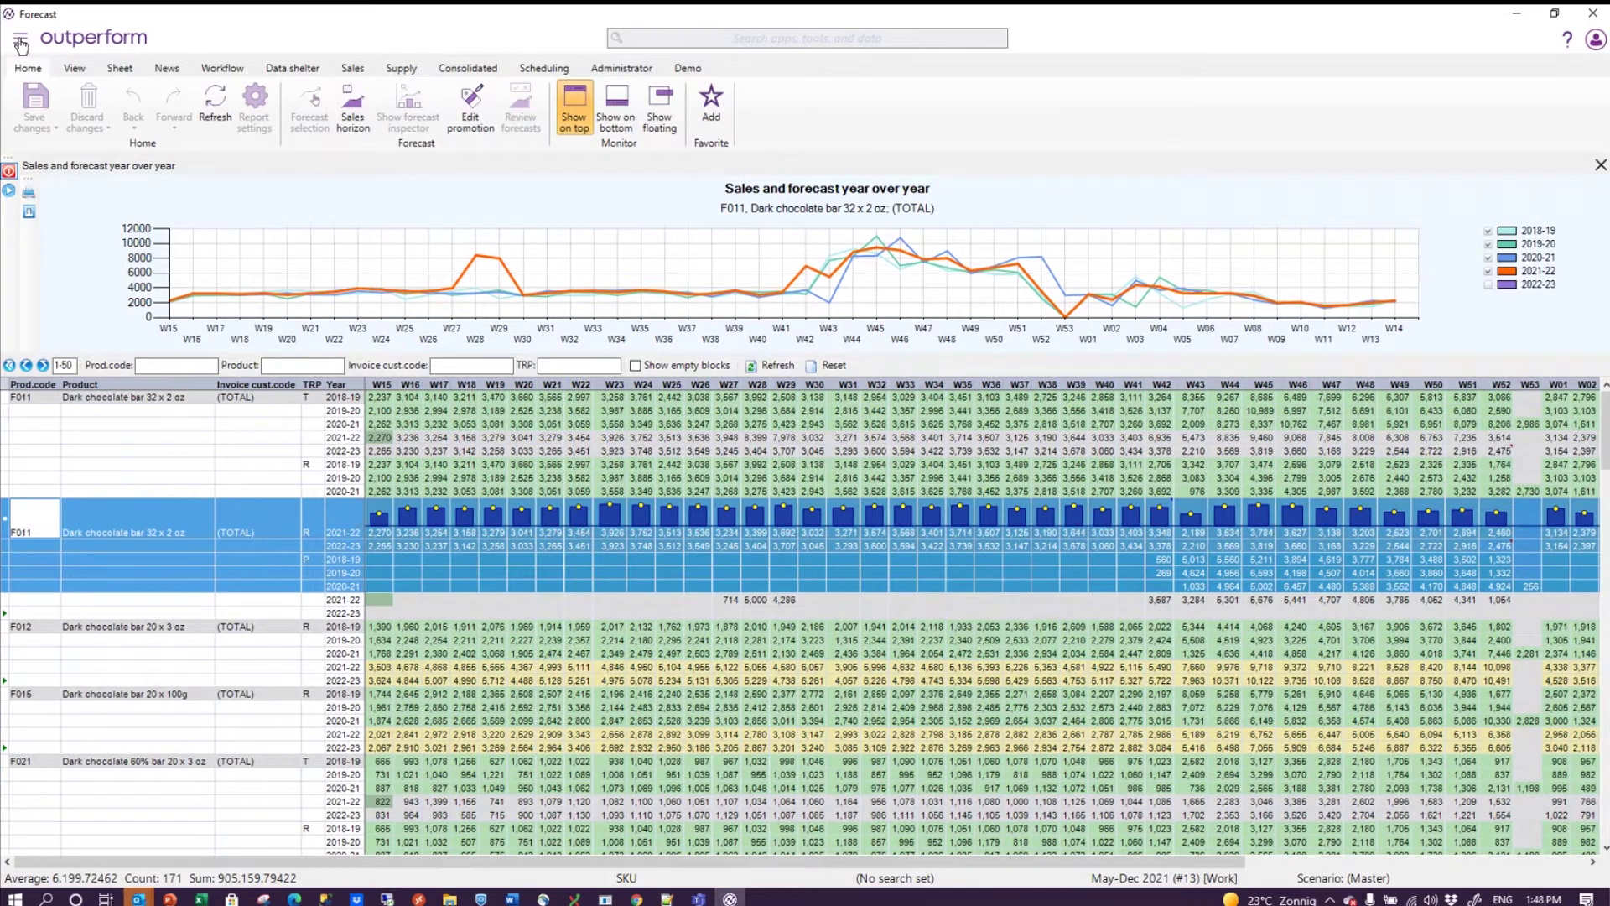
# Step: Plot F011's TRP R data in the monitor from its 2022-23 W21 cell, then restore and collapse the navigation pane
pyautogui.click(539, 545)
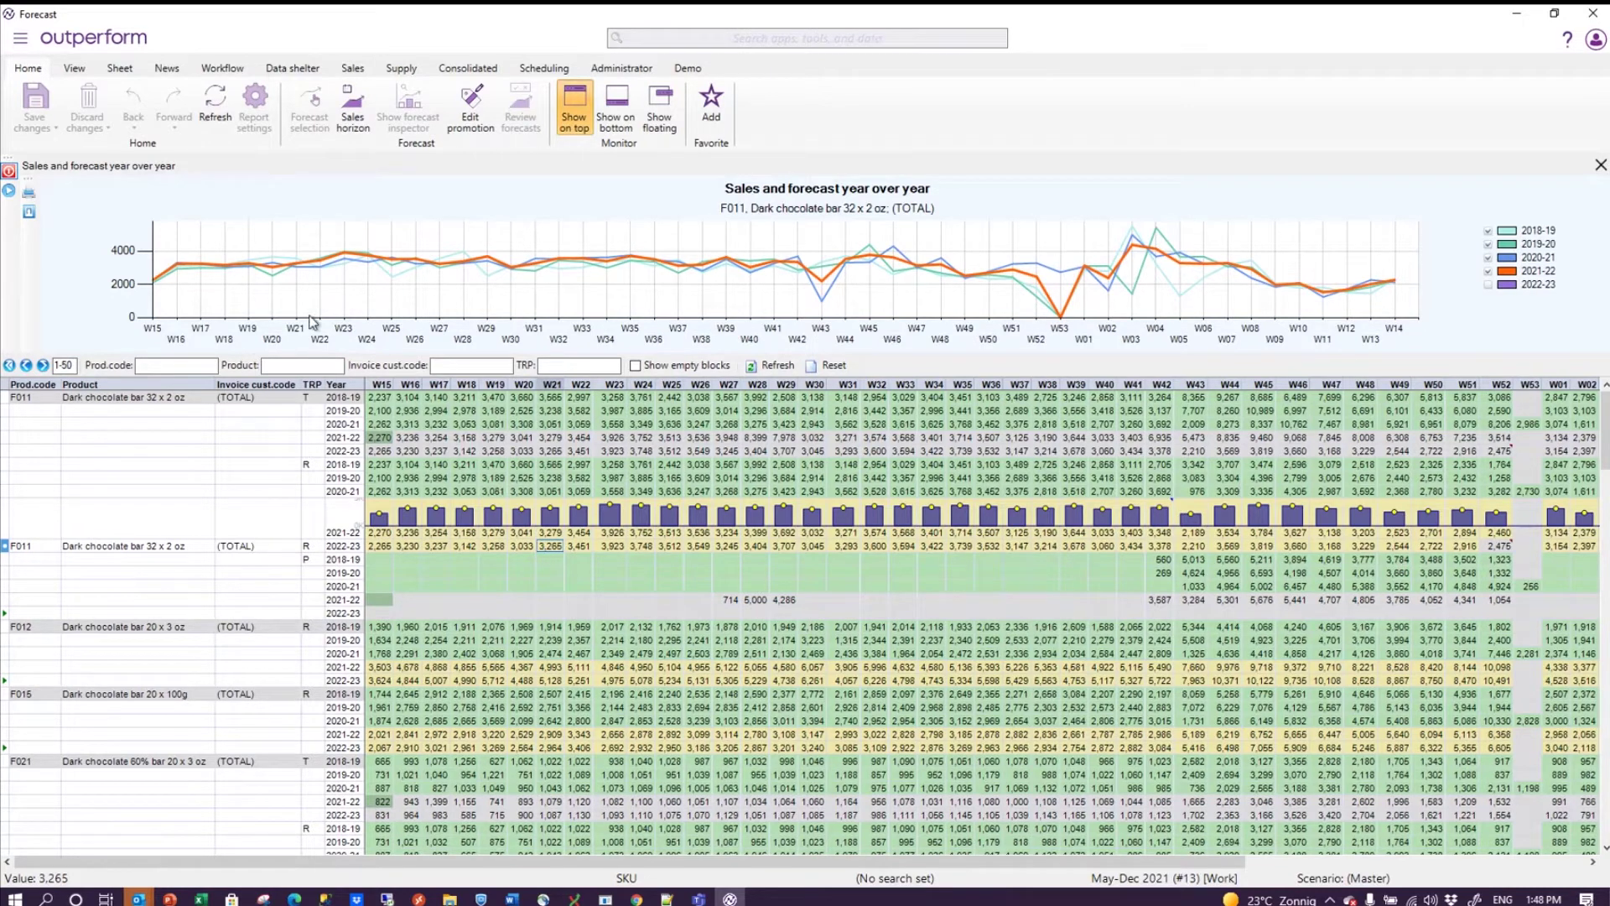
pyautogui.click(20, 44)
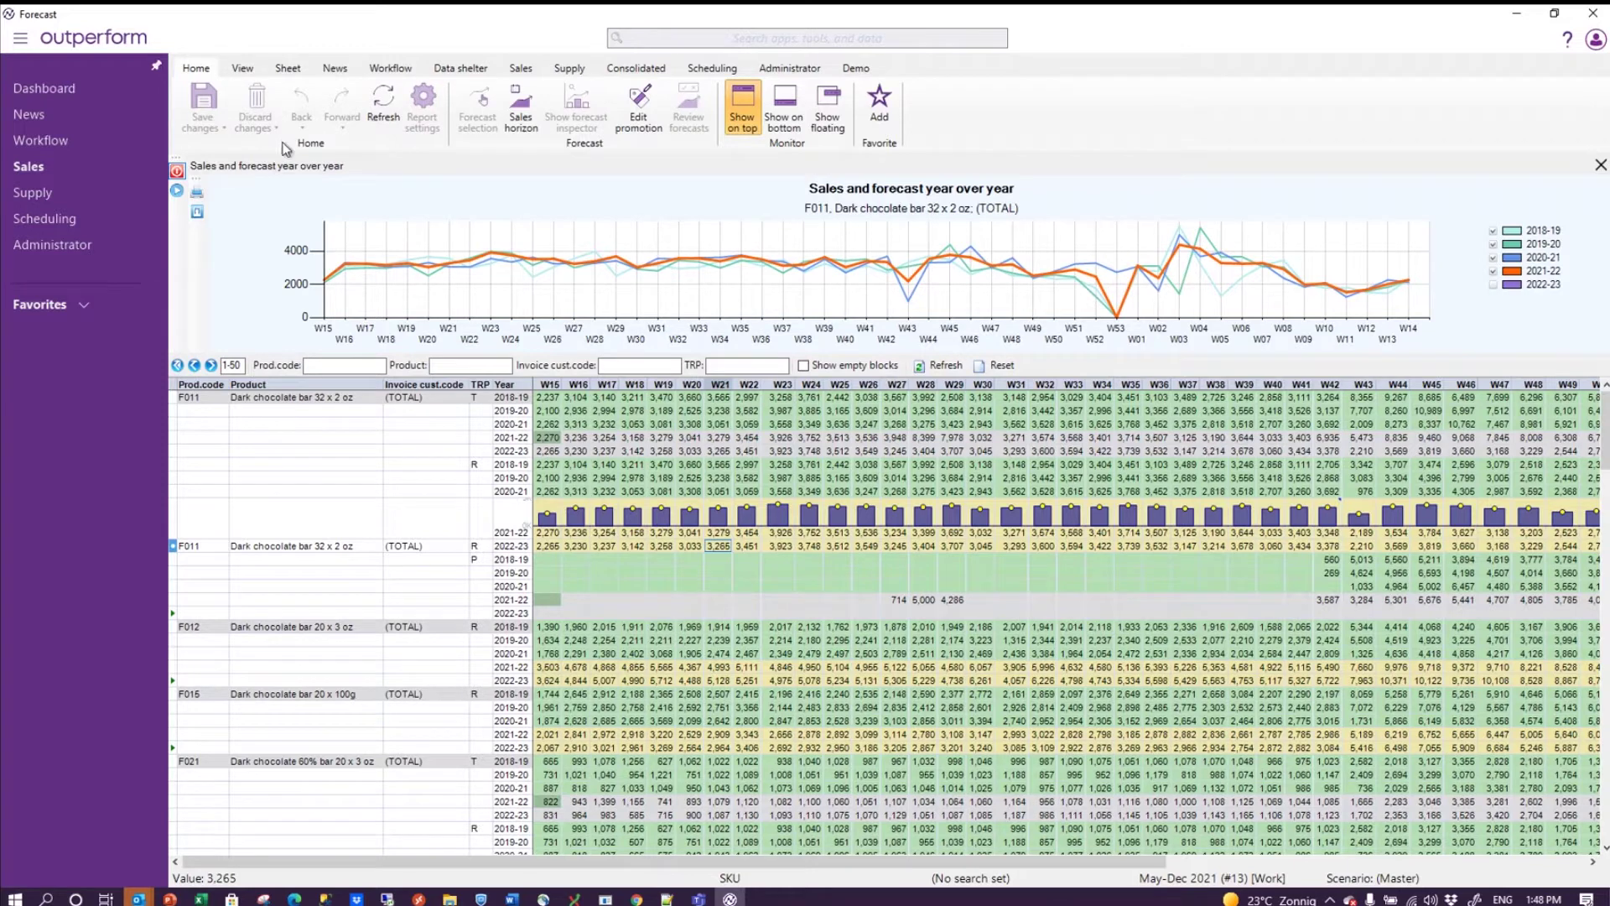
pyautogui.click(23, 40)
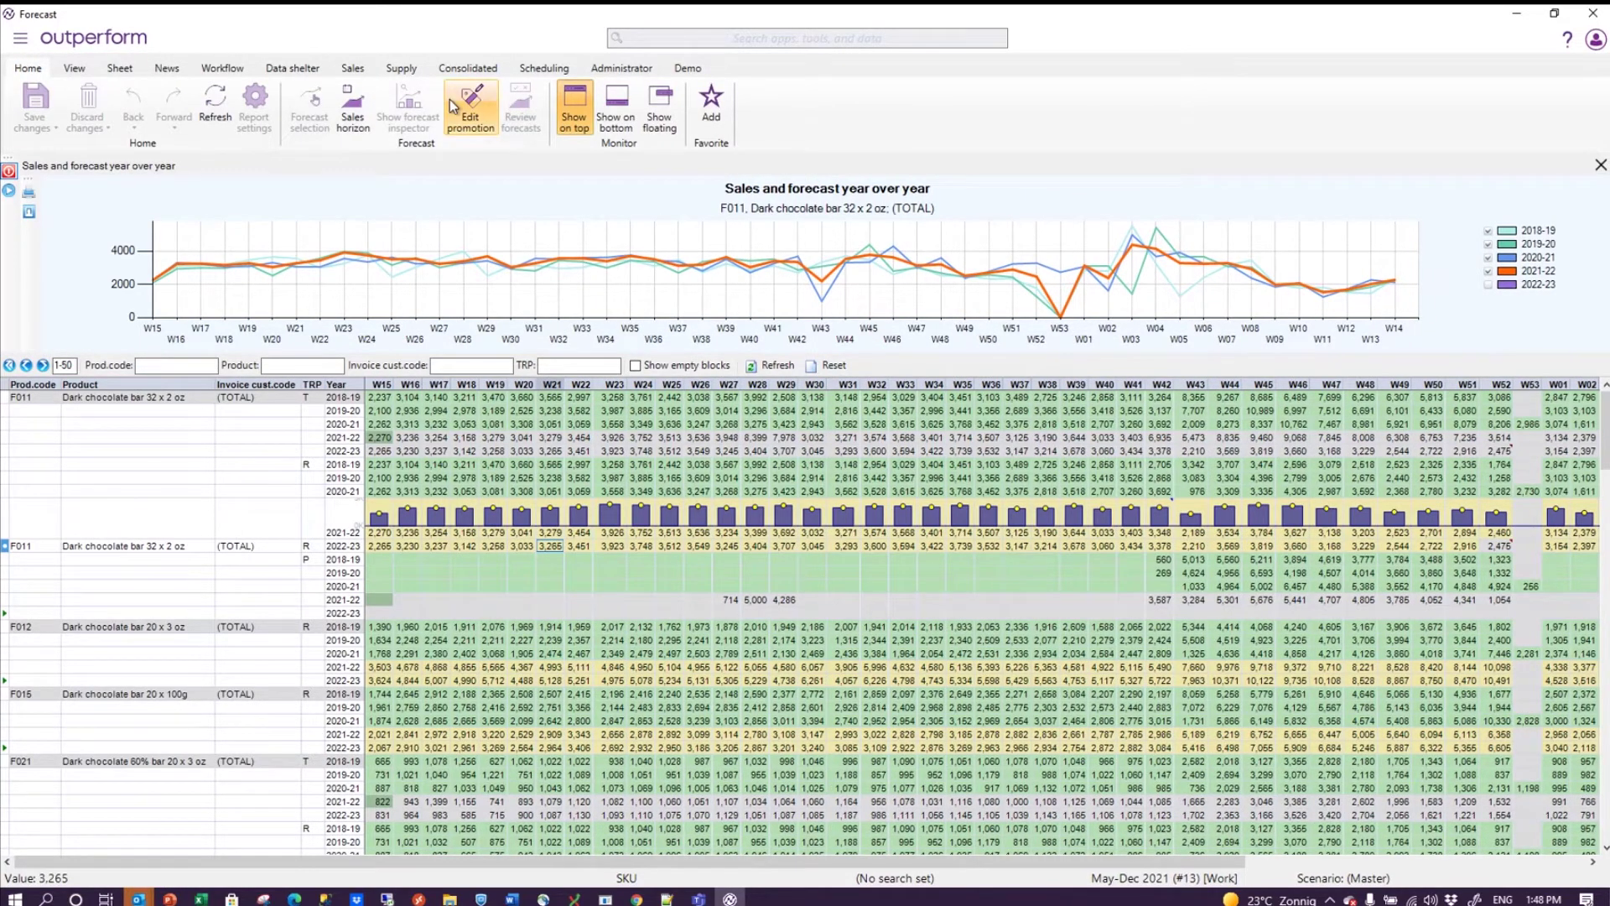
# Step: Open the Manual Forecast app from the Sales apps, then unpin and hide the navigation pane
pyautogui.click(353, 68)
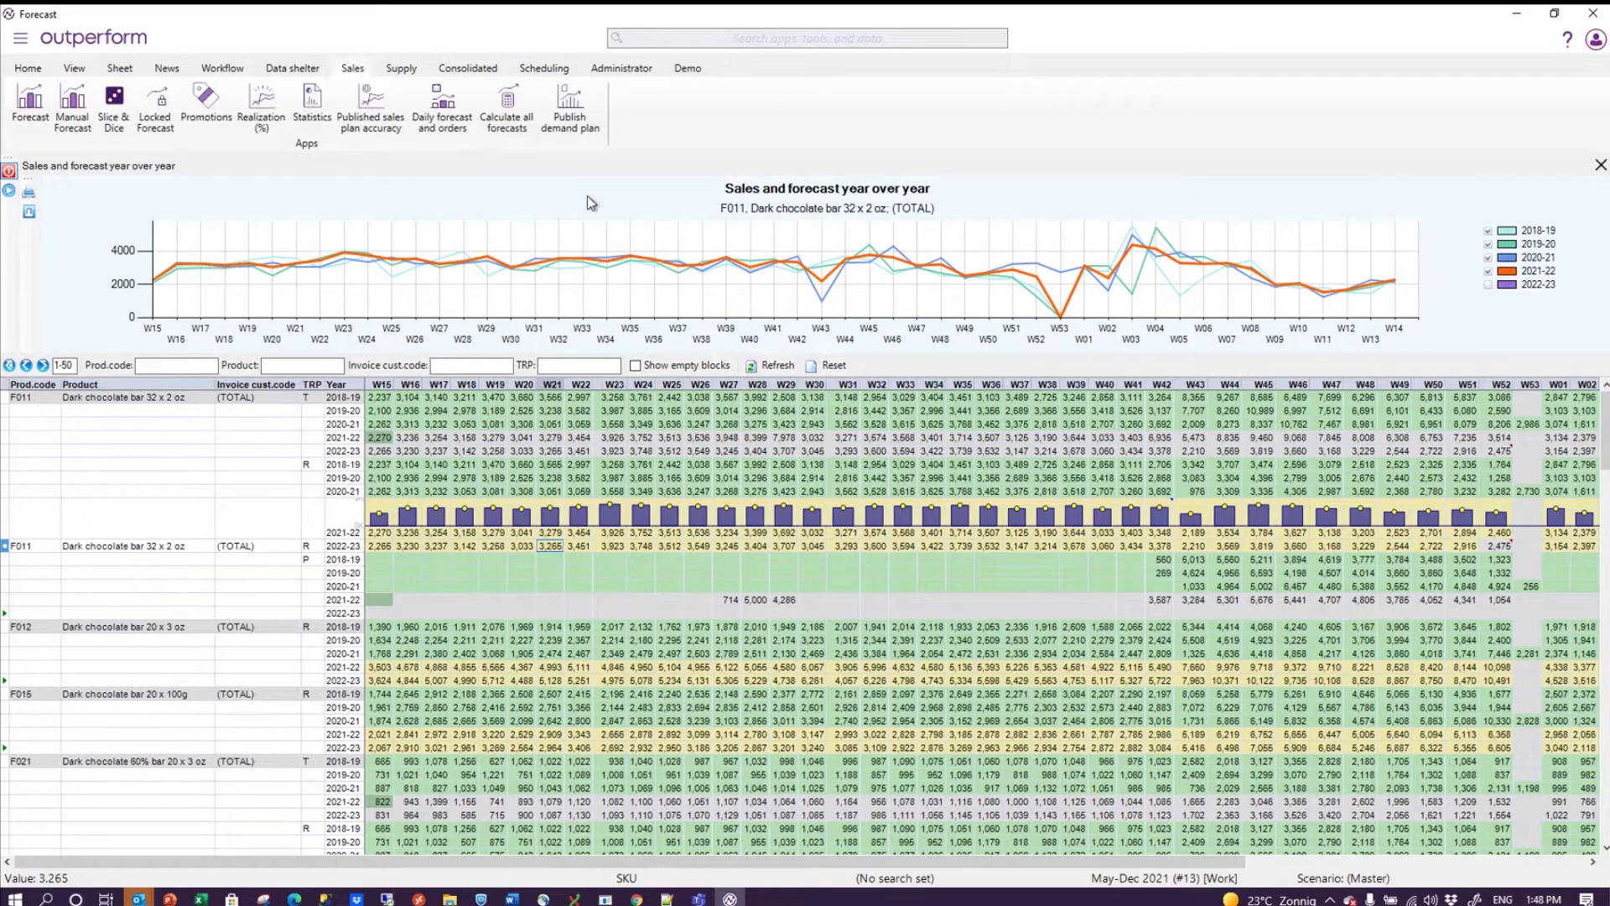
pyautogui.click(74, 103)
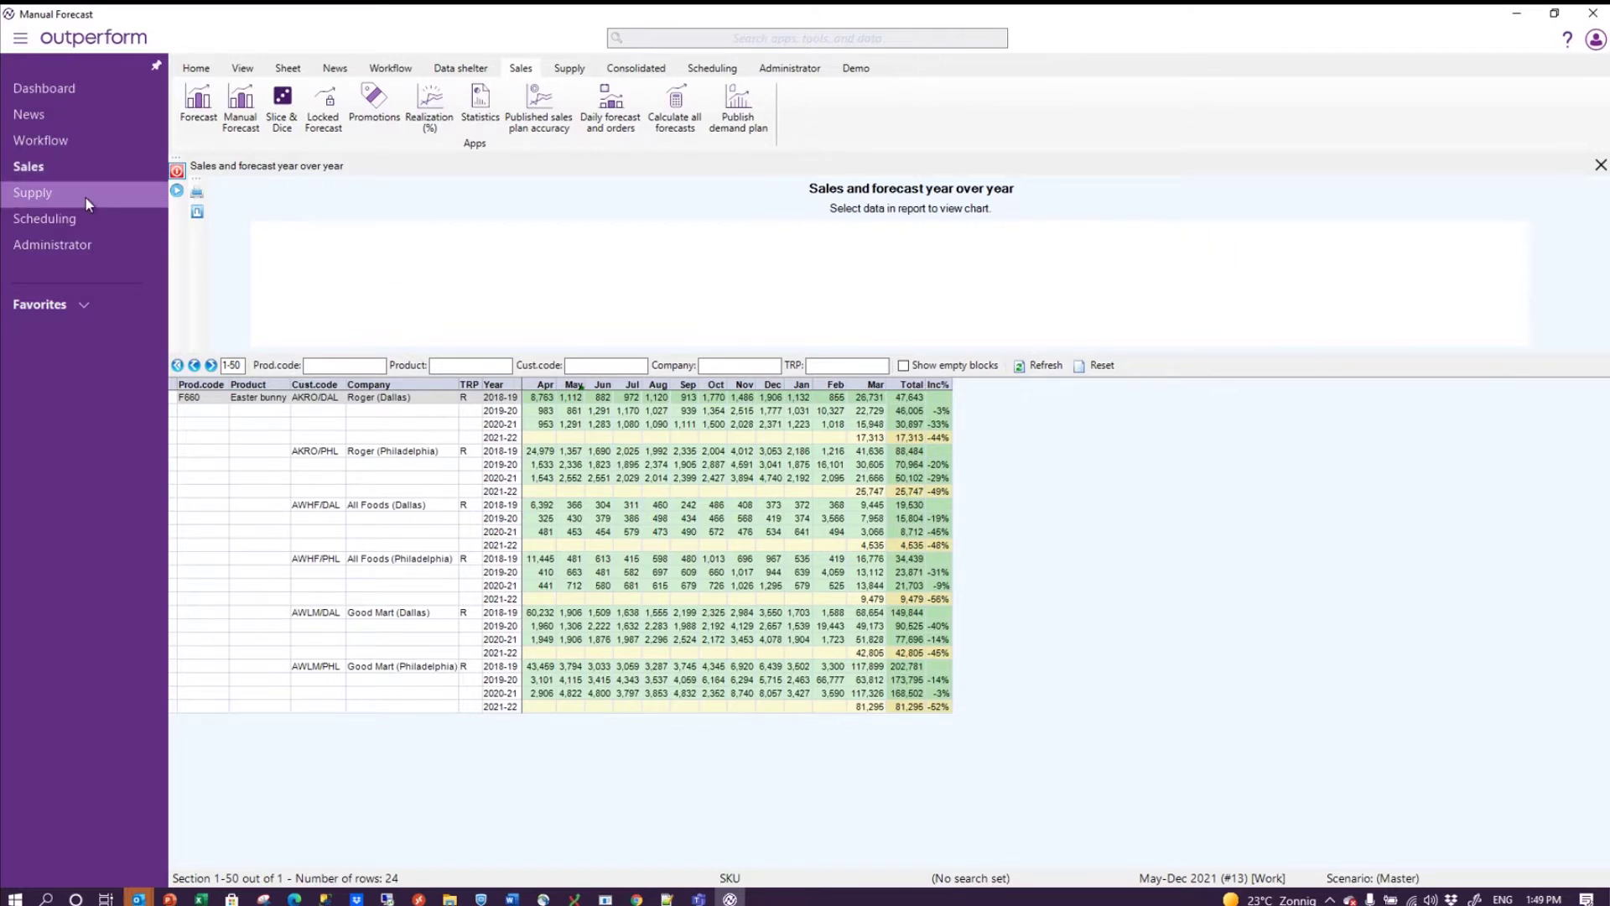
pyautogui.click(156, 66)
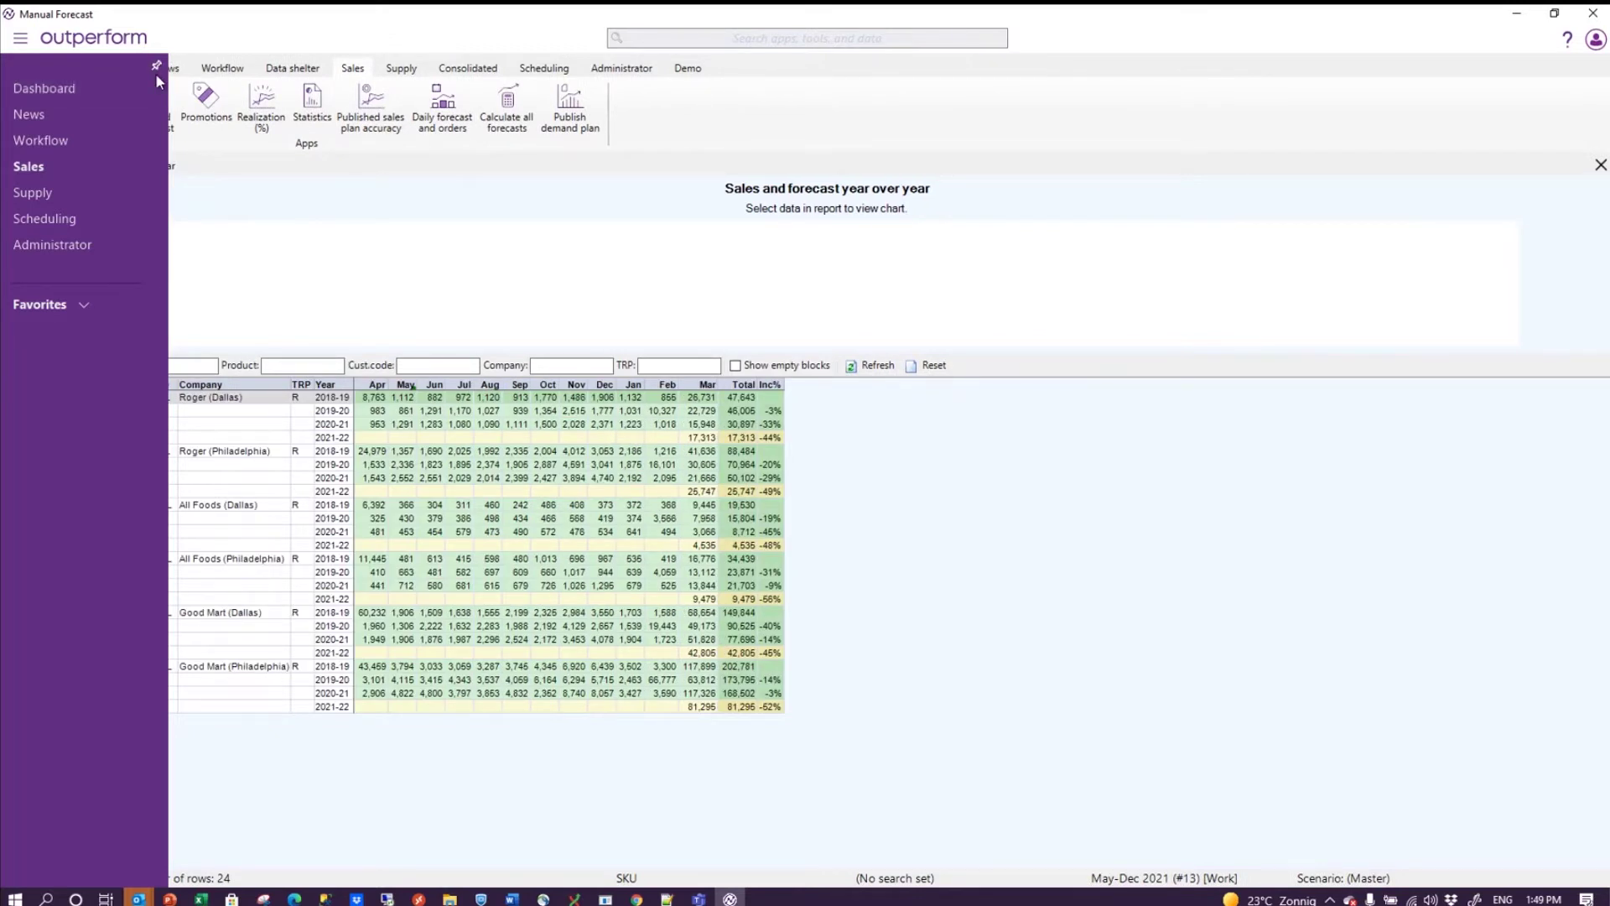
pyautogui.click(19, 40)
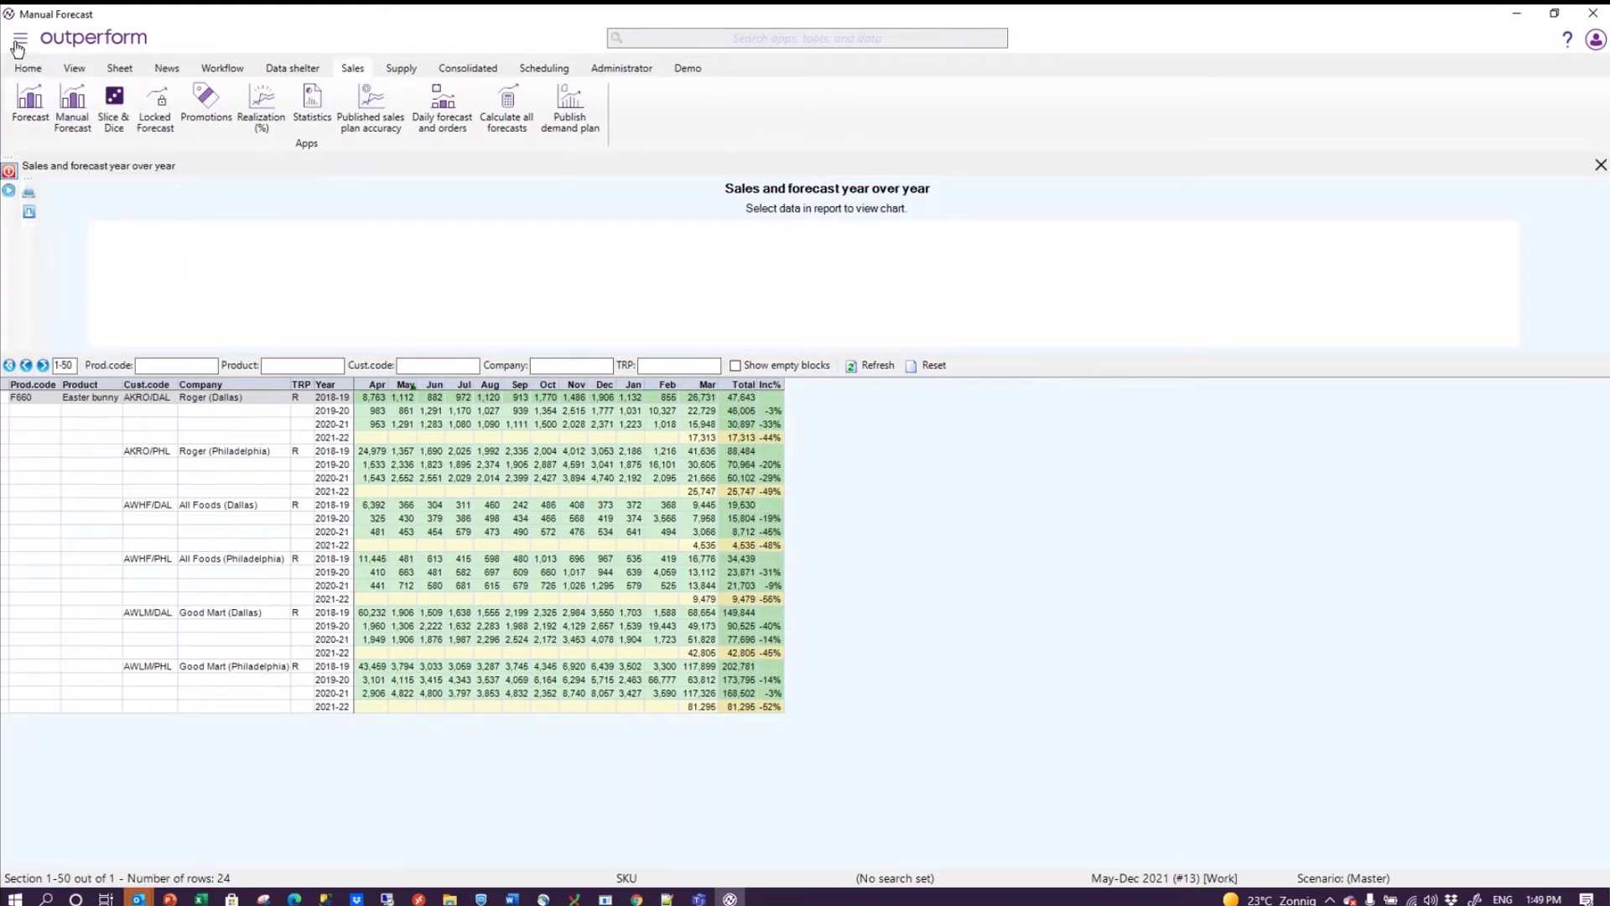
# Step: Return to the Forecast app, show and hide the unpinned navigation pane, and pin it open again
pyautogui.click(28, 103)
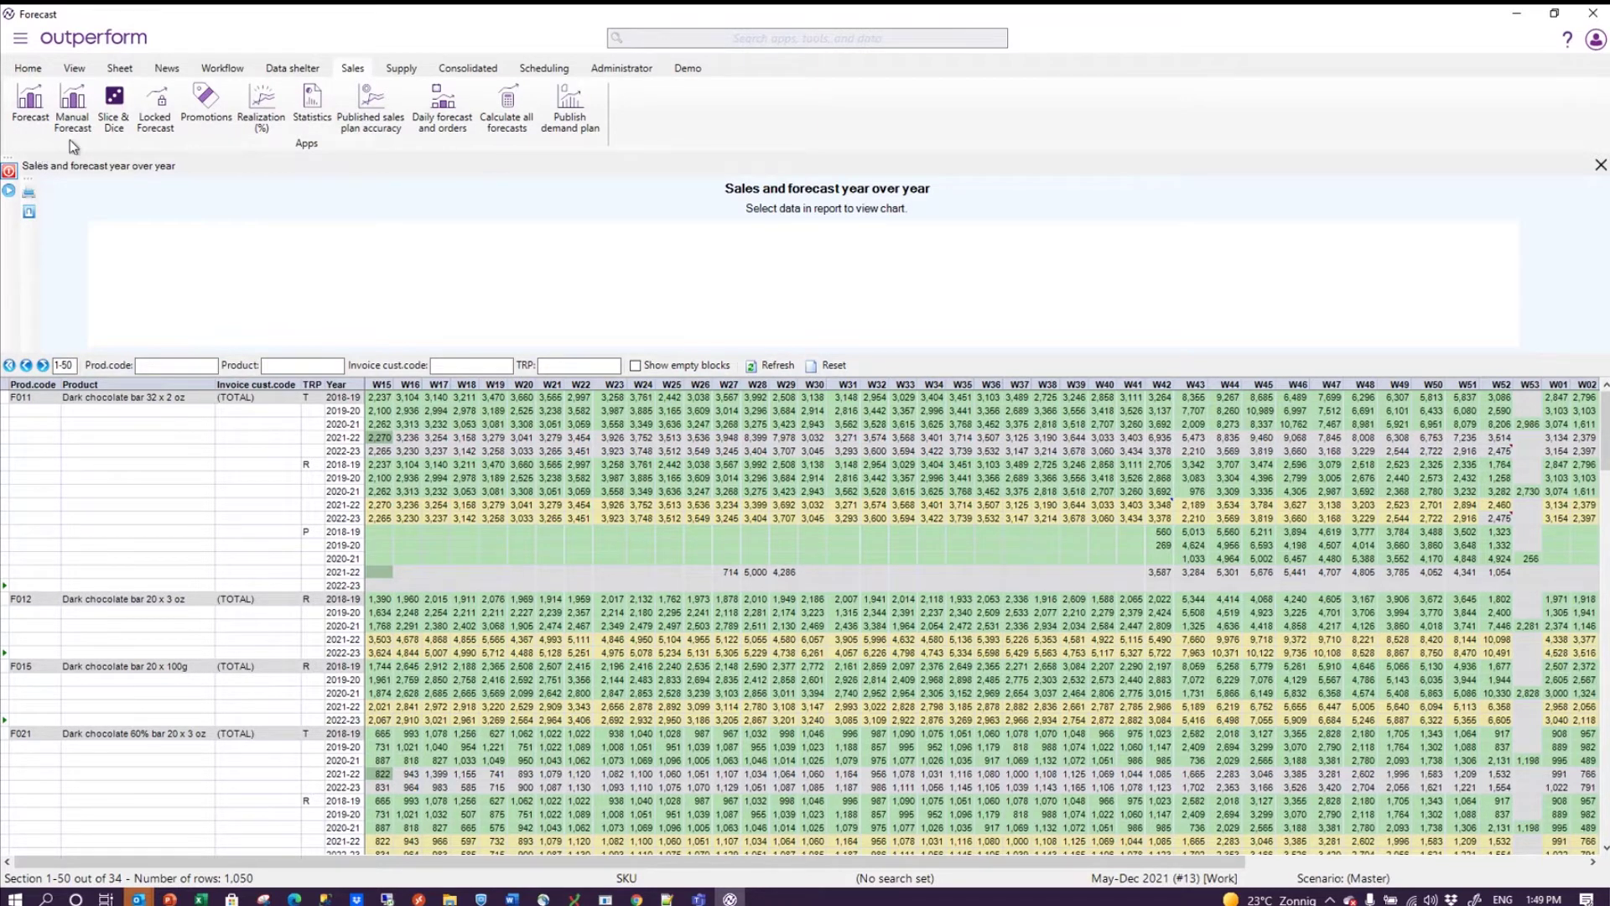
pyautogui.click(21, 41)
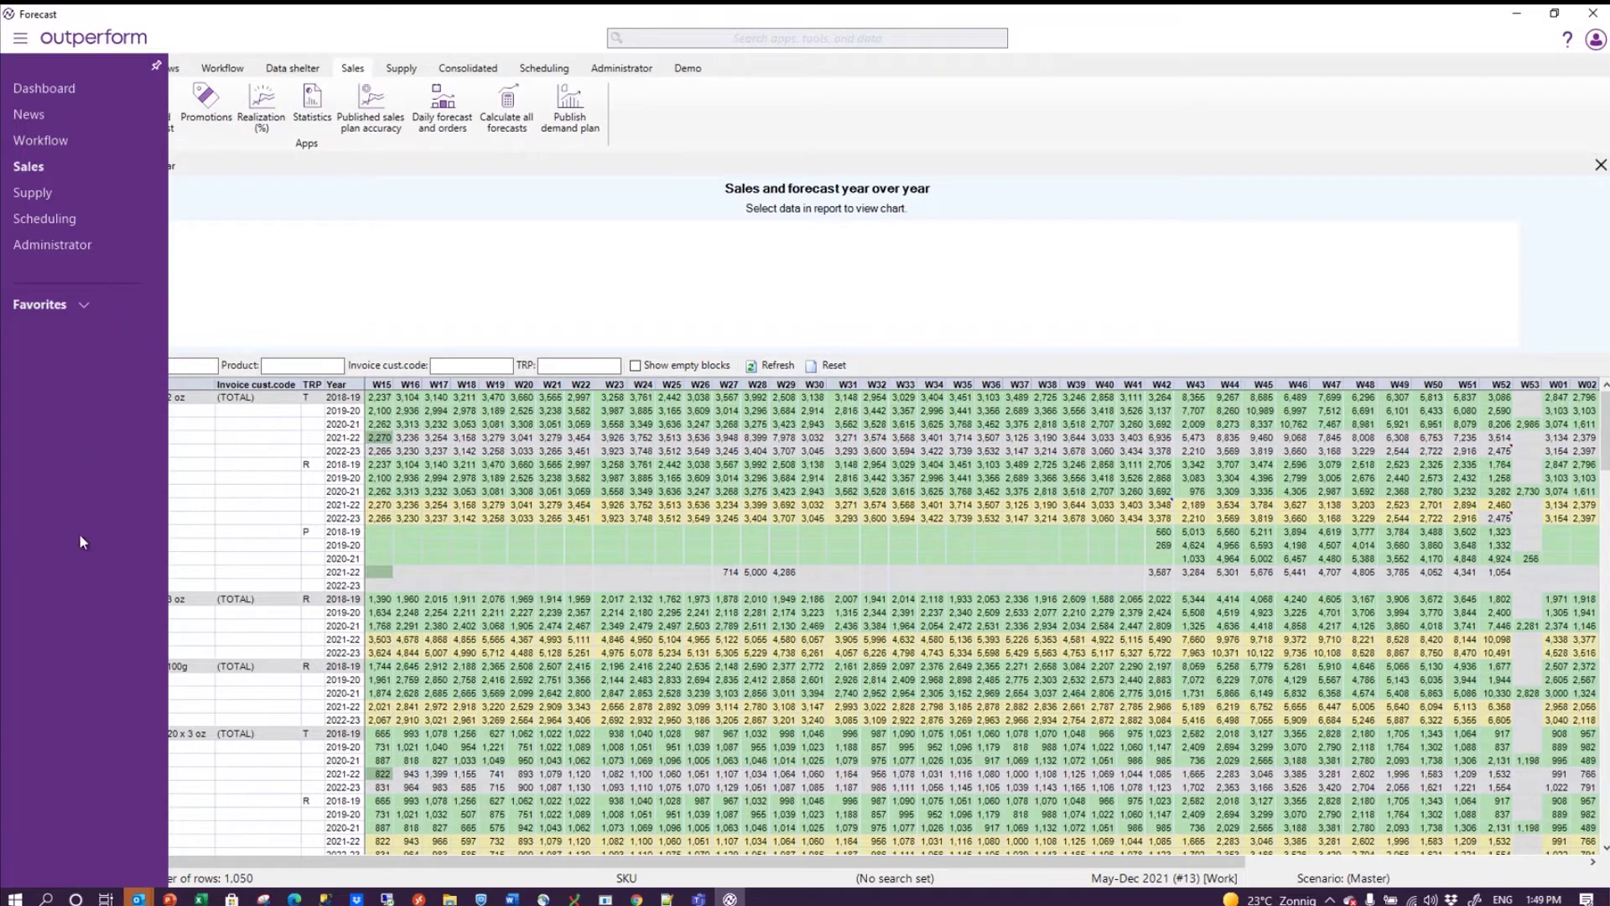
pyautogui.click(19, 40)
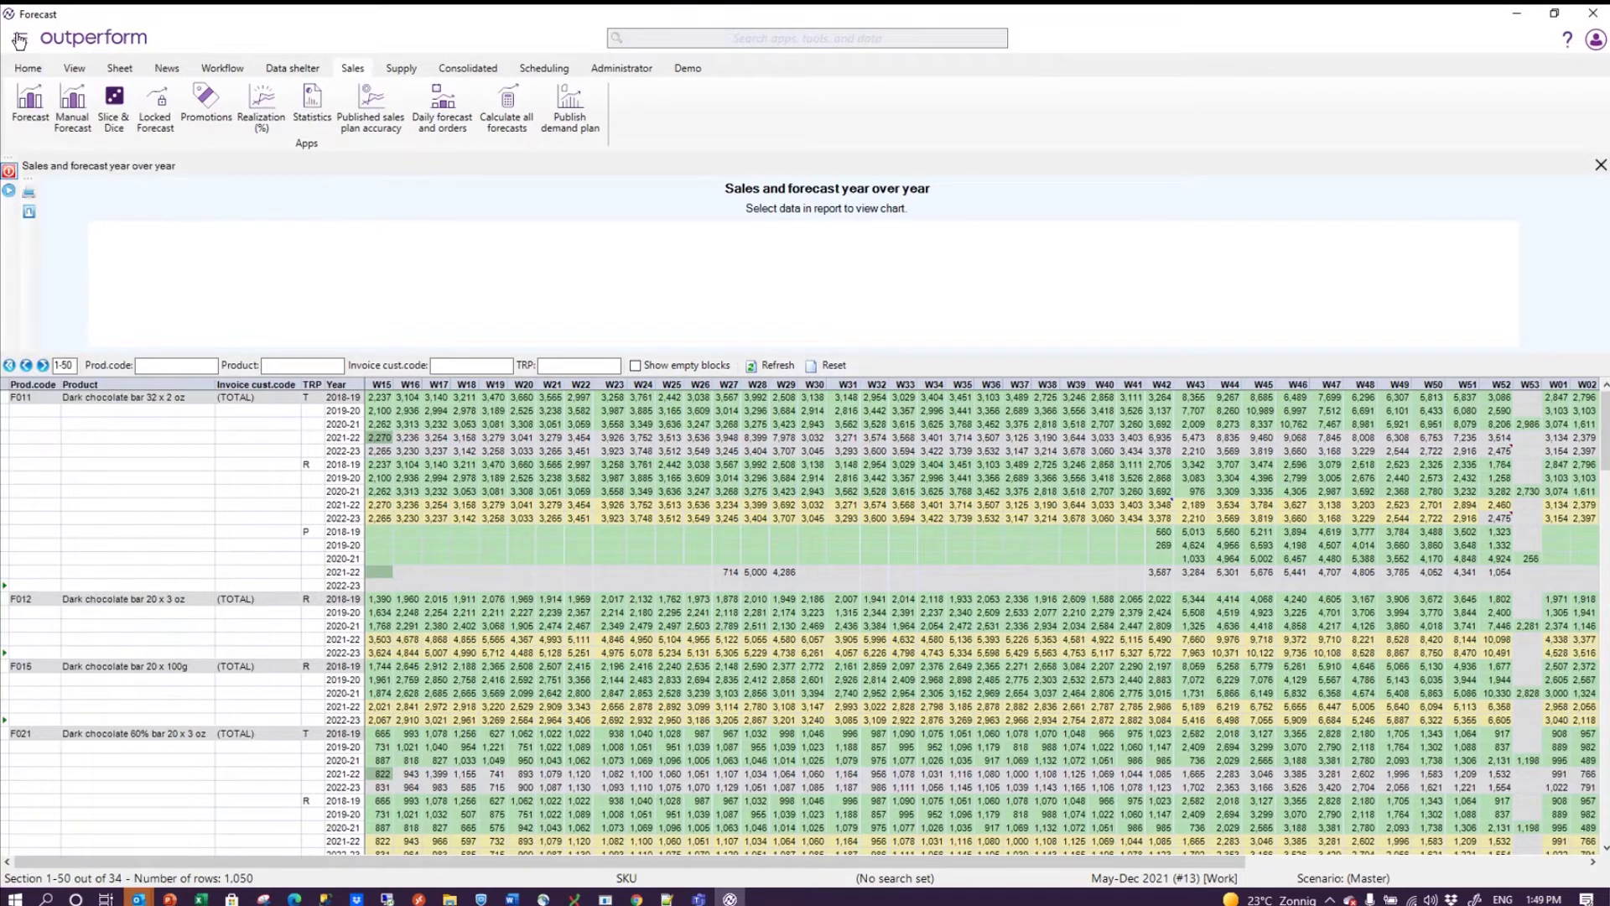
pyautogui.click(20, 39)
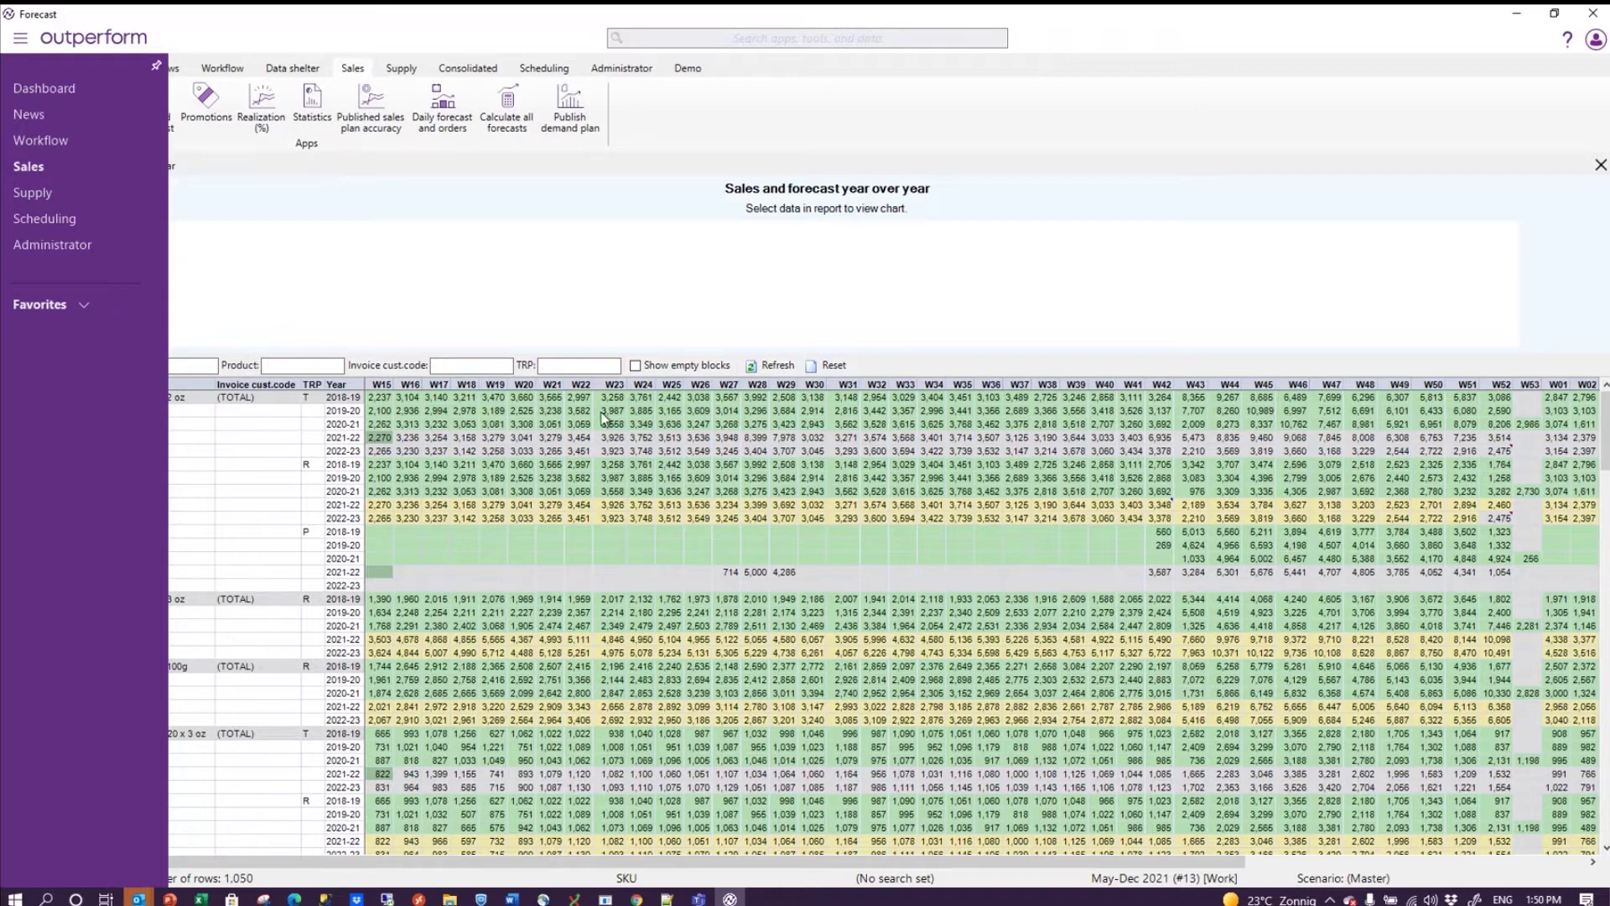
pyautogui.click(20, 39)
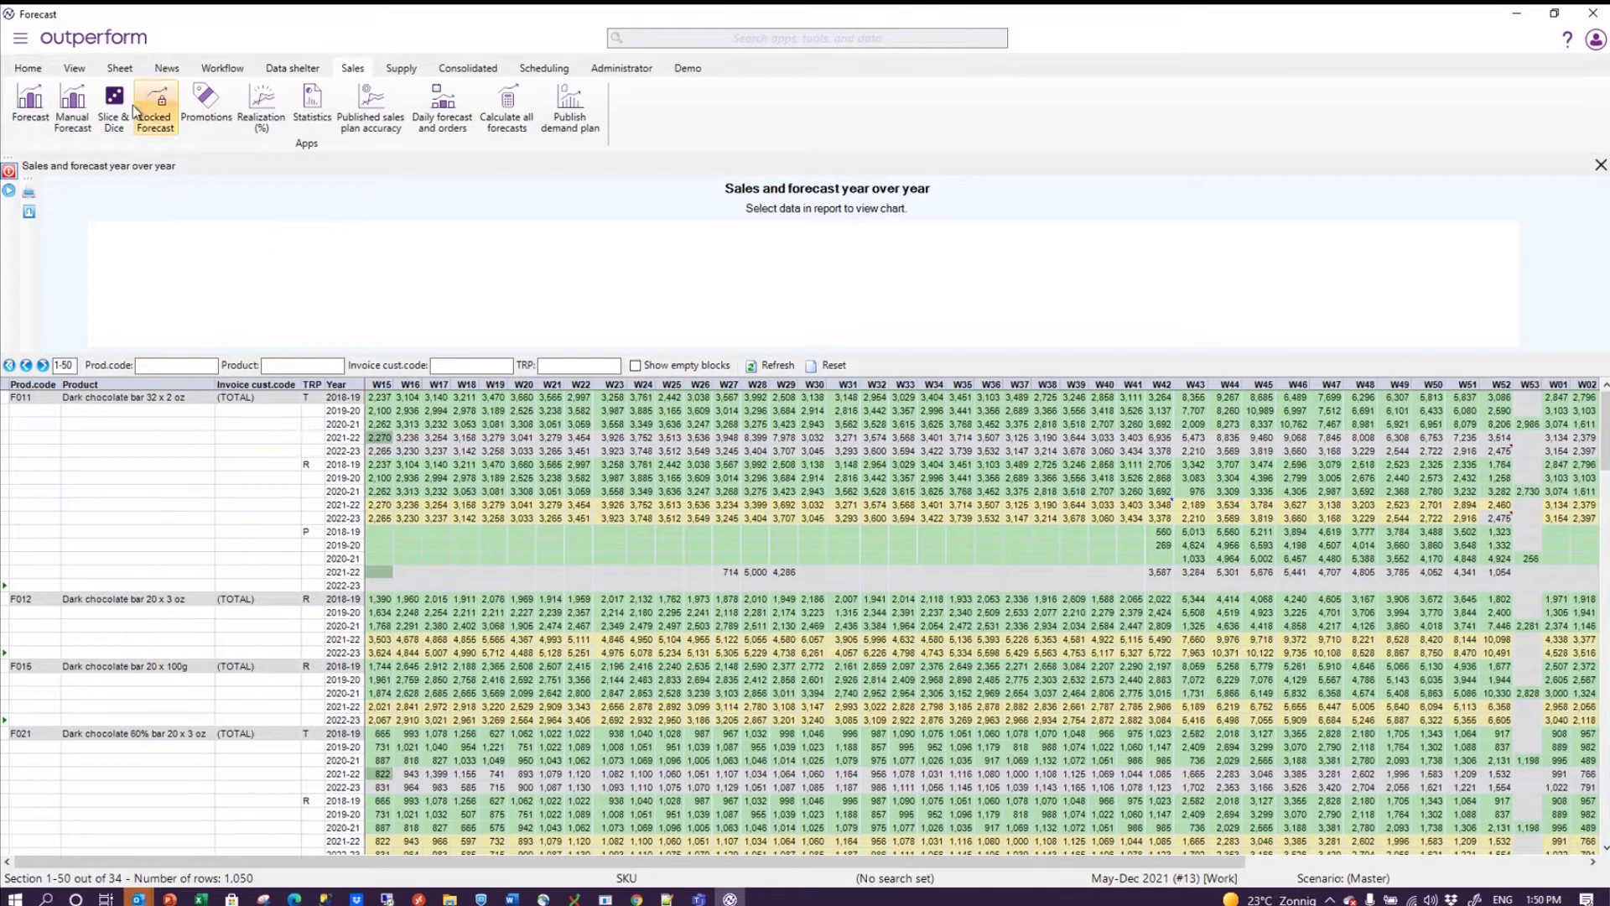
pyautogui.click(20, 39)
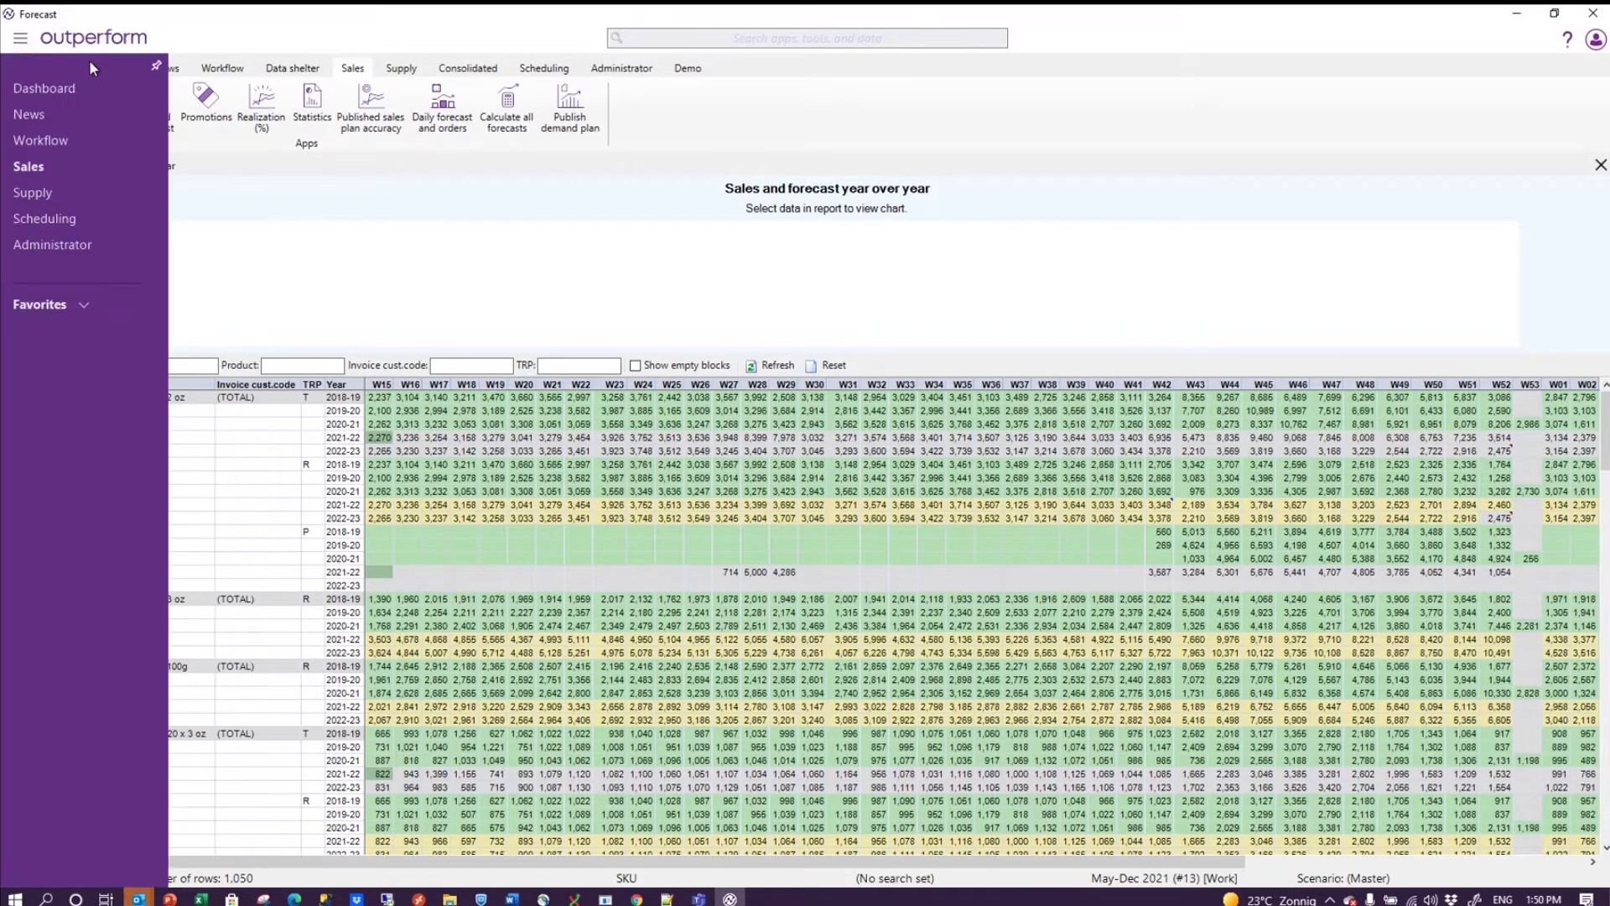
pyautogui.click(155, 69)
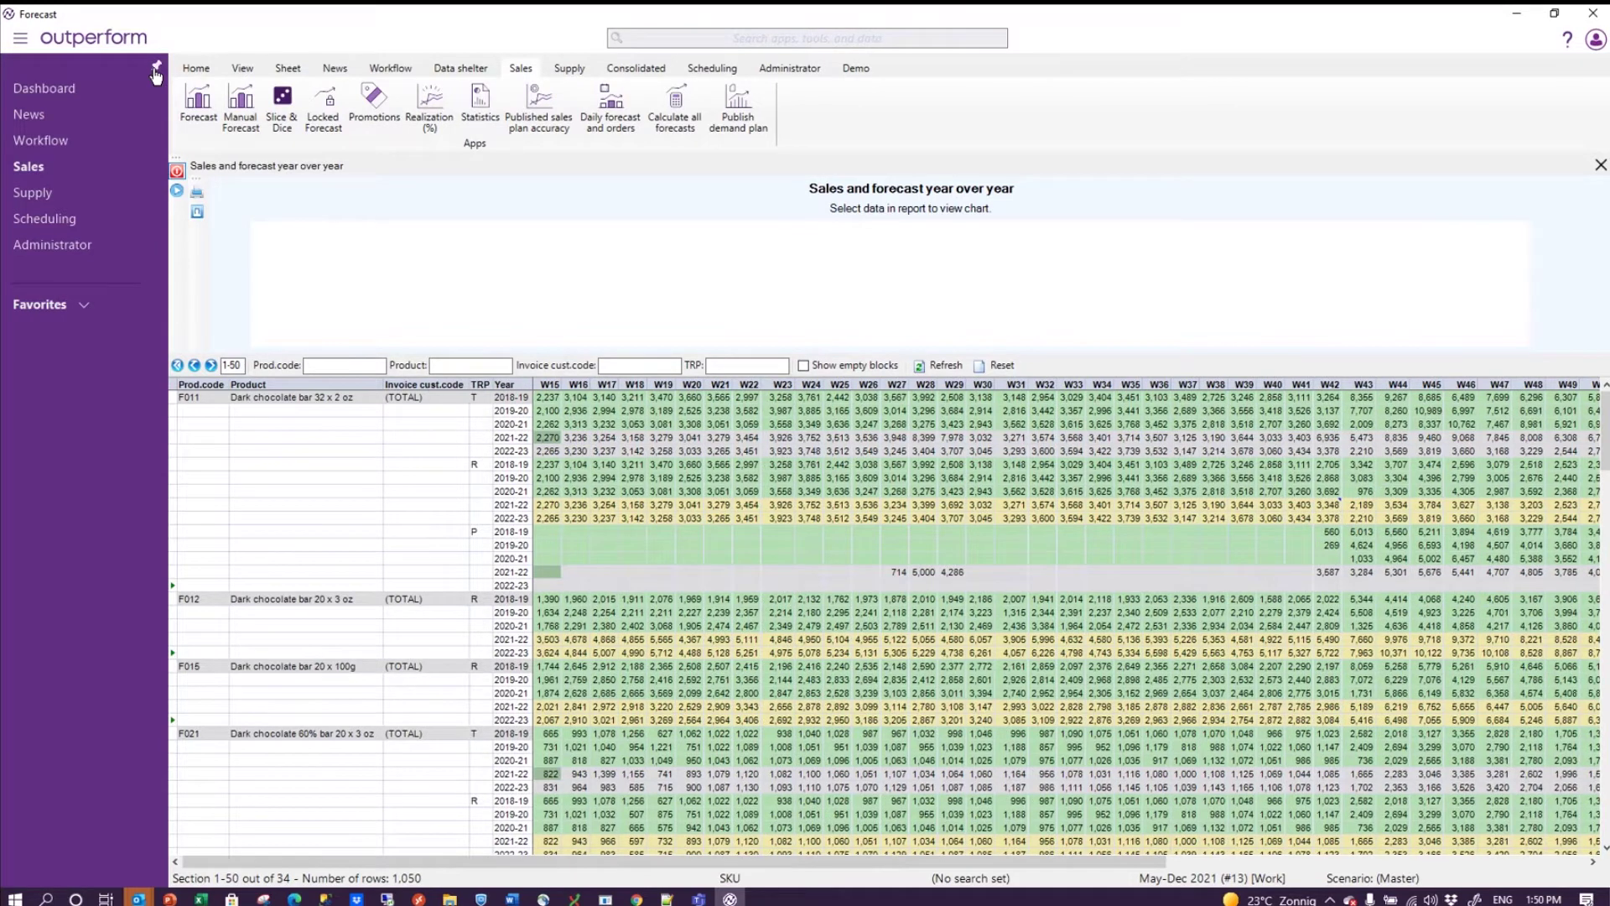
# Step: Plot F011's TRP R data in the monitor from its 2019-20 W24 cell, then open the Slice & Dice app
pyautogui.click(810, 479)
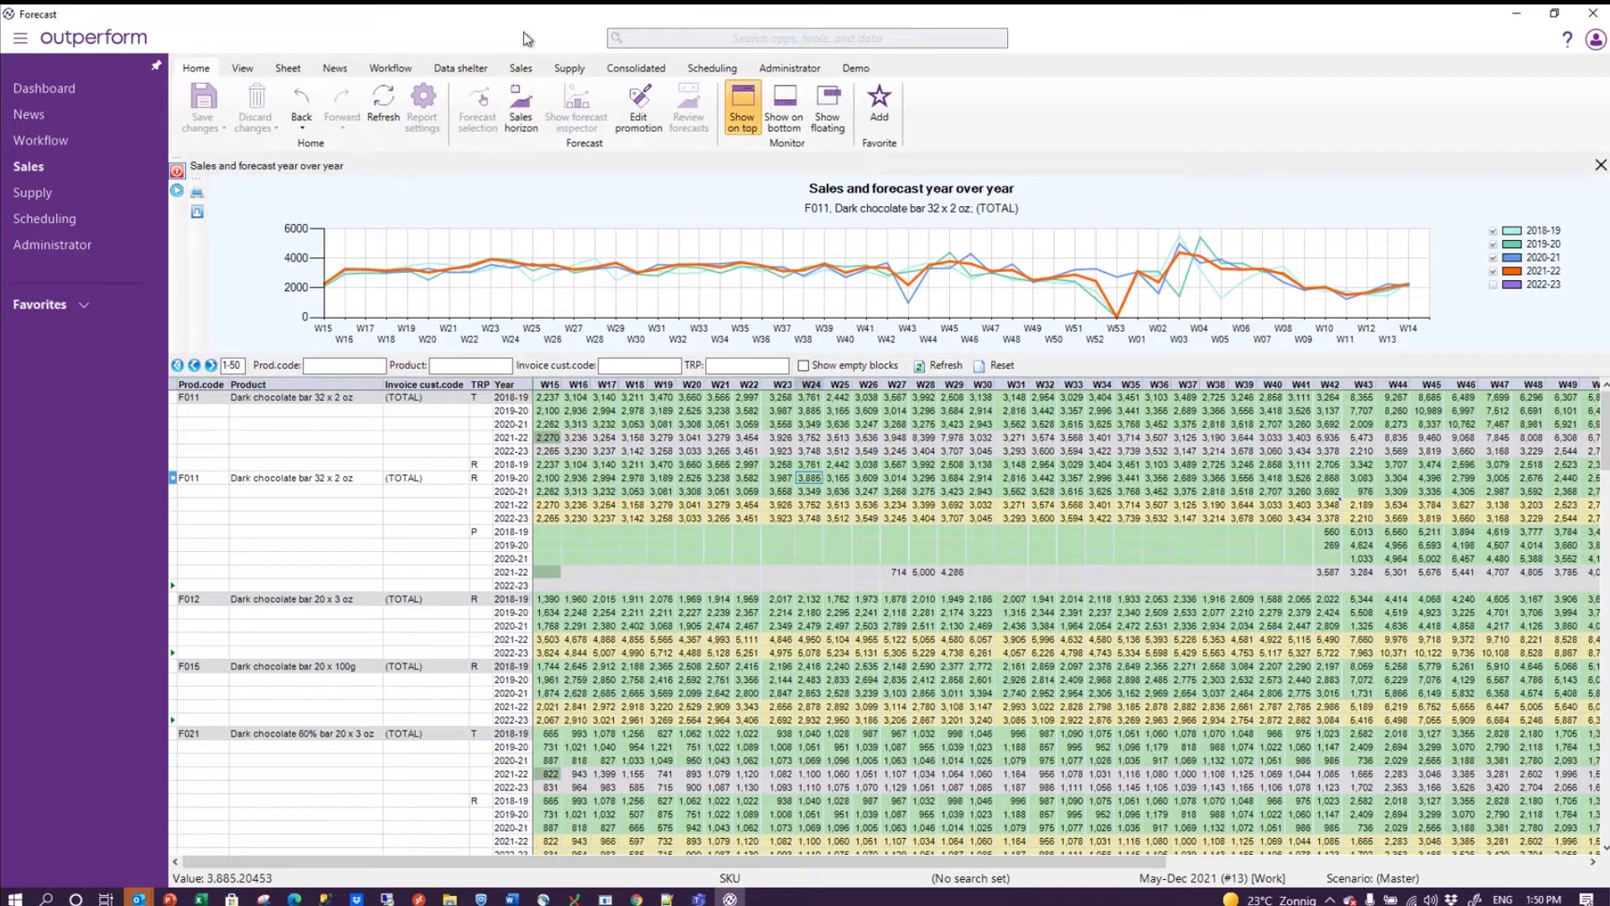
pyautogui.click(527, 70)
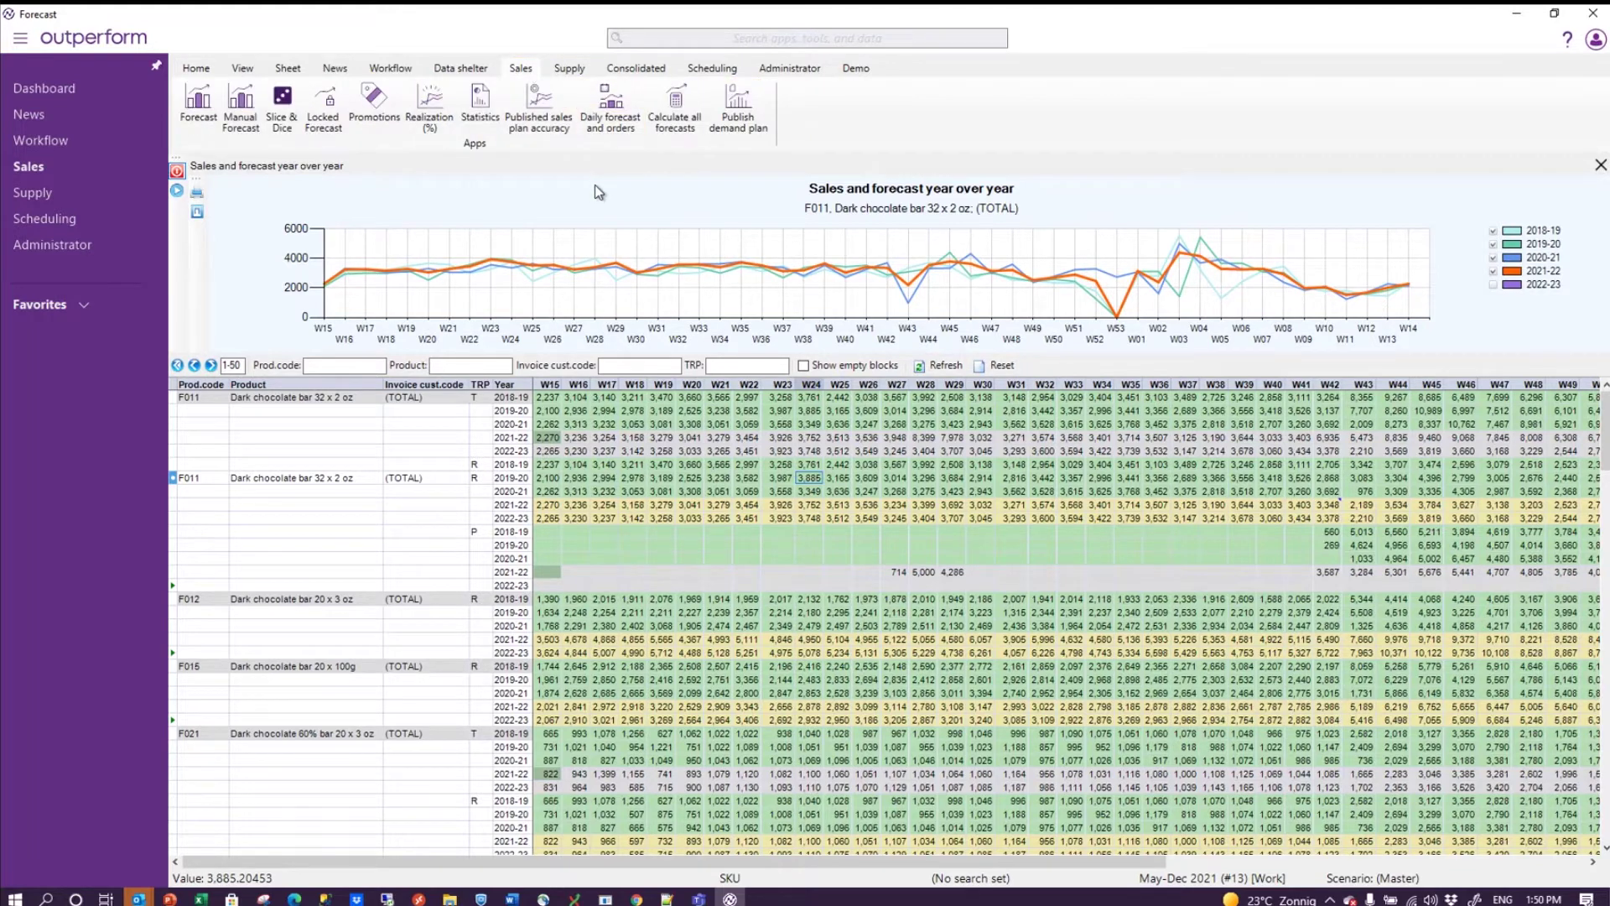
pyautogui.click(271, 114)
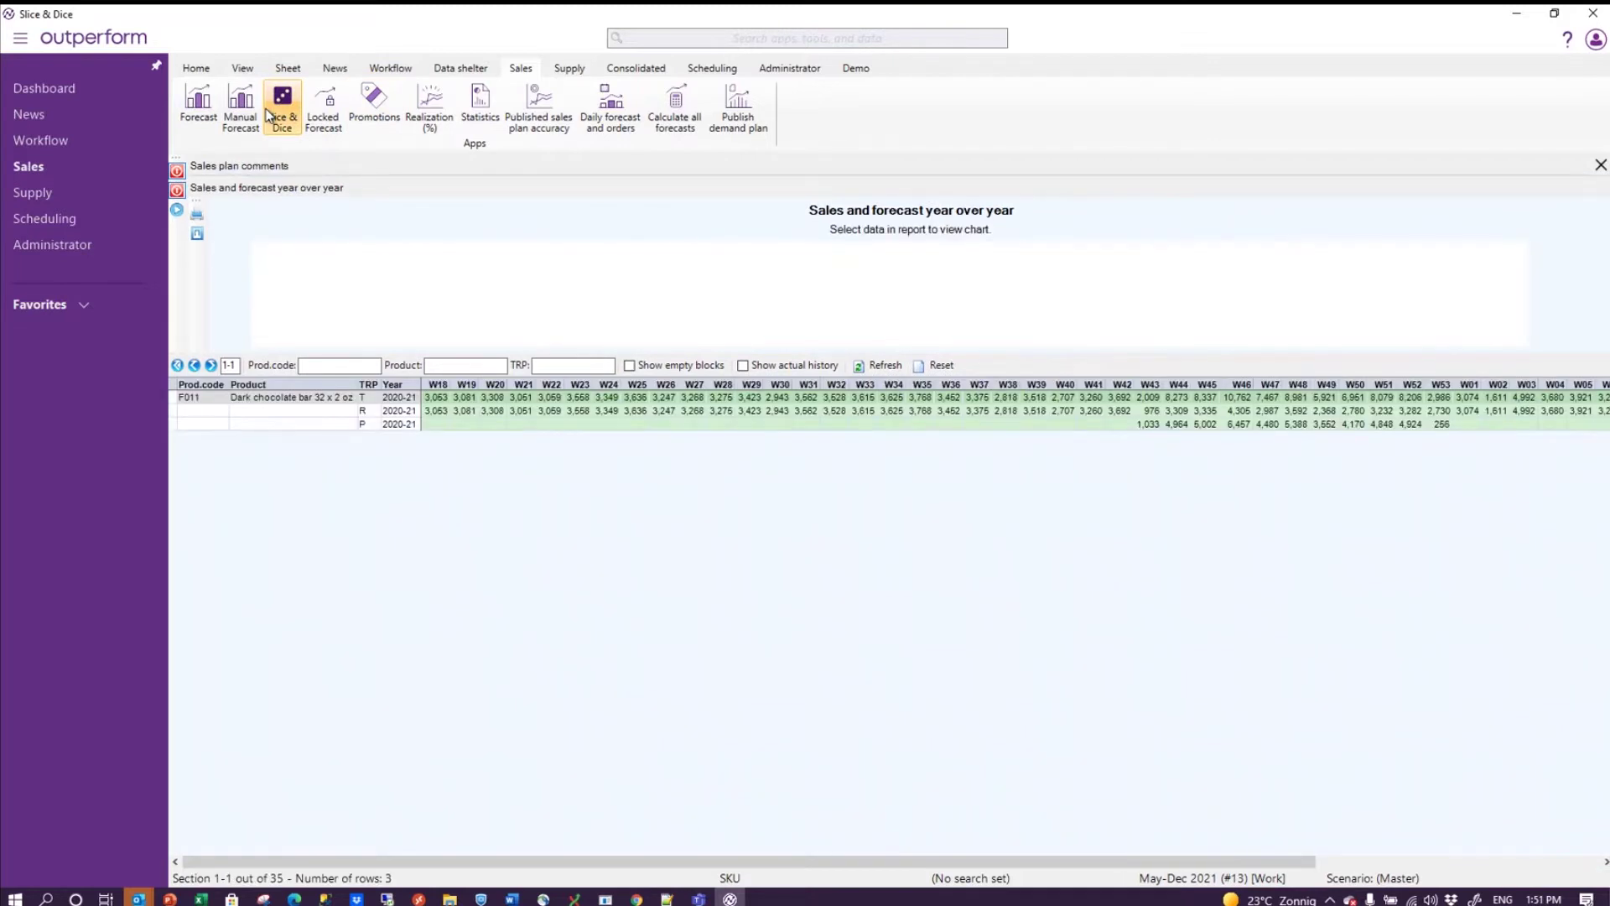
# Step: Add the Account manager customer column to the sales plan columns in the Slice & Dice report settings
pyautogui.click(190, 72)
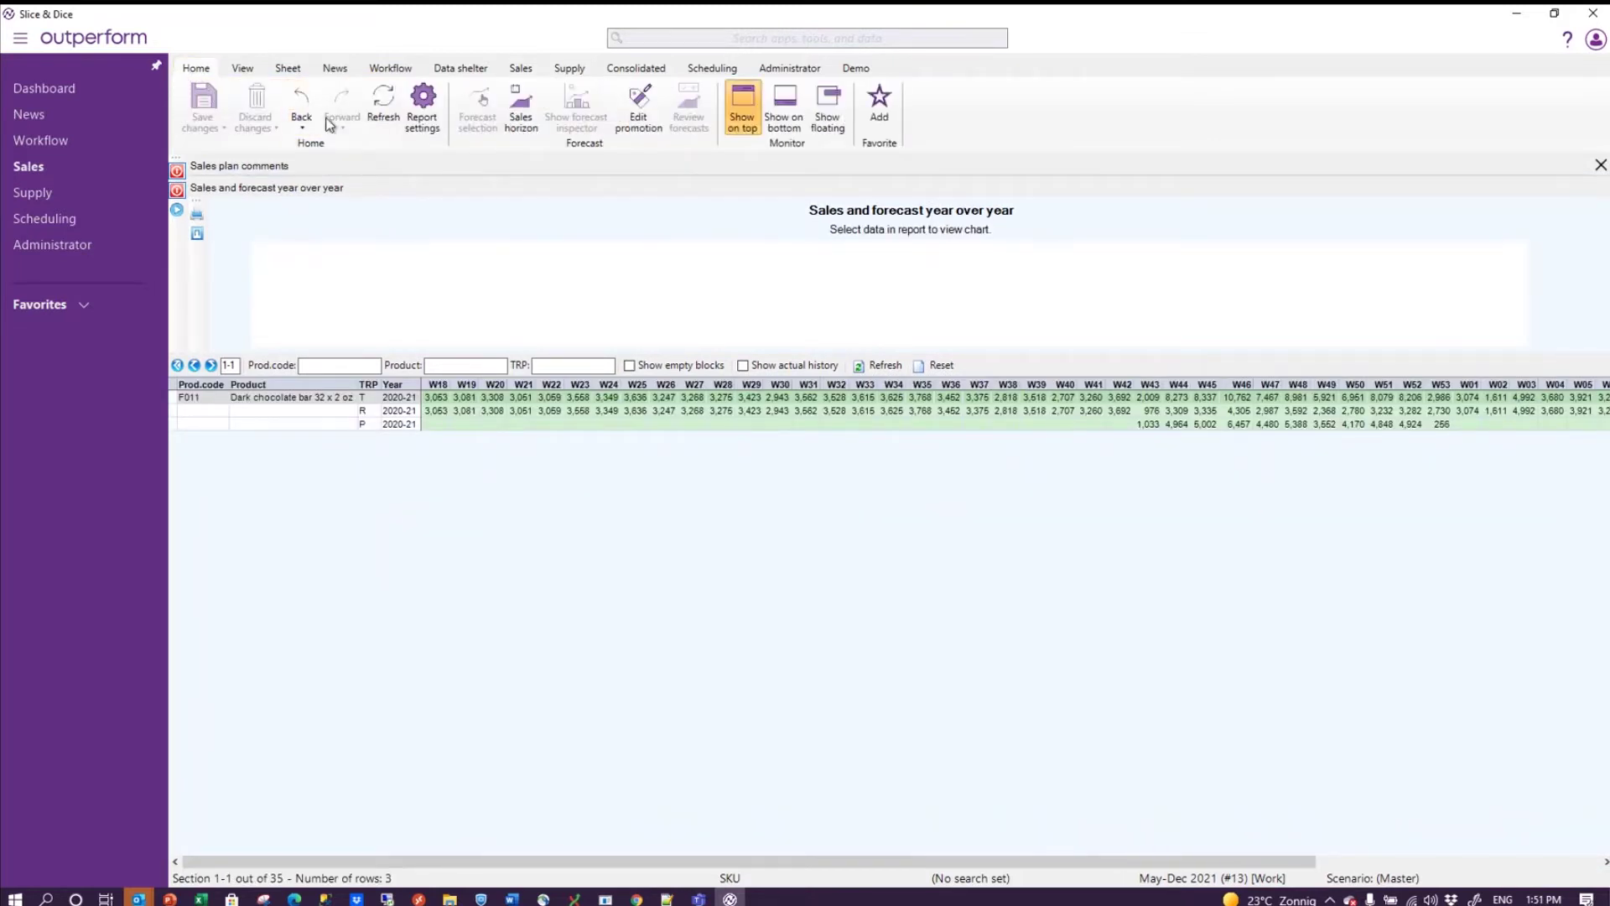
pyautogui.click(426, 109)
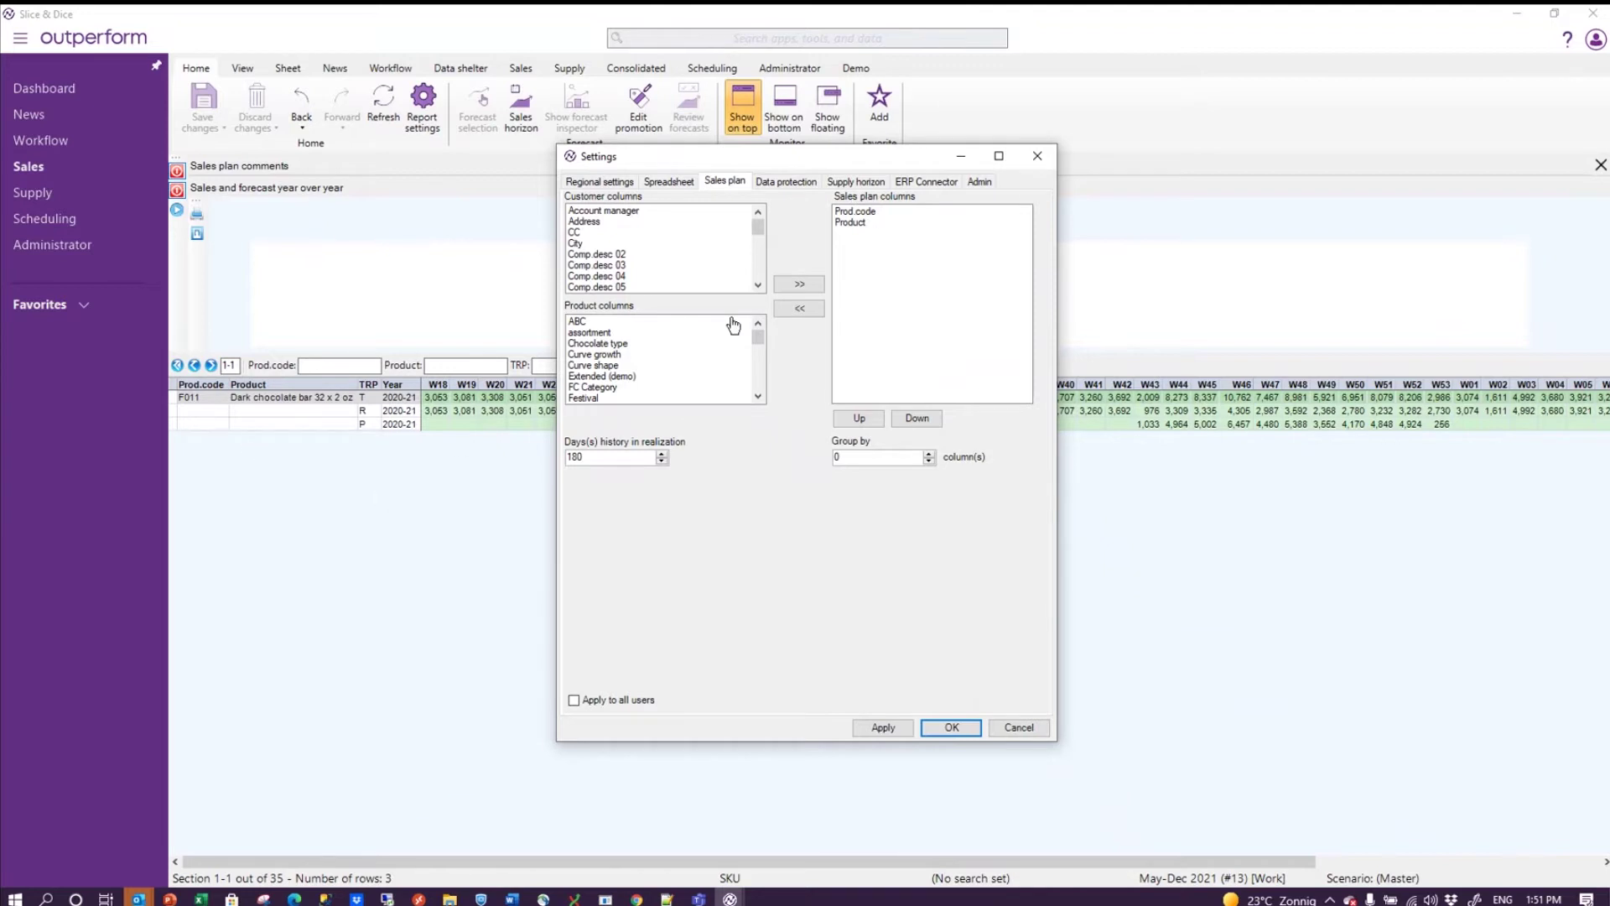
pyautogui.click(633, 212)
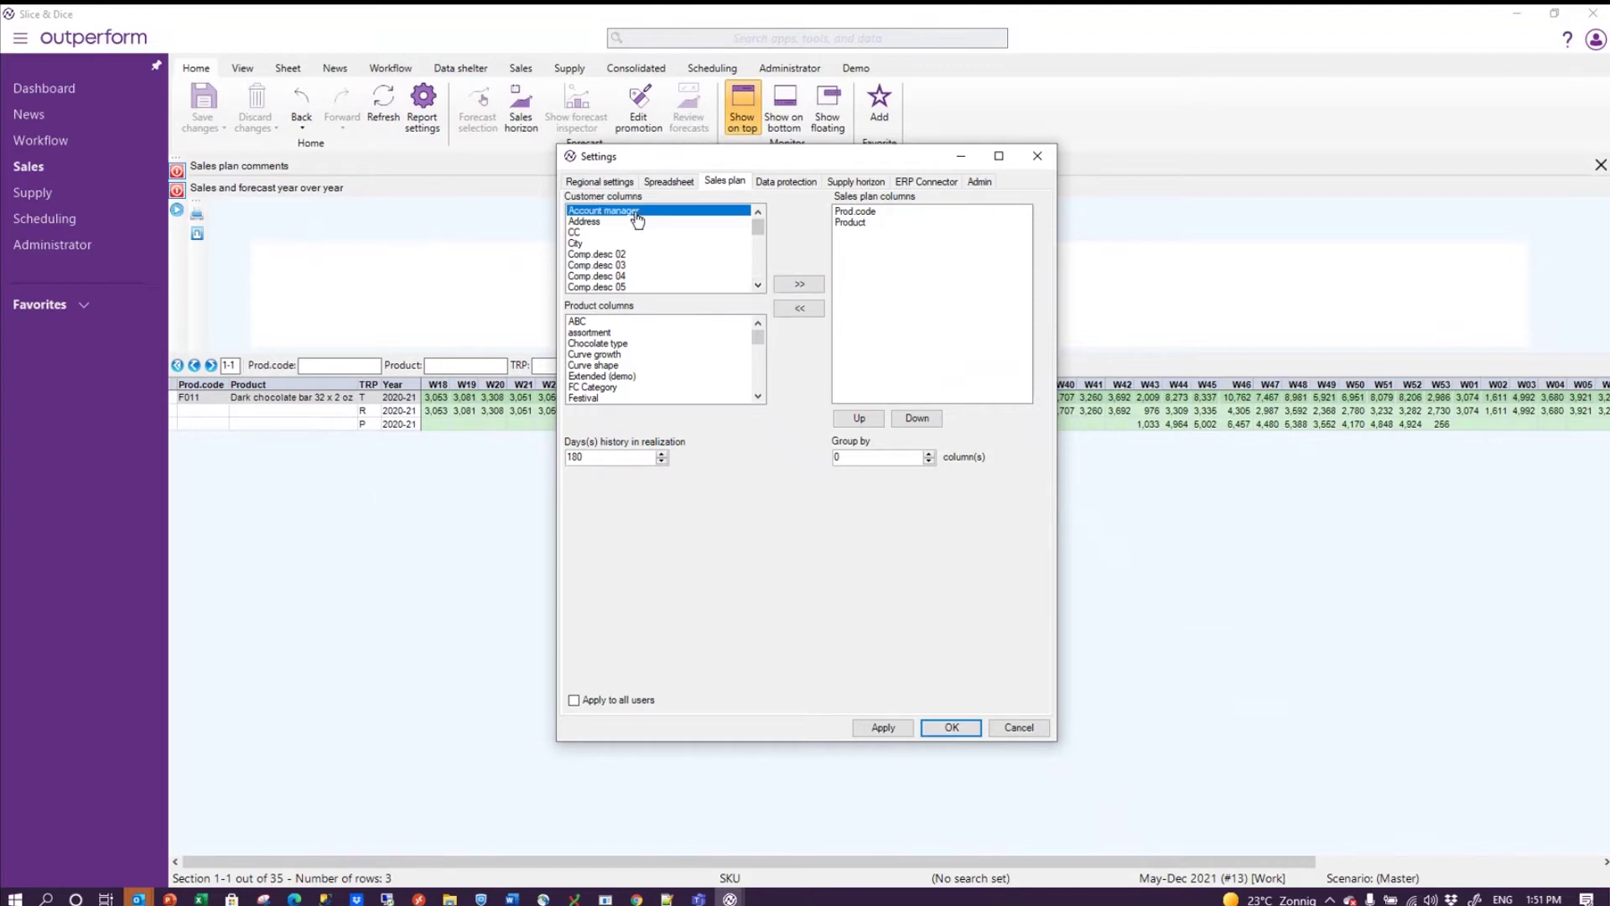
pyautogui.click(797, 286)
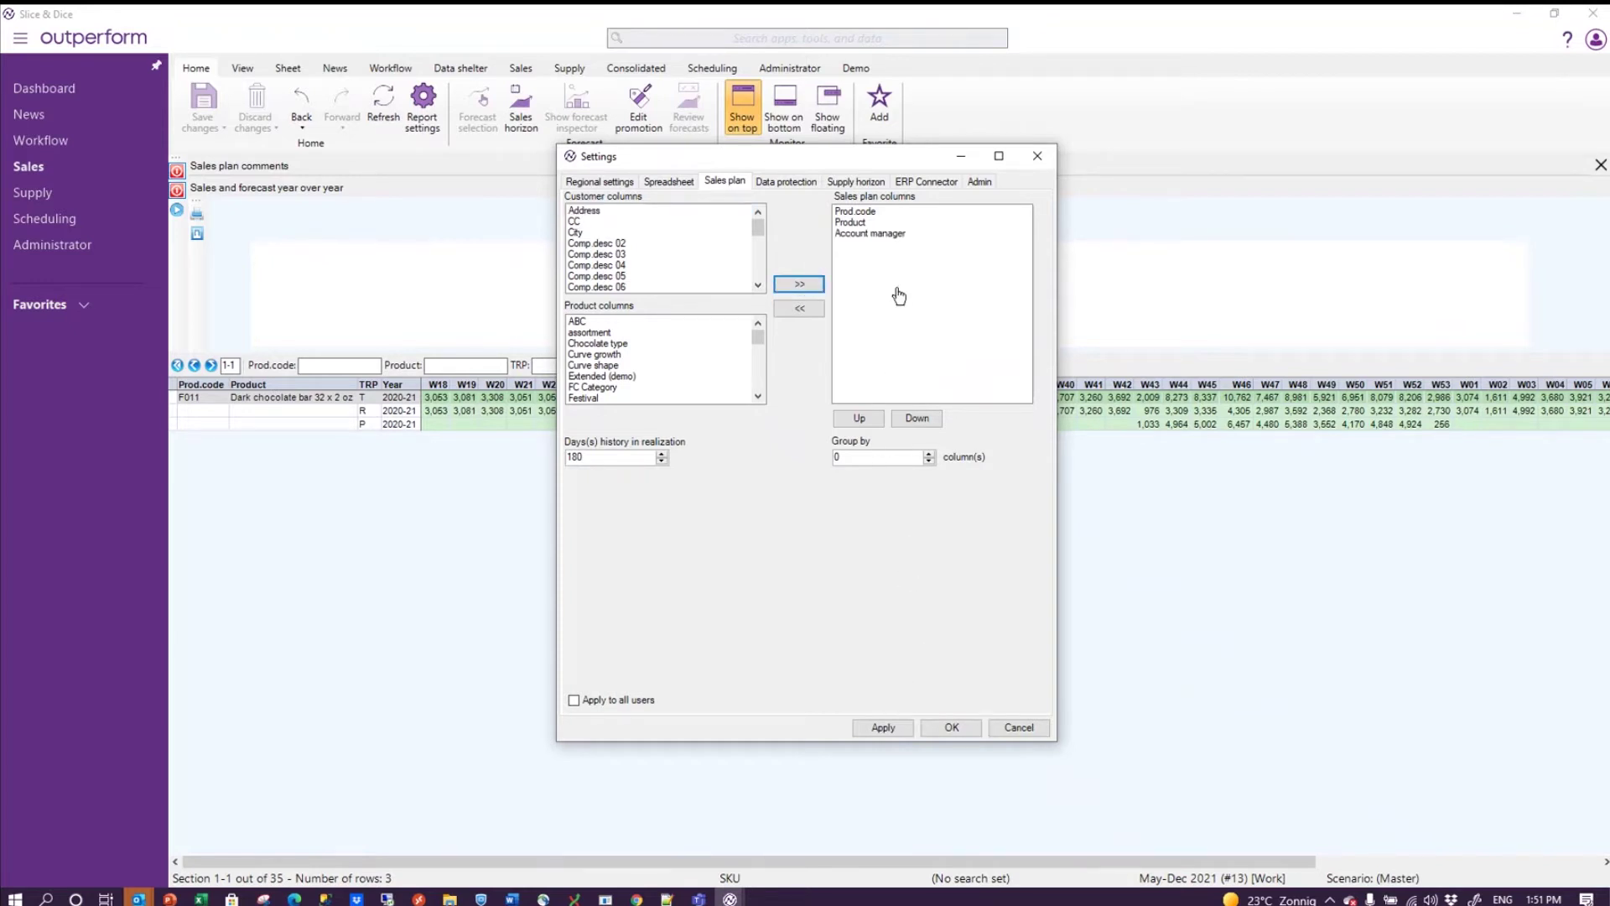
# Step: Move Account manager ahead of Prod.code and Product, group by one column, and apply the report settings
pyautogui.click(872, 234)
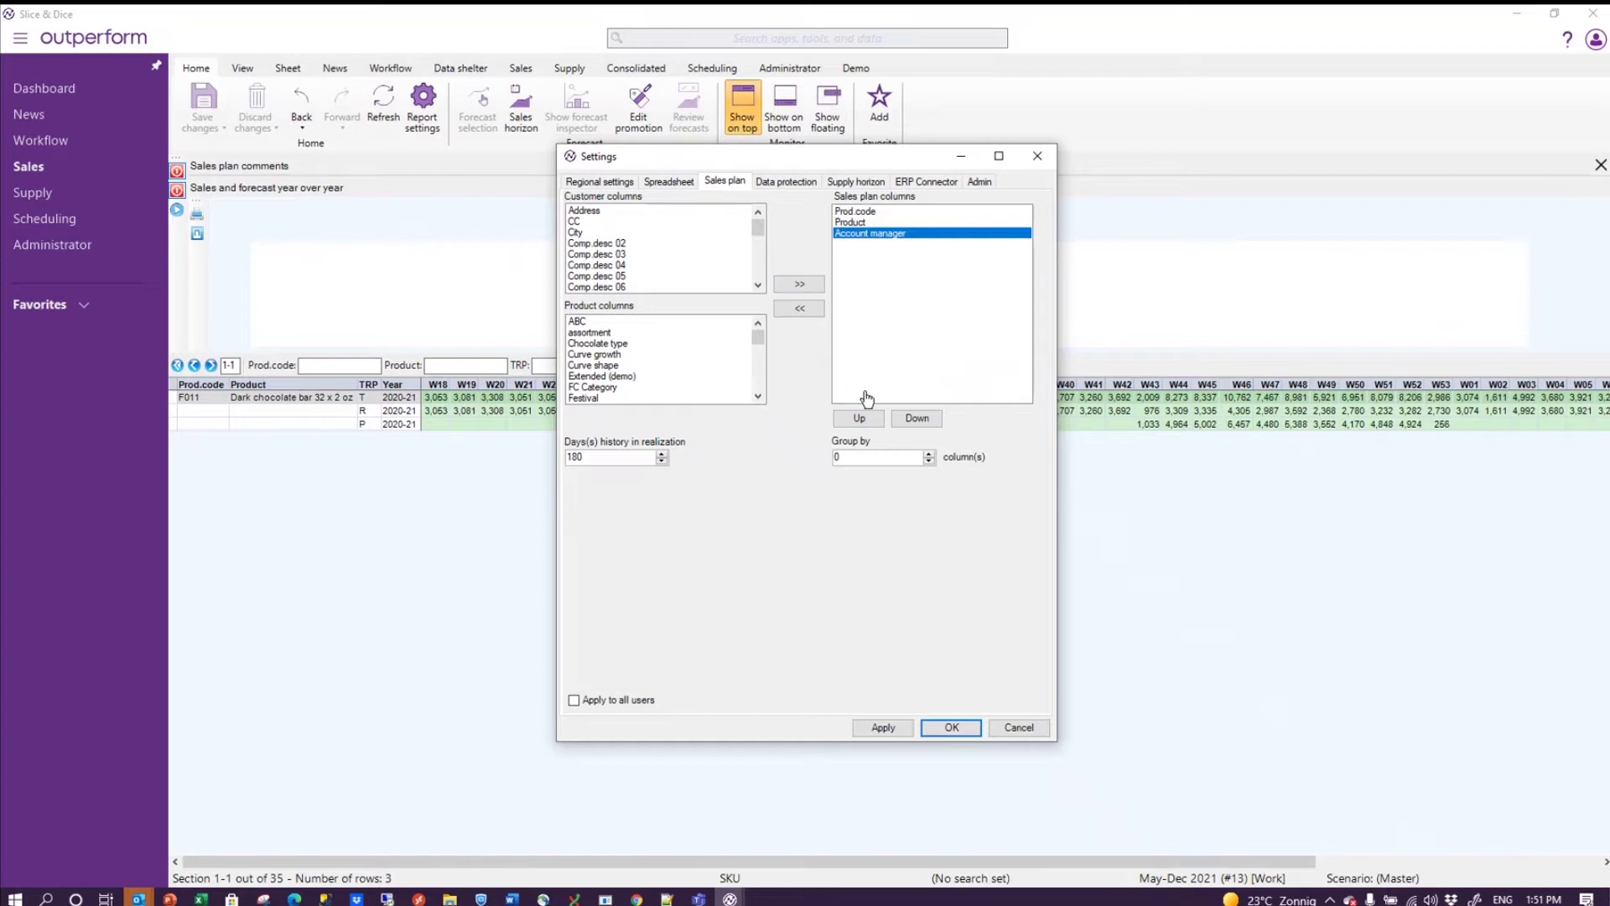
pyautogui.click(859, 418)
pyautogui.click(858, 417)
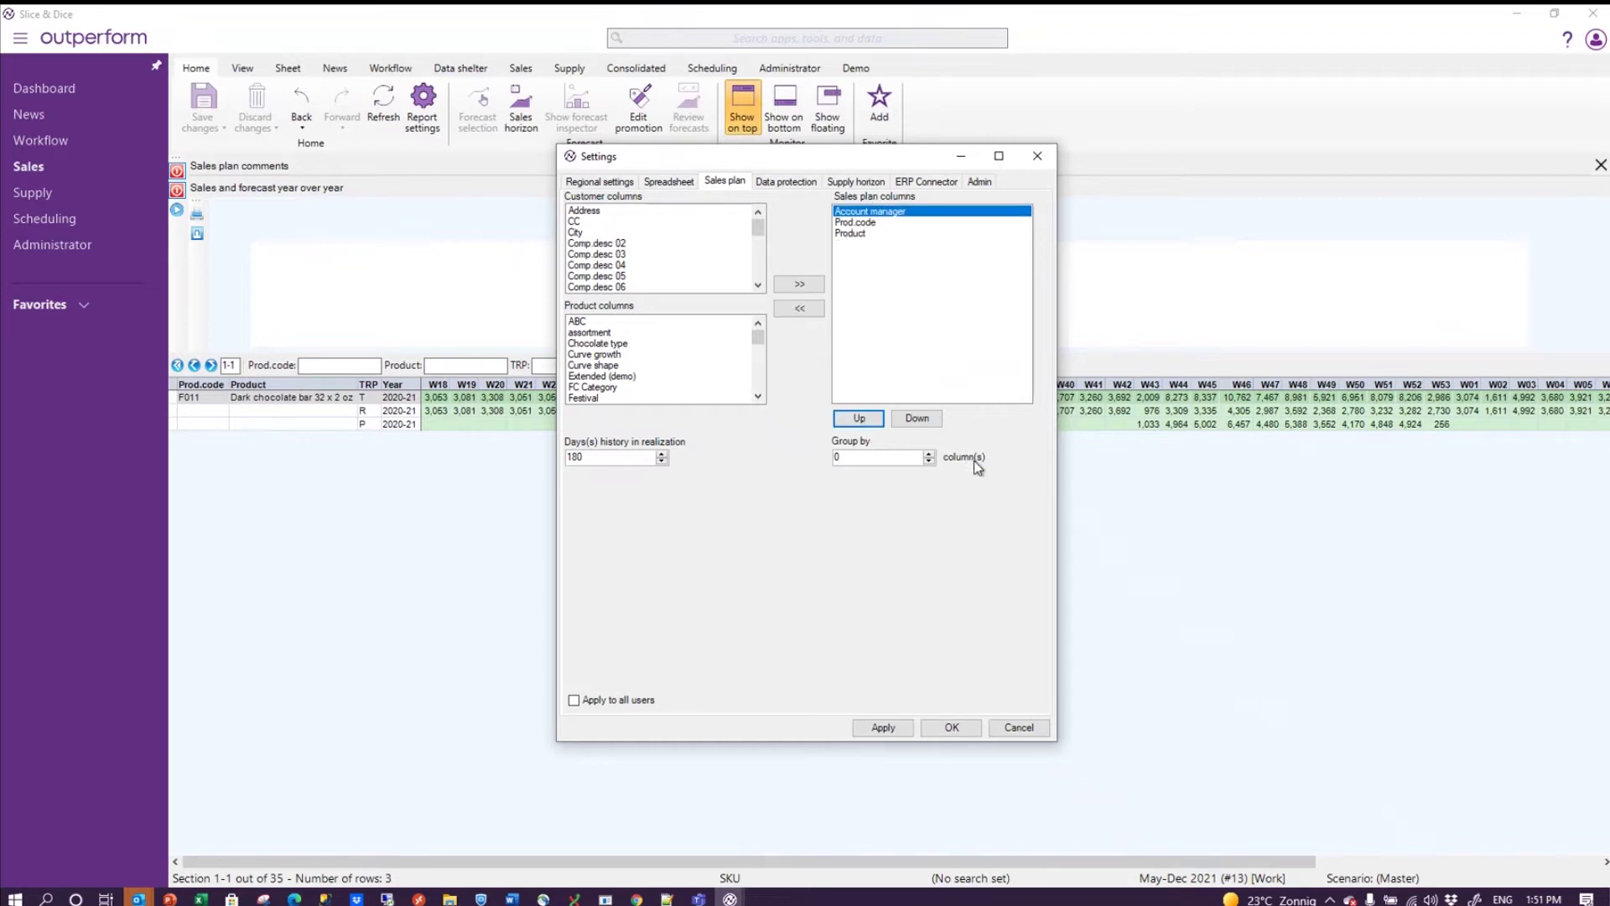
pyautogui.click(928, 453)
pyautogui.click(952, 727)
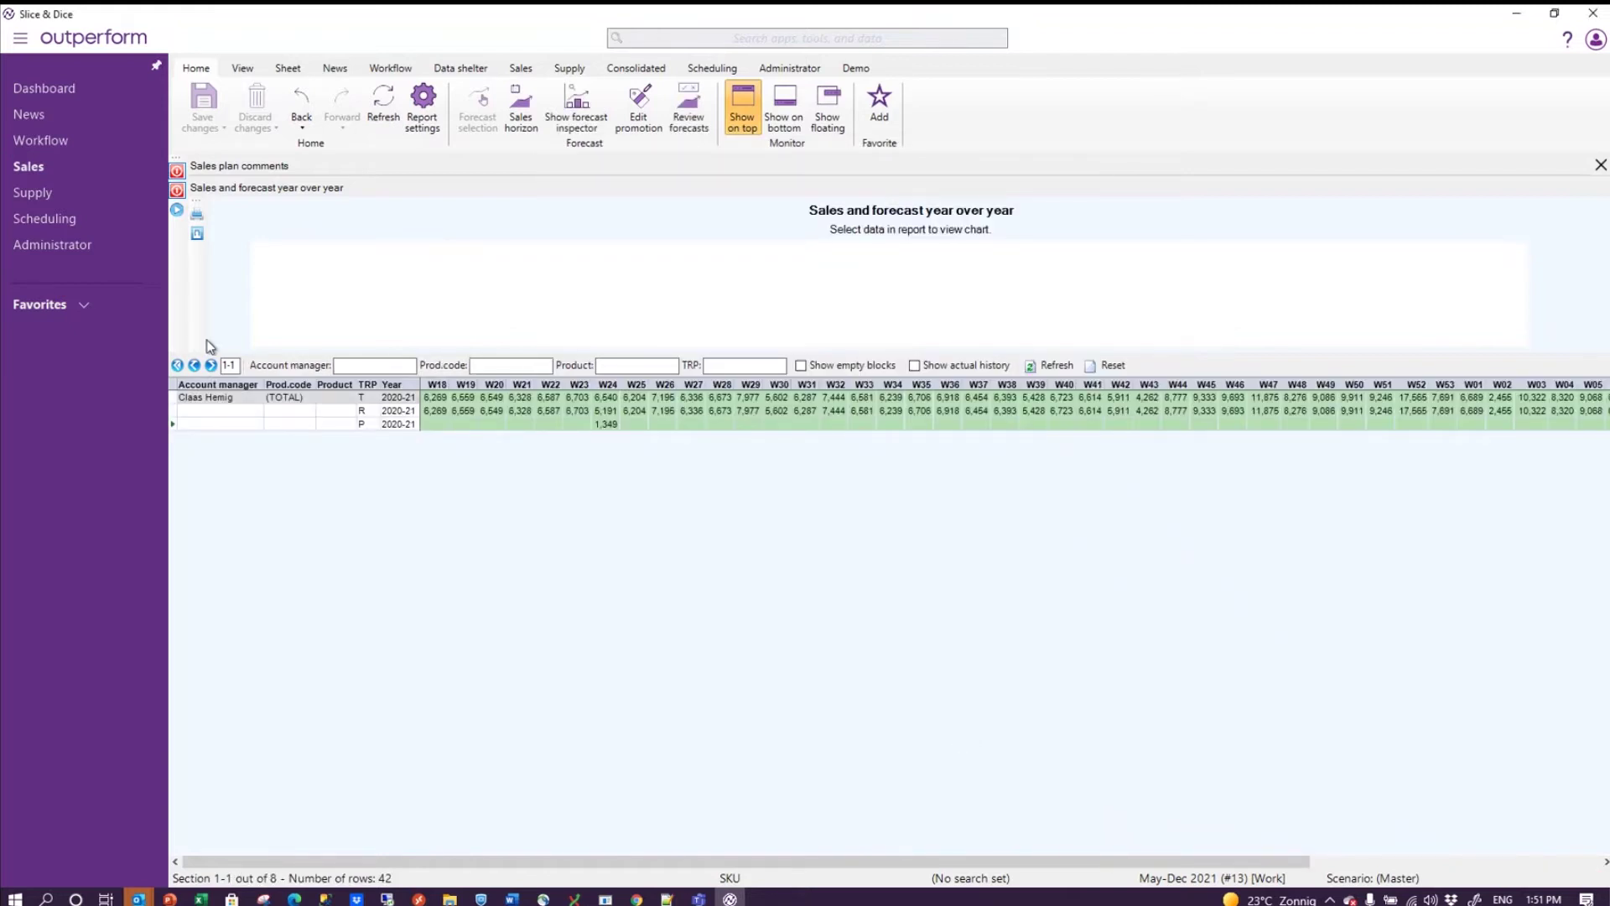
# Step: Display sections 1-10 of the Slice & Dice report and hide the monitor above it
pyautogui.click(229, 366)
pyautogui.write('0')
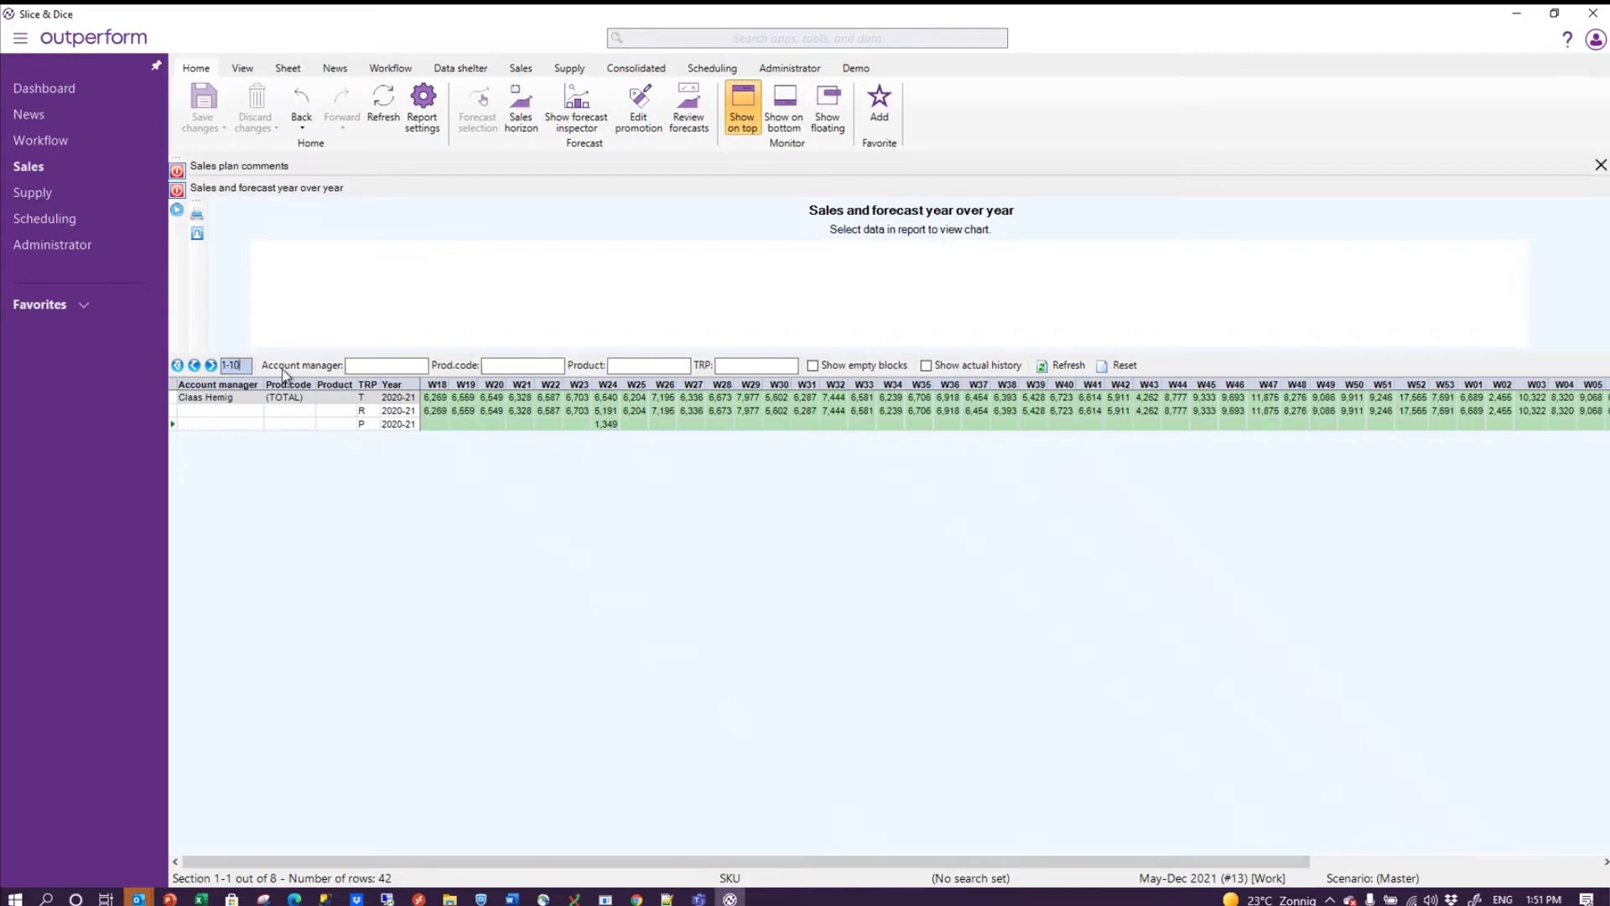
pyautogui.press('Return')
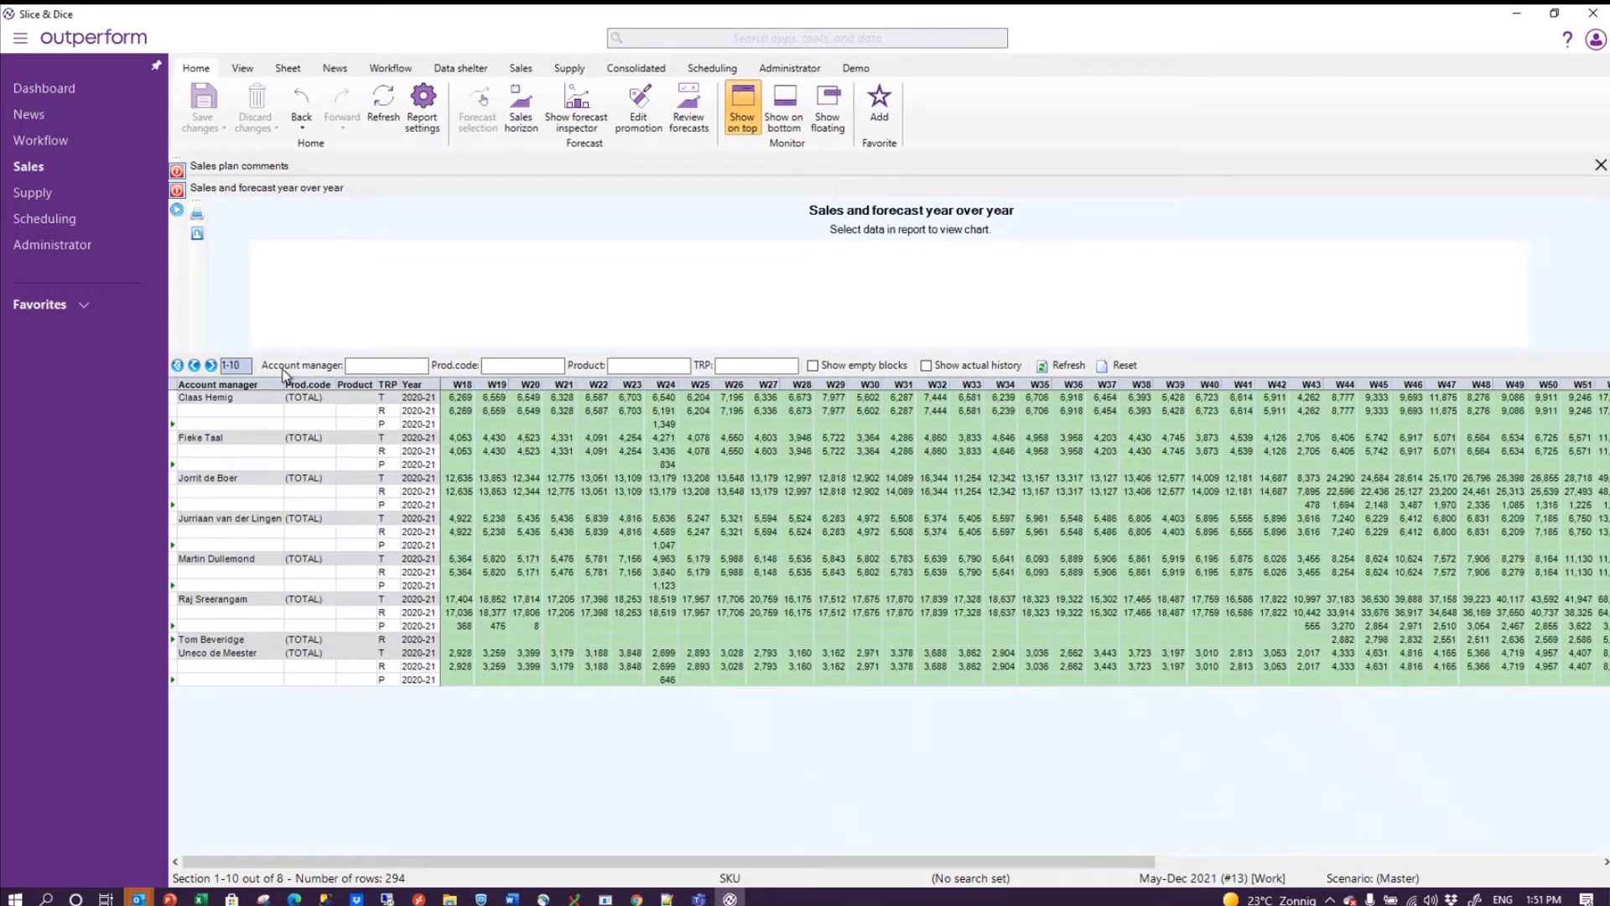
pyautogui.click(434, 796)
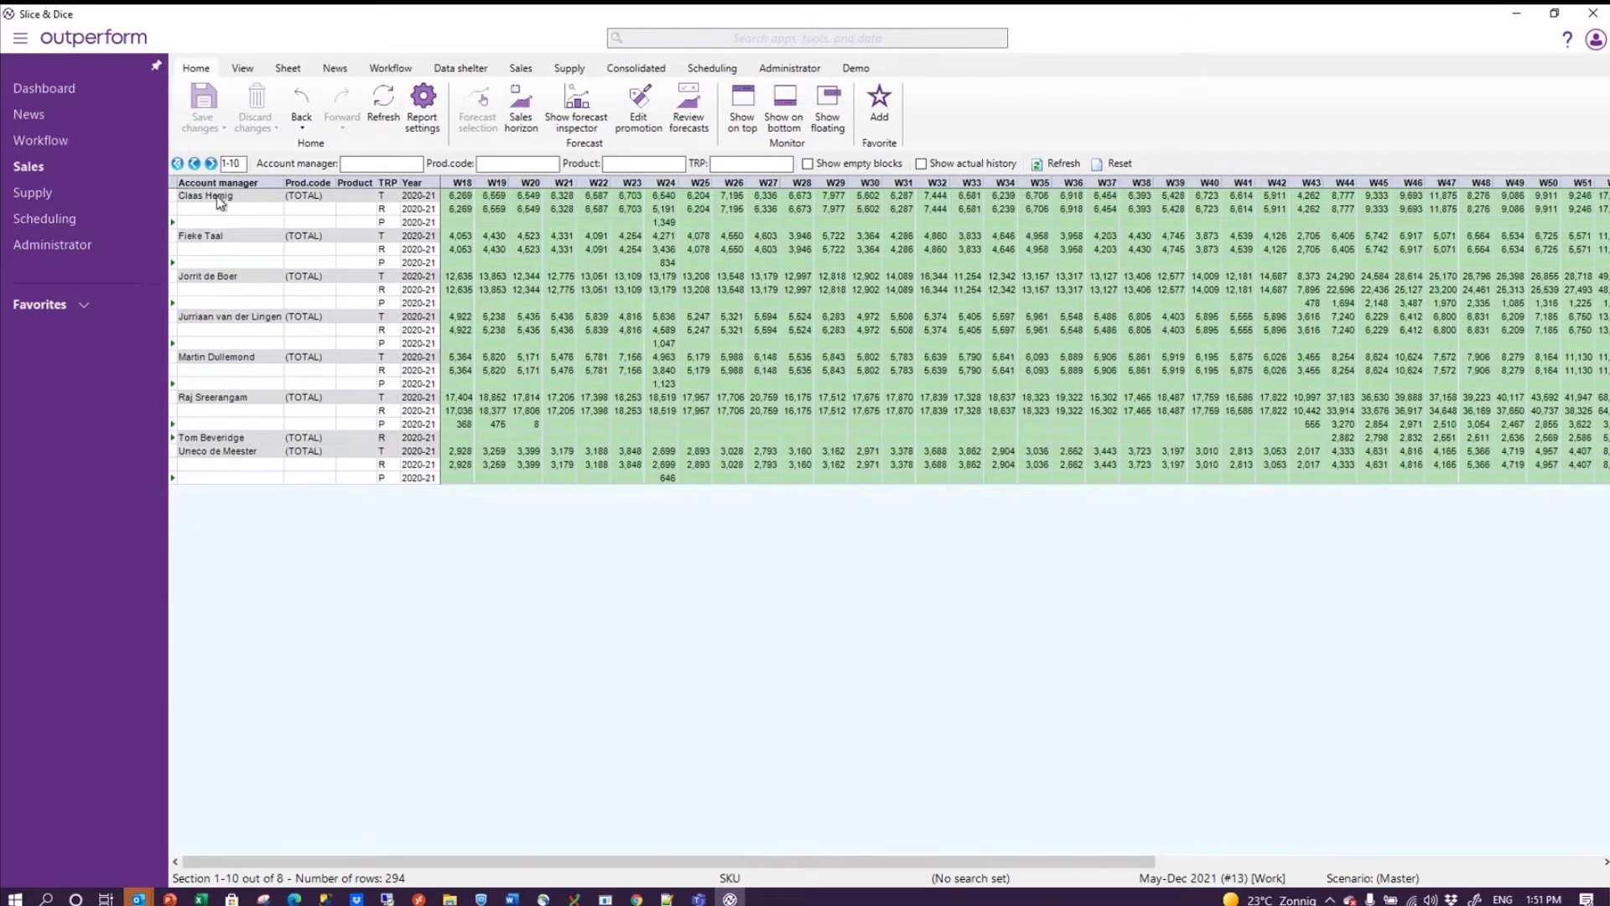
# Step: Expand the first account manager's total into its products and select their W21 and W22 values
pyautogui.click(236, 166)
pyautogui.click(173, 223)
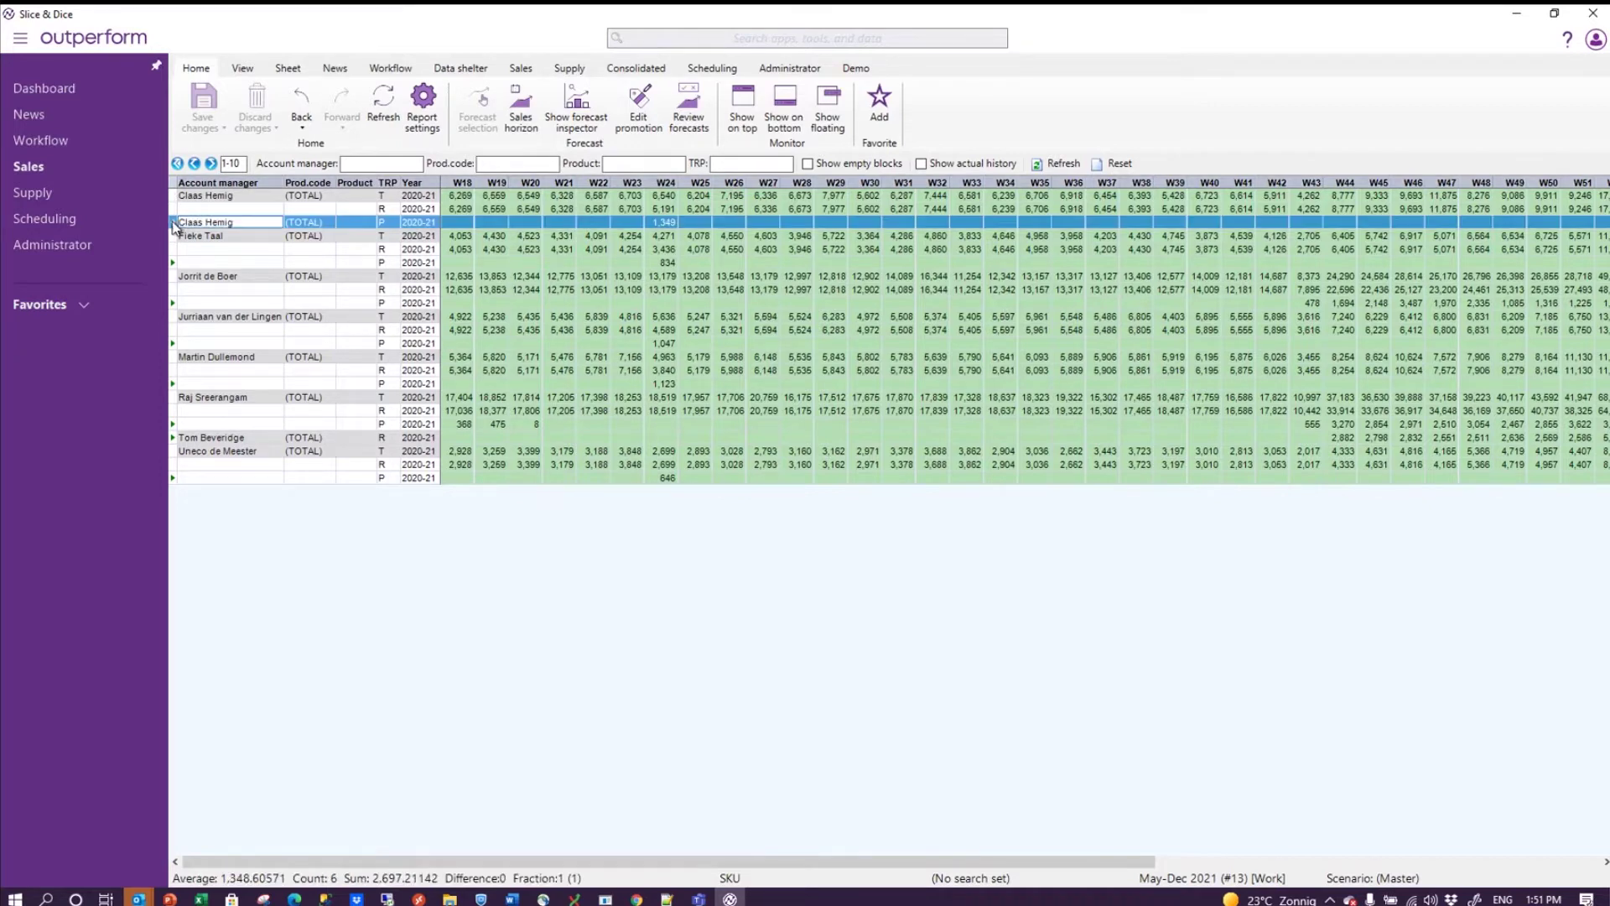
pyautogui.click(174, 223)
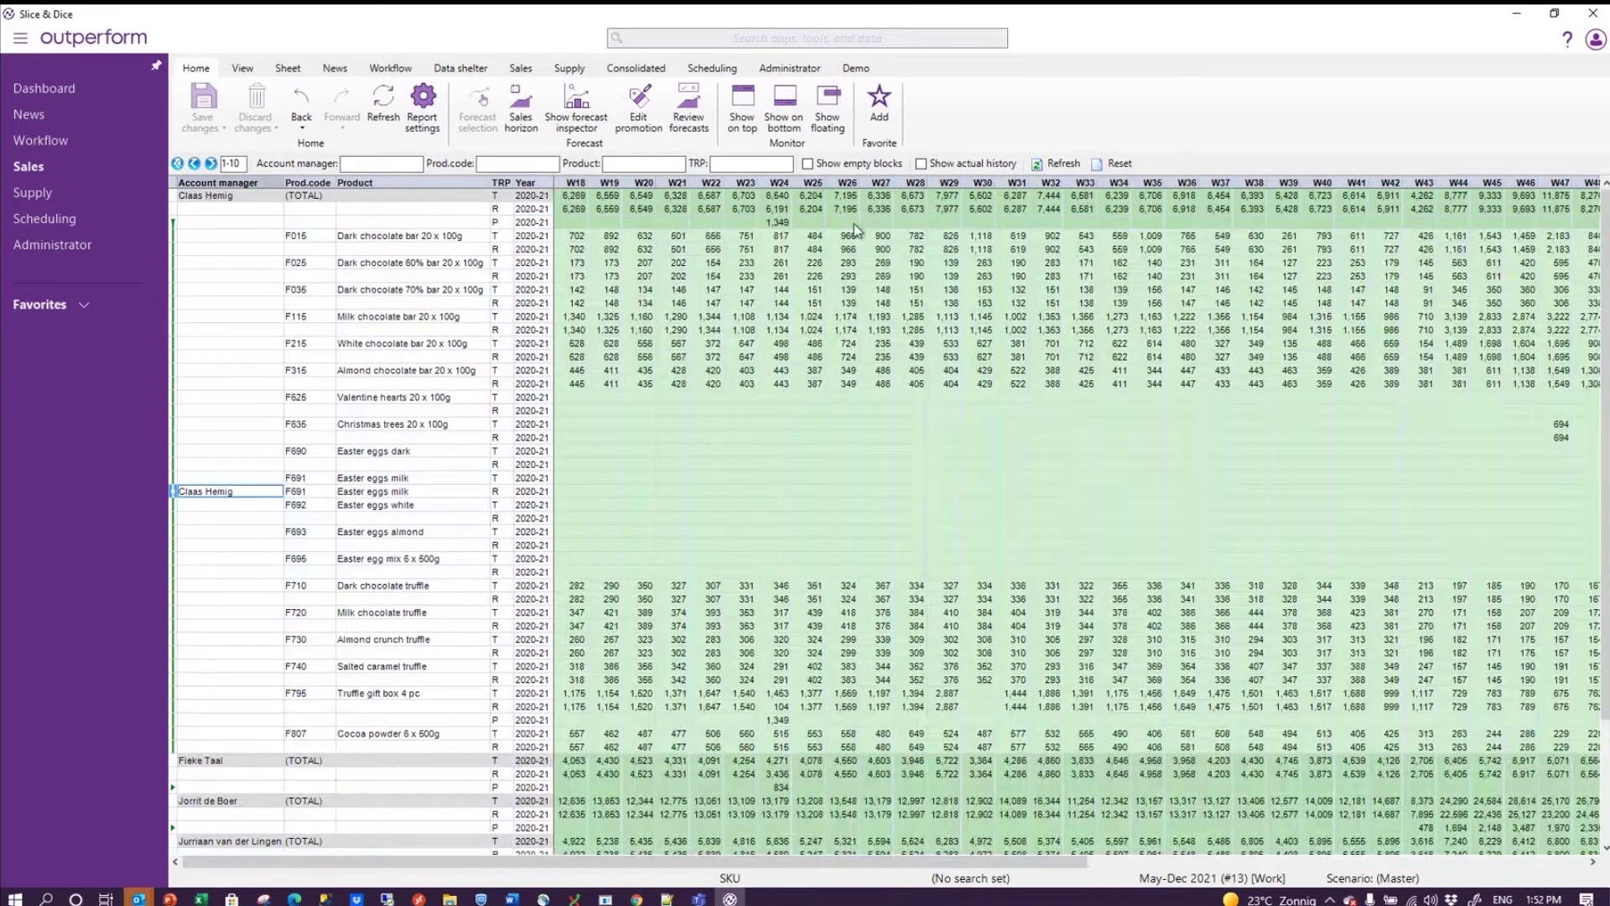
pyautogui.moveTo(680, 237); pyautogui.dragTo(682, 730)
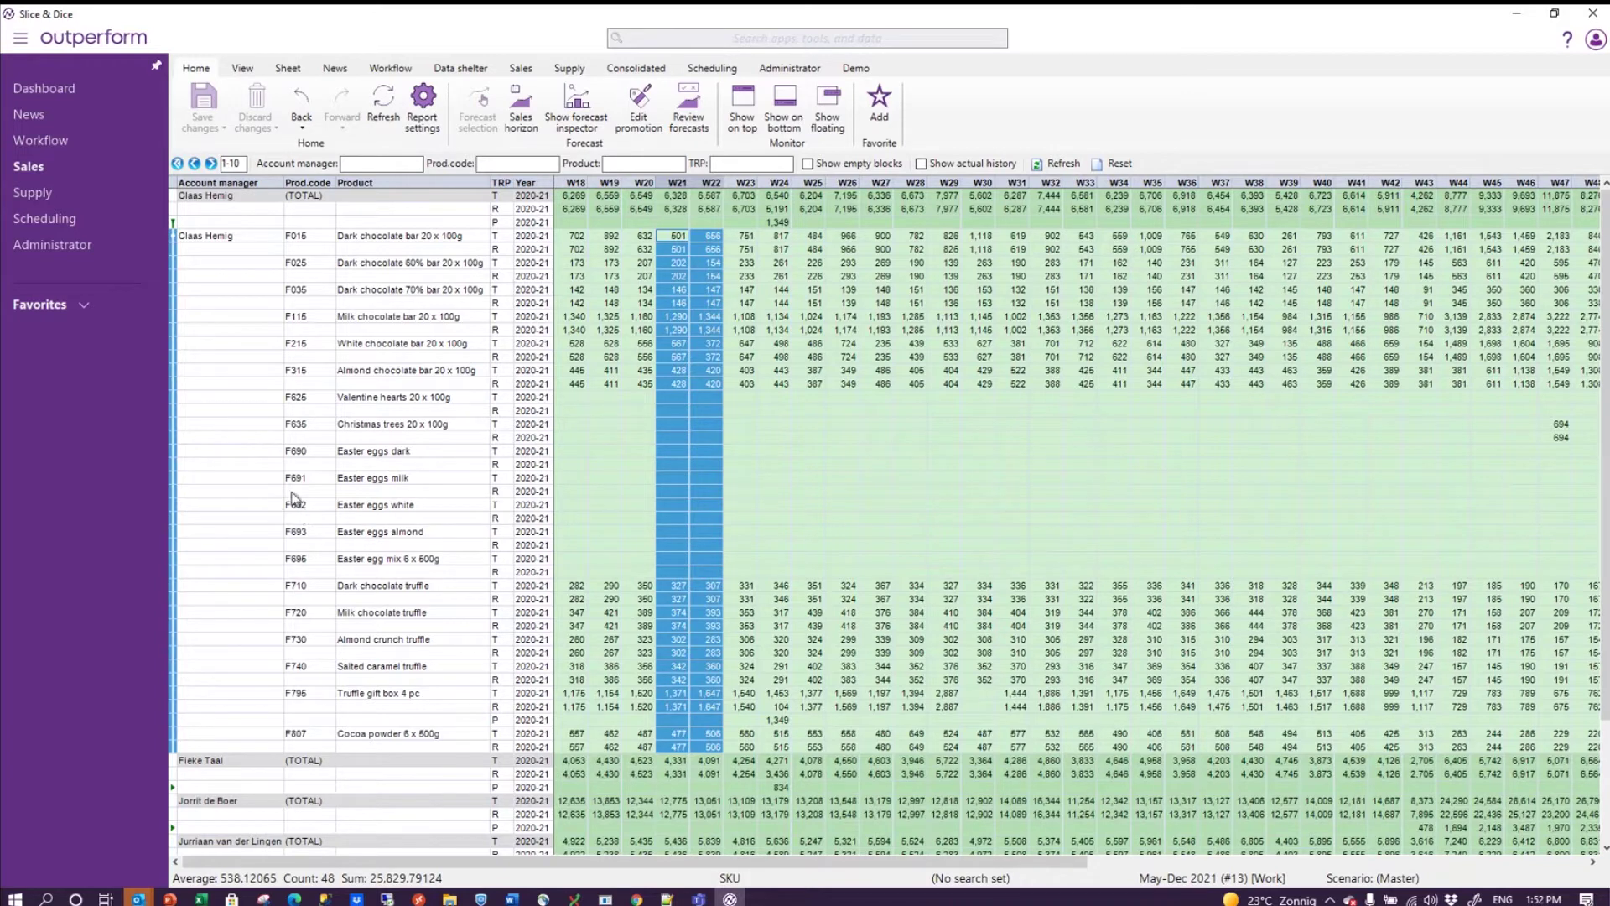
# Step: Open the Products app from the data shelter and filter the list by product code C
pyautogui.click(465, 68)
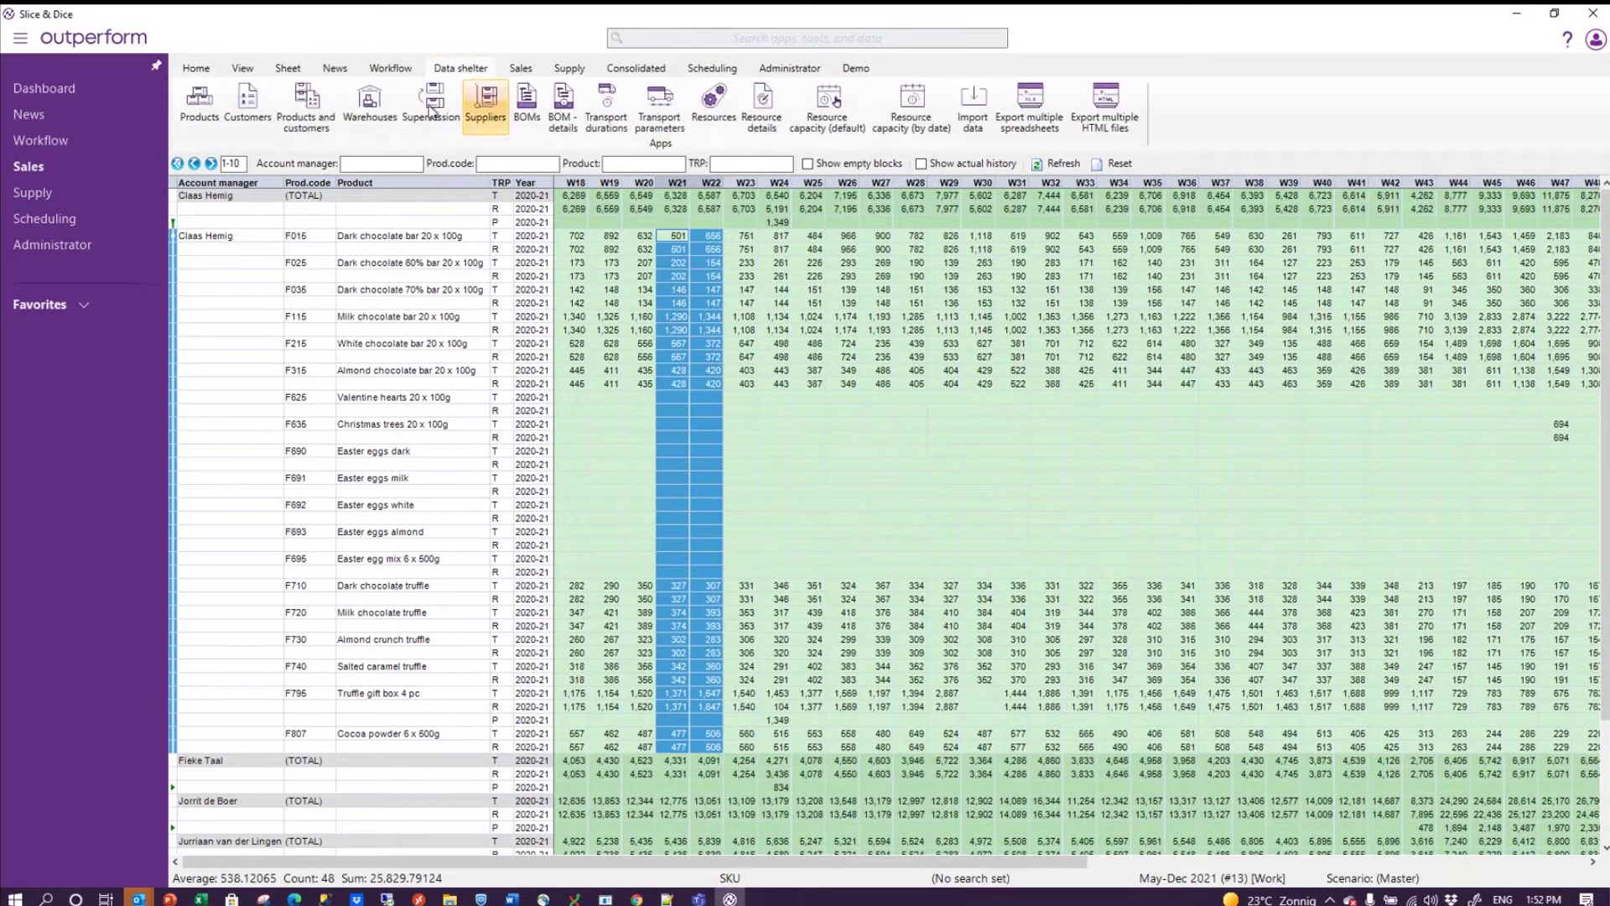
pyautogui.click(200, 100)
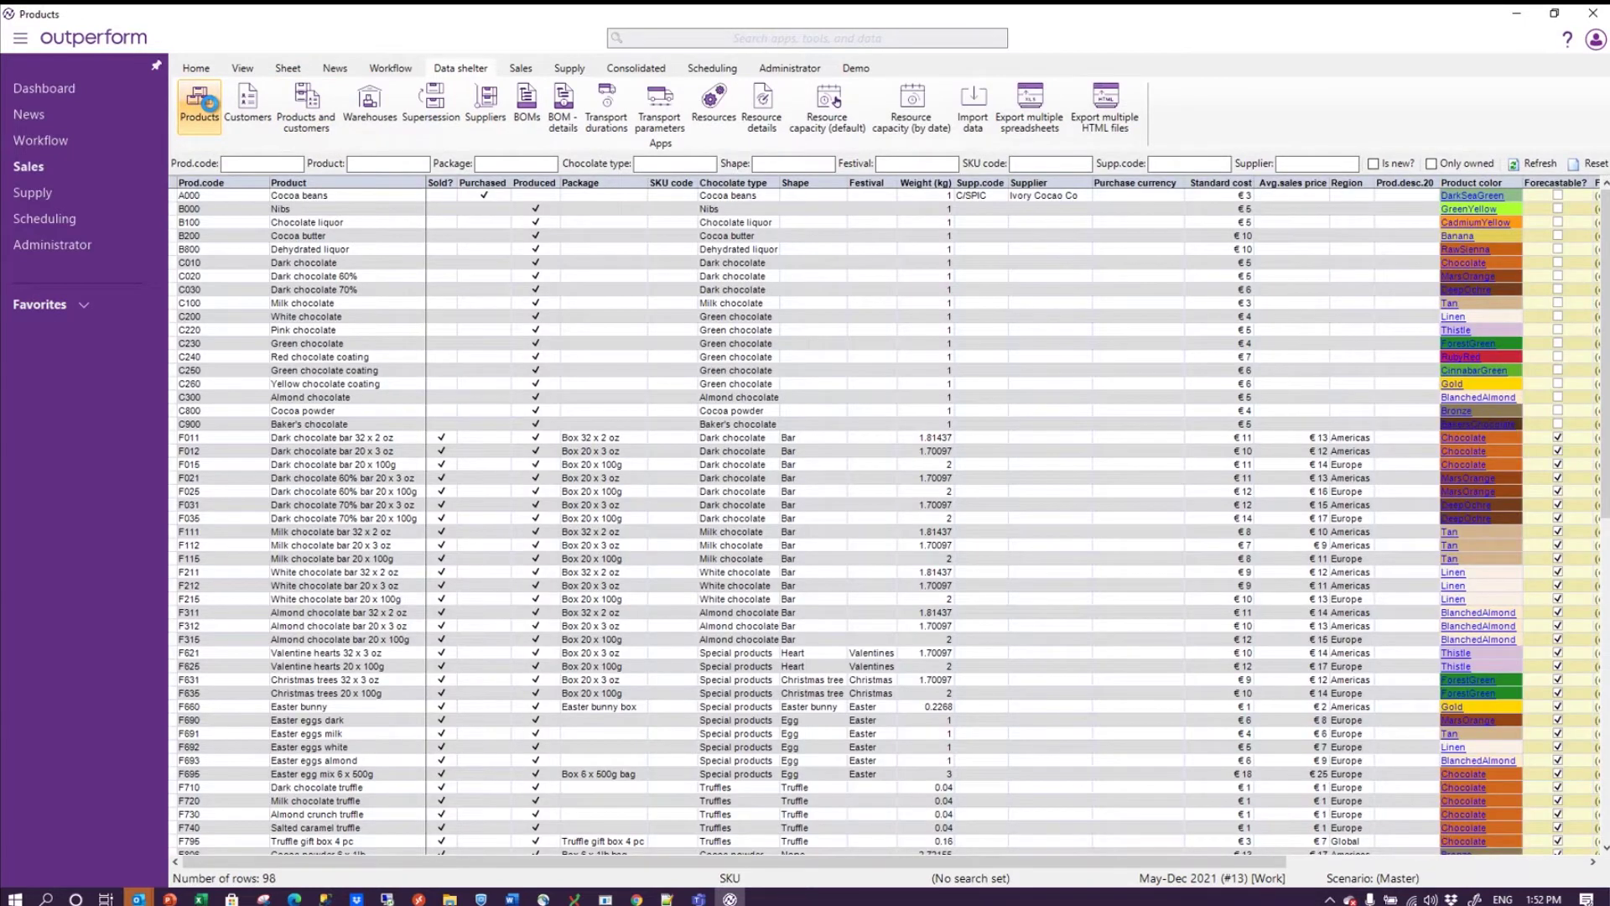
pyautogui.click(256, 163)
pyautogui.write('C')
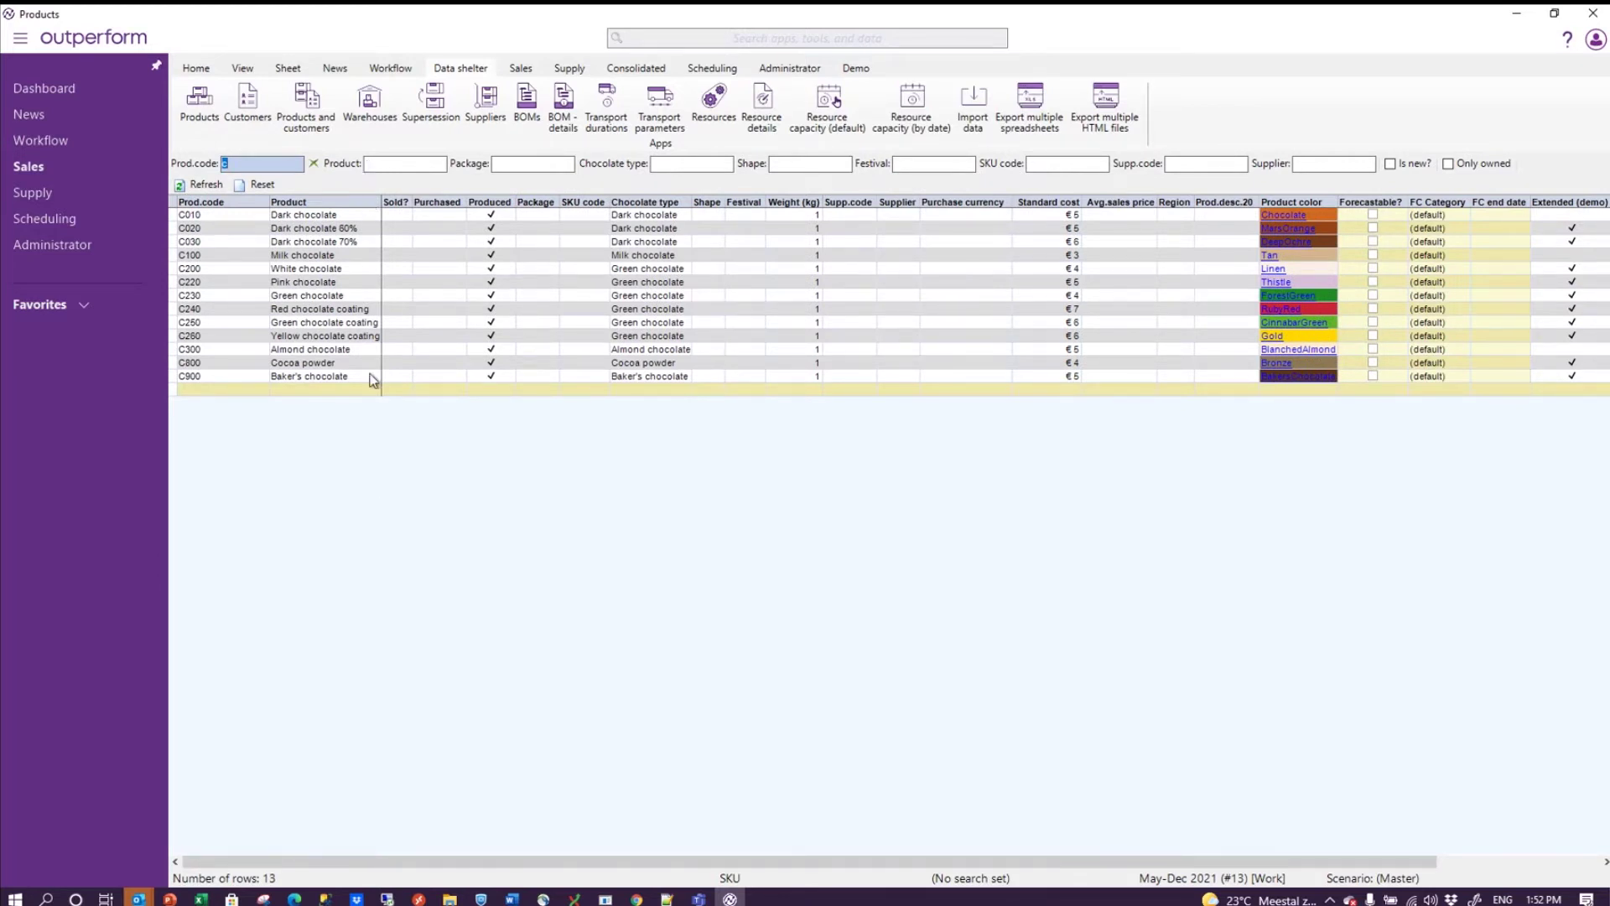
pyautogui.click(277, 492)
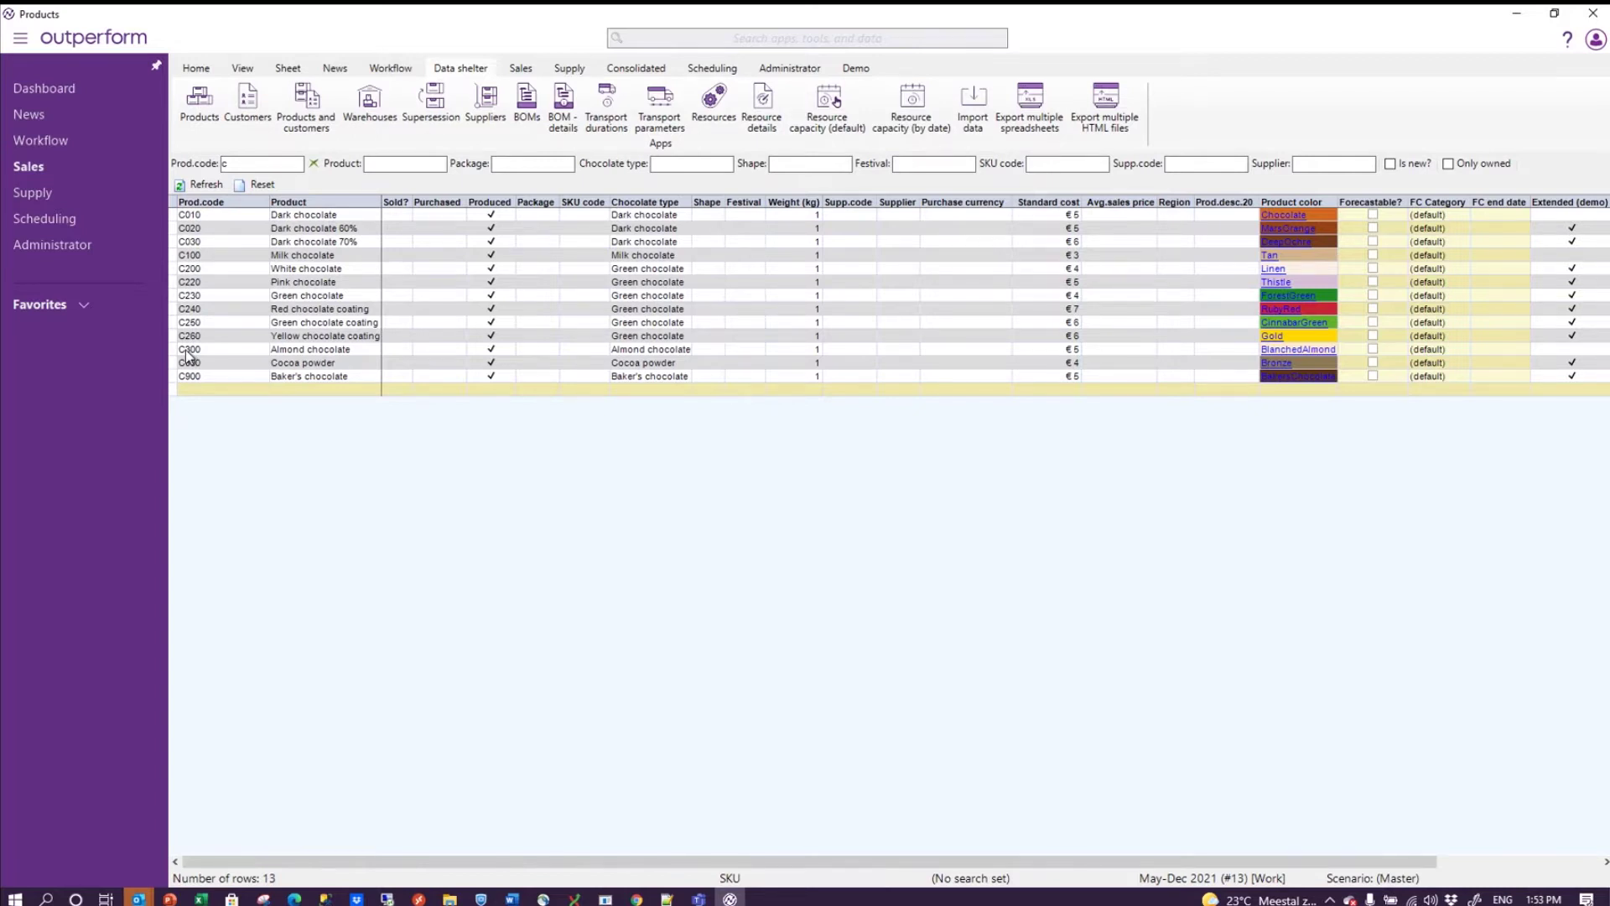
# Step: Clear the product code filter and filter by product name with D, then narrow it to D%
pyautogui.click(315, 163)
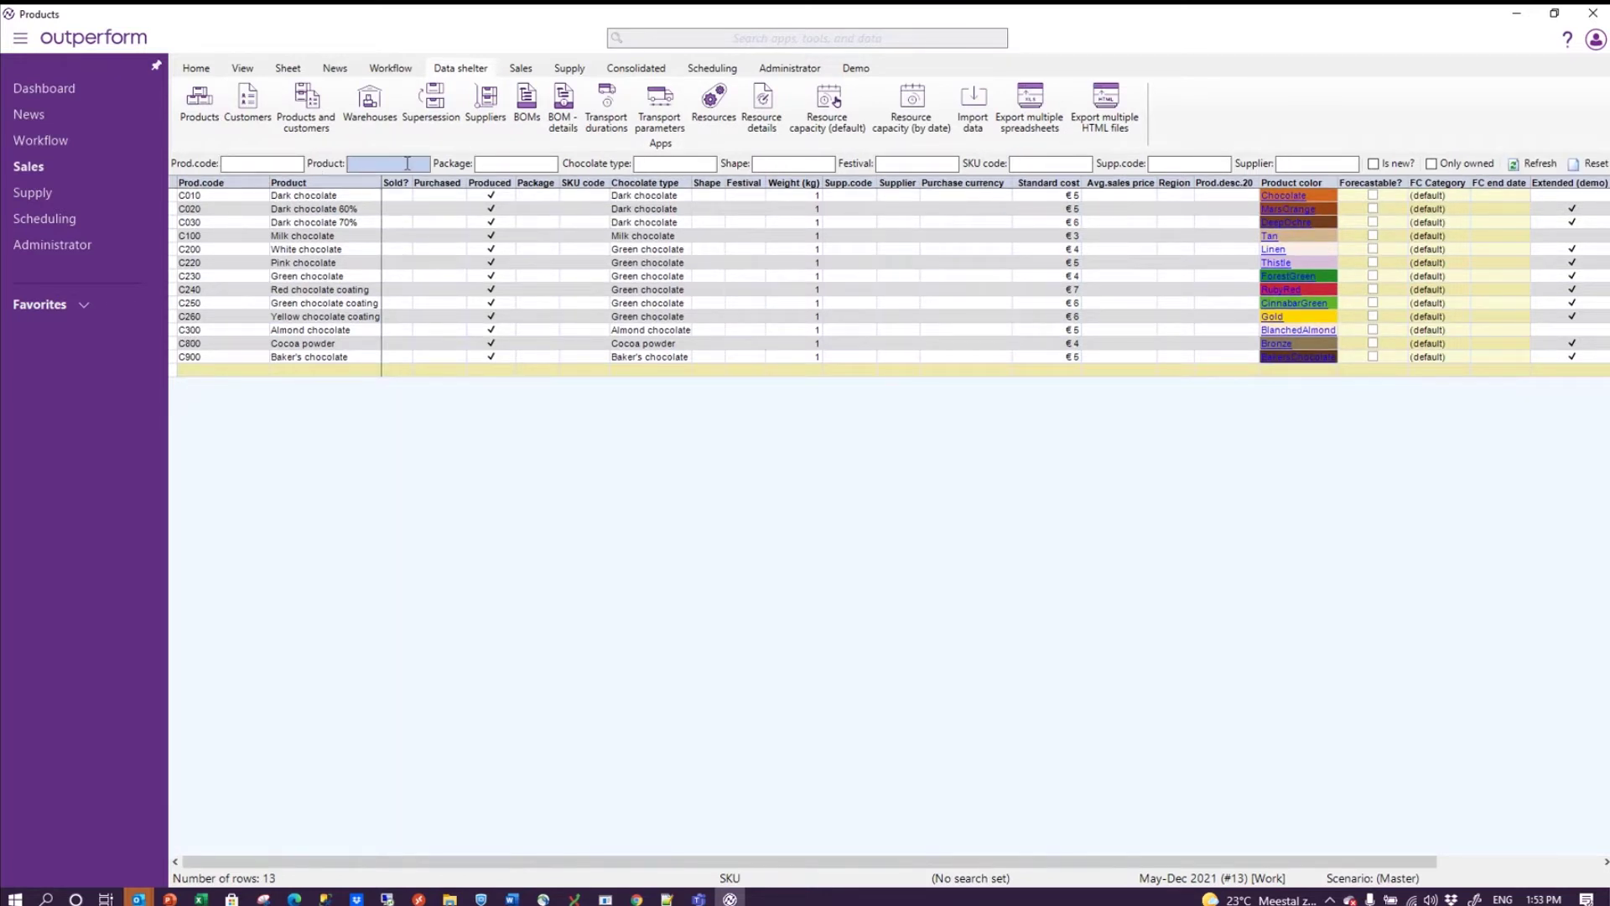
pyautogui.write('D')
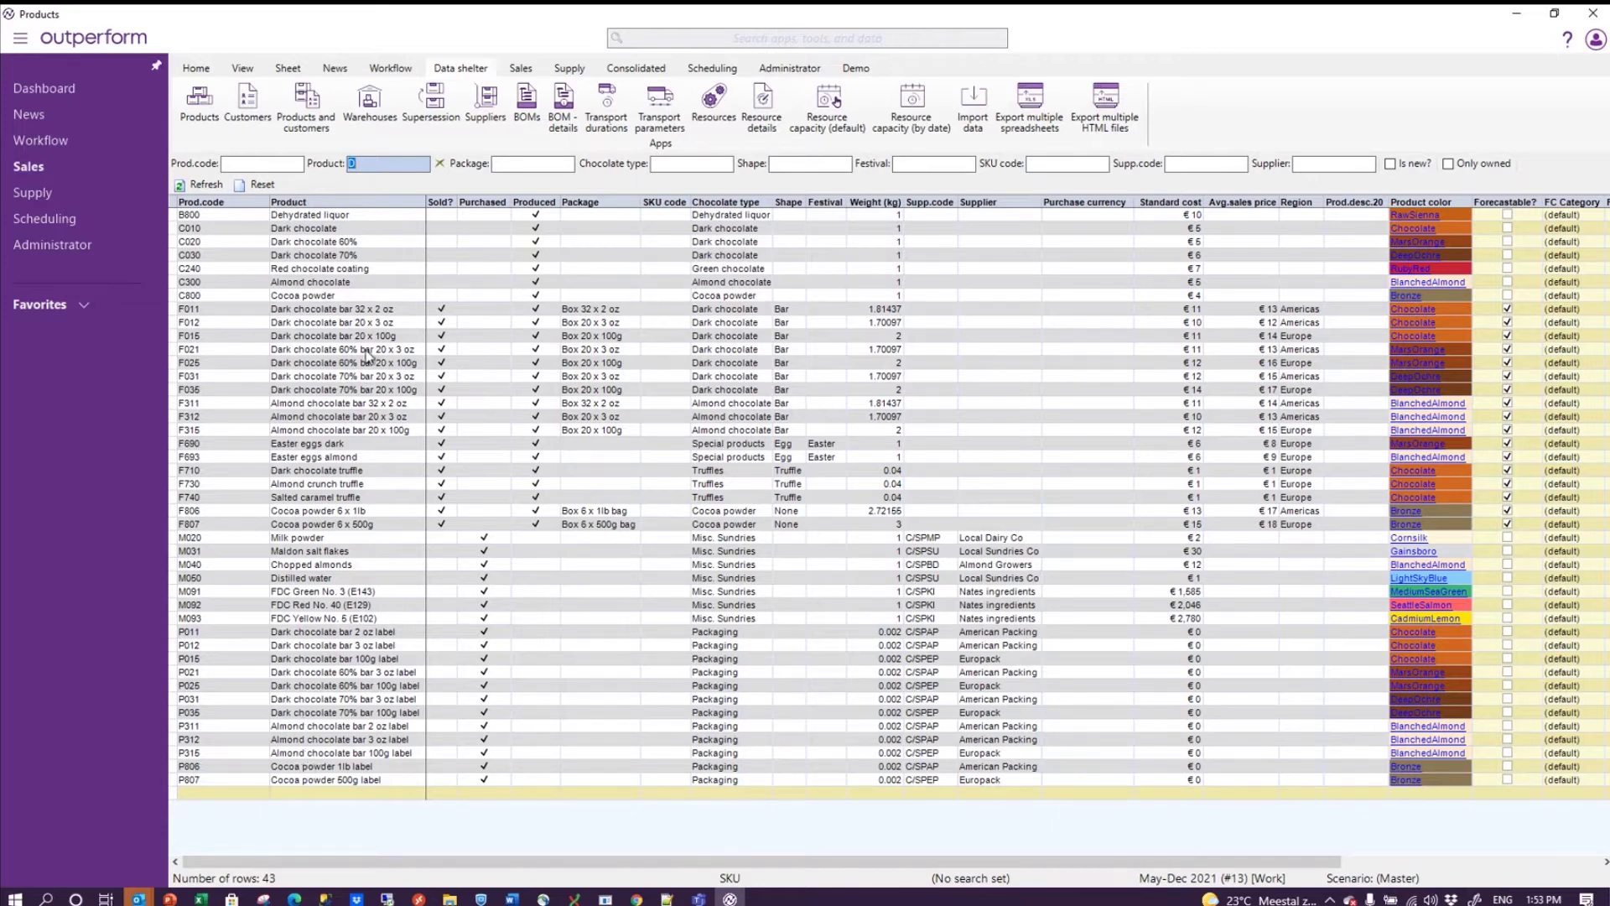
pyautogui.click(375, 160)
pyautogui.write('%')
pyautogui.press('Return')
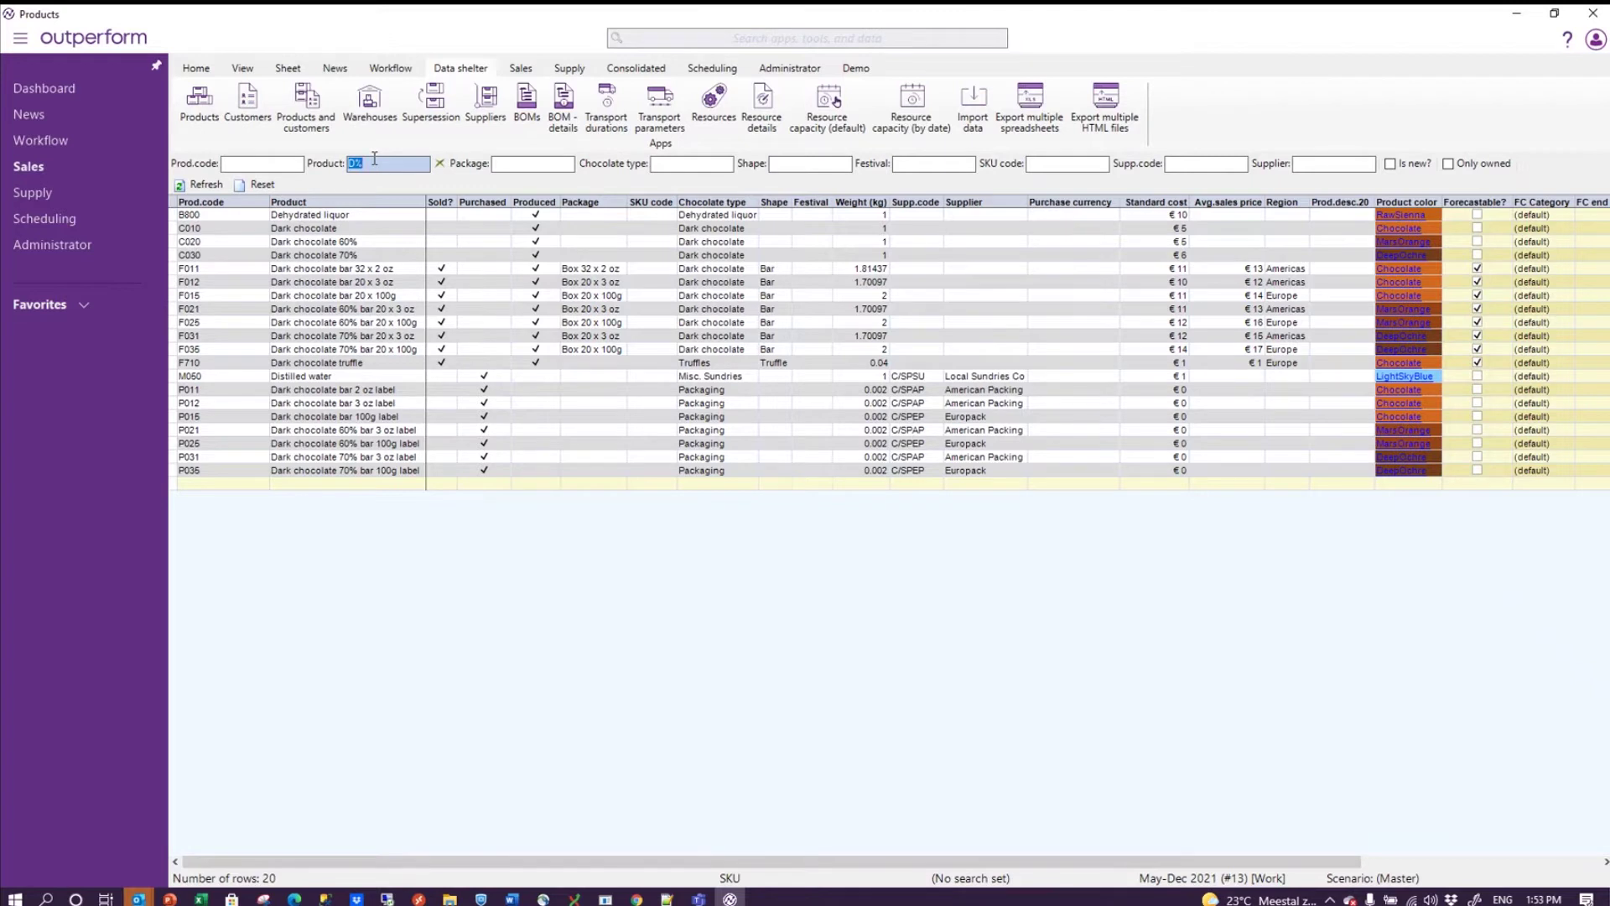
# Step: Filter the products by names containing d, then replace the filter with choc
pyautogui.click(375, 159)
pyautogui.write('d')
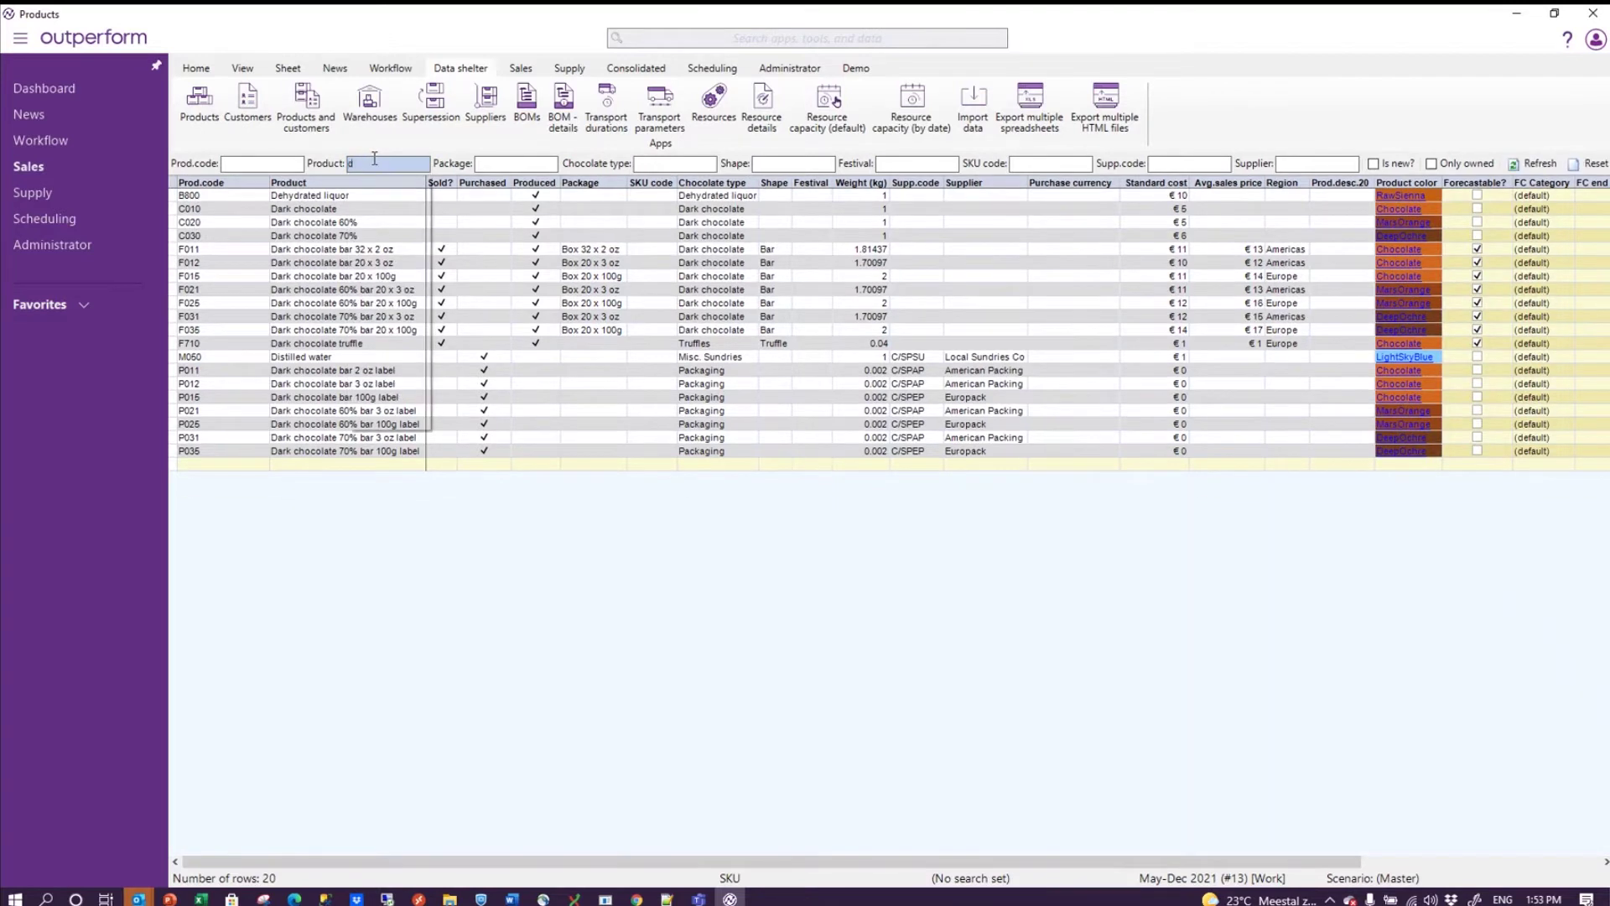
pyautogui.press('Return')
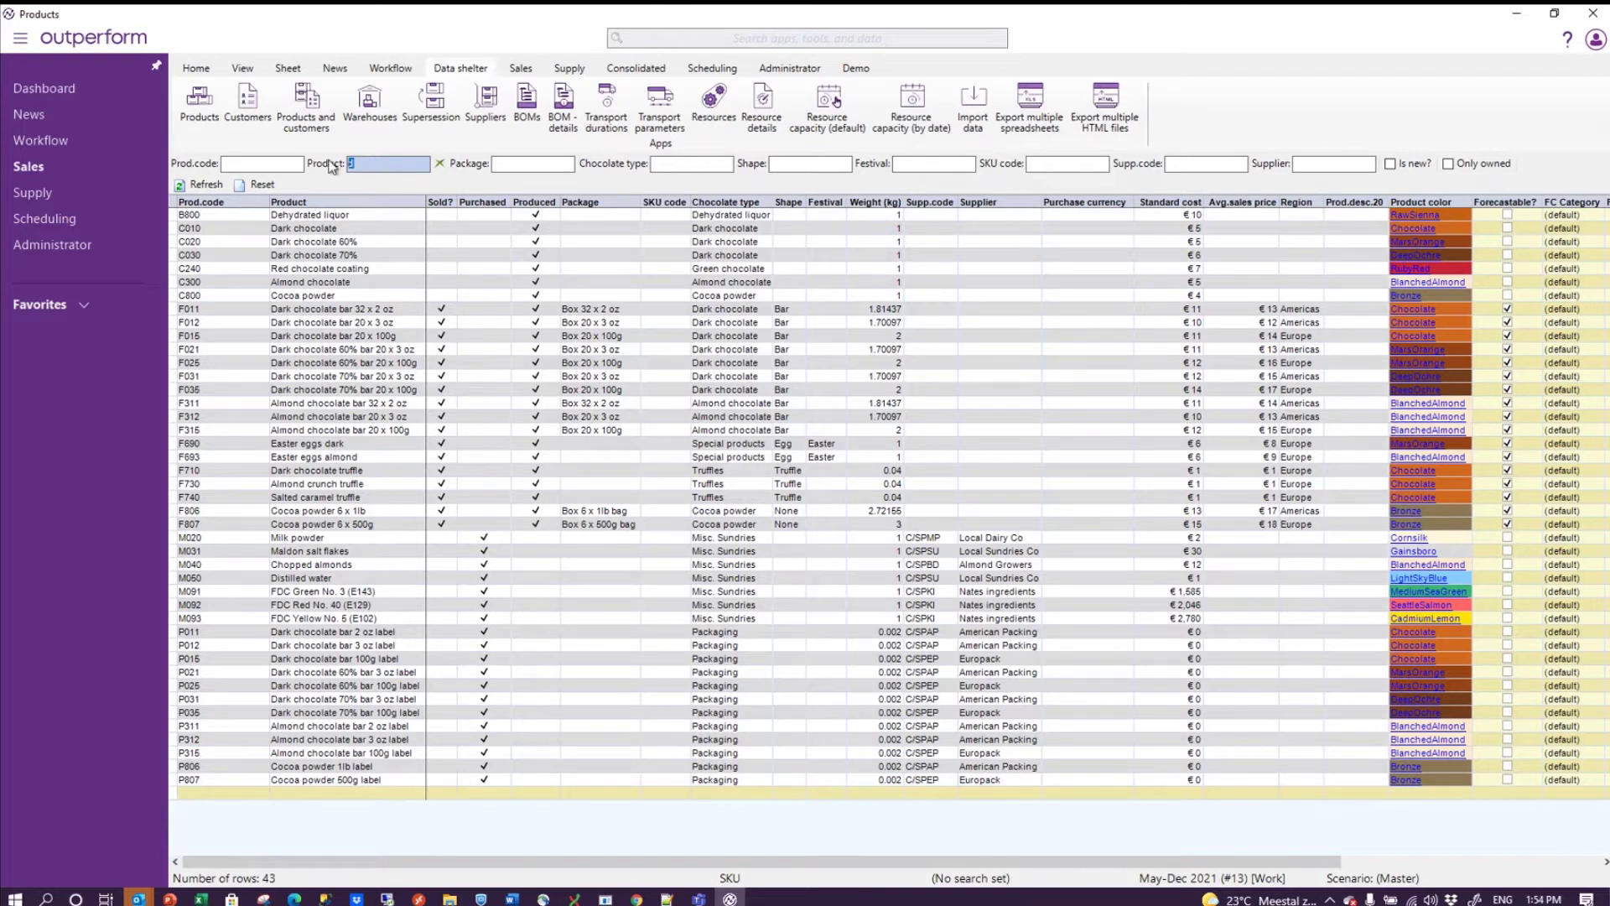
pyautogui.write('chic')
pyautogui.press('BackSpace')
pyautogui.write('oc')
pyautogui.press('Return')
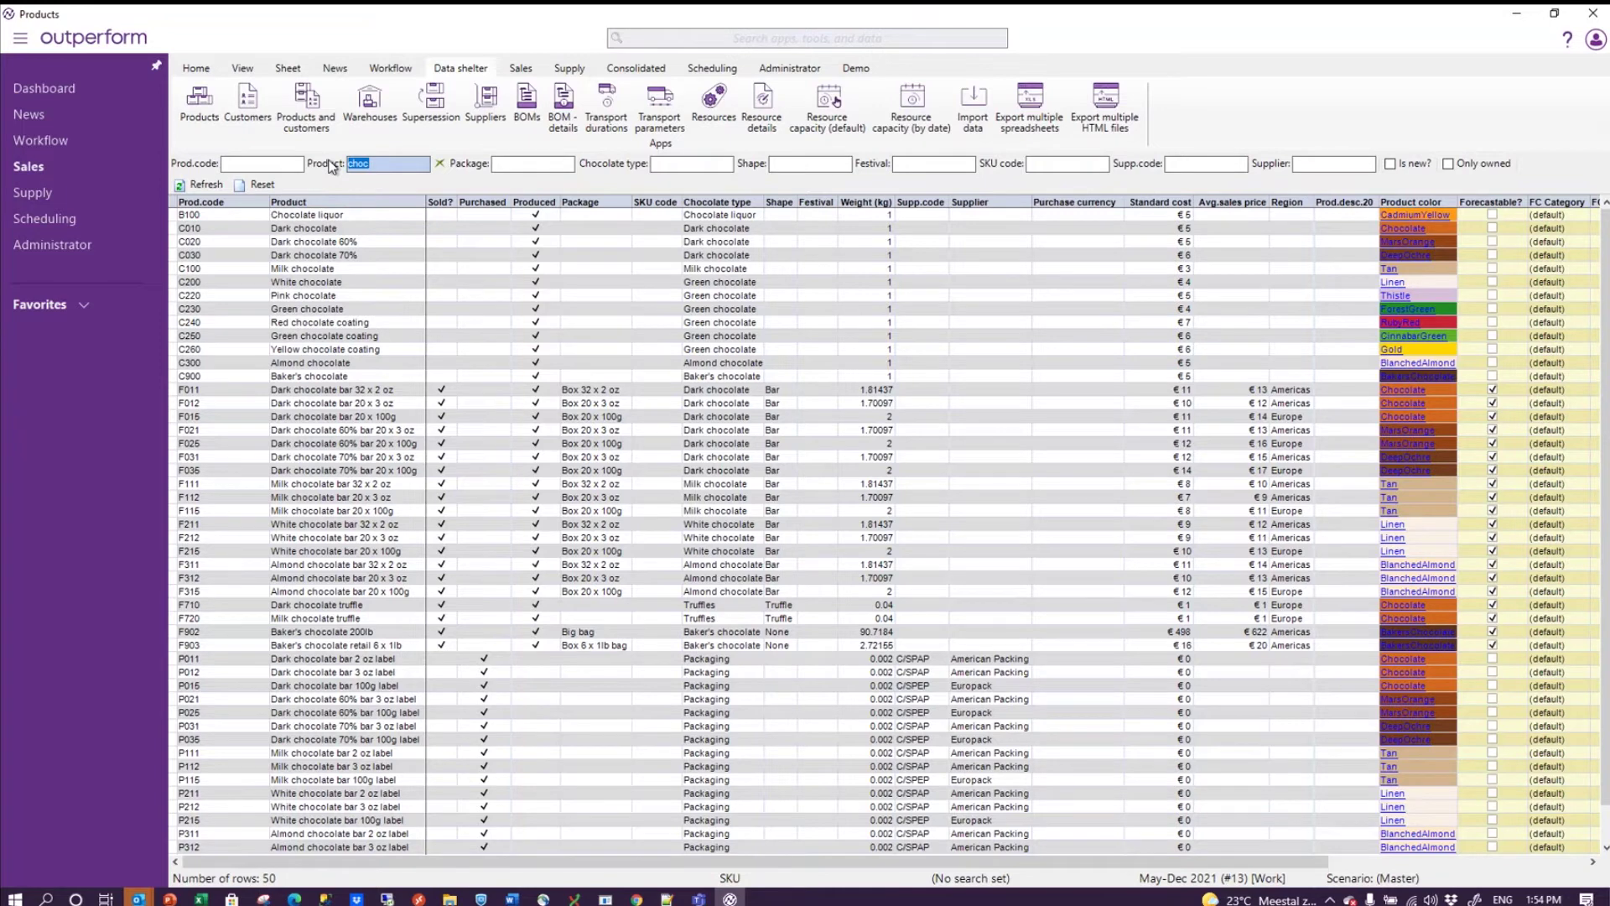
# Step: Narrow the product name filter to choc%, then clear it and reload the full product list
pyautogui.click(379, 164)
pyautogui.write('%')
pyautogui.press('Return')
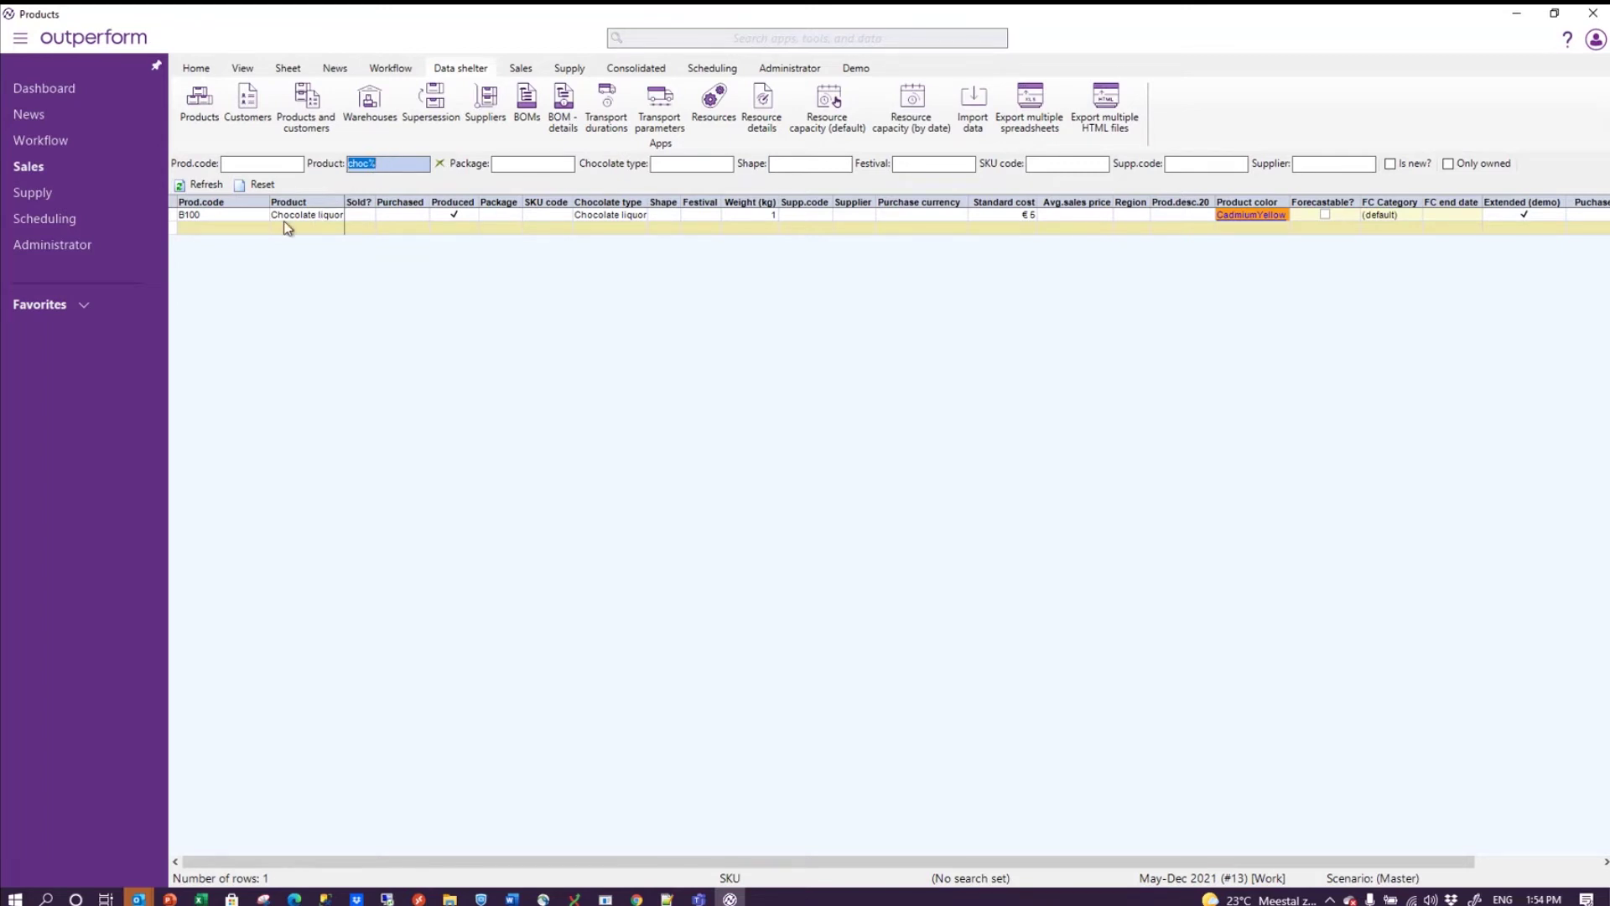
pyautogui.click(437, 166)
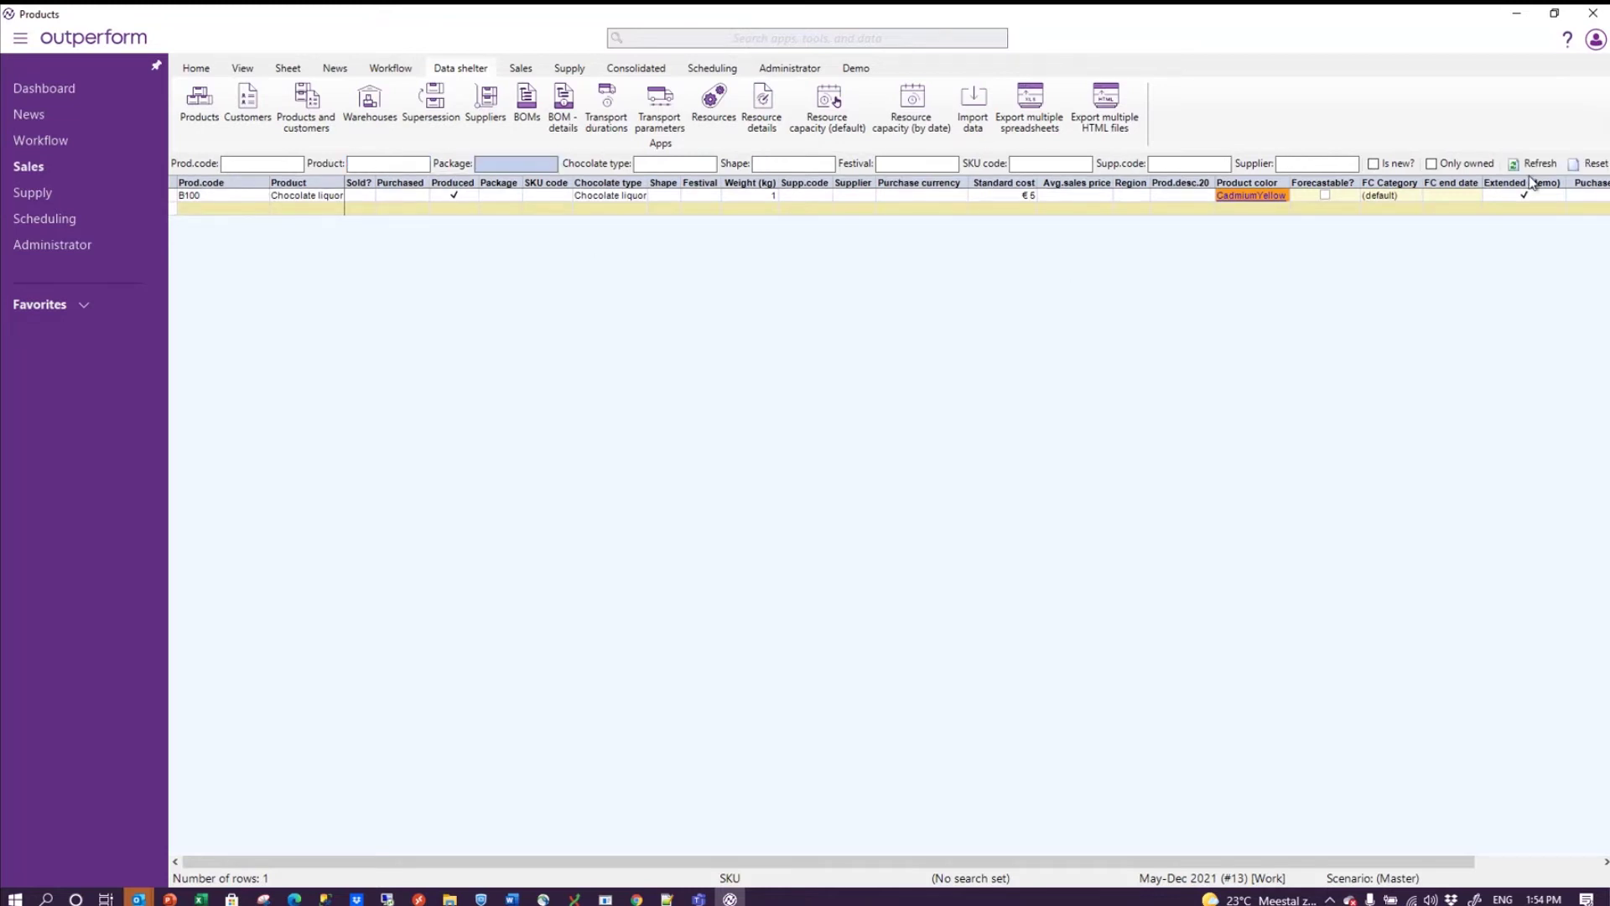
pyautogui.click(1533, 165)
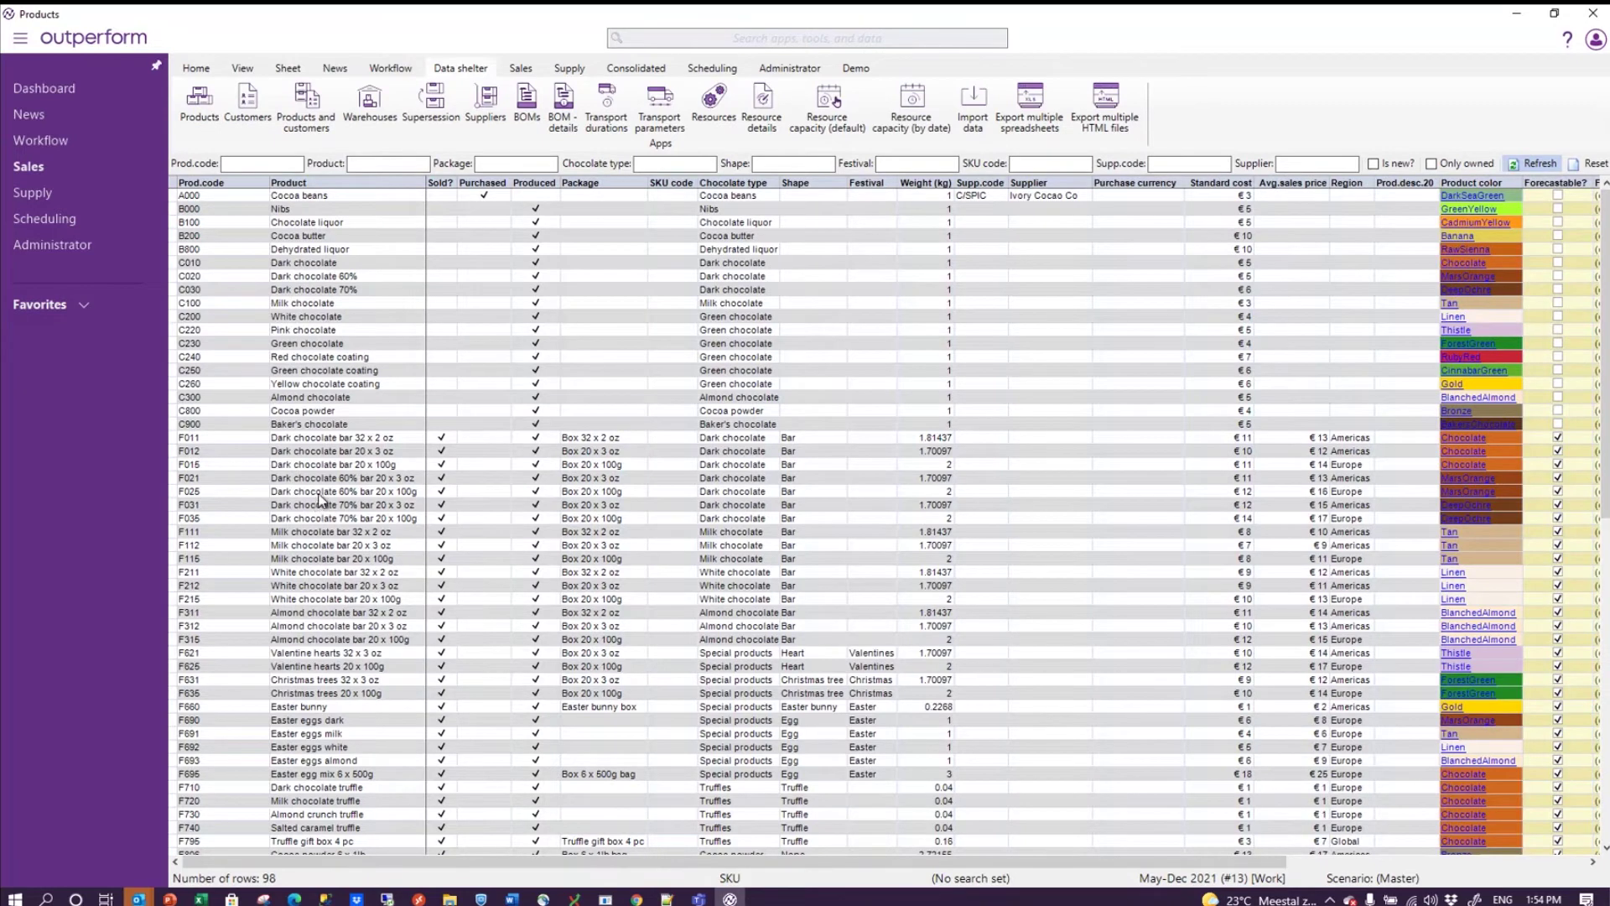
# Step: Filter the list by the copied product name Dark chocolate 60% bar 20 x 100g, then clear the filter and reload
pyautogui.click(319, 495)
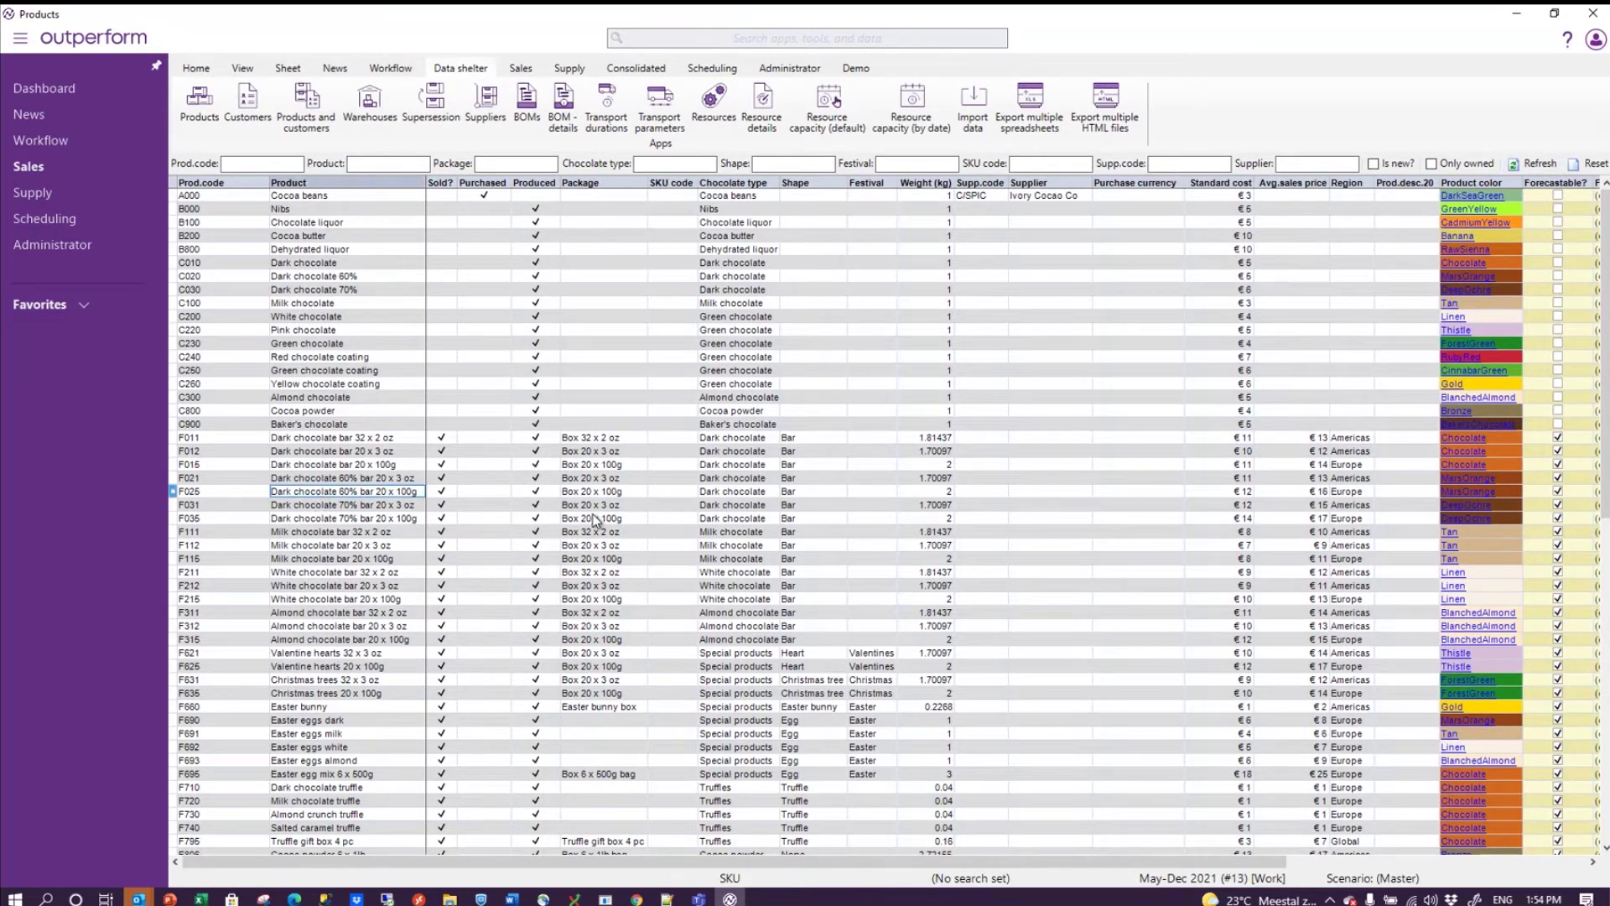
pyautogui.click(375, 165)
pyautogui.write('Dark chocolate 60% bar 20 x 100g')
pyautogui.press('Return')
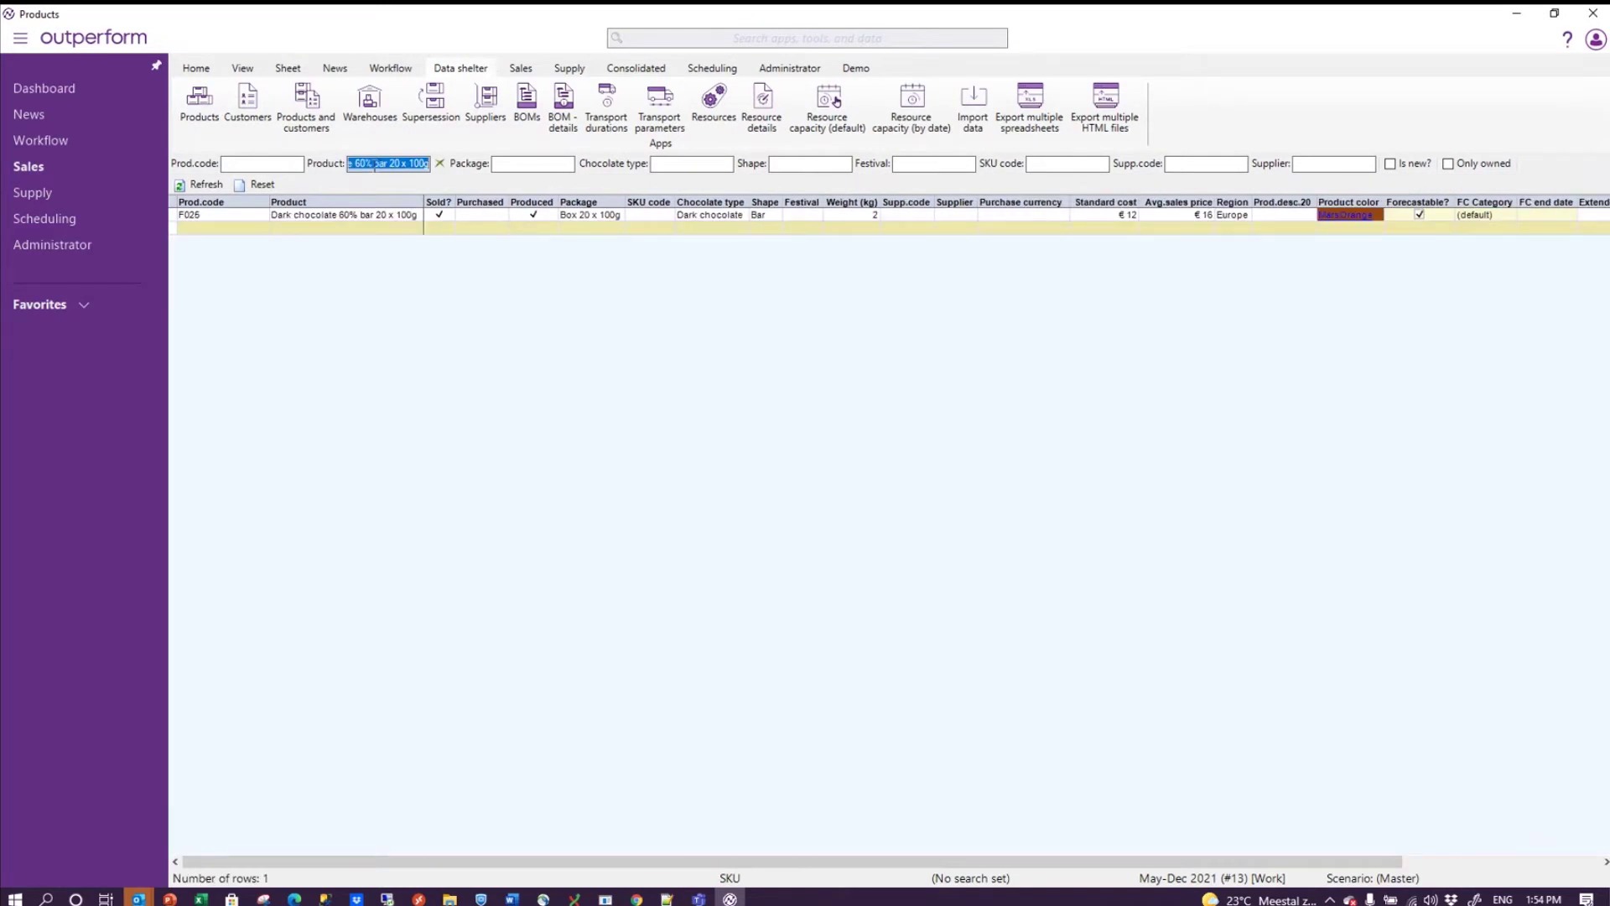
pyautogui.click(439, 163)
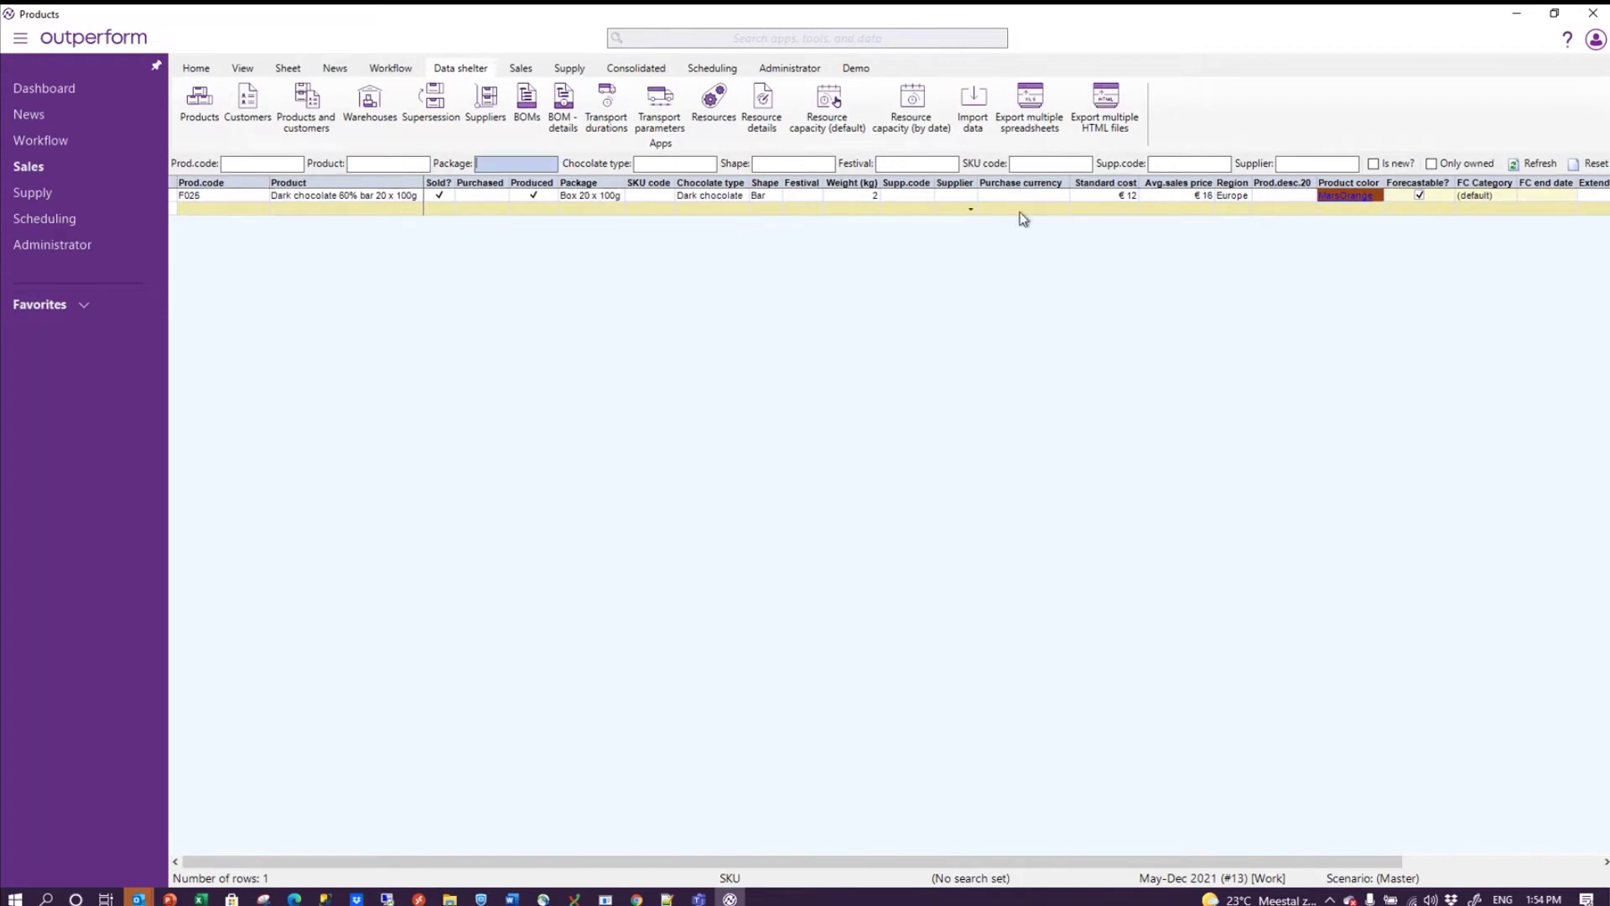
pyautogui.click(1510, 165)
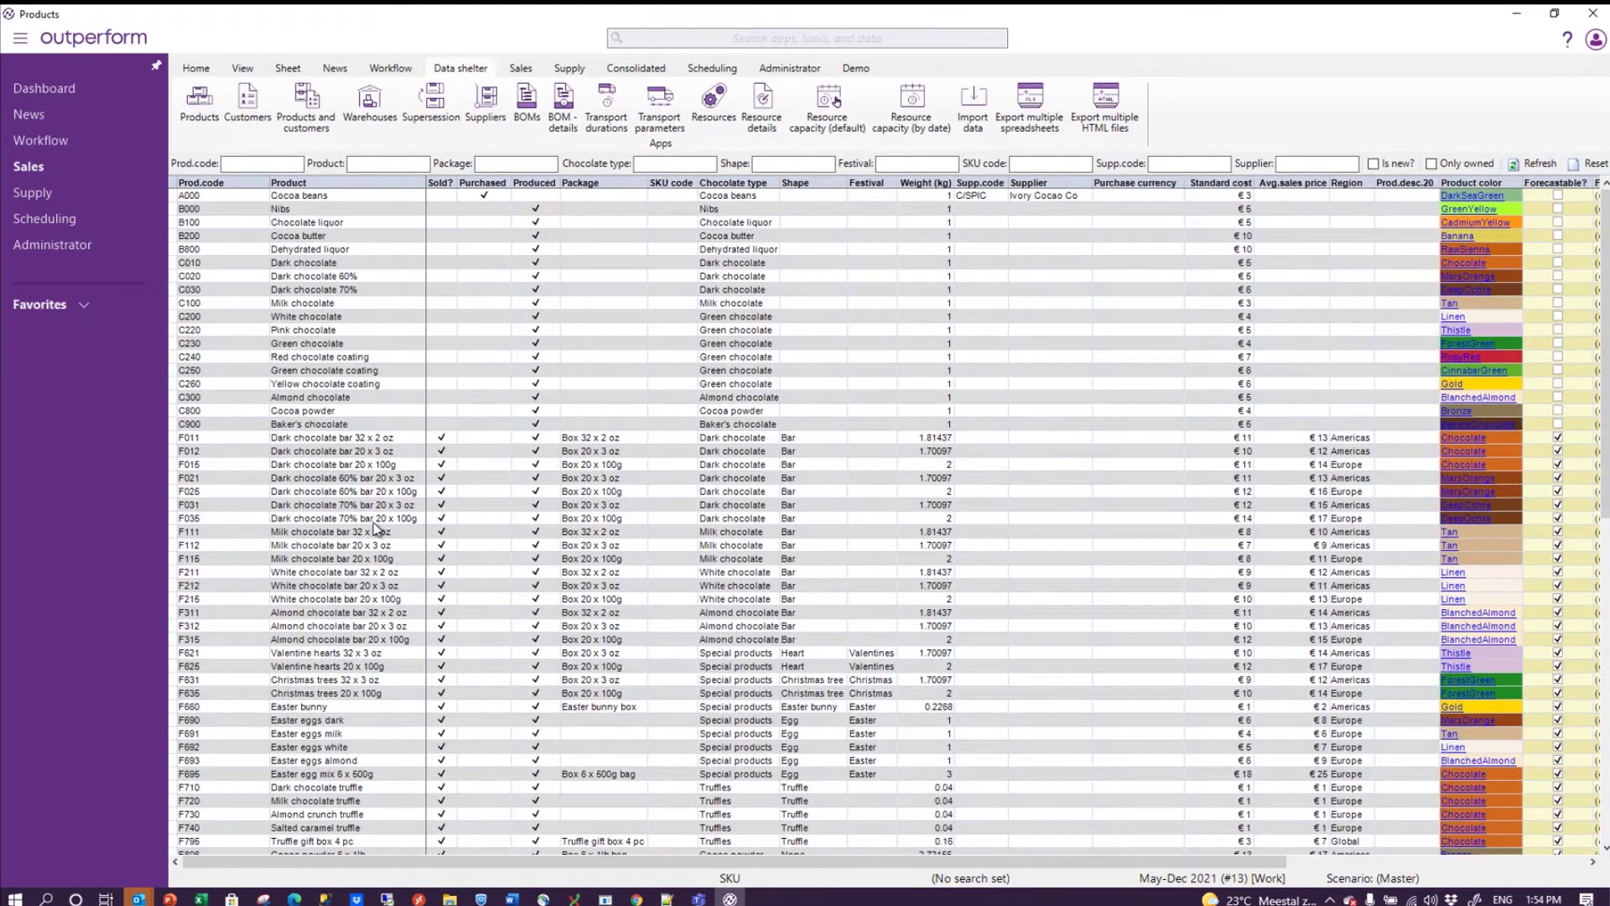
# Step: Use the F035 product name, Dark chocolate 70% bar 20 x 100g, as the product filter and refresh the list
pyautogui.click(334, 518)
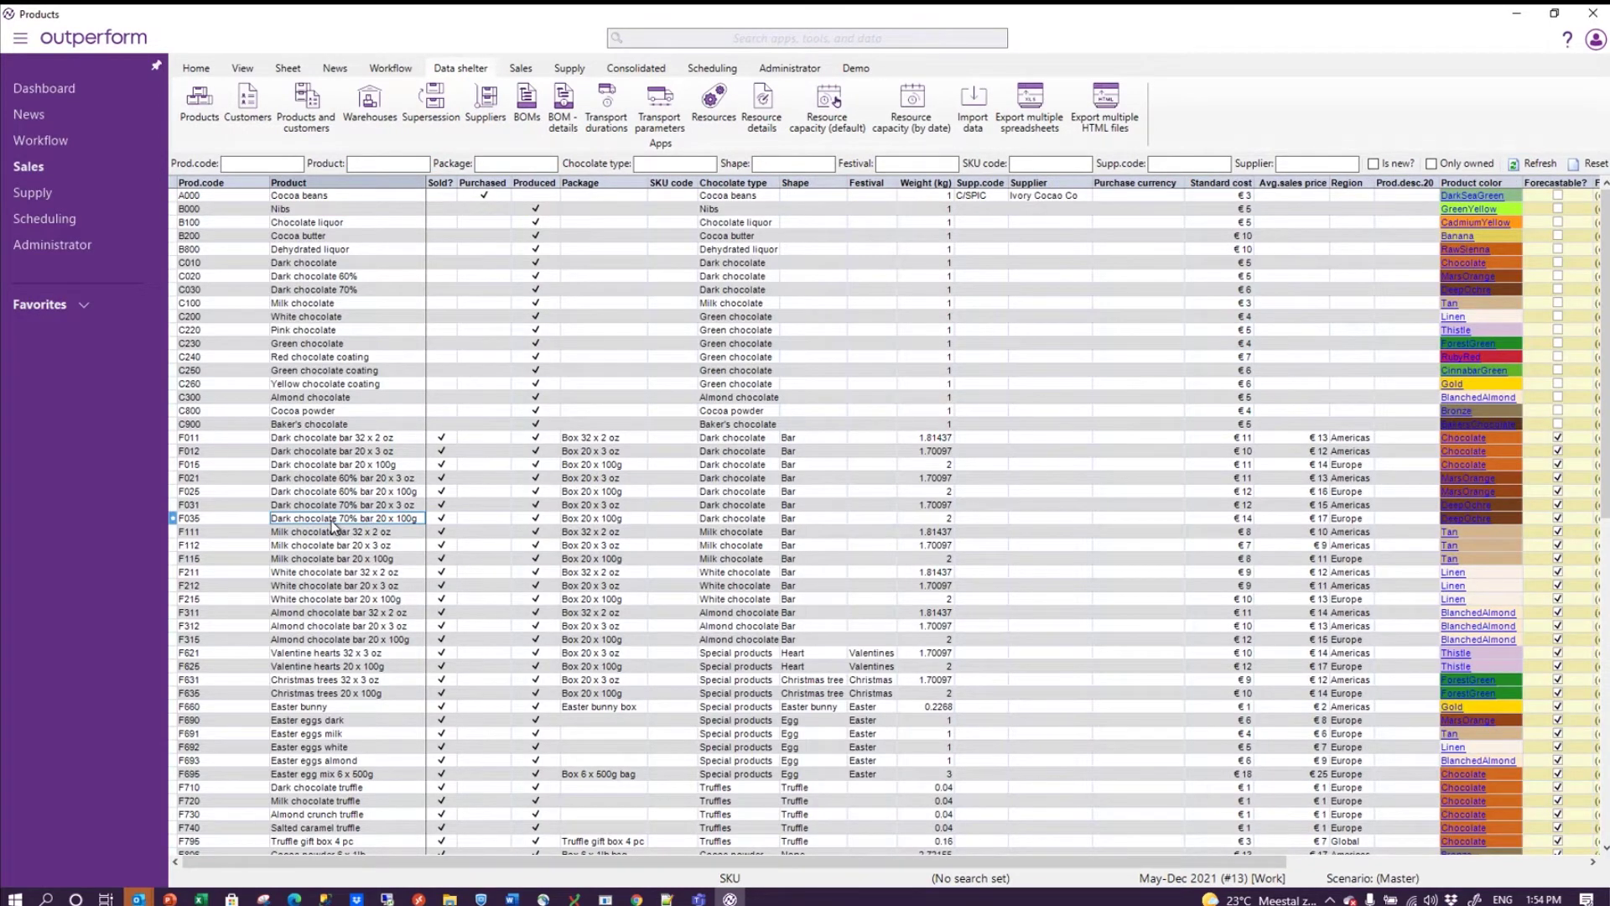
pyautogui.doubleClick(333, 520)
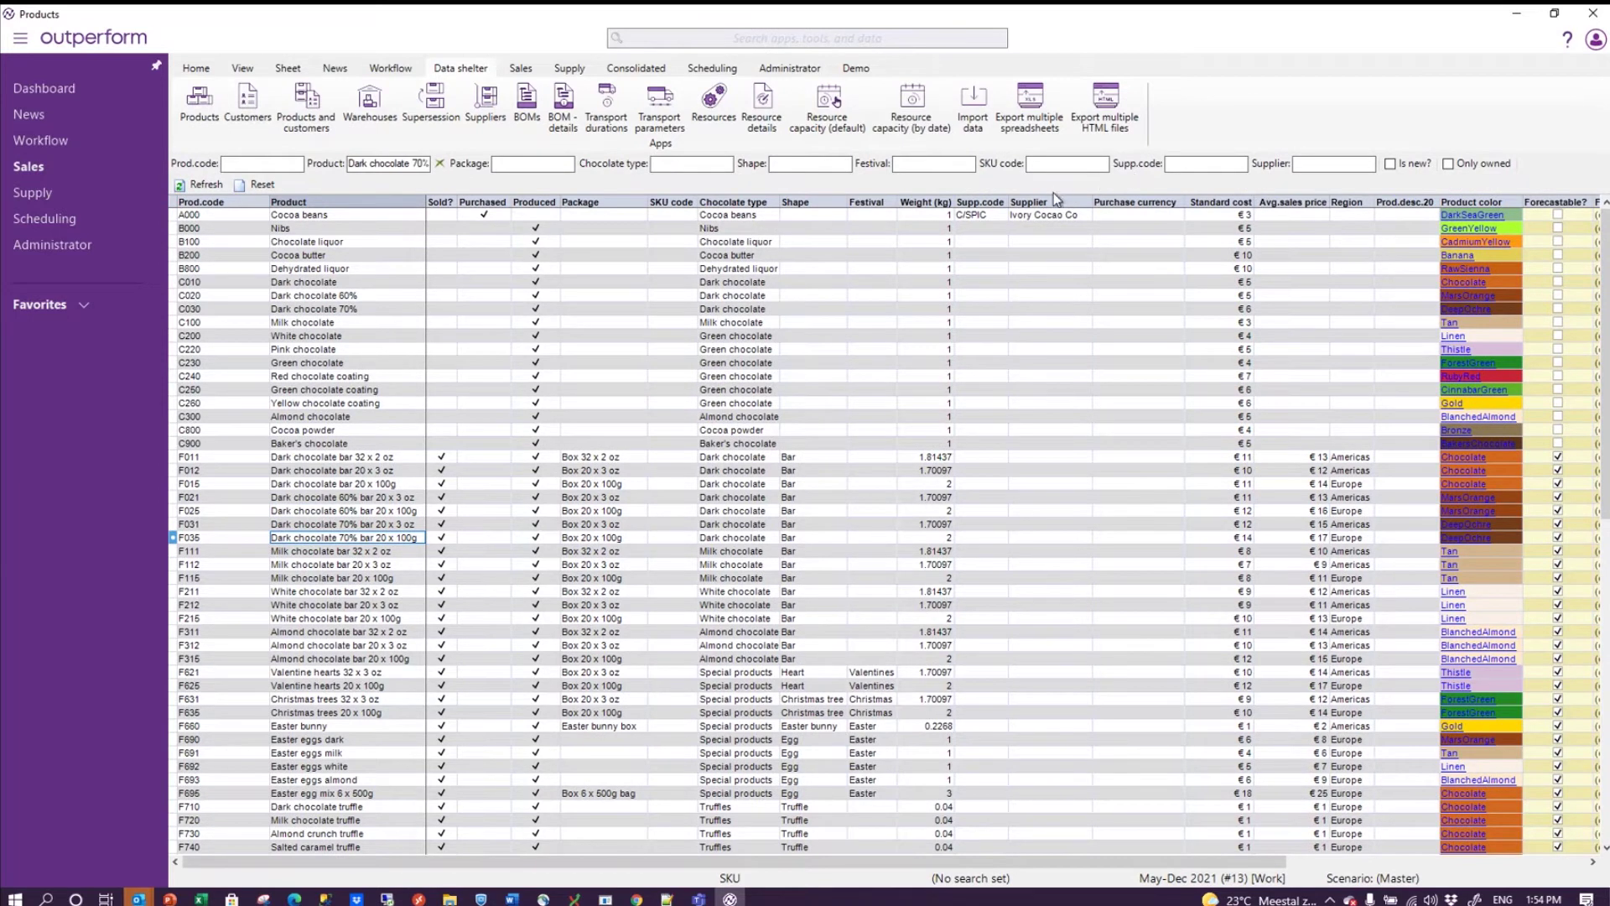
pyautogui.click(206, 184)
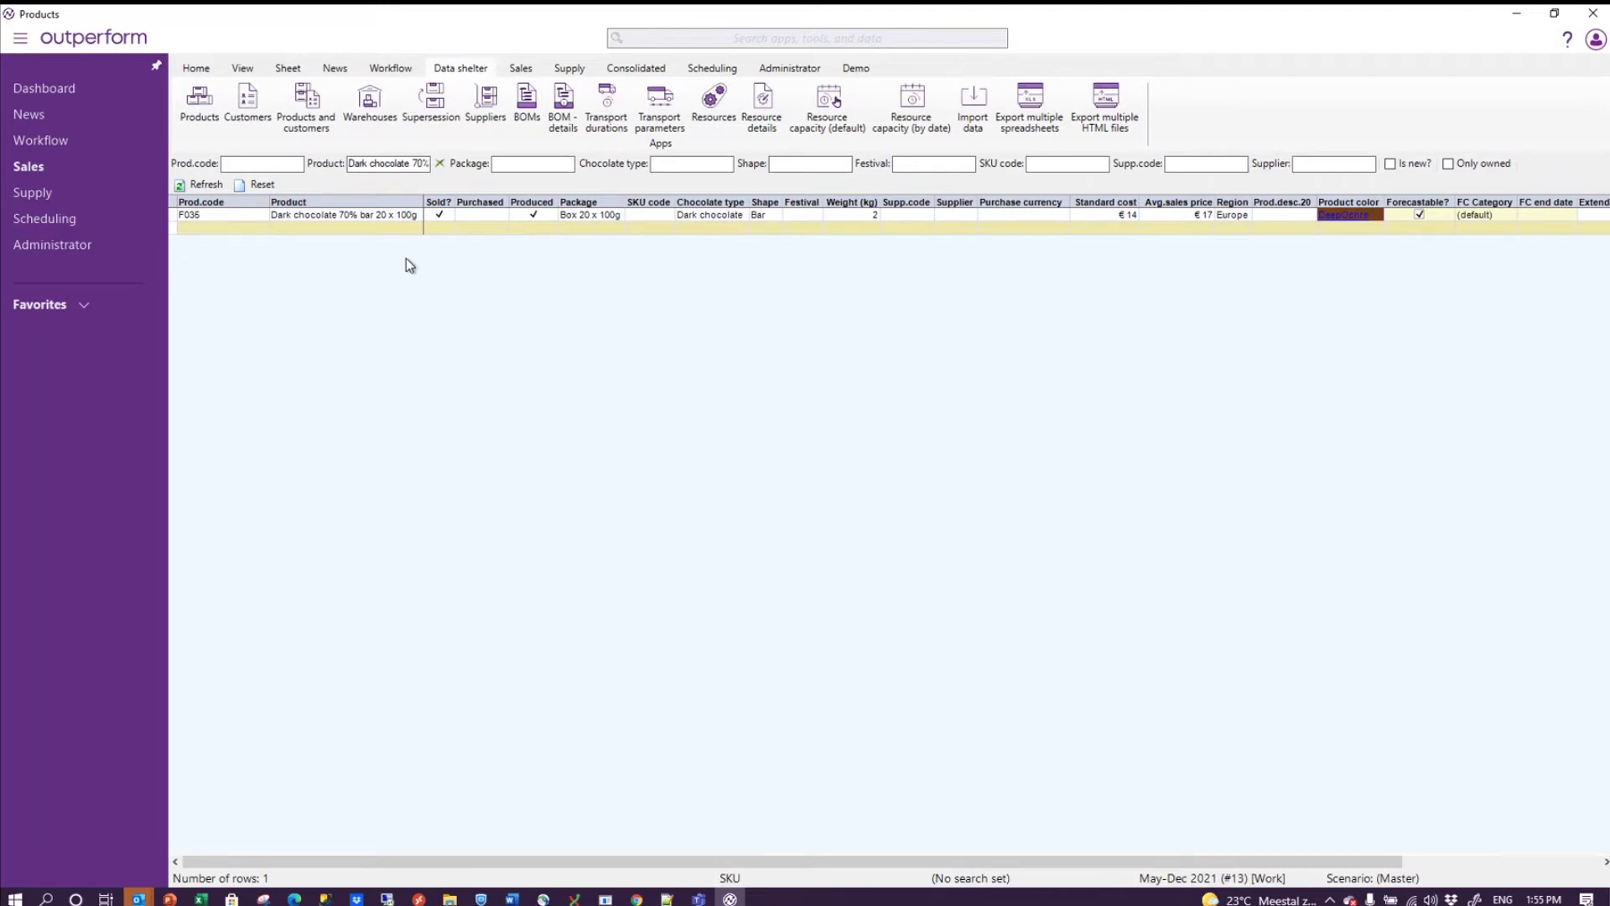
# Step: Clear the product filter and add the F012 product name, Dark chocolate bar 20 x 3 oz, to the search filter
pyautogui.click(287, 69)
pyautogui.click(257, 72)
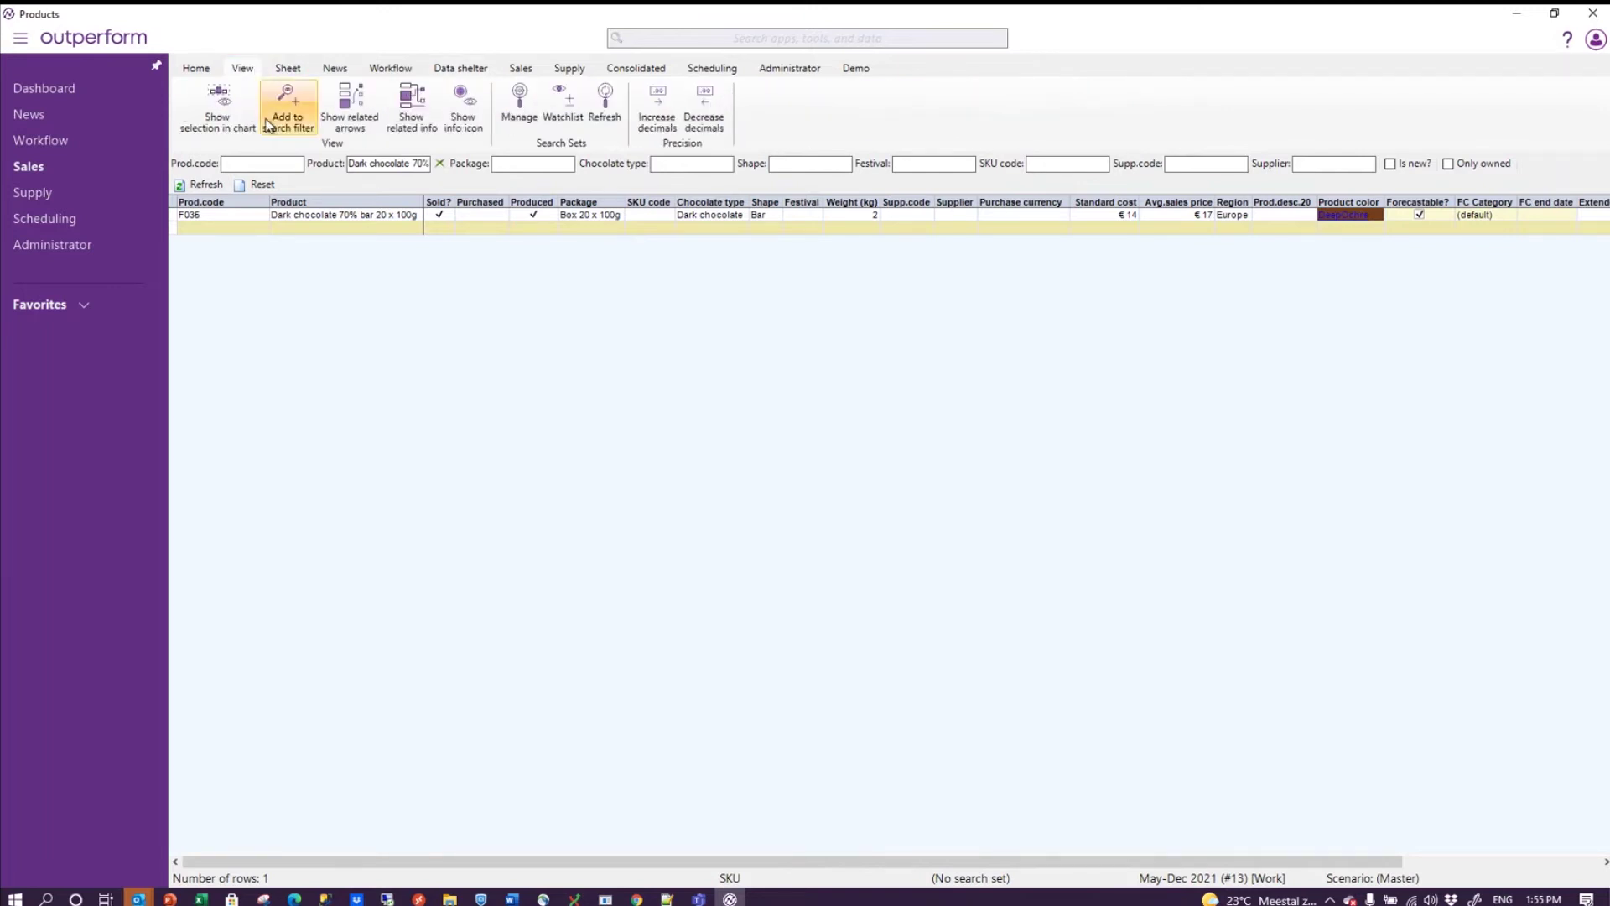
pyautogui.click(439, 163)
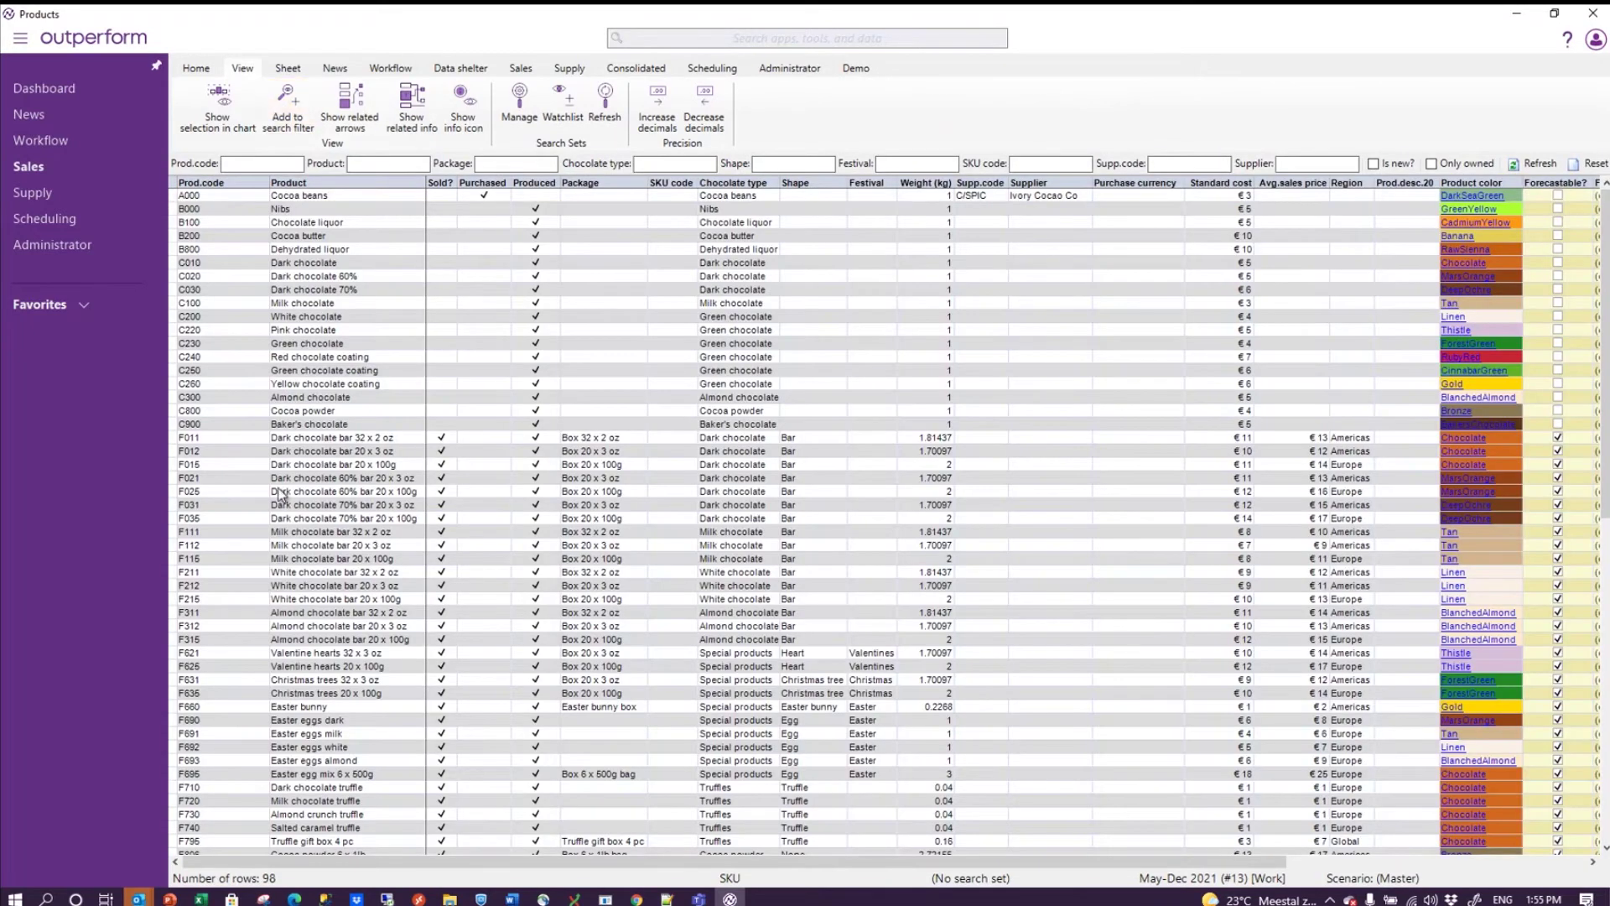
pyautogui.click(313, 453)
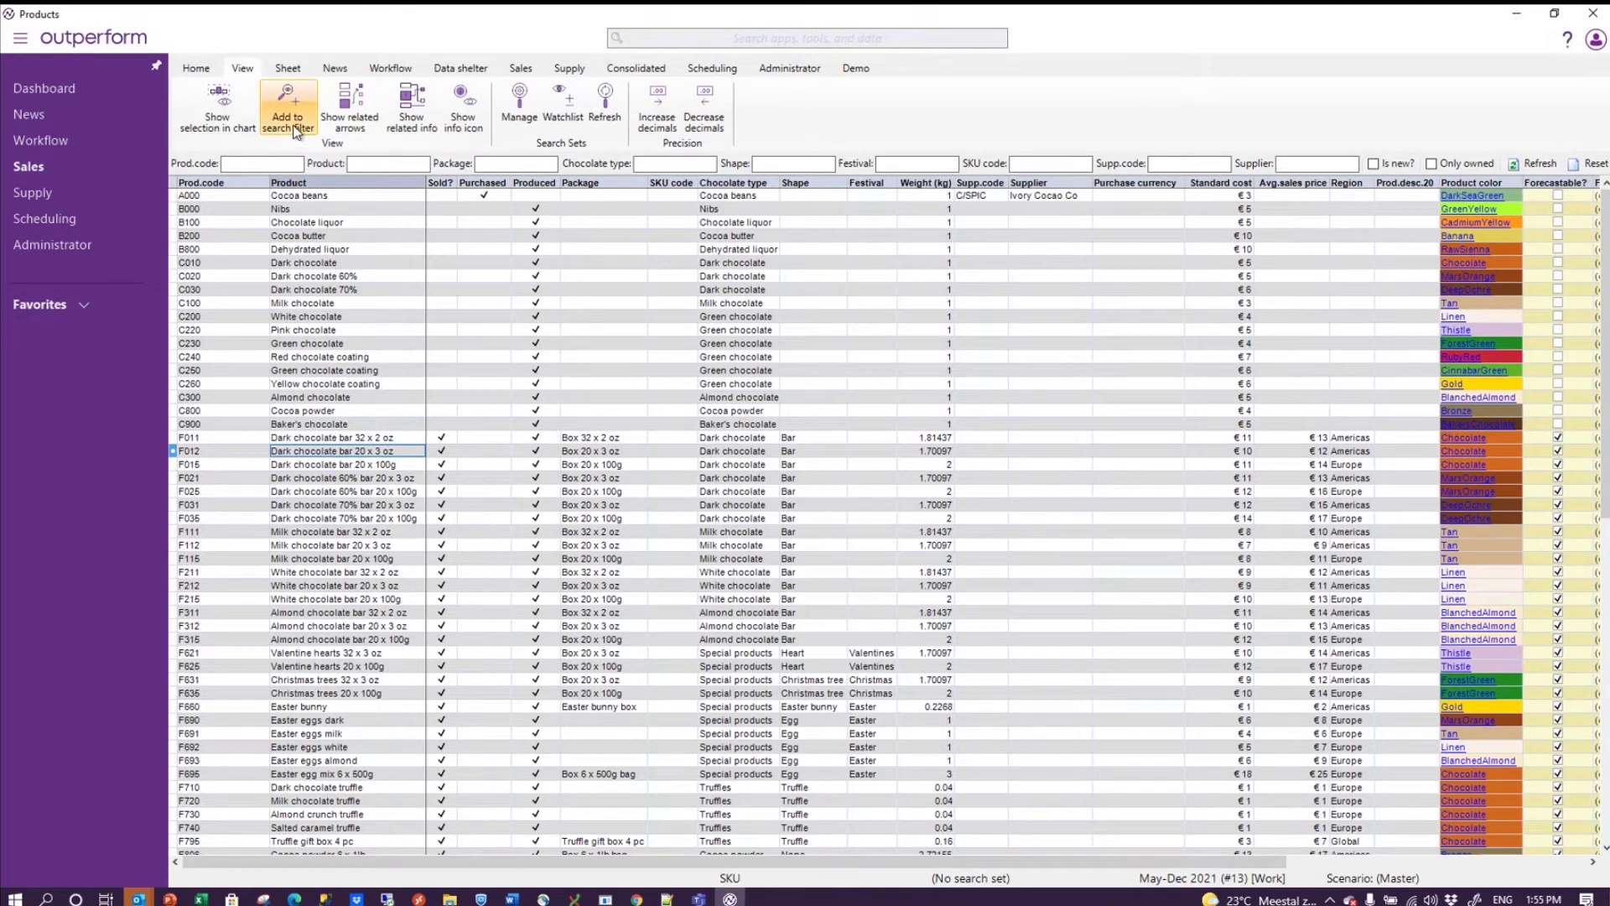
pyautogui.click(293, 132)
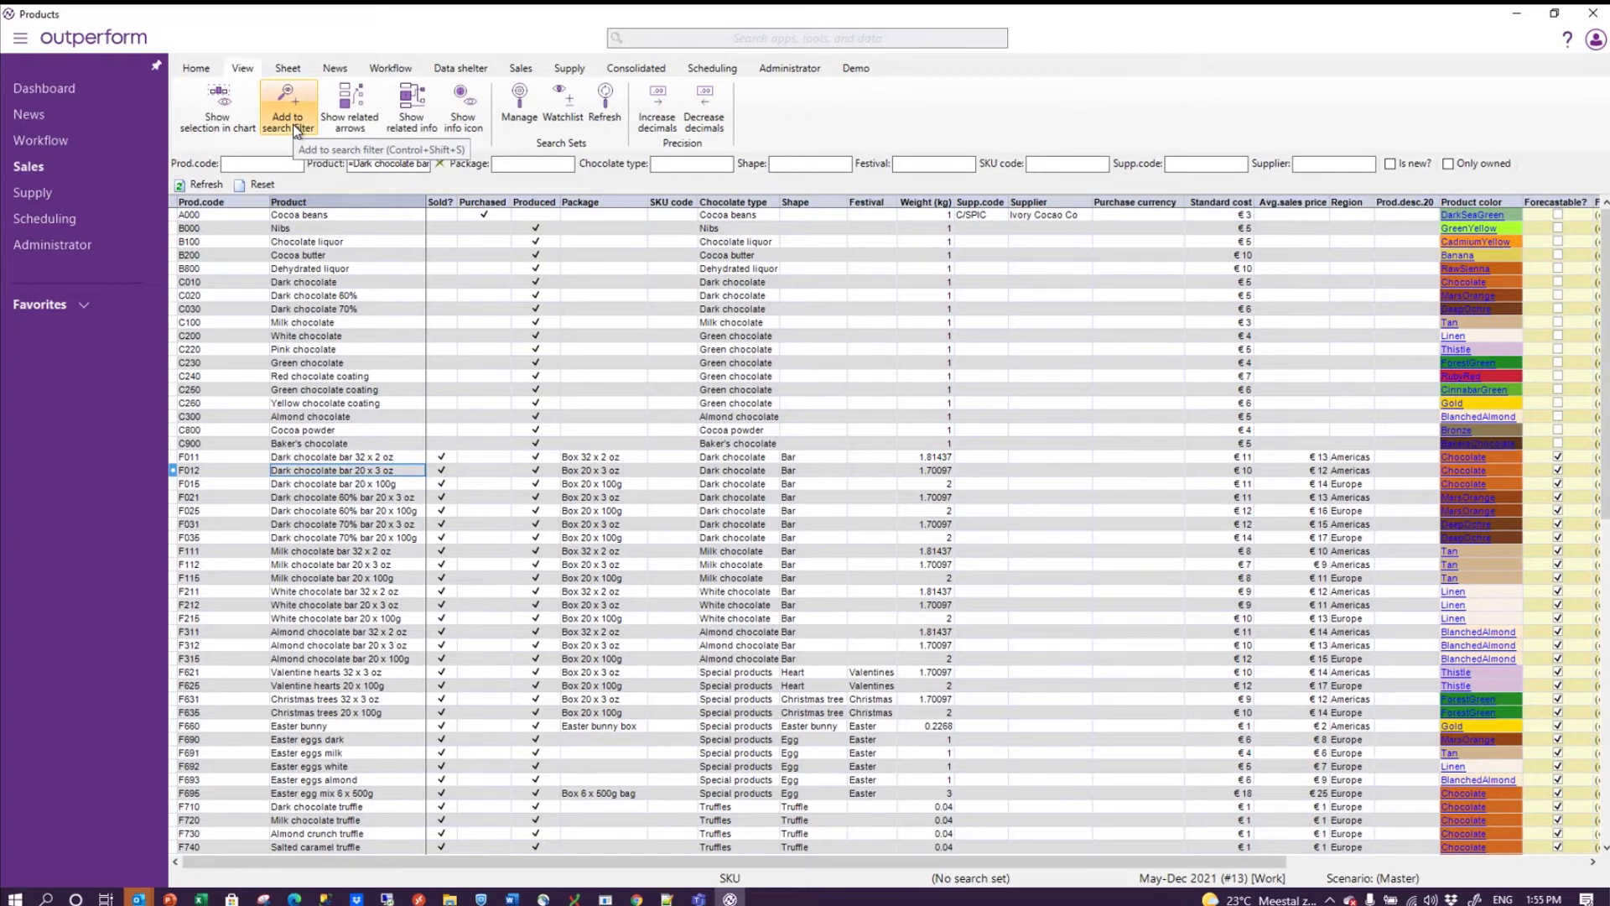
# Step: Open the Products (ERP) favorite, reload it without the product filter, and select product F311, Almond chocolate bar 32 x 2 oz
pyautogui.click(78, 309)
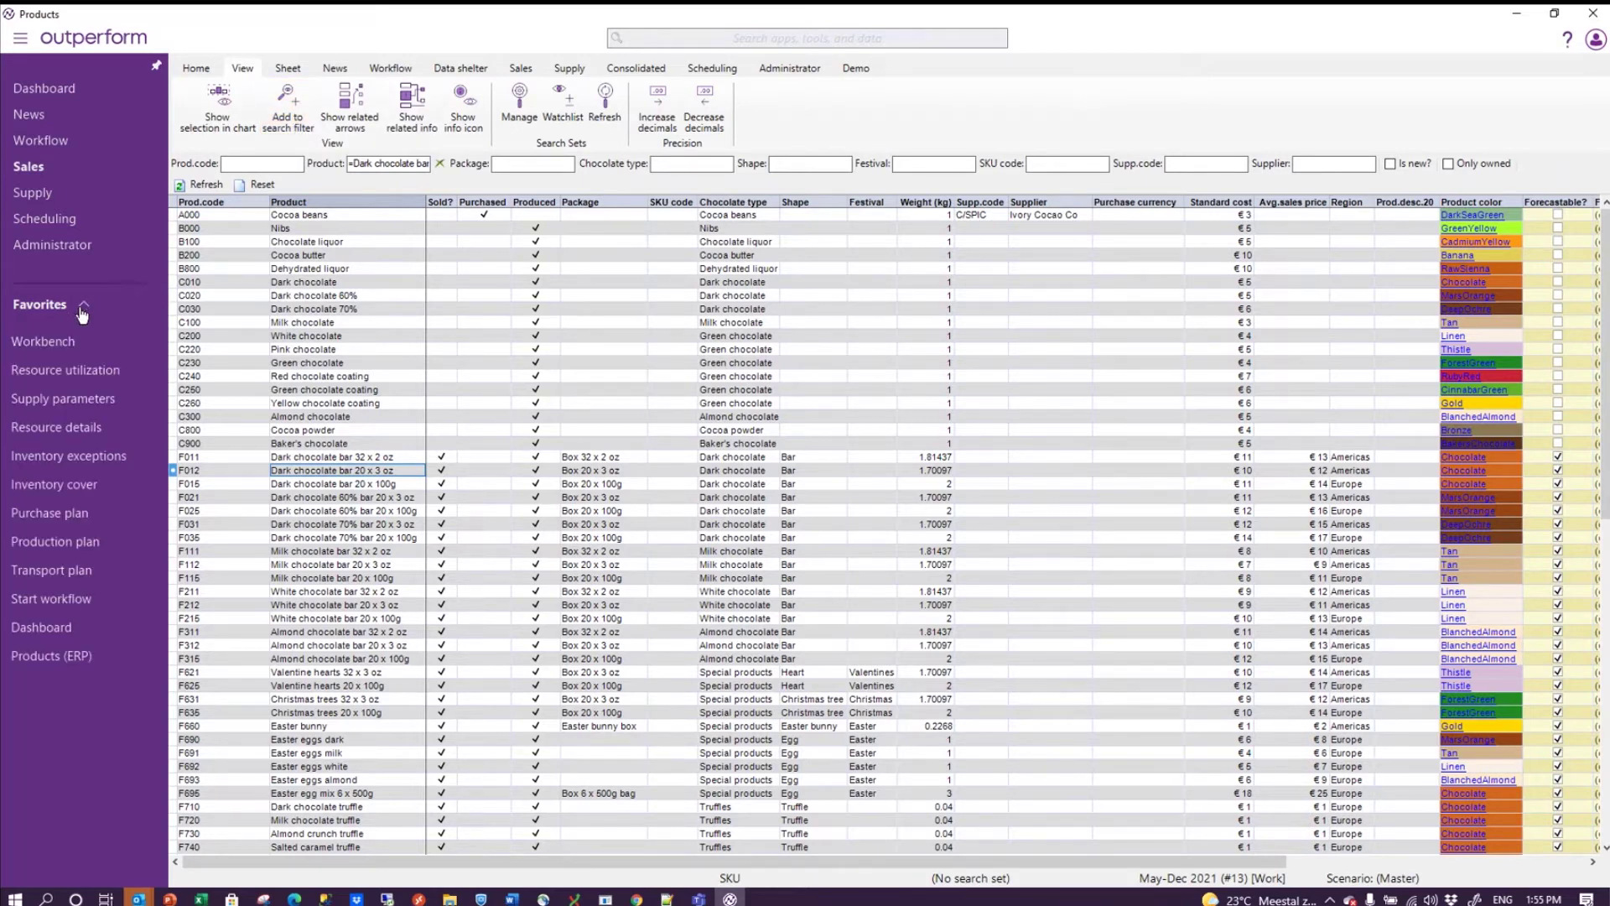
pyautogui.click(64, 658)
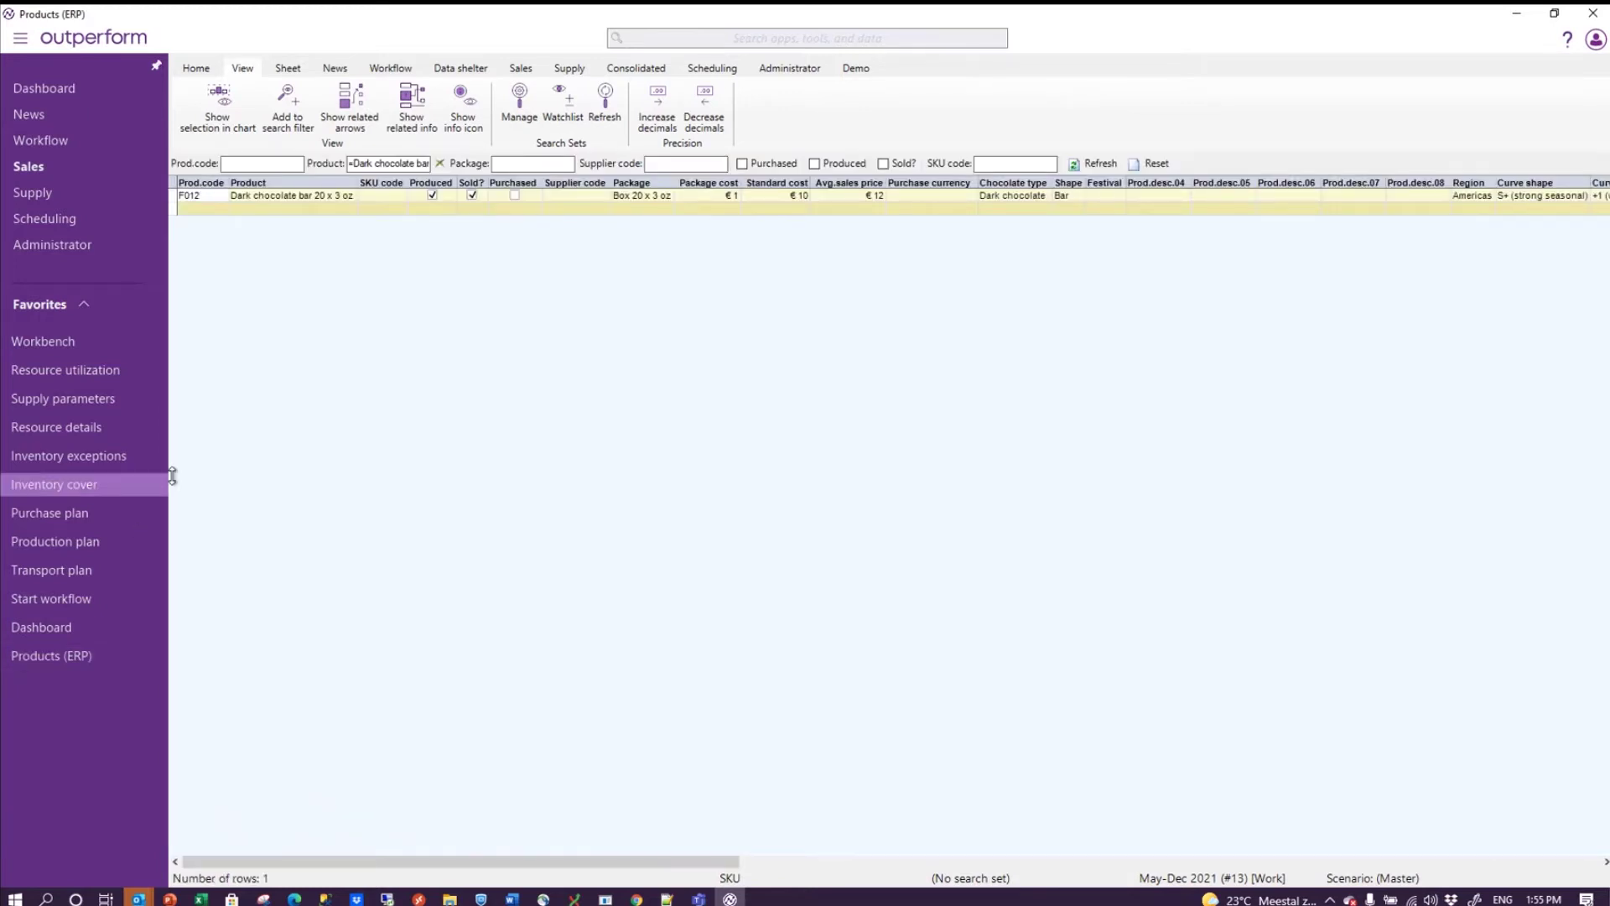
pyautogui.click(437, 164)
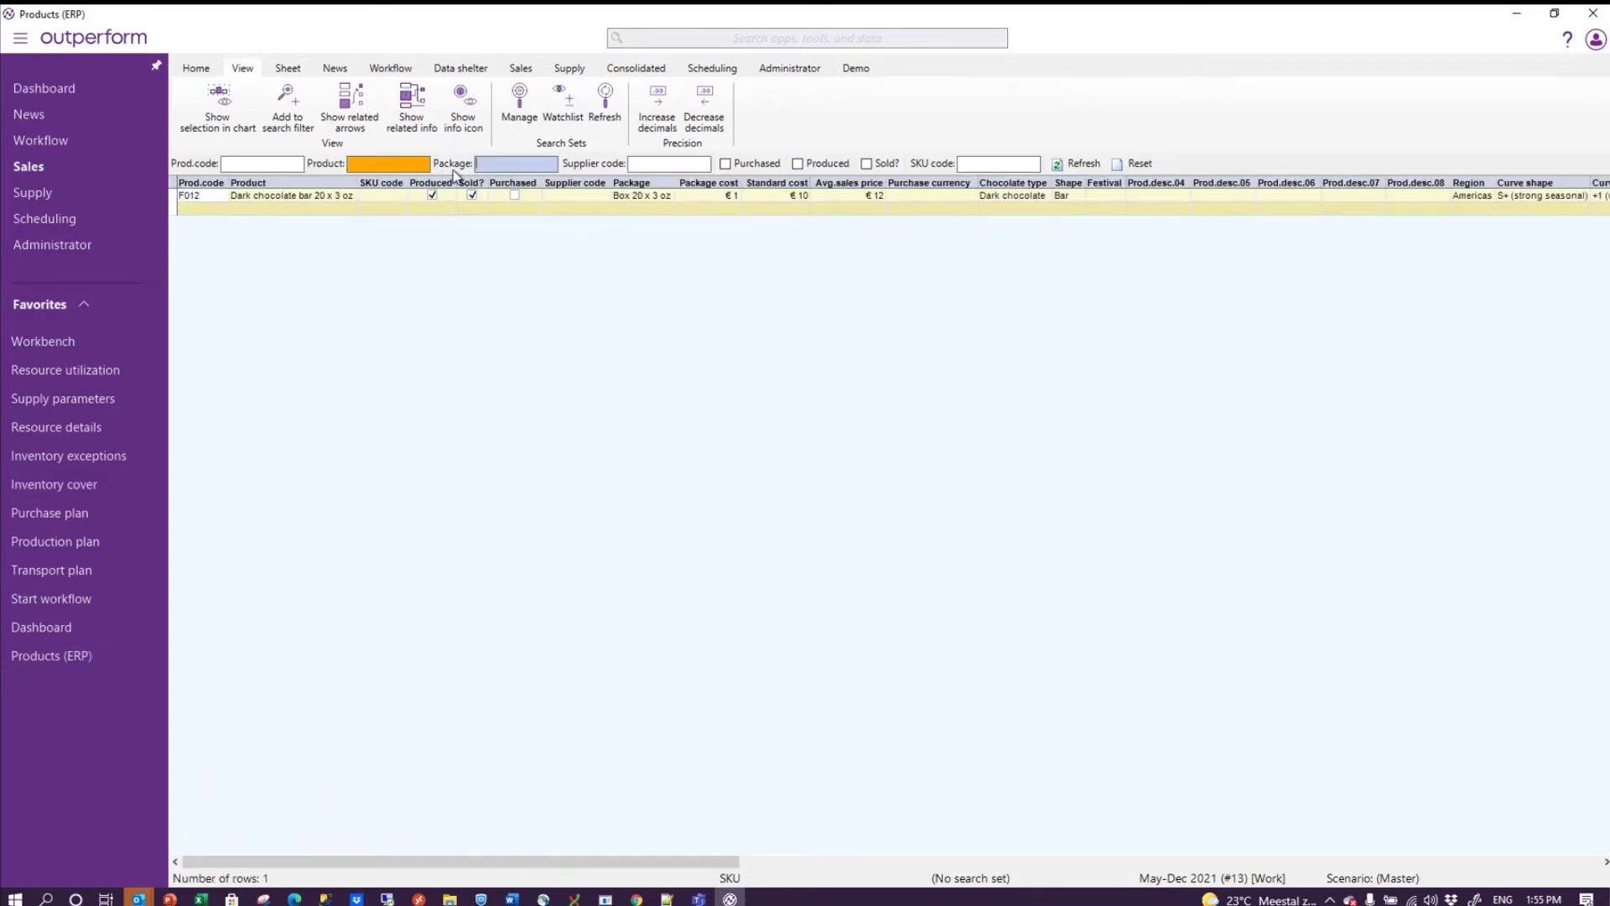
pyautogui.click(1076, 164)
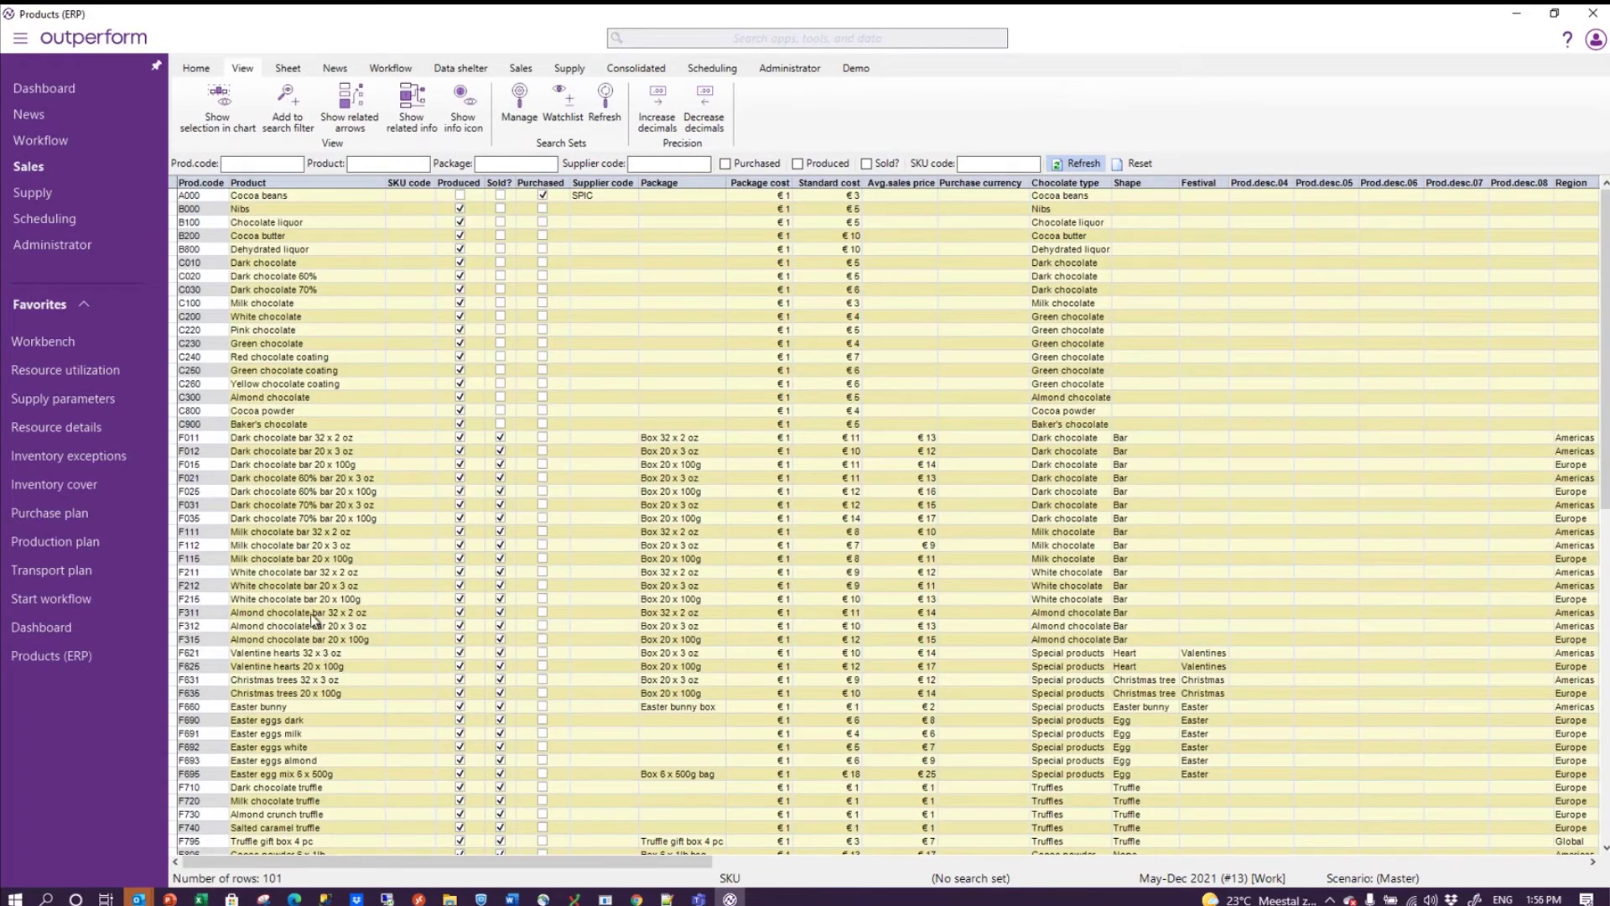
pyautogui.click(318, 613)
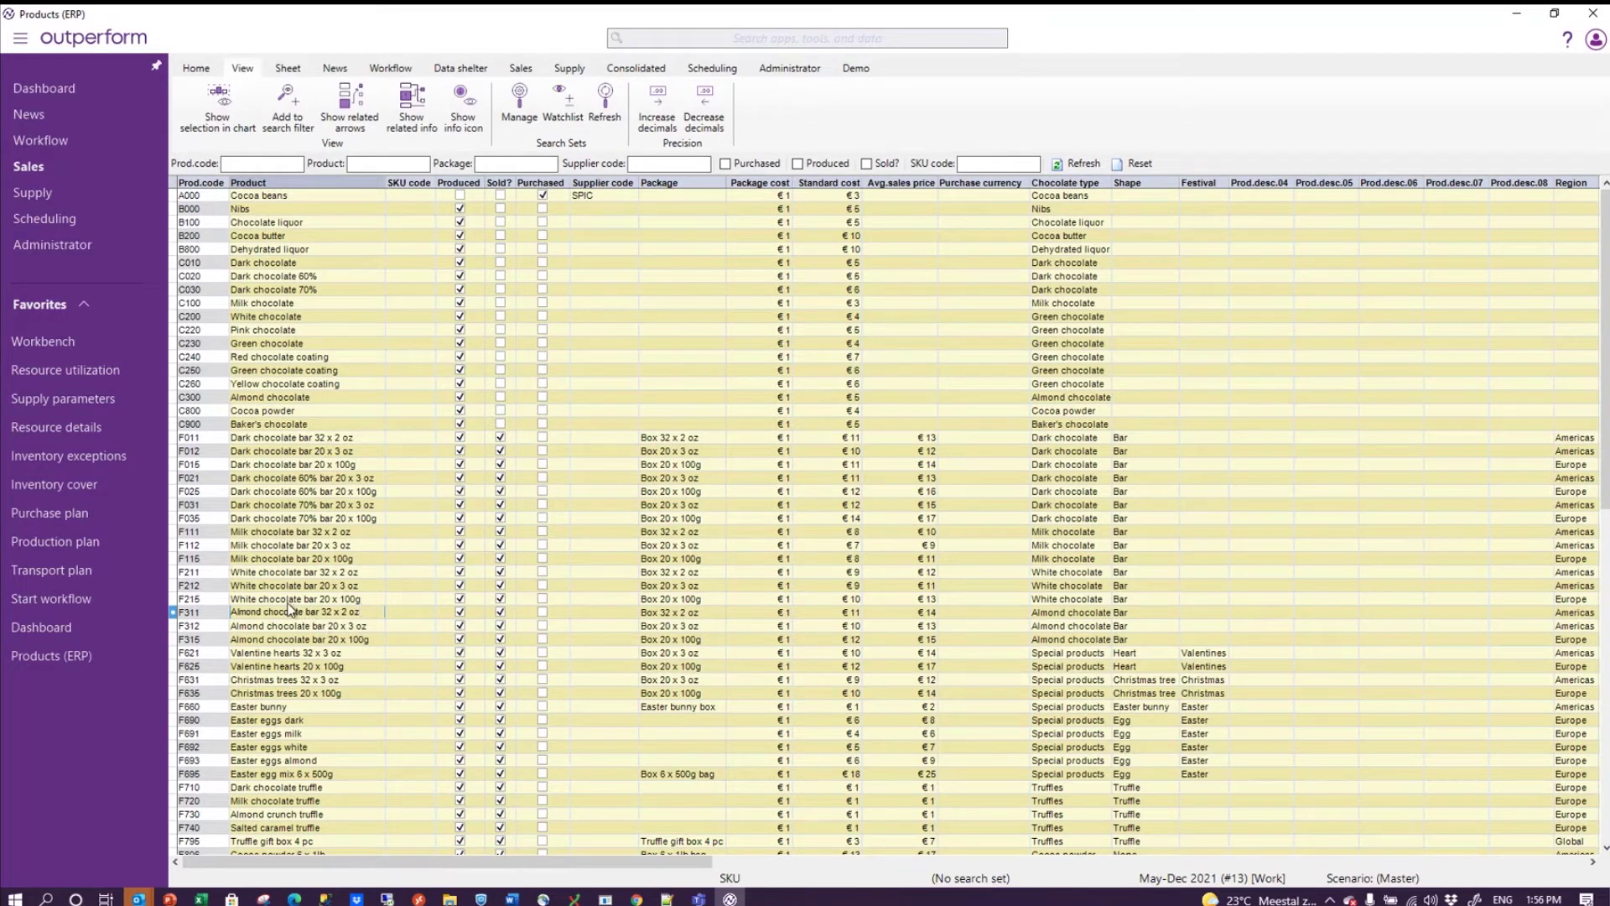
# Step: Shorten the name of product F311 to Almond chocolate bar 32 x
pyautogui.press('BackSpace')
pyautogui.press('BackSpace')
pyautogui.press('BackSpace')
pyautogui.press('BackSpace')
pyautogui.press('Return')
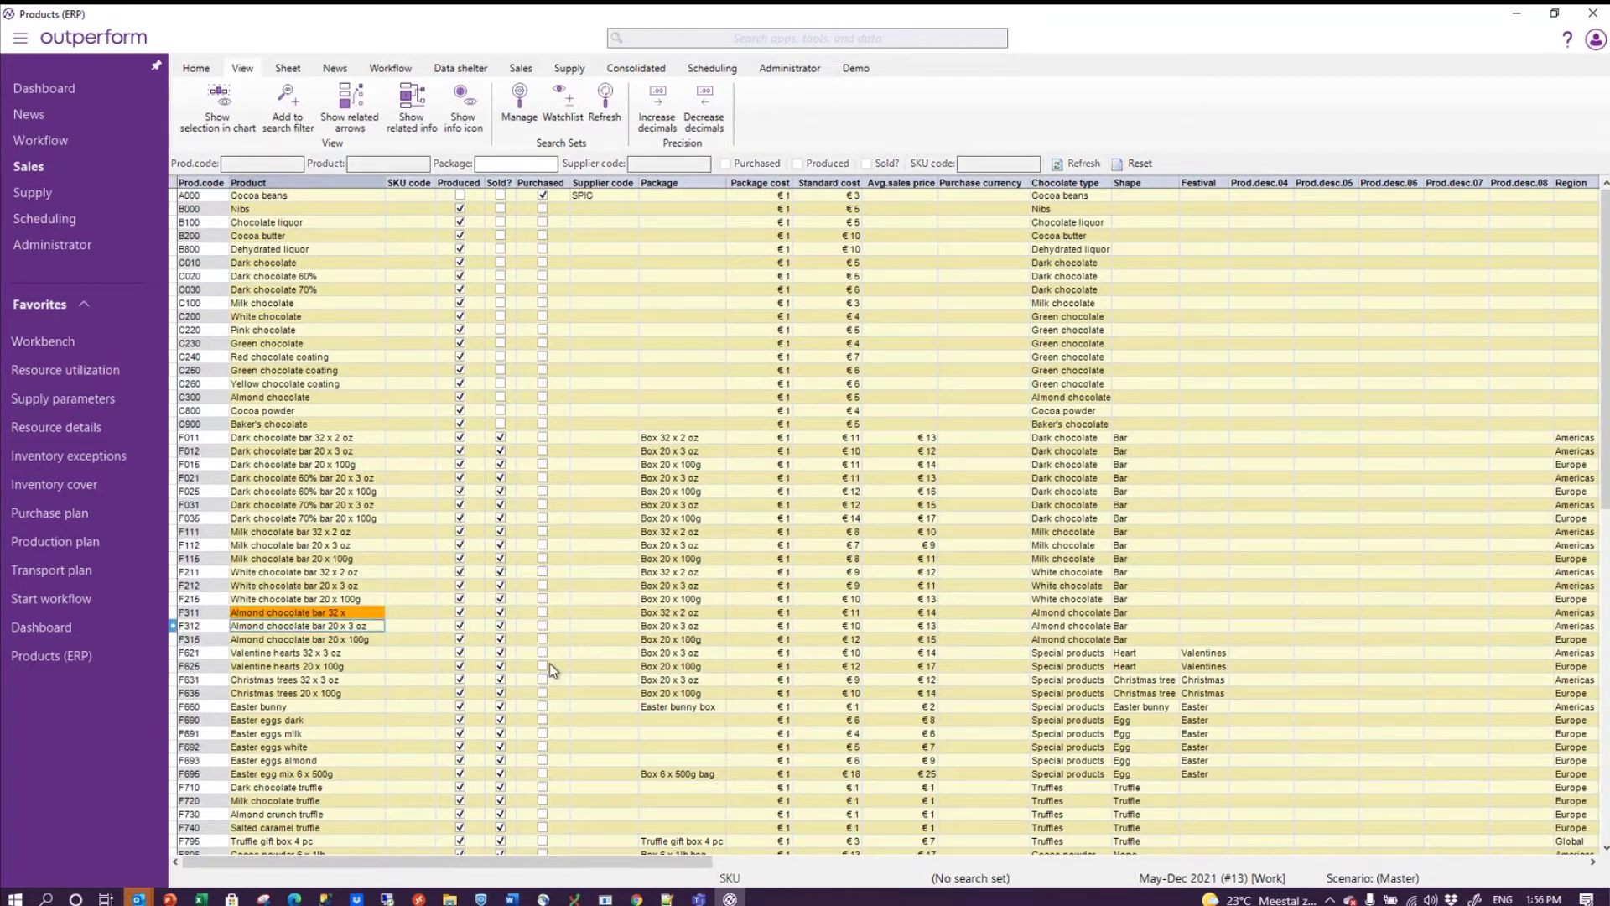
# Step: Discard the unsaved name change on product F311
pyautogui.moveTo(335, 615)
pyautogui.press('Escape')
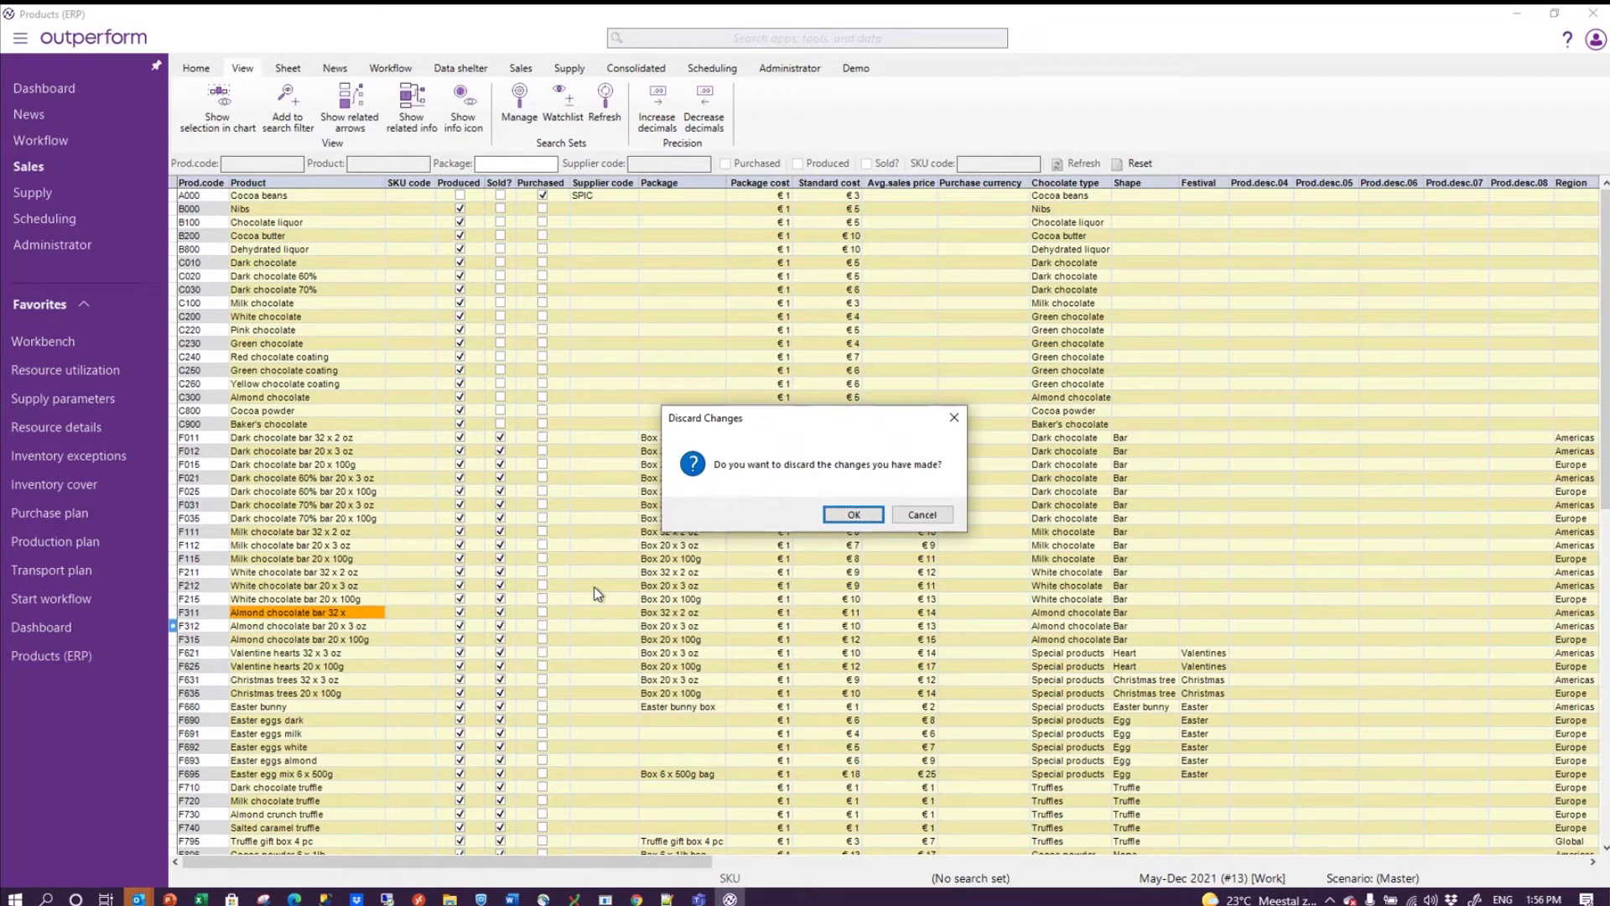
pyautogui.press('Return')
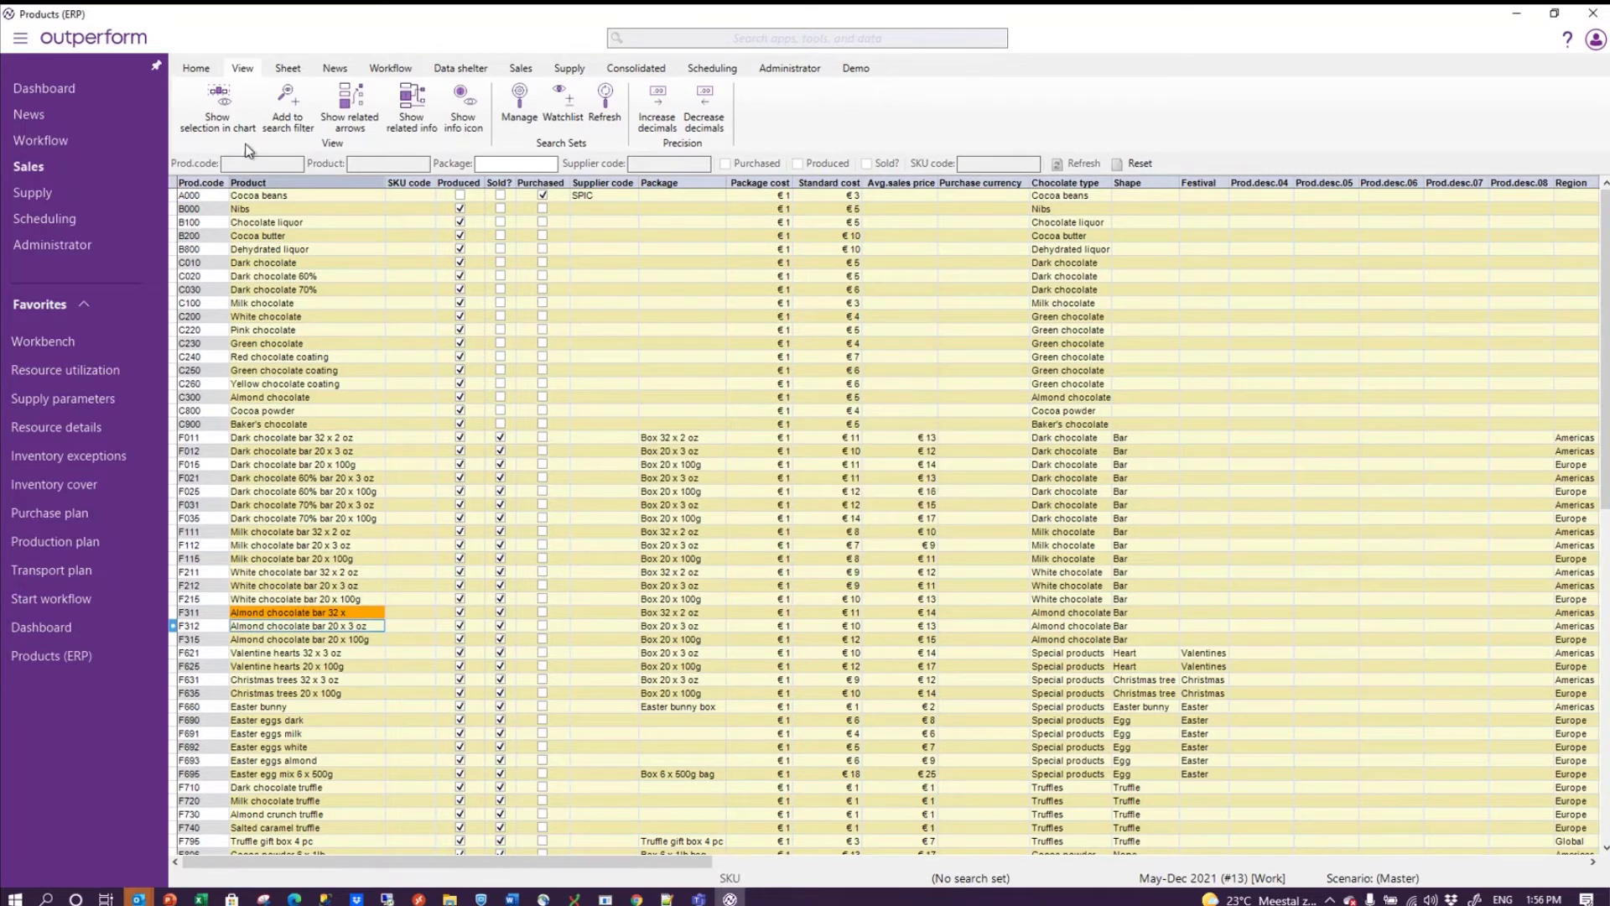
pyautogui.click(196, 68)
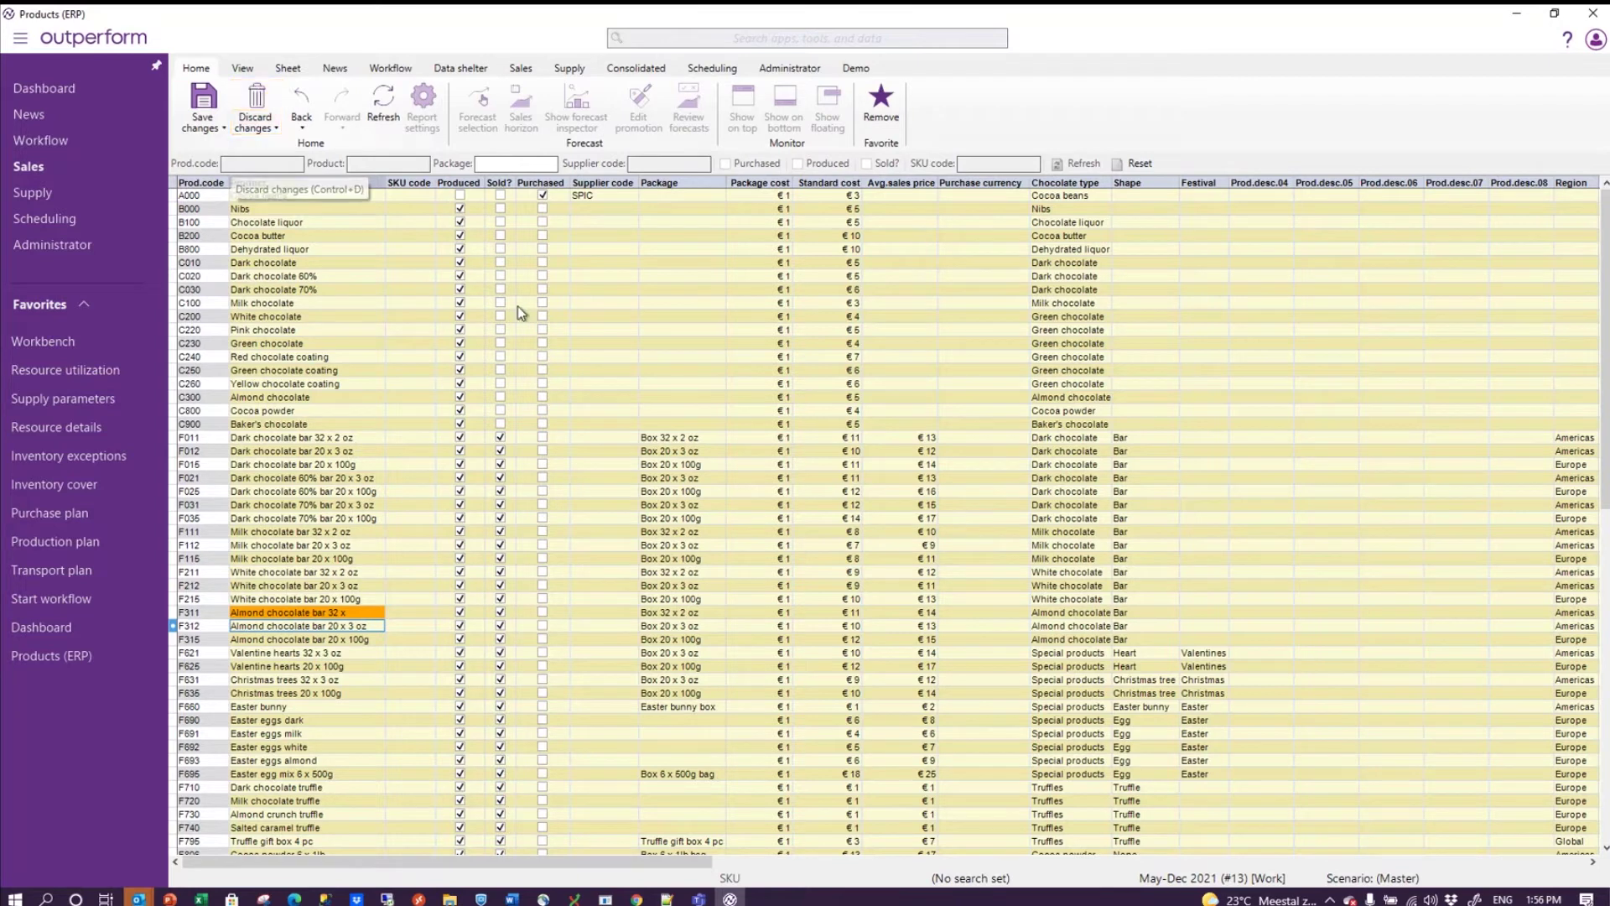
pyautogui.hotkey('ctrl', 'd')
pyautogui.press('Return')
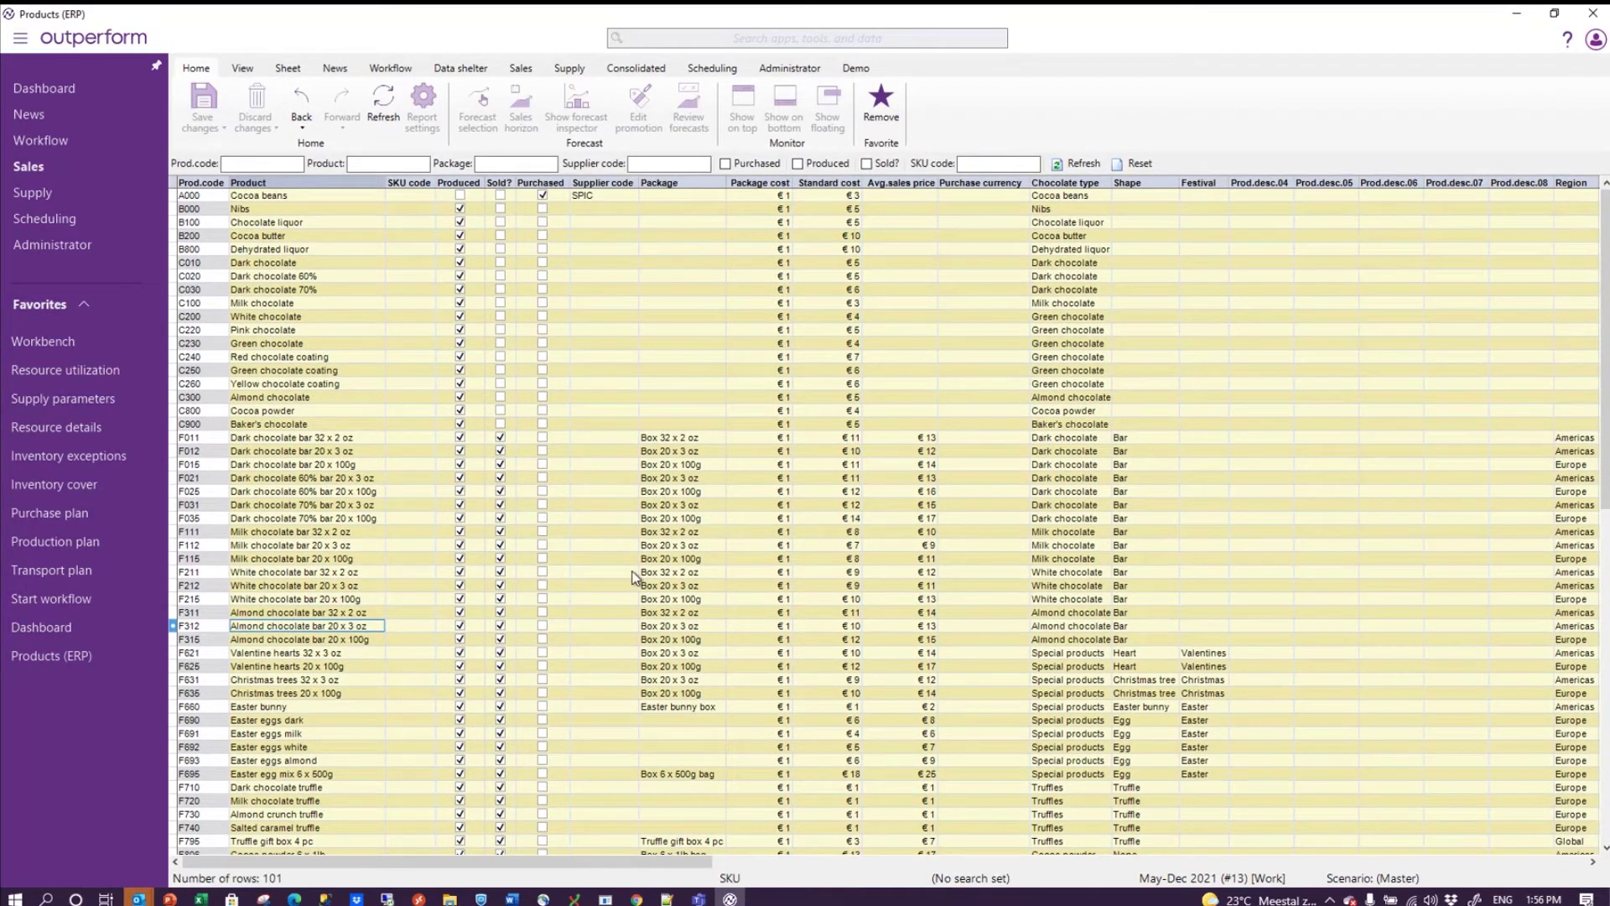
# Step: Filter the list by the F312 product name, Almond chocolate bar 20 x 3 oz, then clear the filter and reload the list
pyautogui.doubleClick(291, 627)
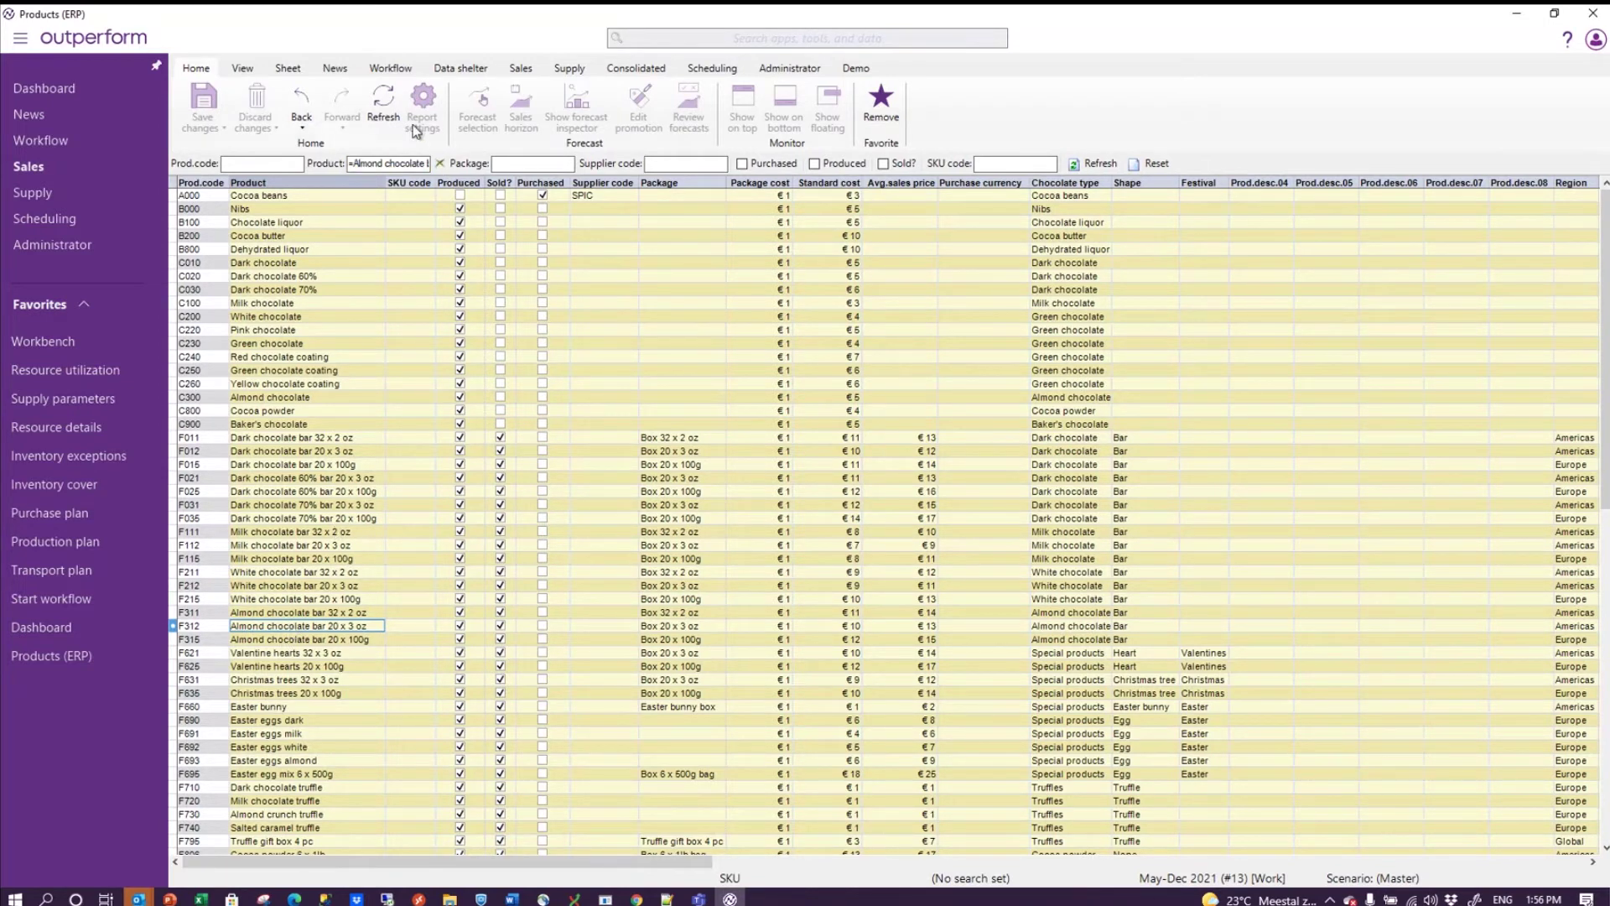
pyautogui.click(1097, 164)
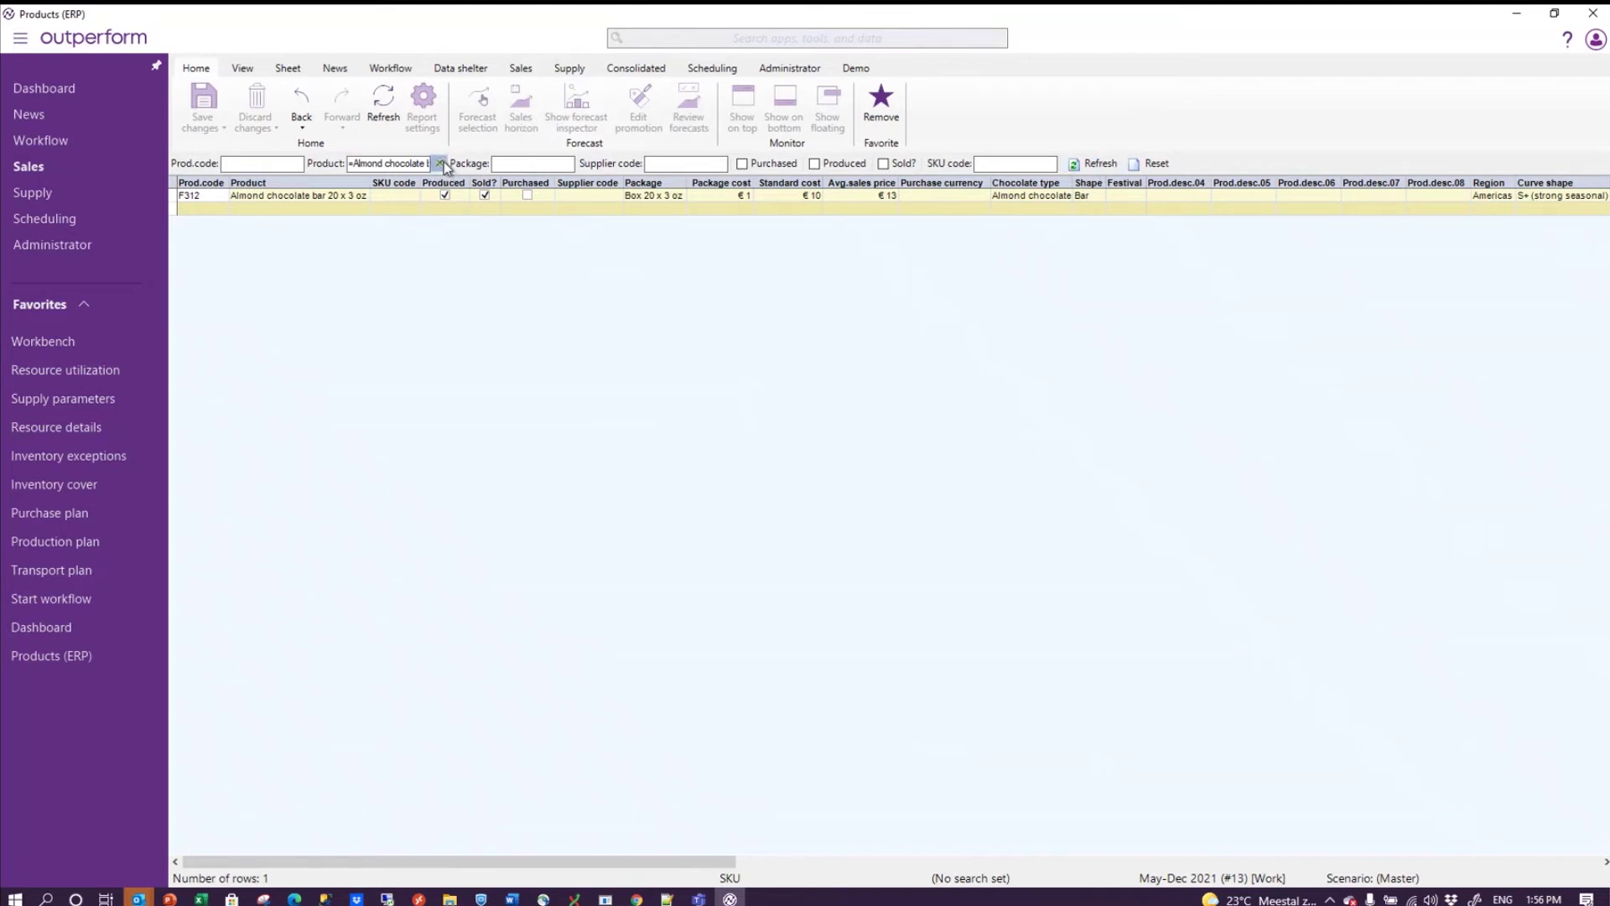
pyautogui.click(441, 163)
pyautogui.click(1094, 165)
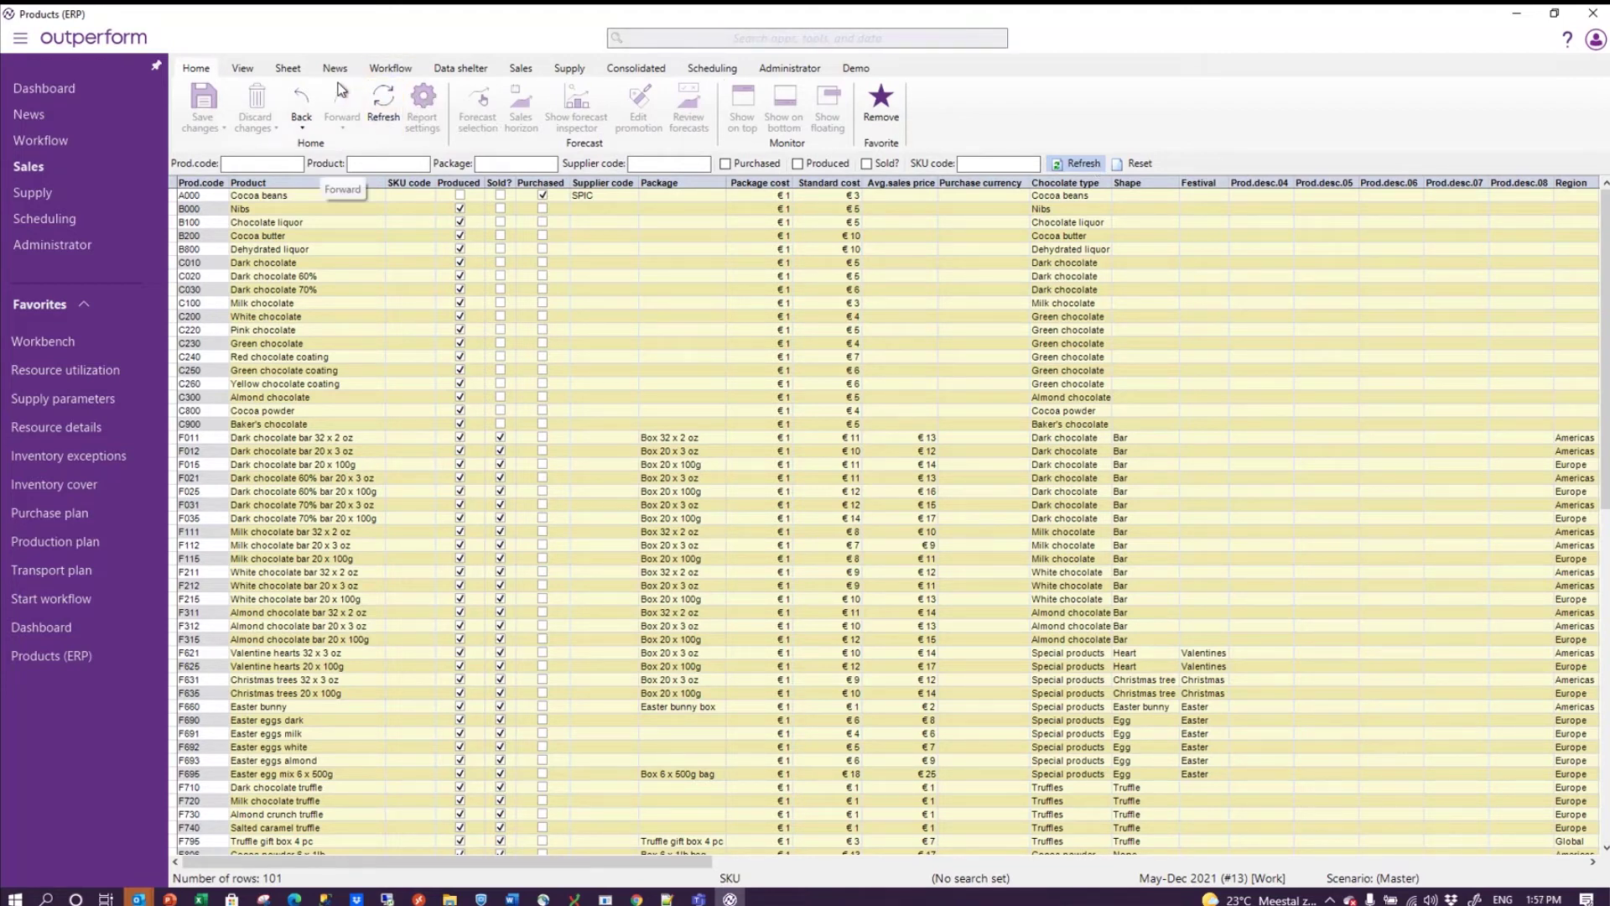
# Step: Open the data shelter's Products app and filter the list by product name dark
pyautogui.click(461, 68)
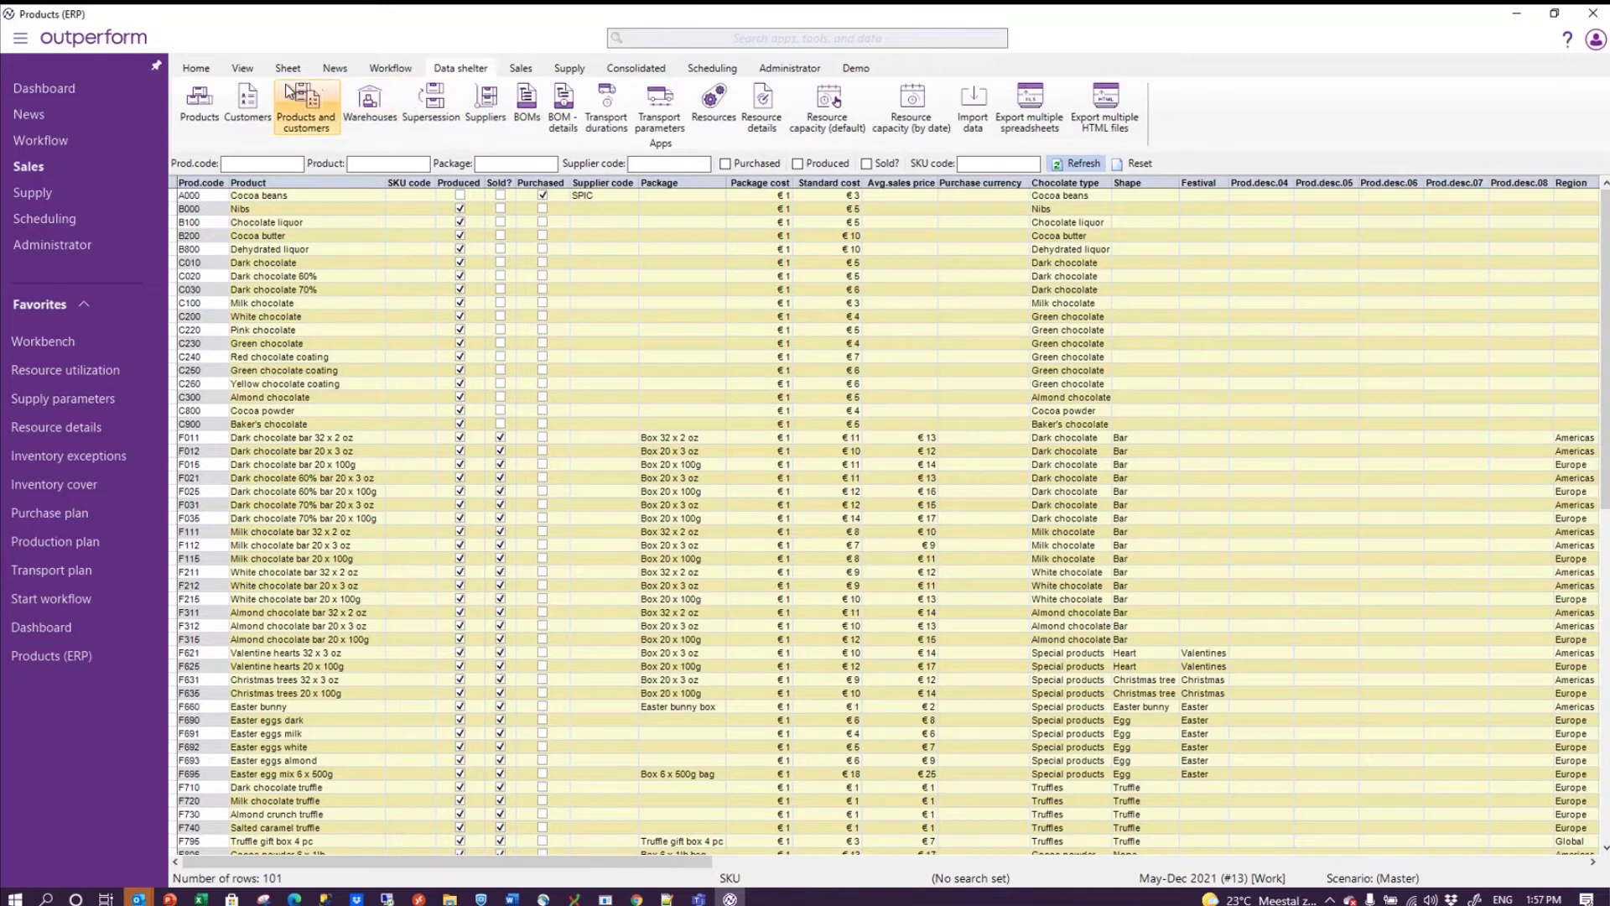
pyautogui.click(200, 101)
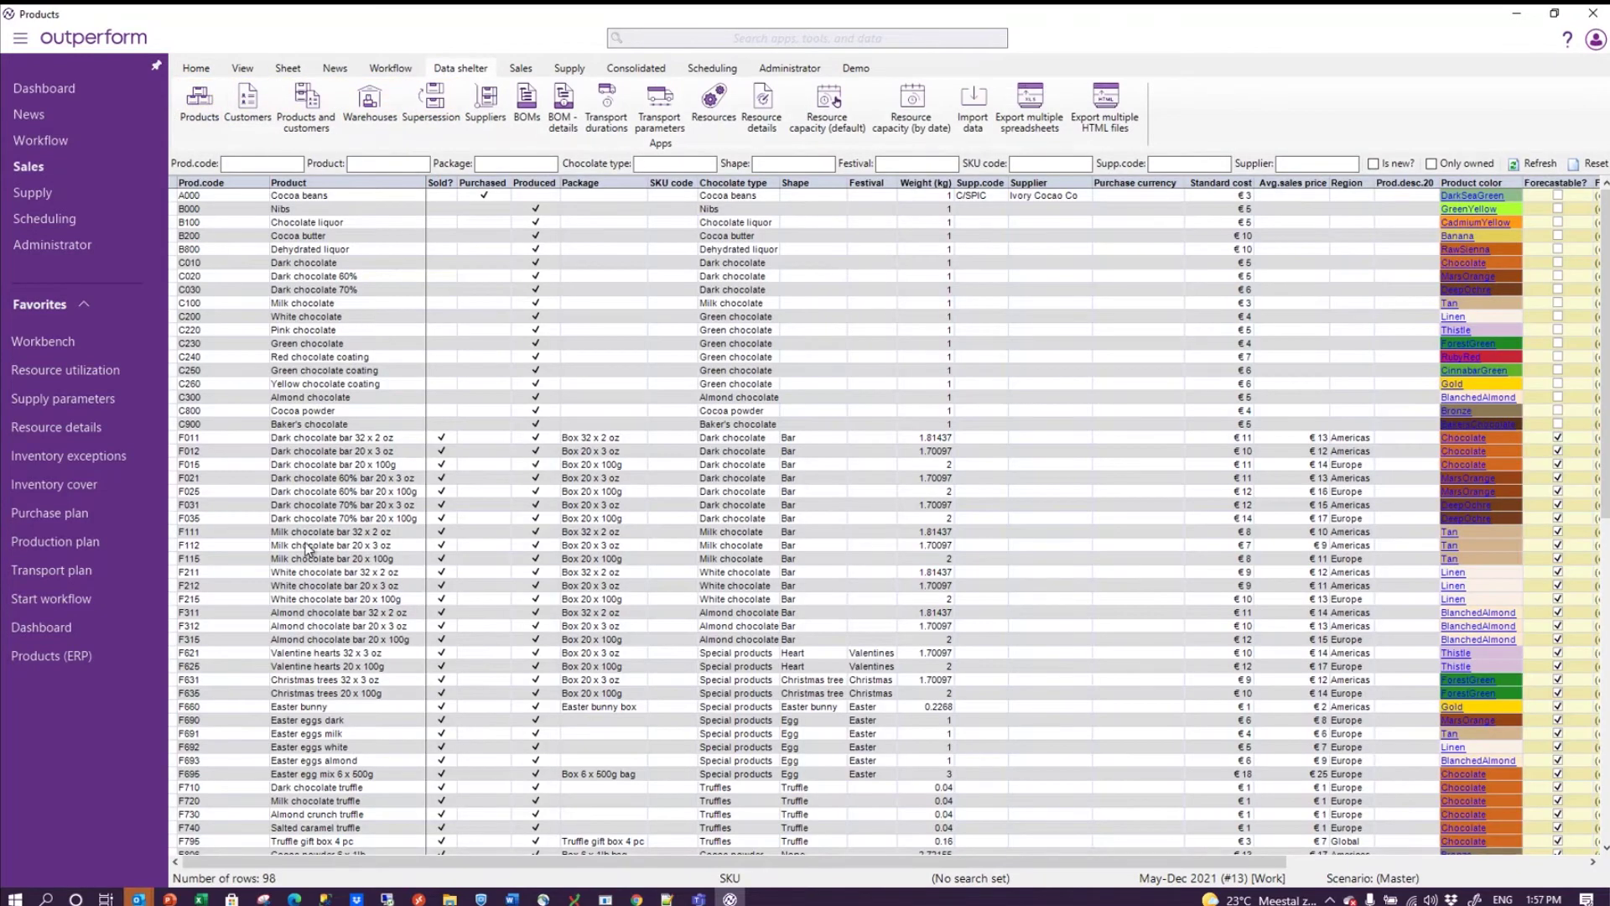
pyautogui.click(365, 165)
pyautogui.write('dark')
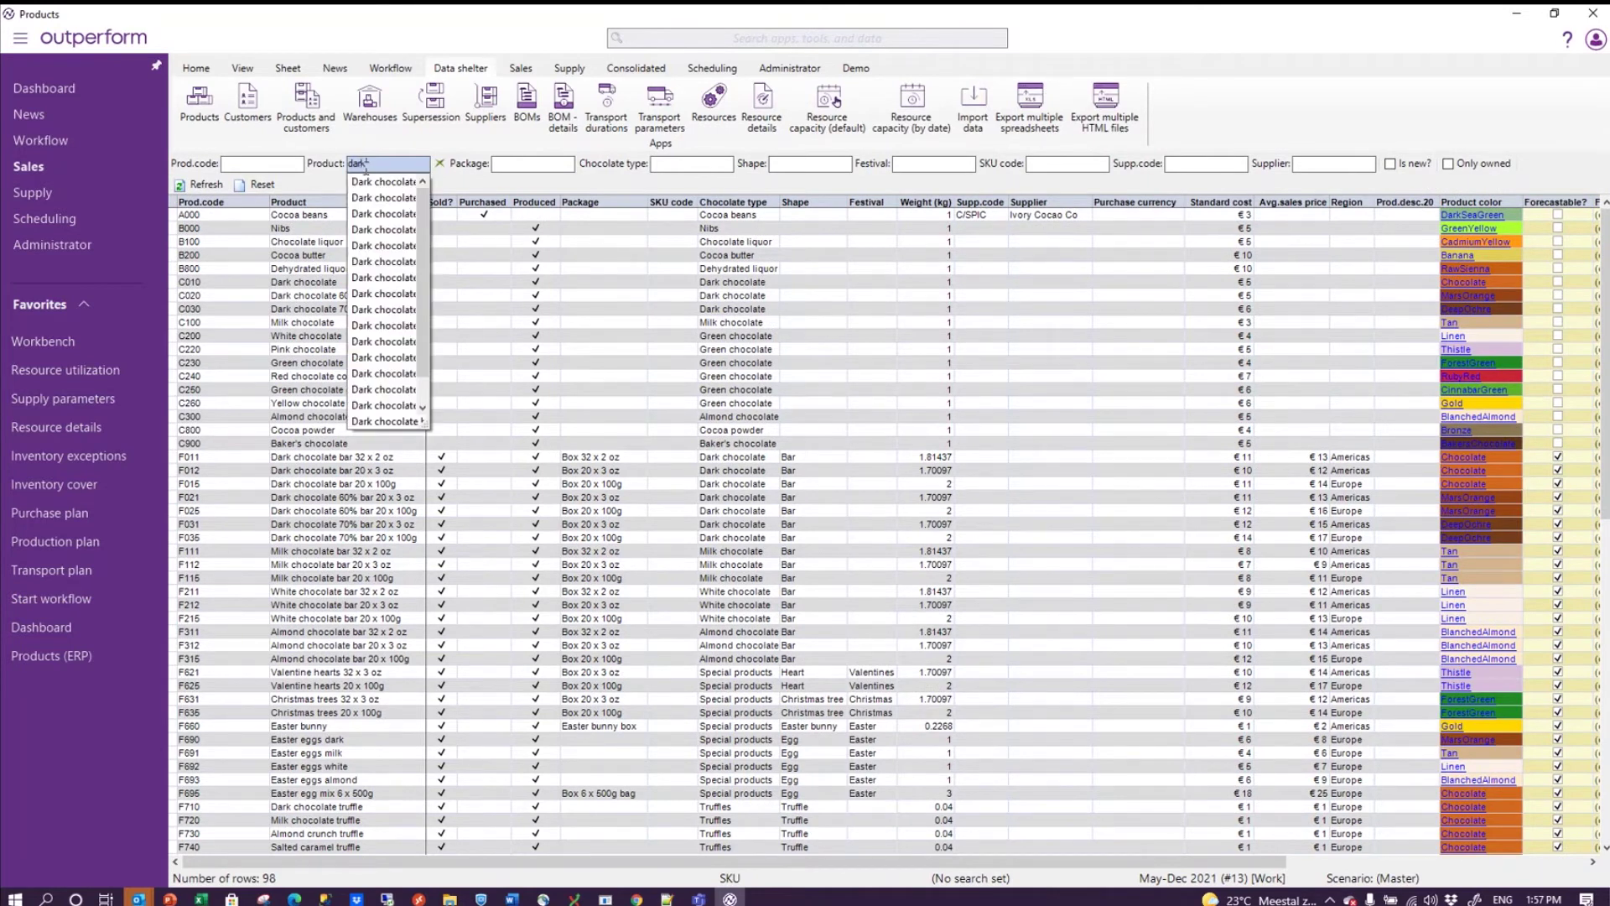
pyautogui.press('Return')
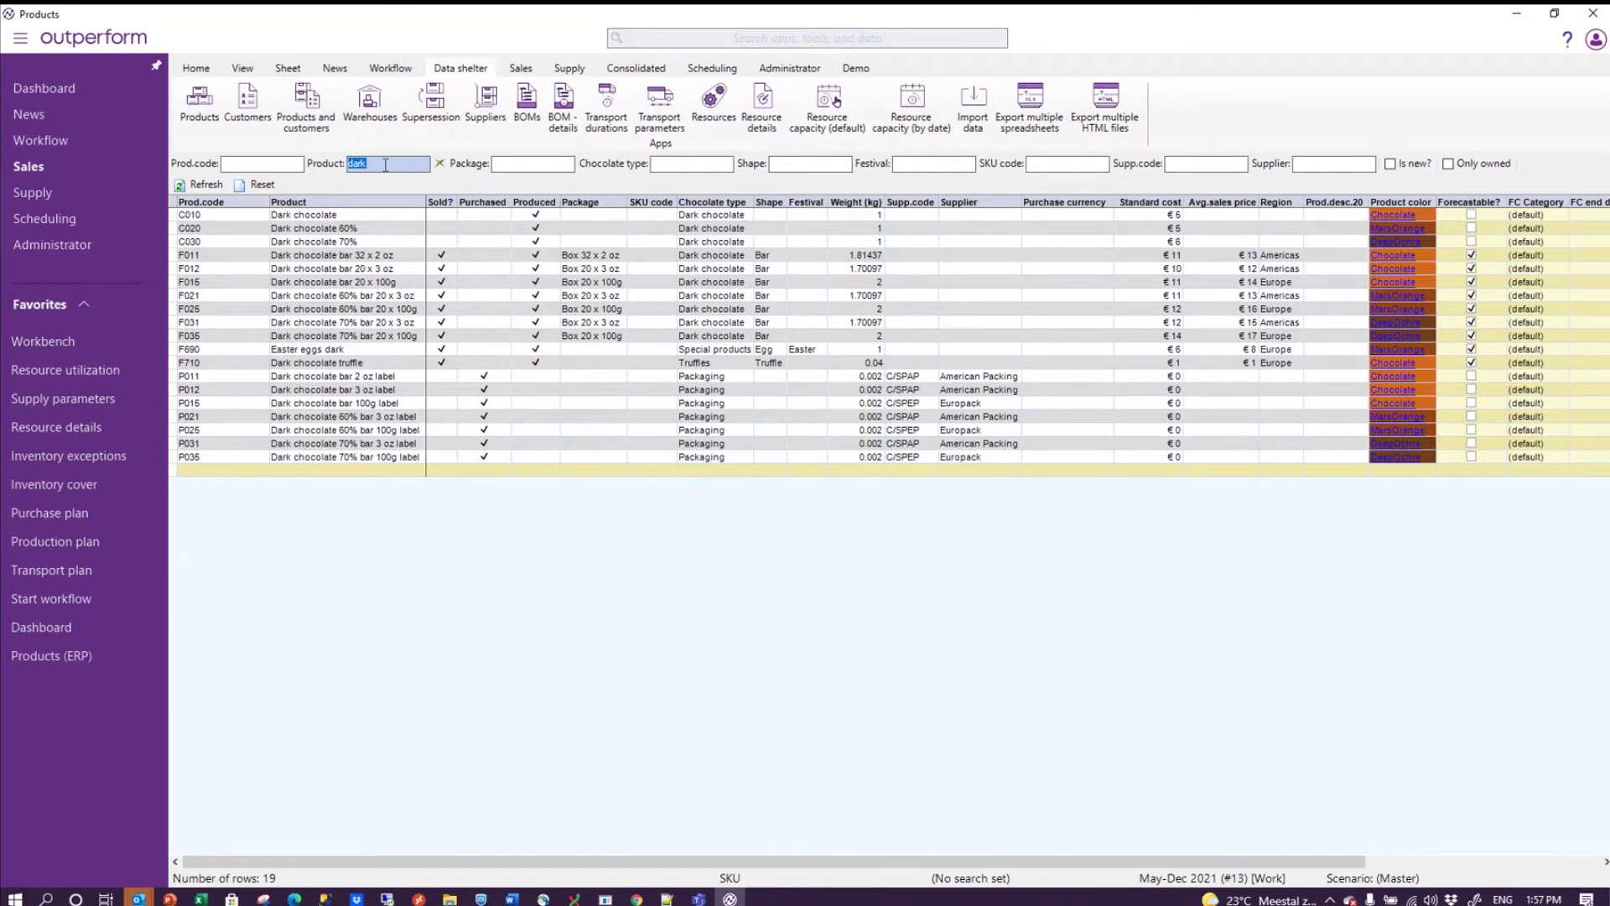
# Step: View the Forecast app with the dark product filter carried over, and return to the Products app
pyautogui.click(521, 68)
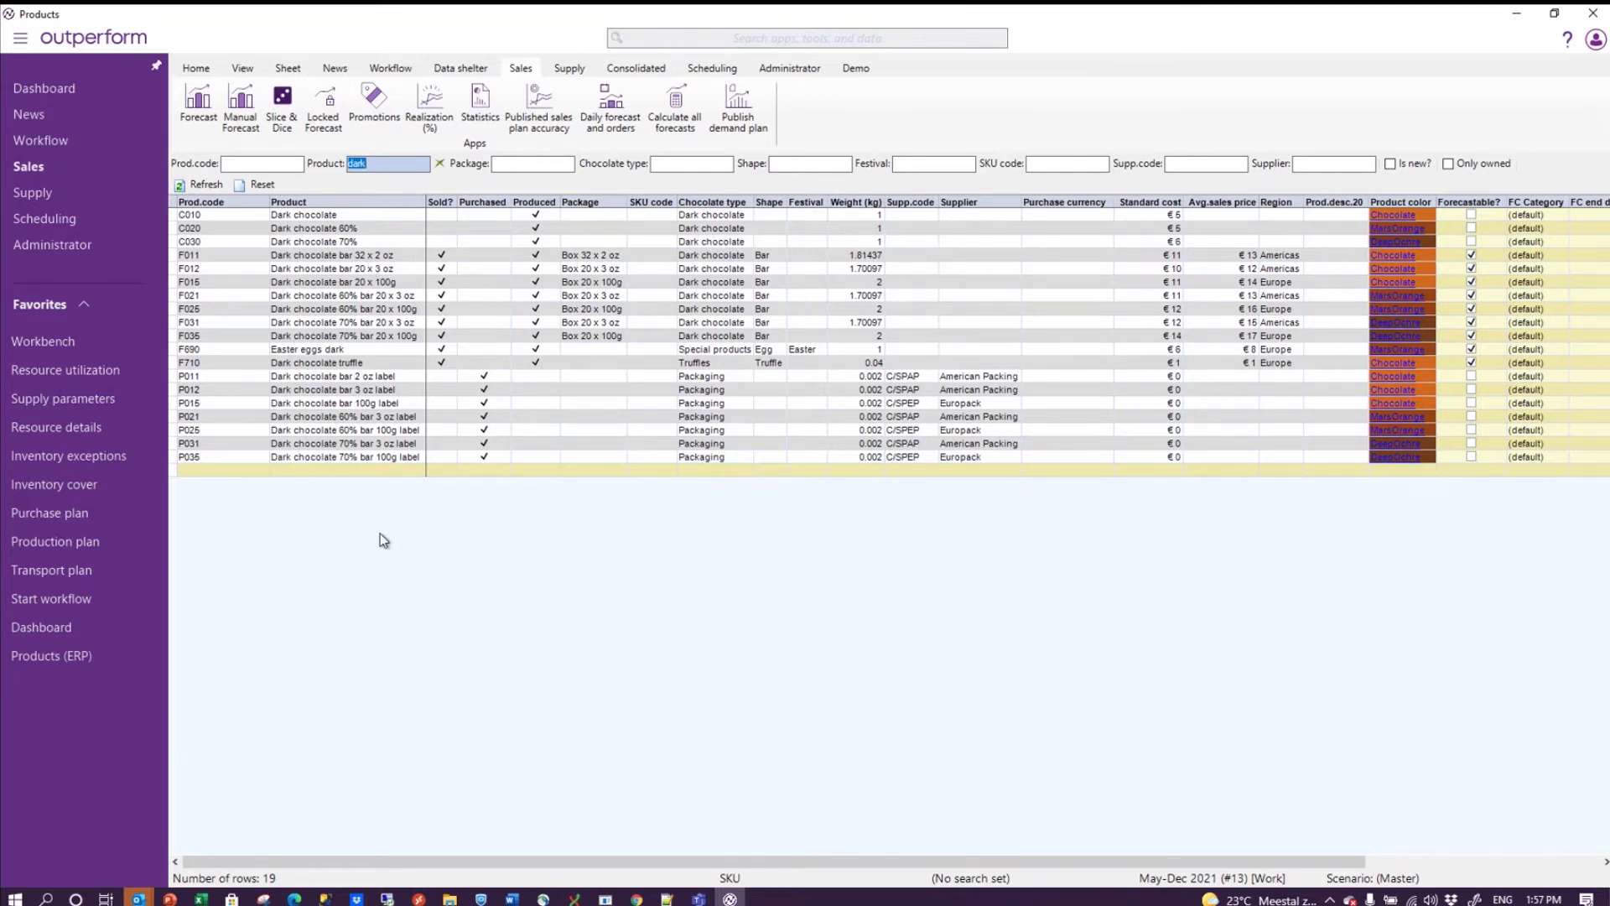
pyautogui.click(195, 107)
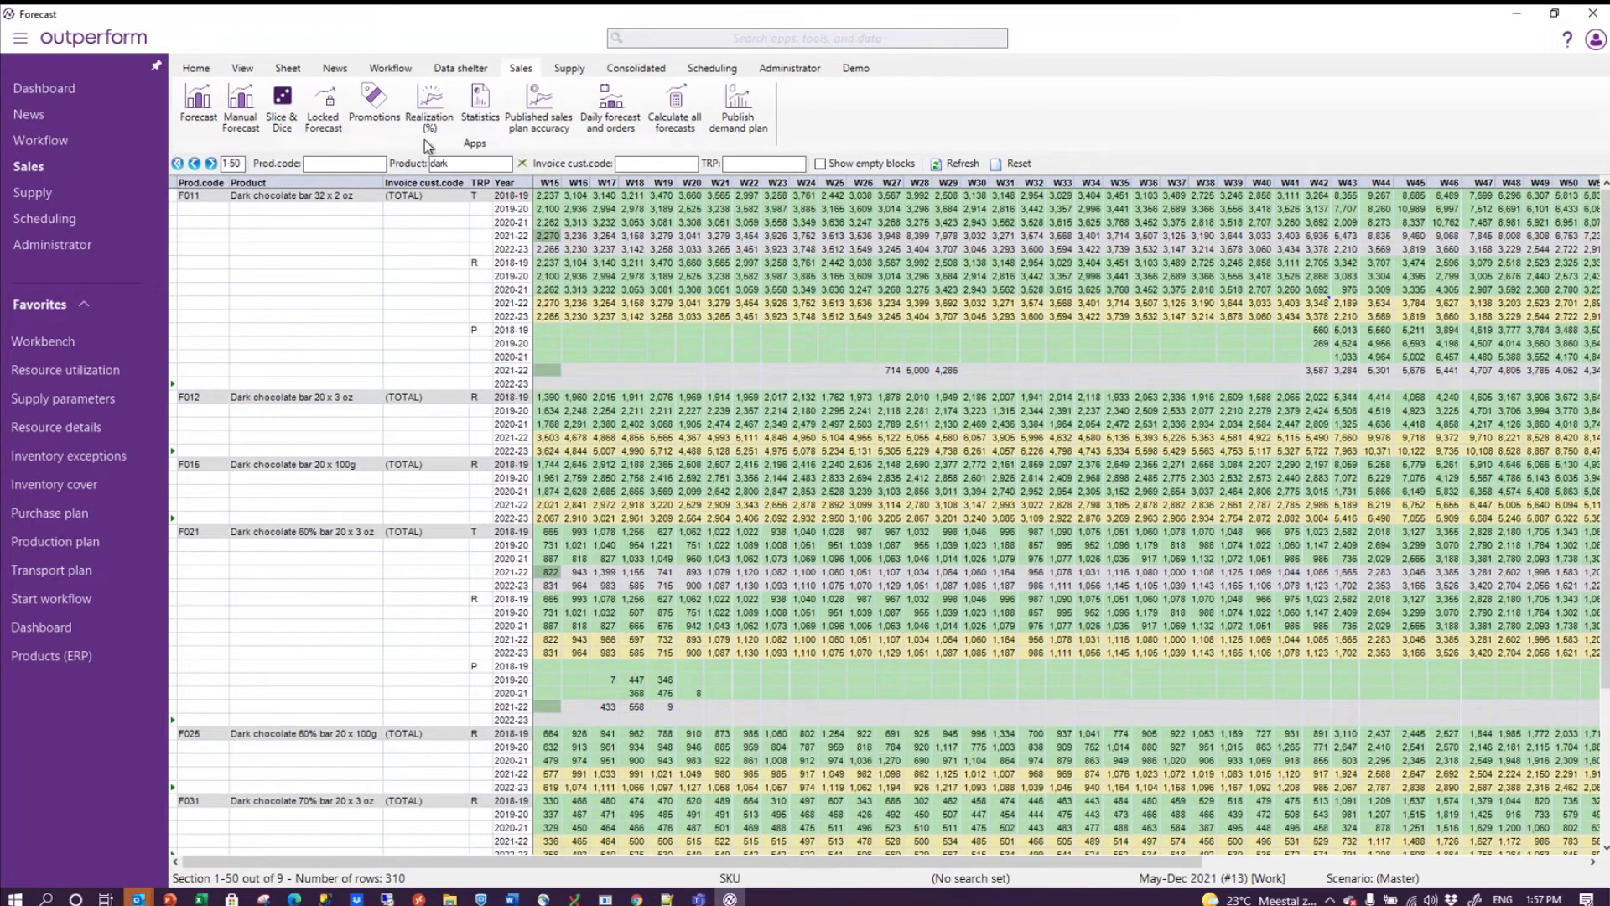
pyautogui.click(462, 67)
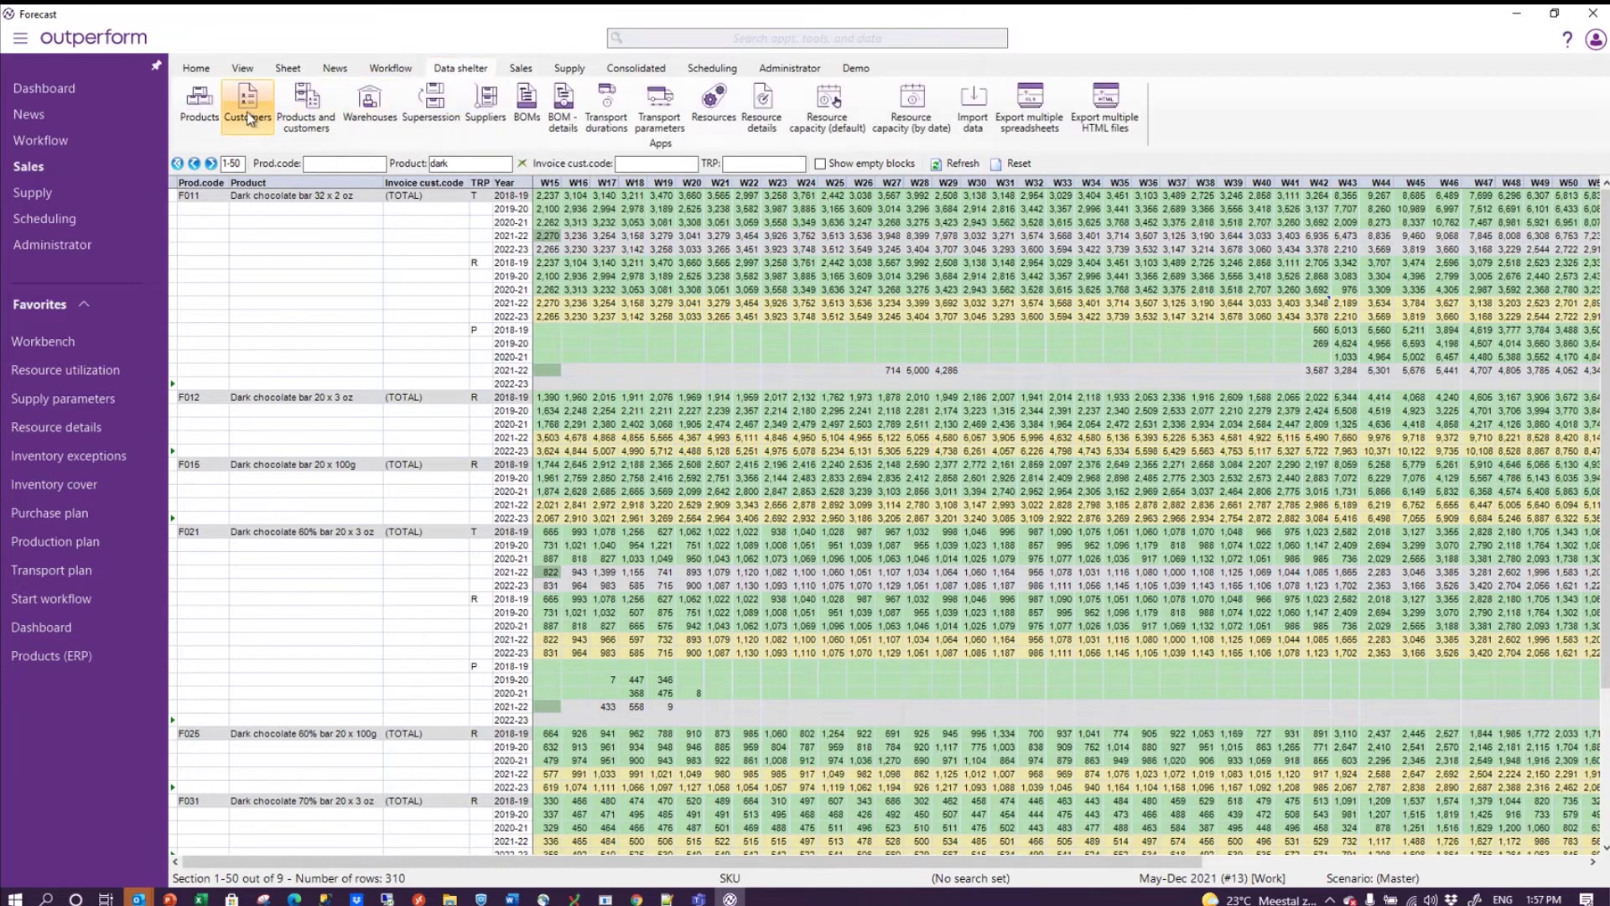
pyautogui.click(206, 118)
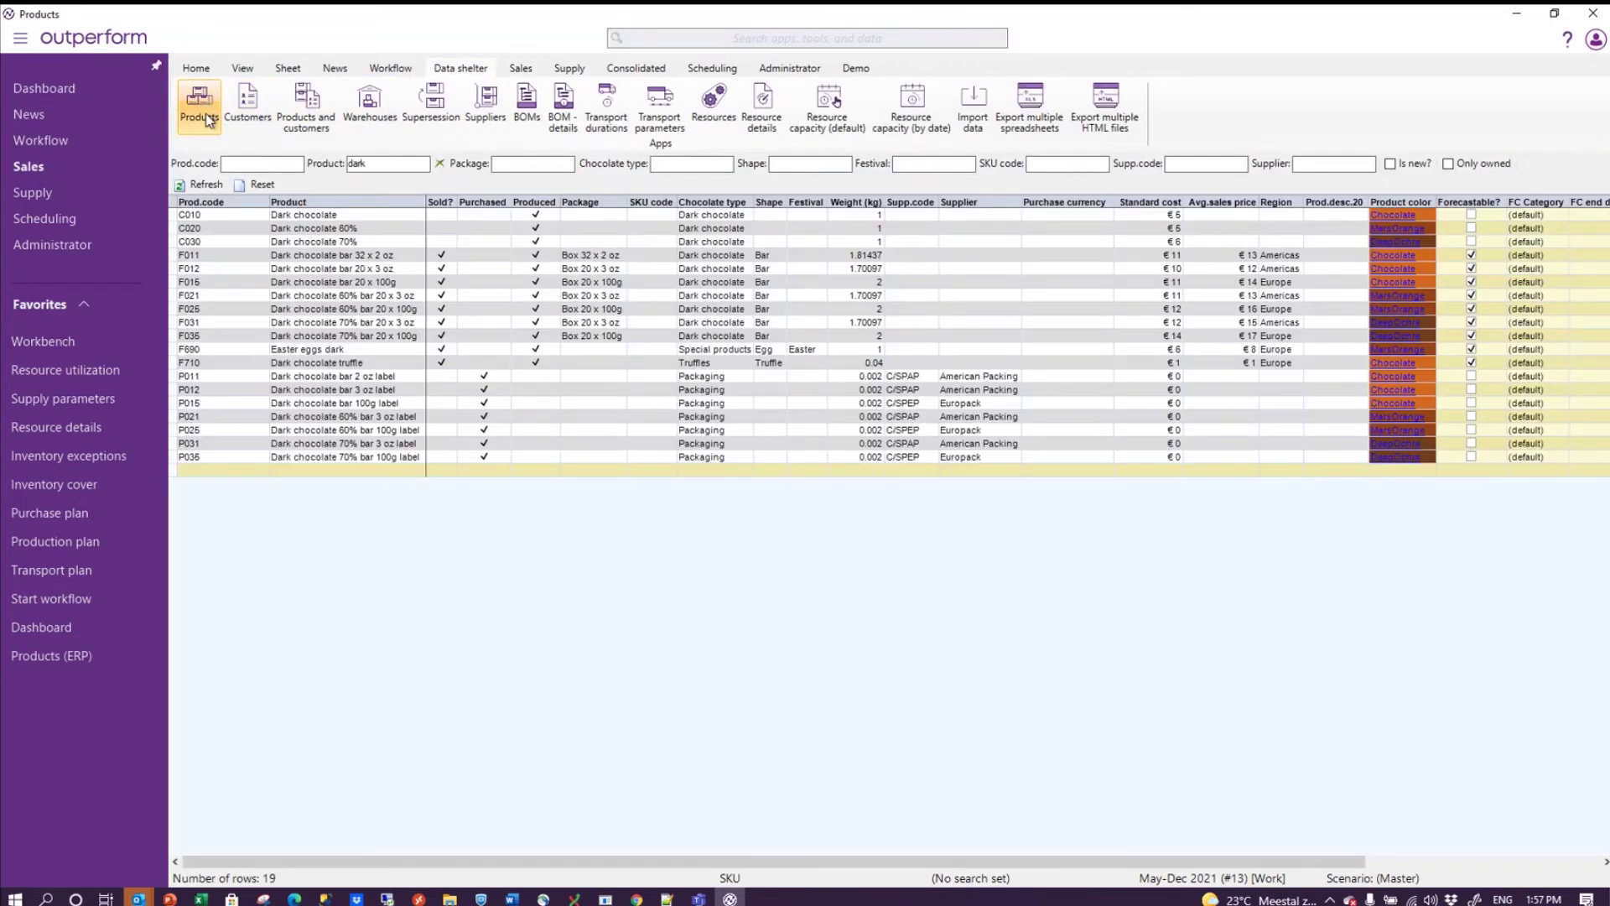
# Step: Clear the product filter and replace the products watchlist with C030, F112 and F691, activating the watchlist
pyautogui.click(439, 163)
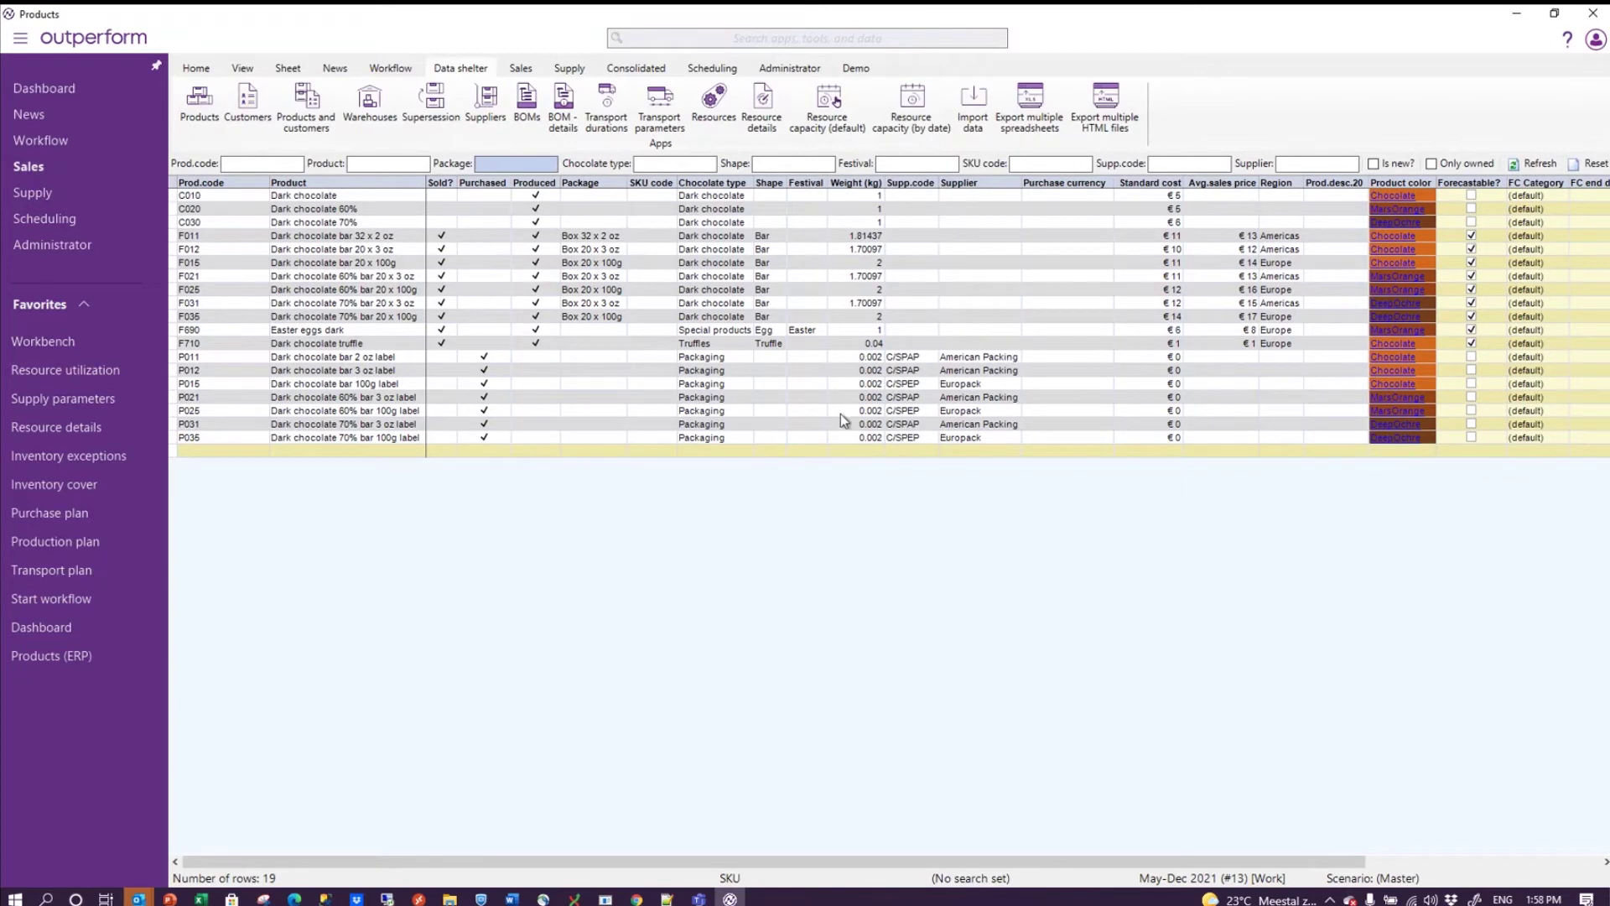
pyautogui.click(800, 522)
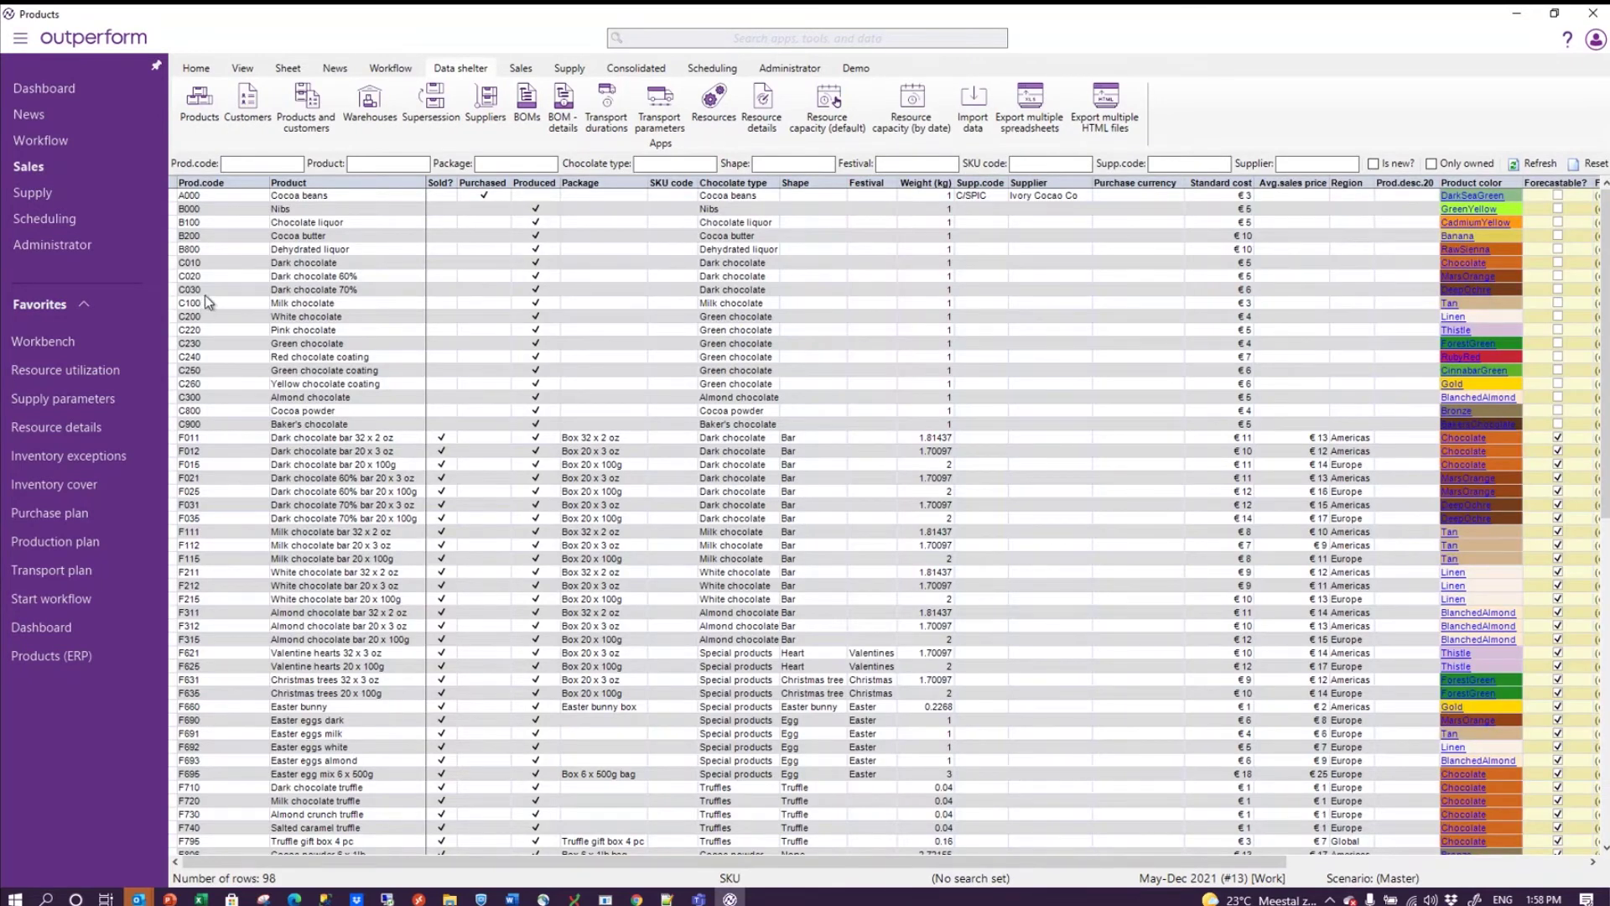
pyautogui.click(203, 292)
pyautogui.keyDown('ctrl'); pyautogui.click(212, 548); pyautogui.keyUp('ctrl')
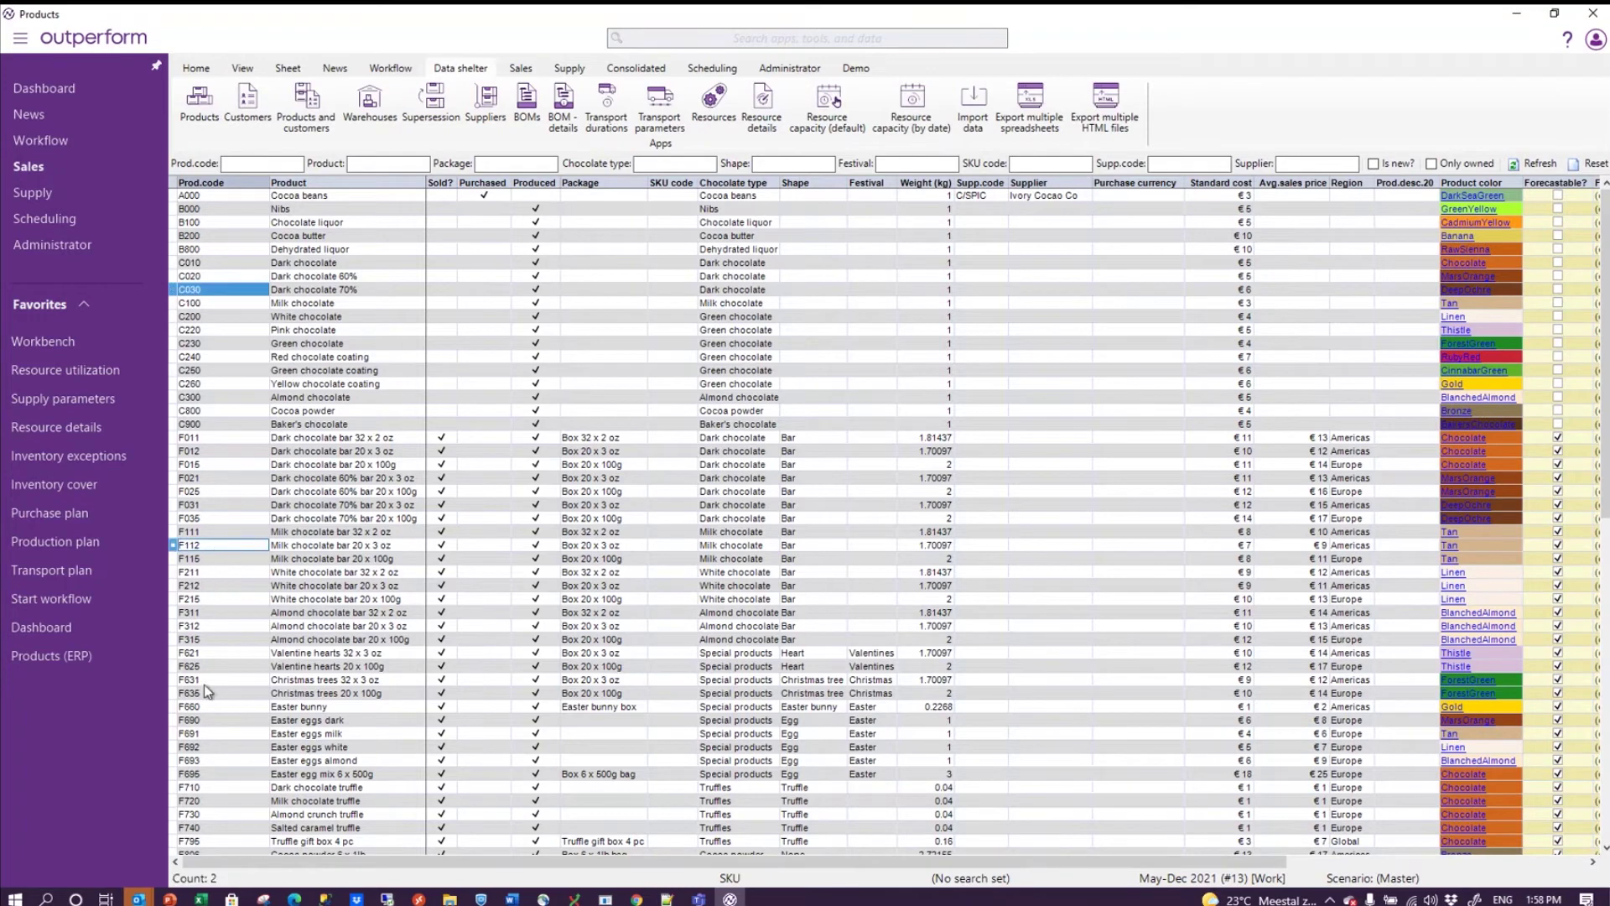
pyautogui.keyDown('ctrl'); pyautogui.click(210, 733); pyautogui.keyUp('ctrl')
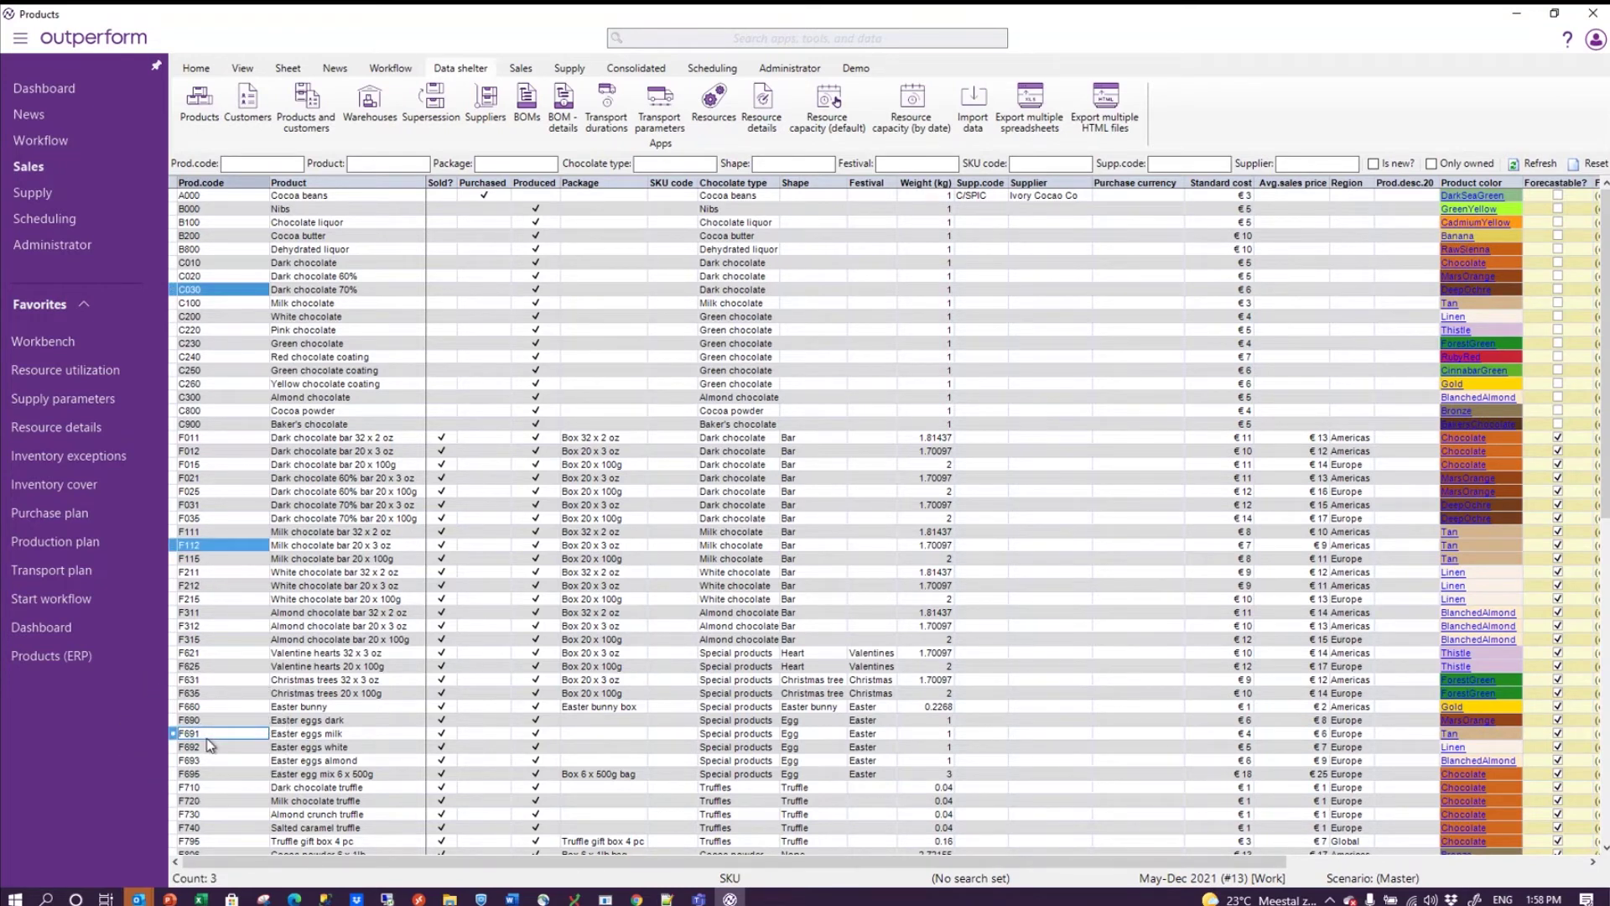
pyautogui.rightClick(237, 735)
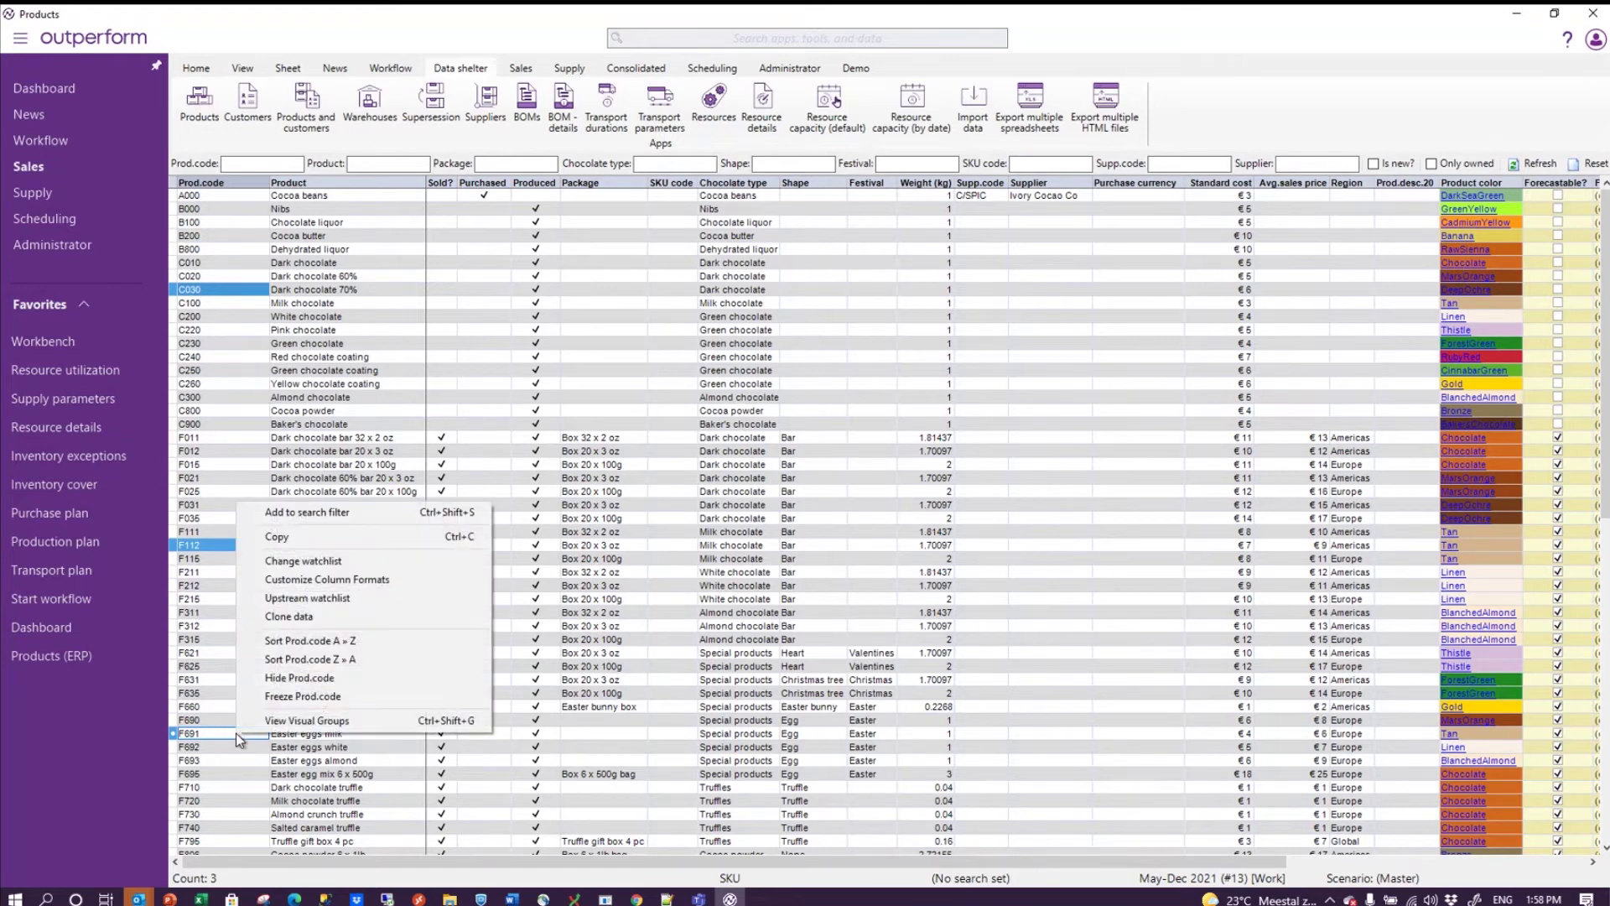
pyautogui.click(304, 562)
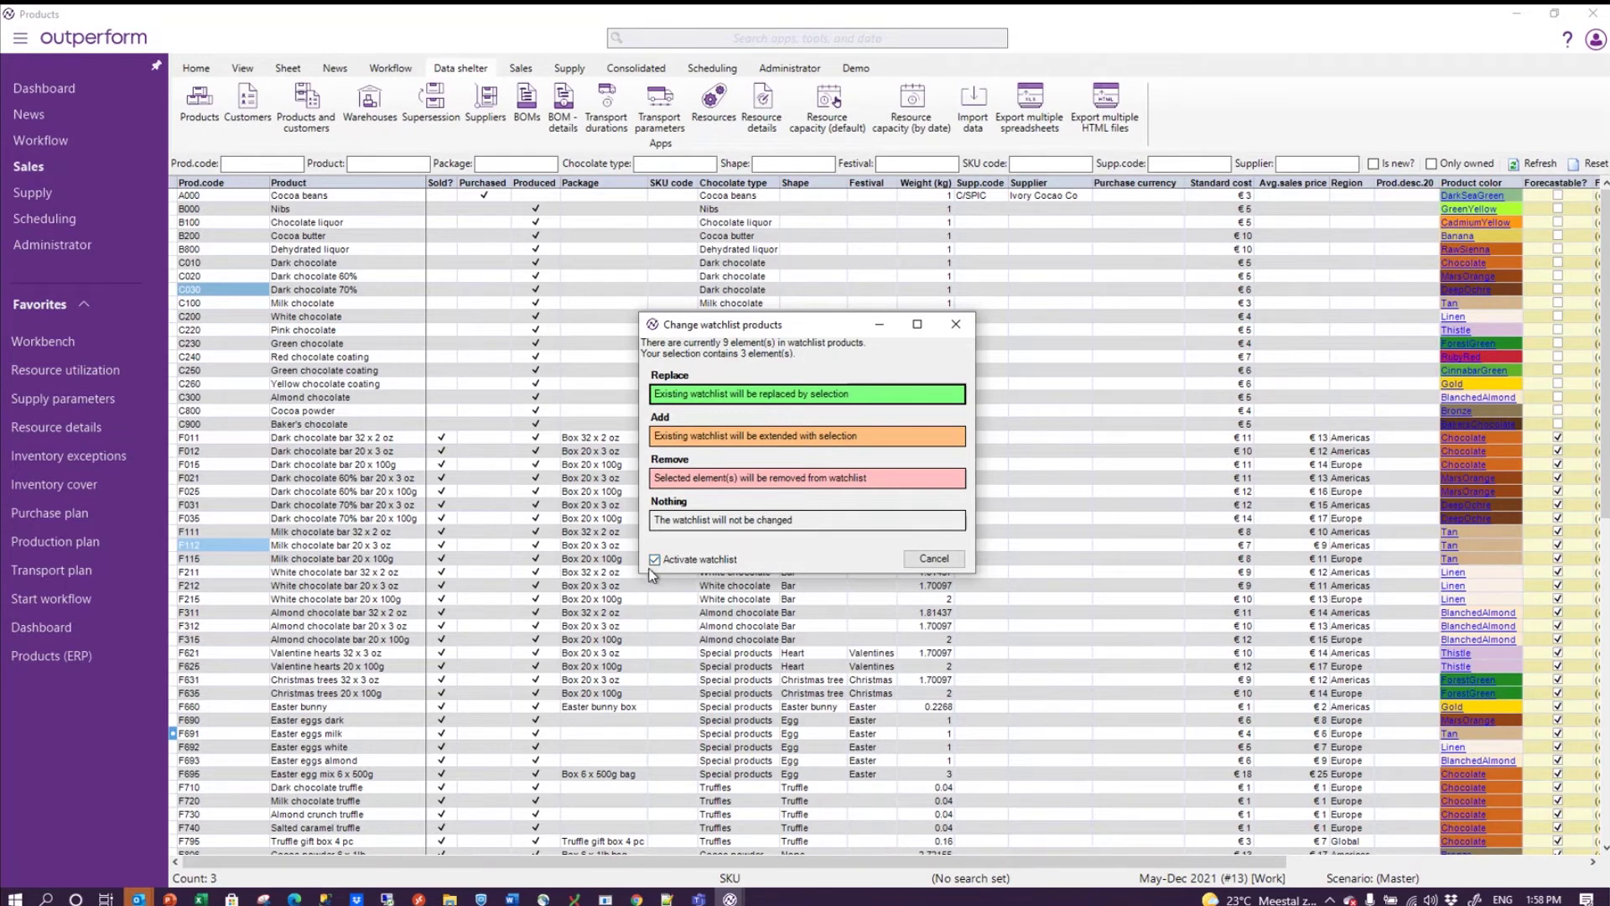
pyautogui.click(829, 394)
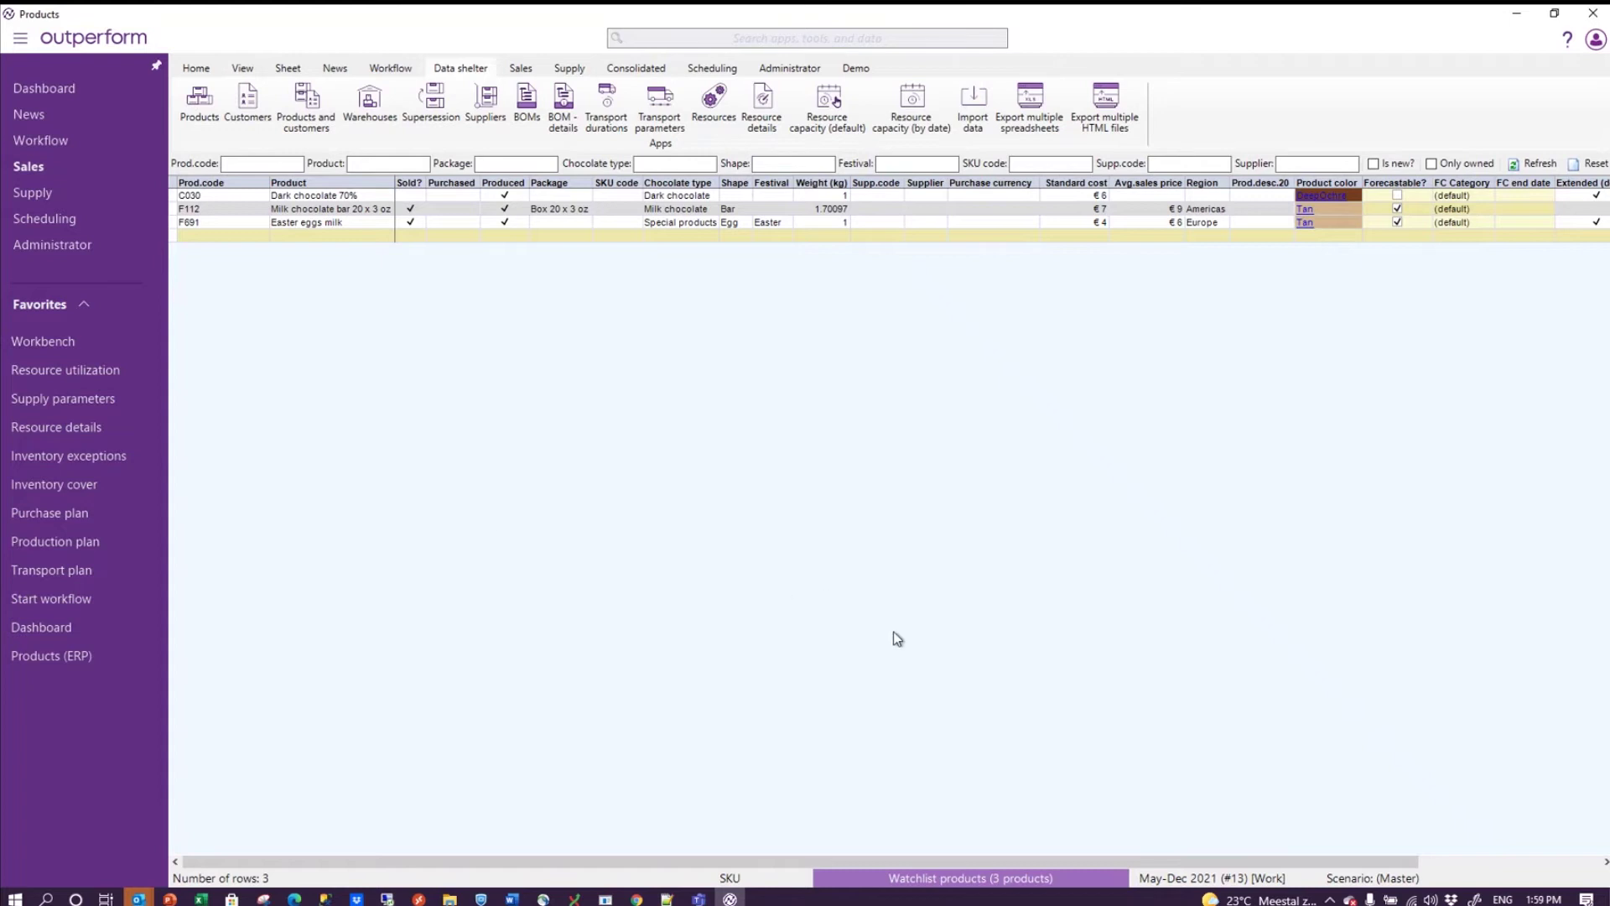
# Step: Review the search sets, then stop including the Watchlist products set and save the change
pyautogui.click(975, 881)
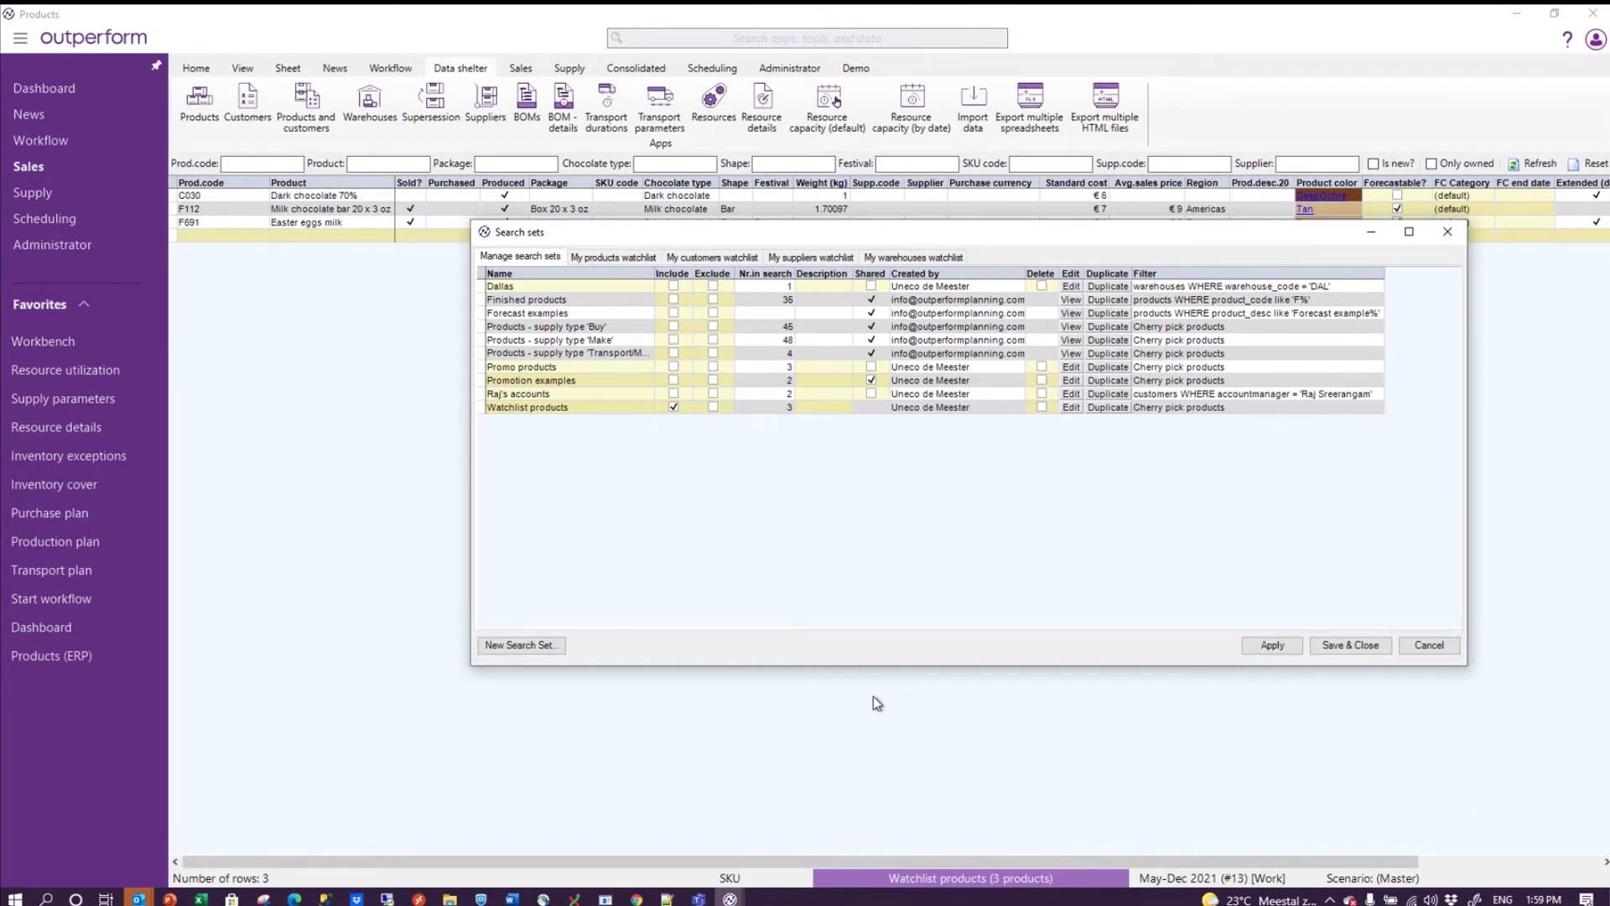
pyautogui.click(1446, 646)
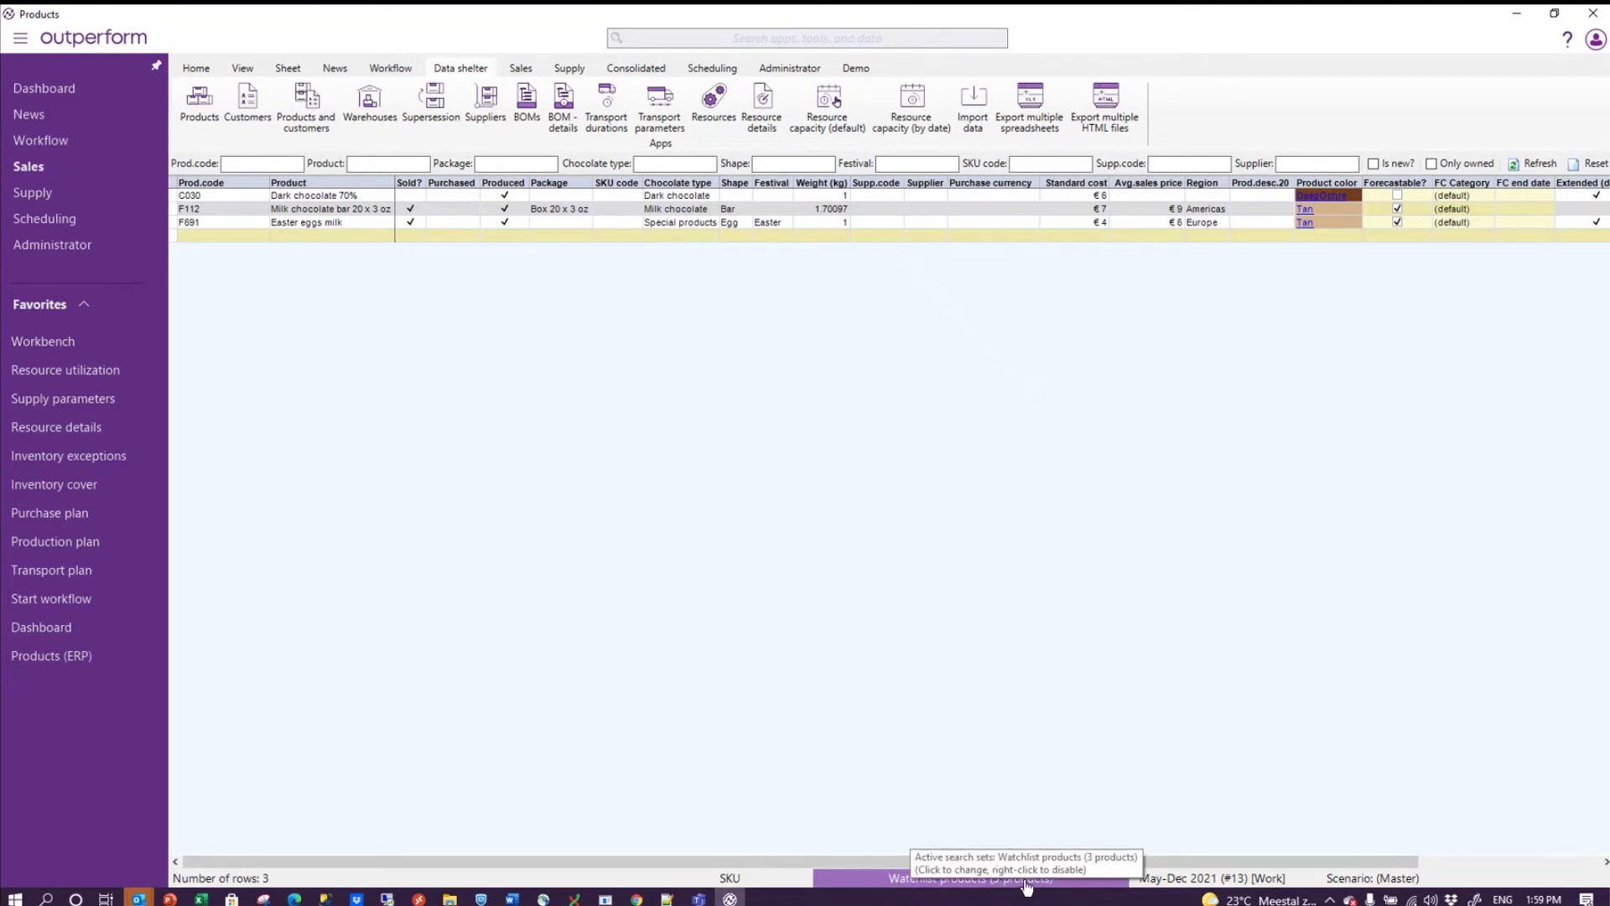
pyautogui.click(931, 881)
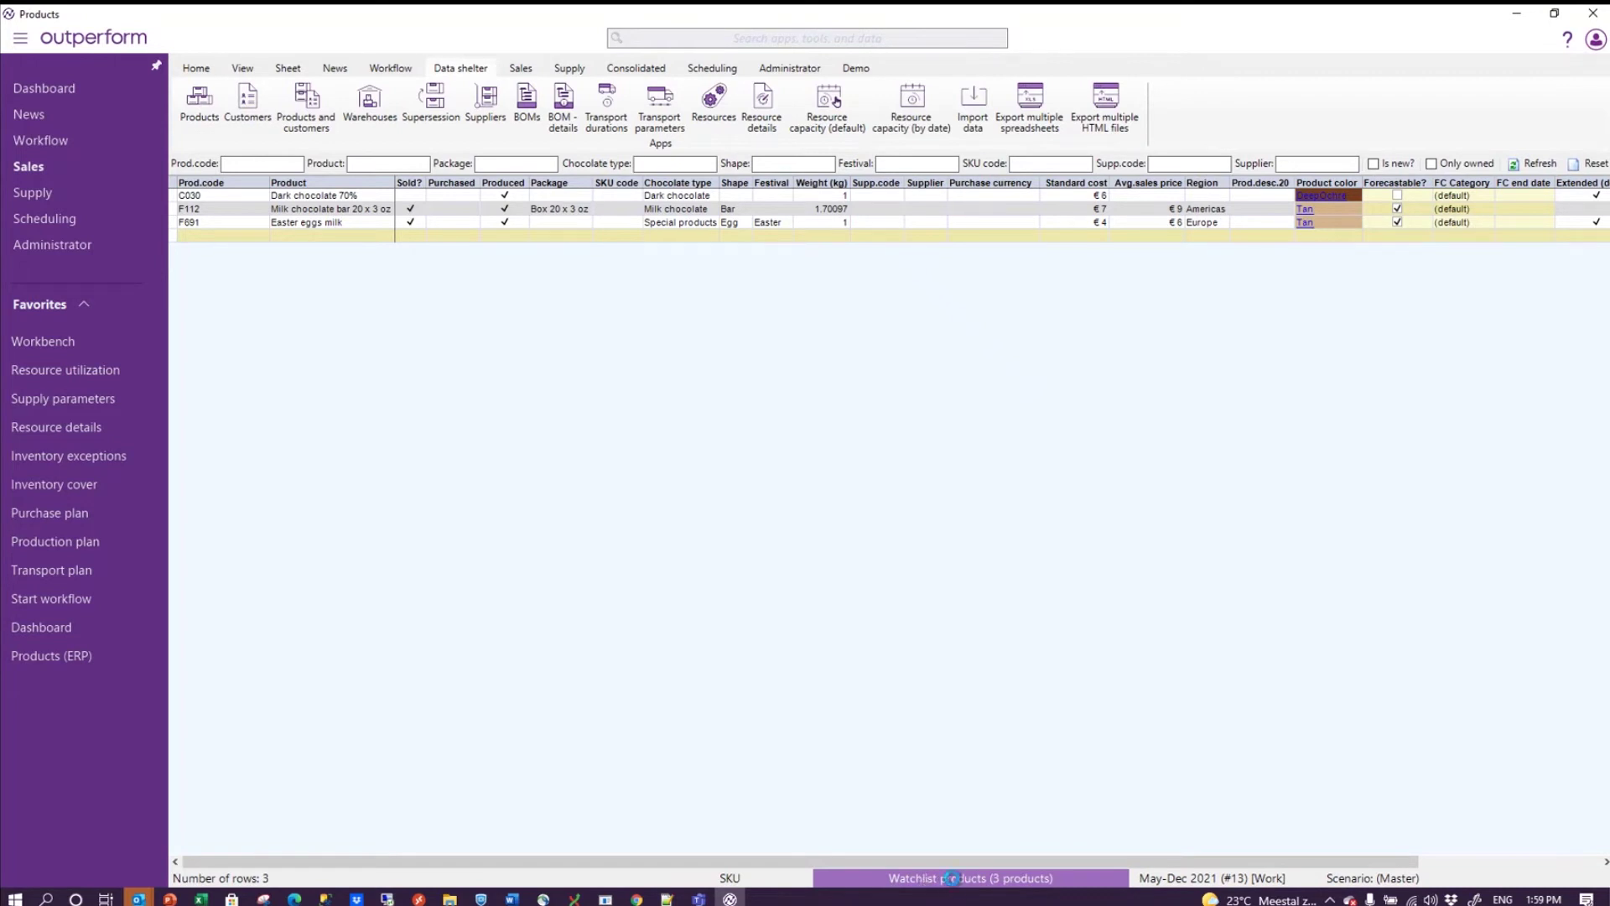
pyautogui.click(681, 407)
pyautogui.click(676, 407)
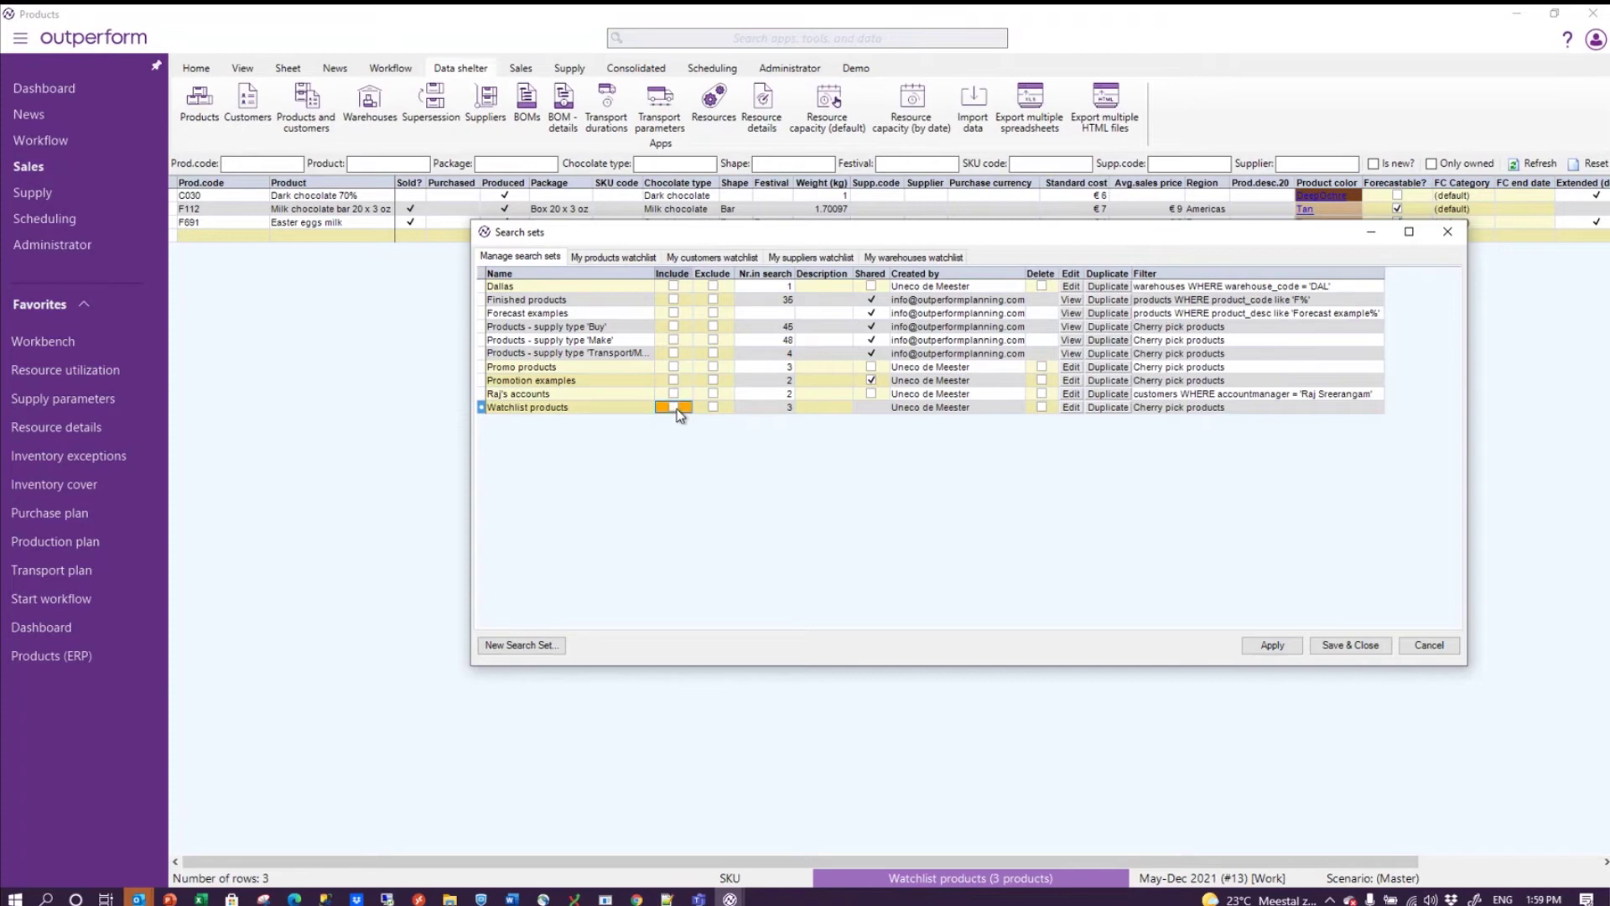
pyautogui.click(1350, 648)
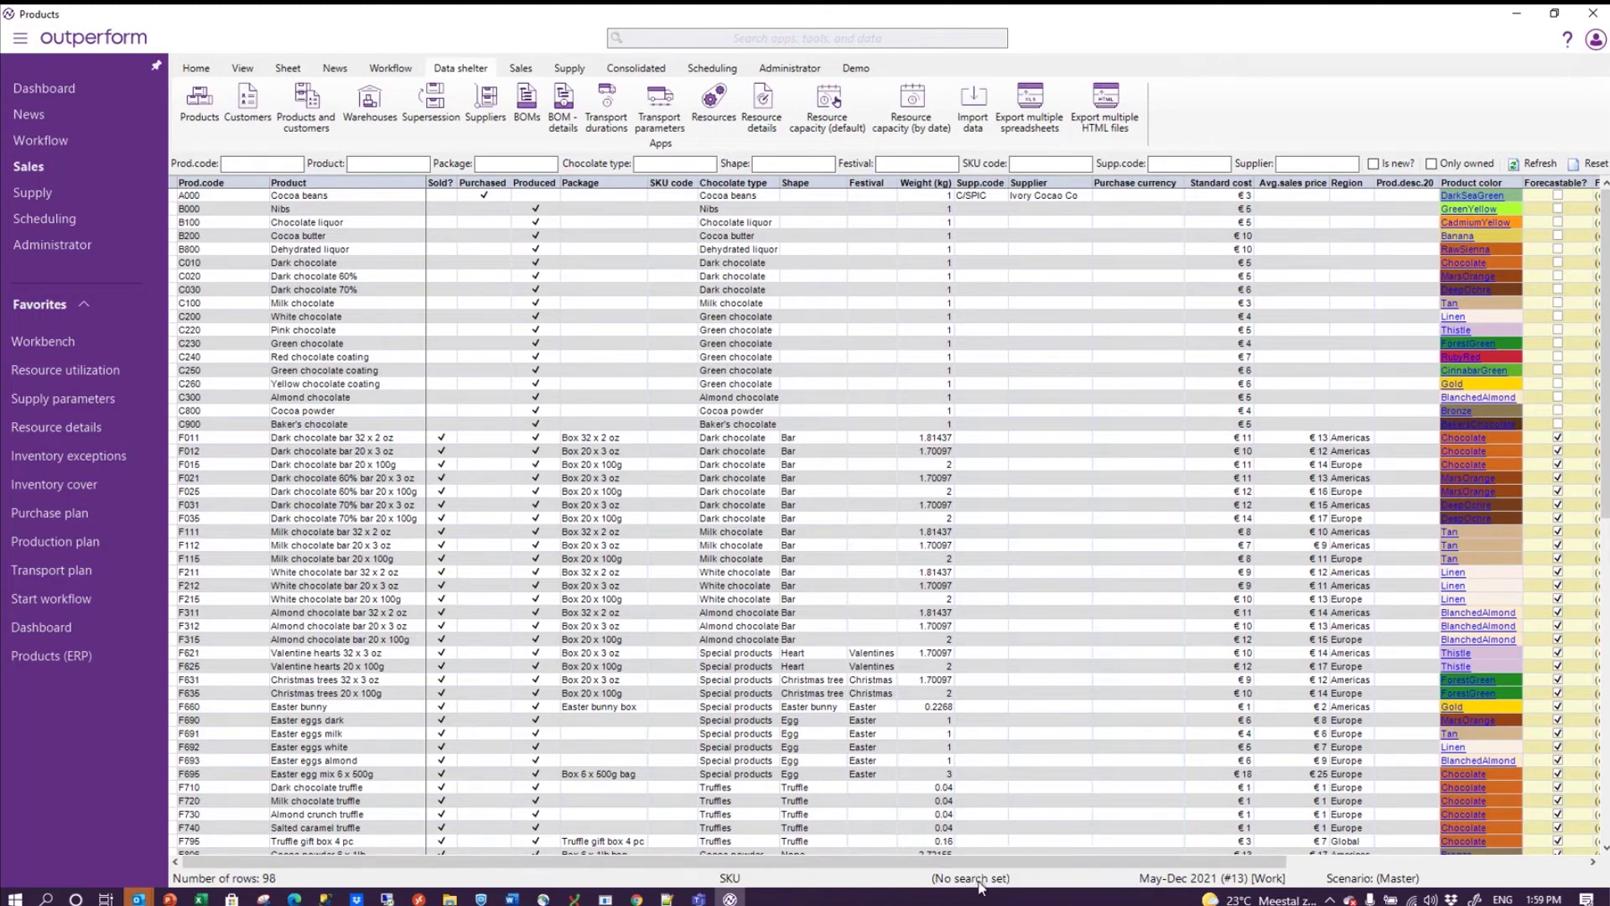
# Step: Include the Finished products search set and apply it to the product list
pyautogui.click(977, 885)
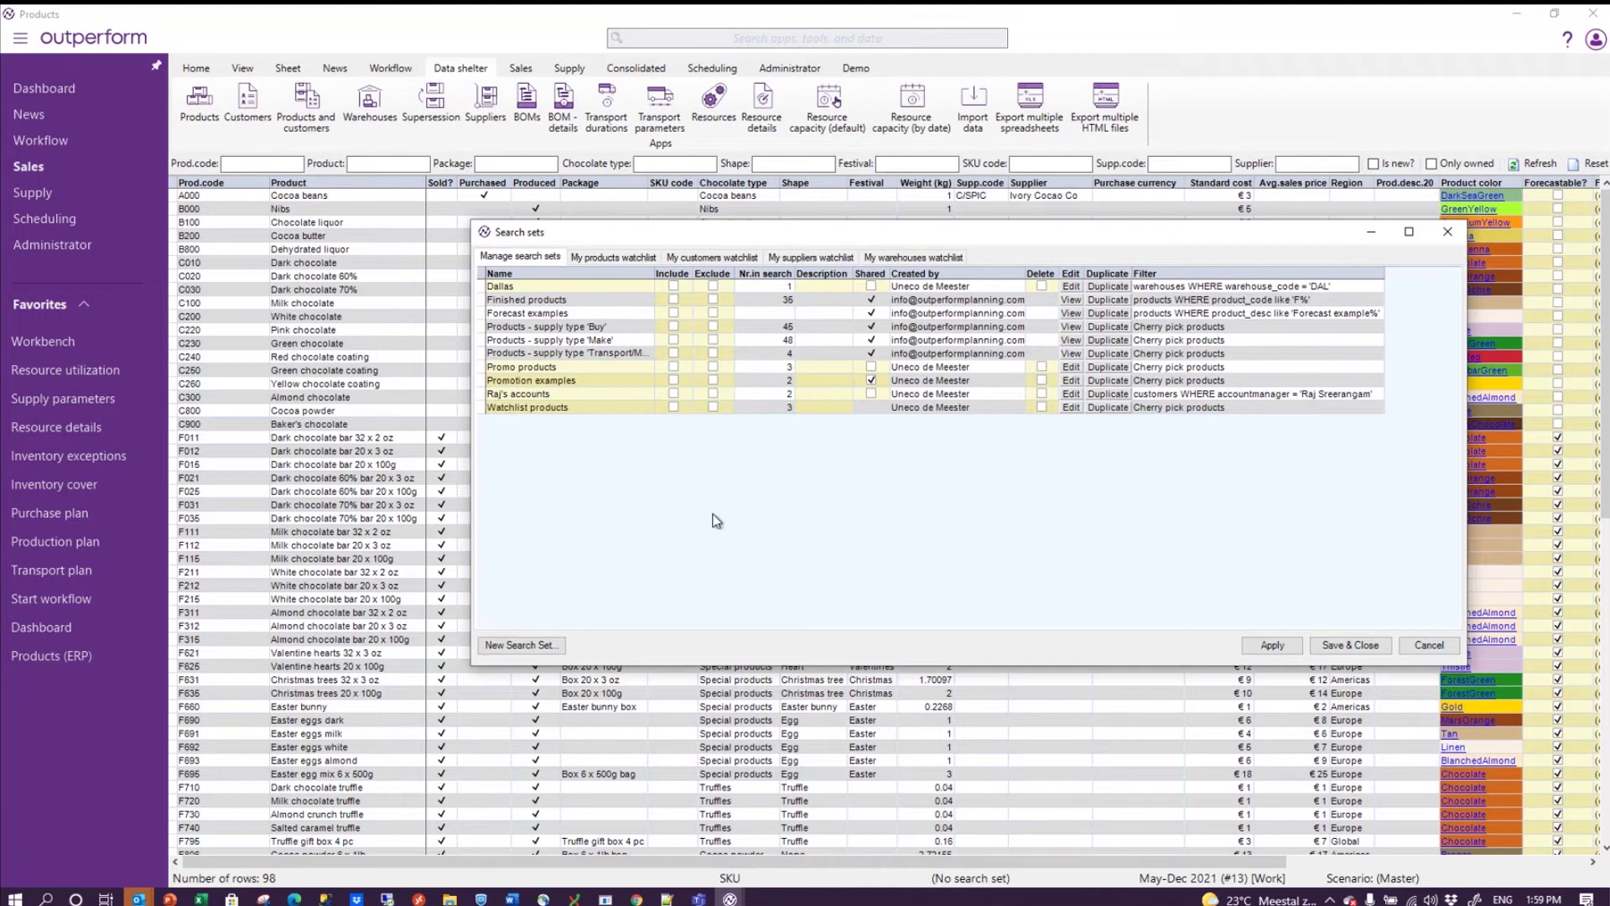
pyautogui.click(674, 299)
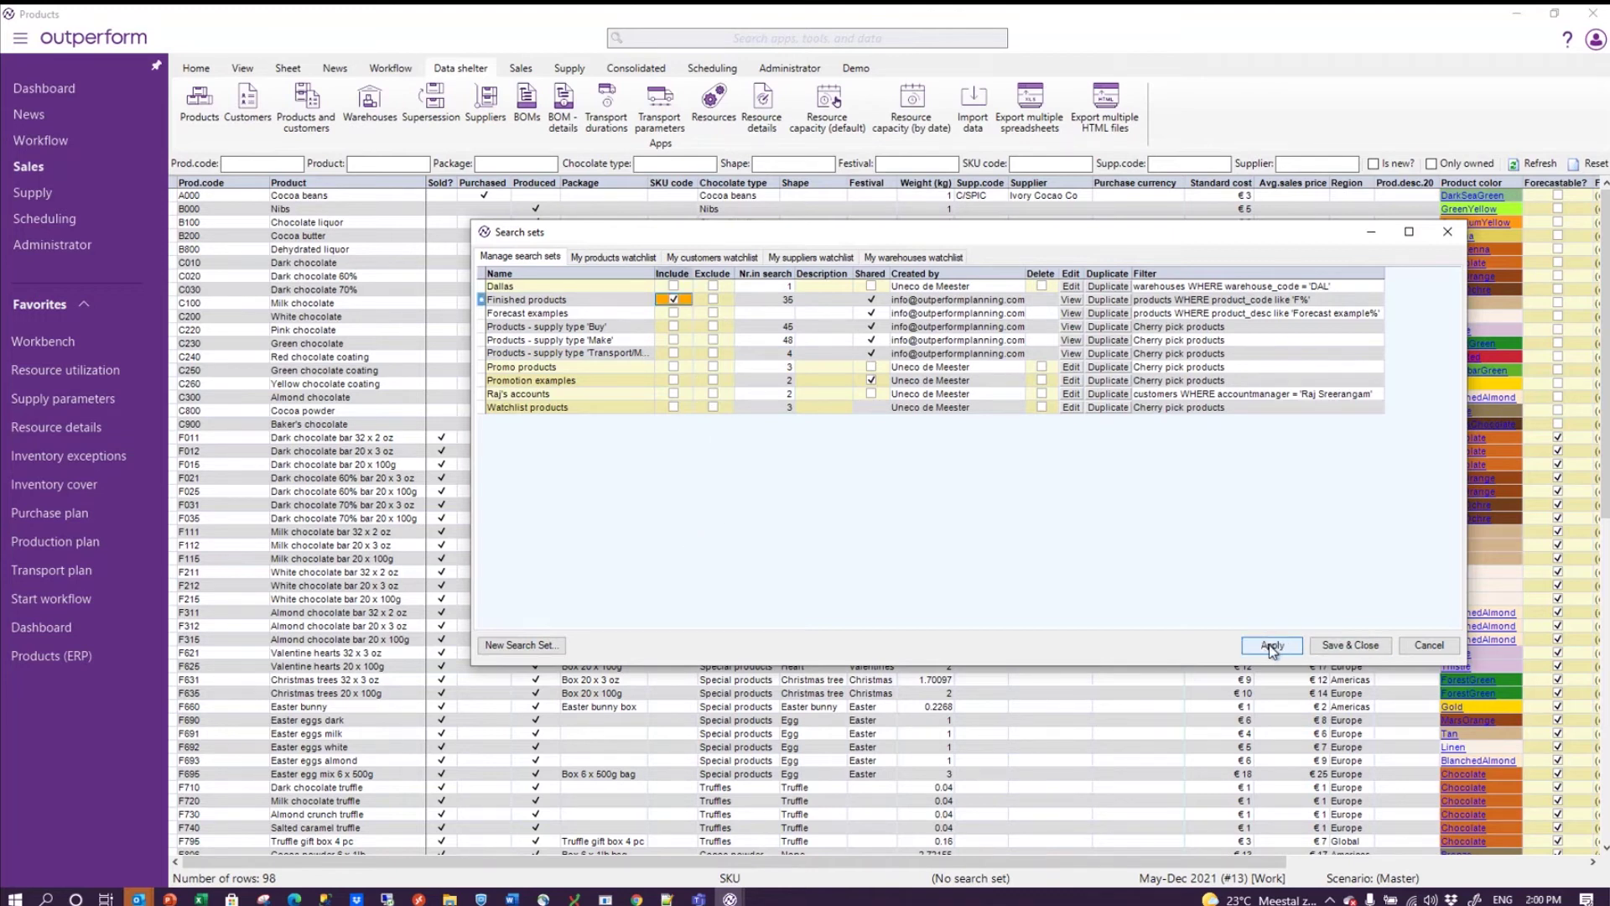
pyautogui.click(1272, 645)
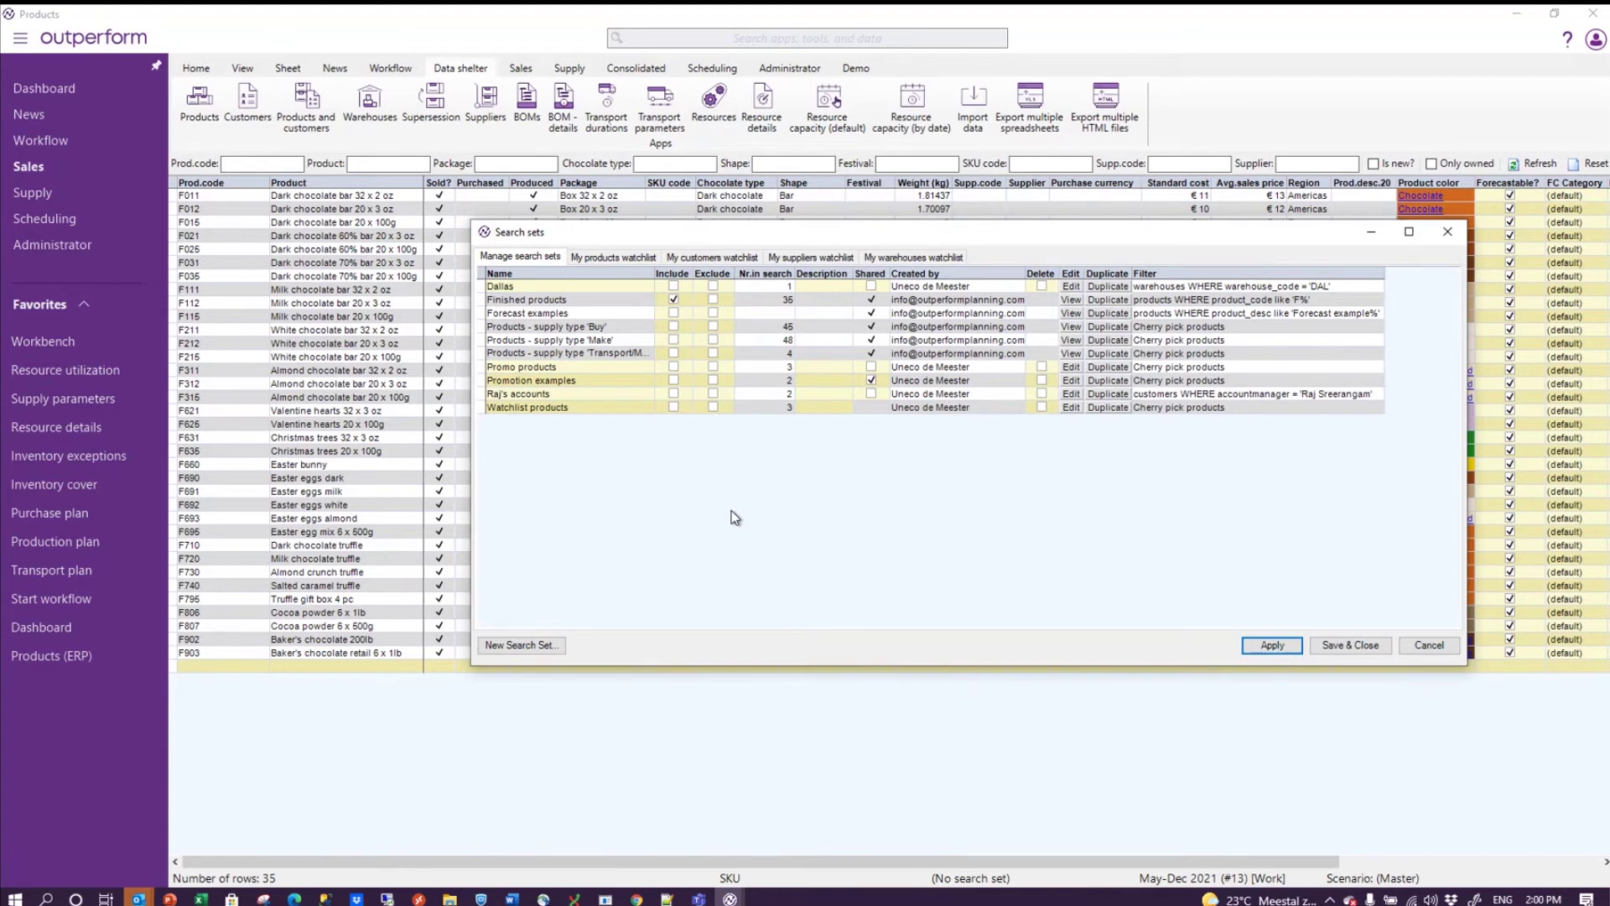
# Step: Start a new product search set and cherry-pick the products F011, F012 and F015
pyautogui.click(520, 646)
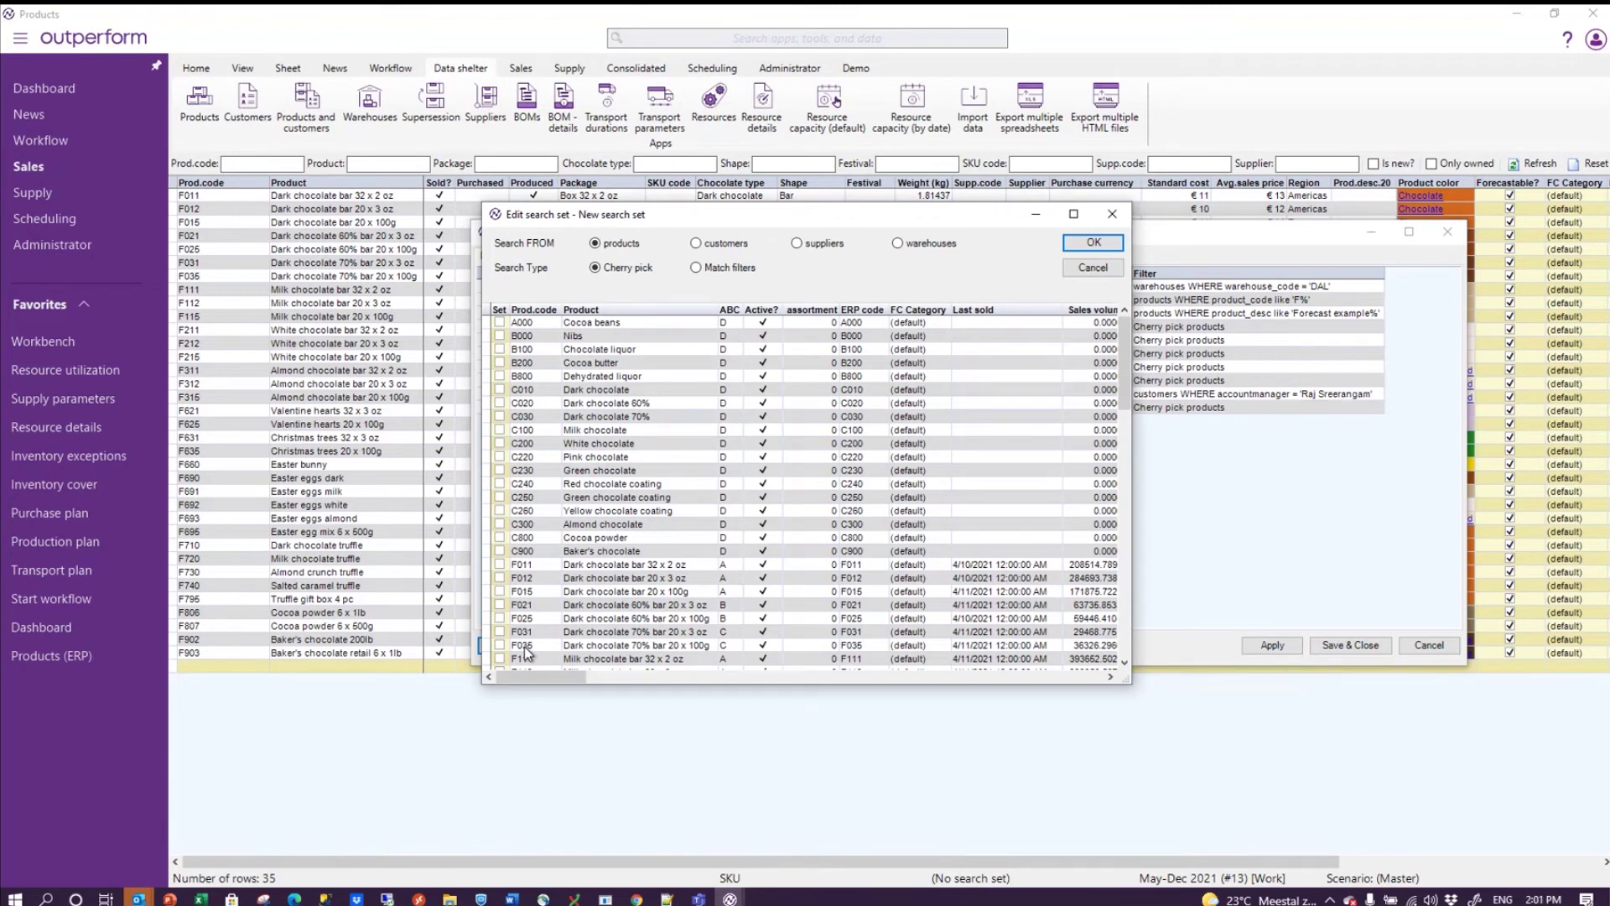
pyautogui.click(500, 564)
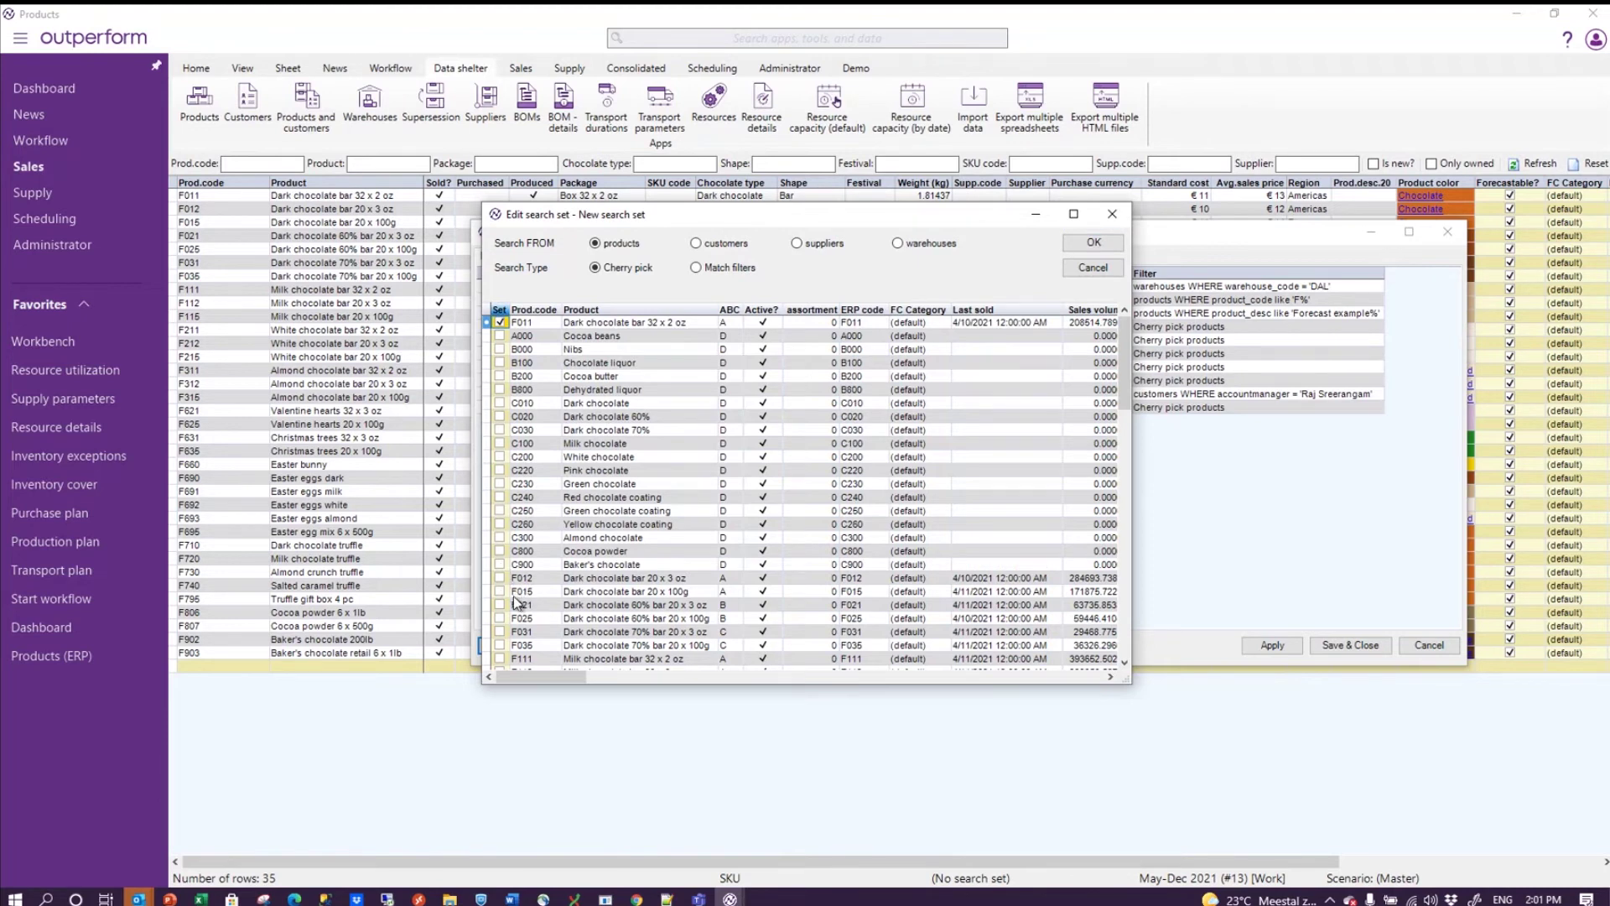
pyautogui.click(501, 579)
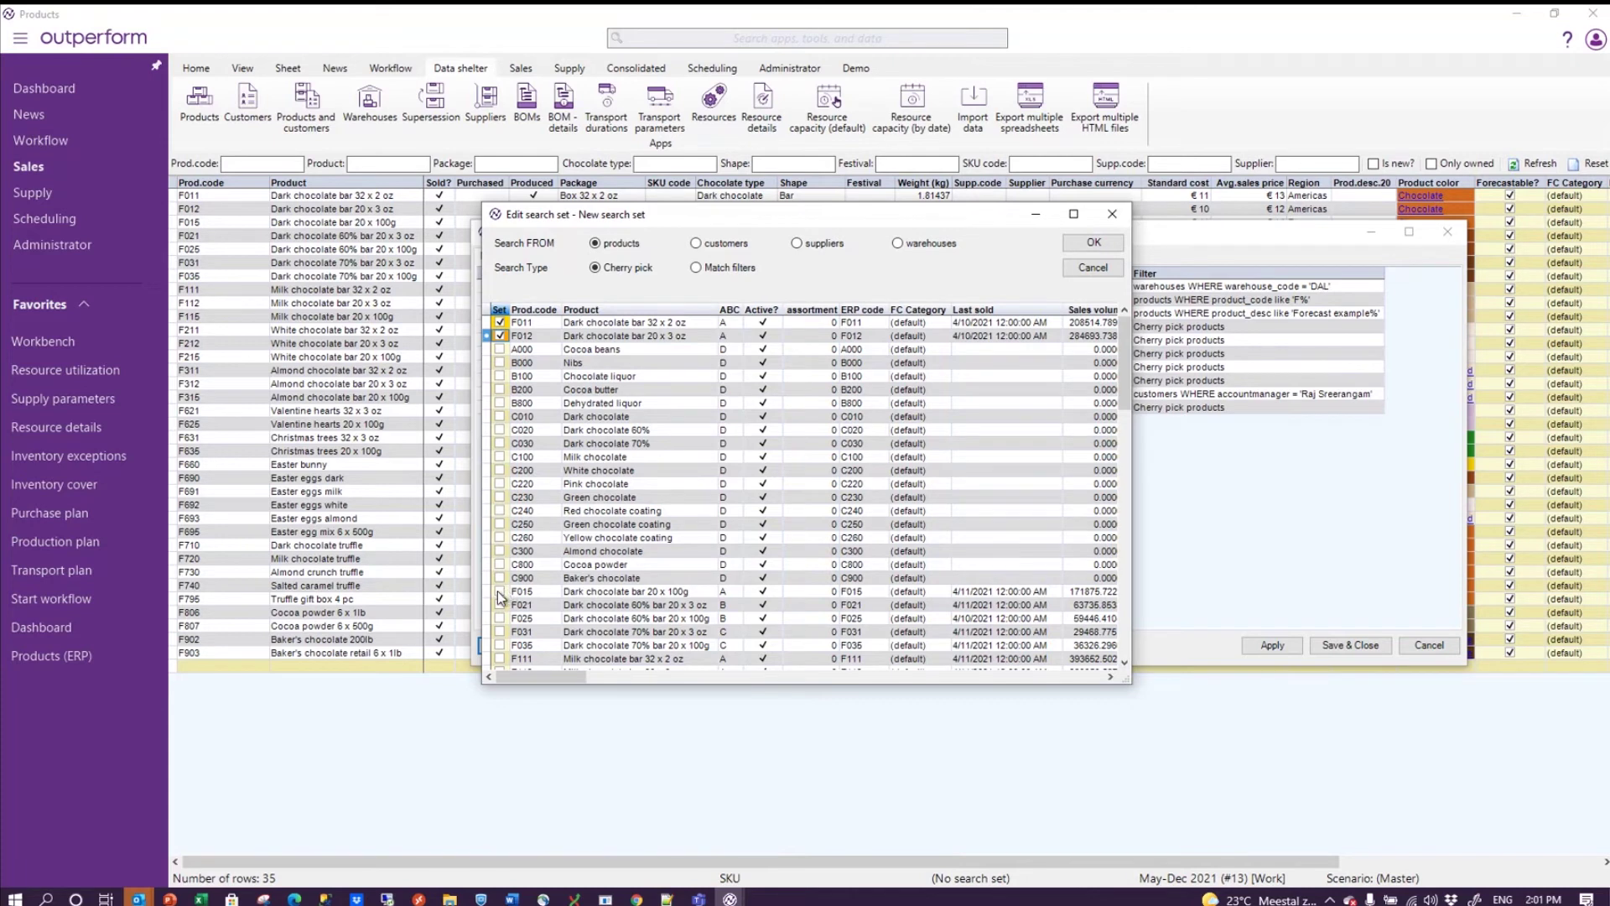
pyautogui.click(500, 593)
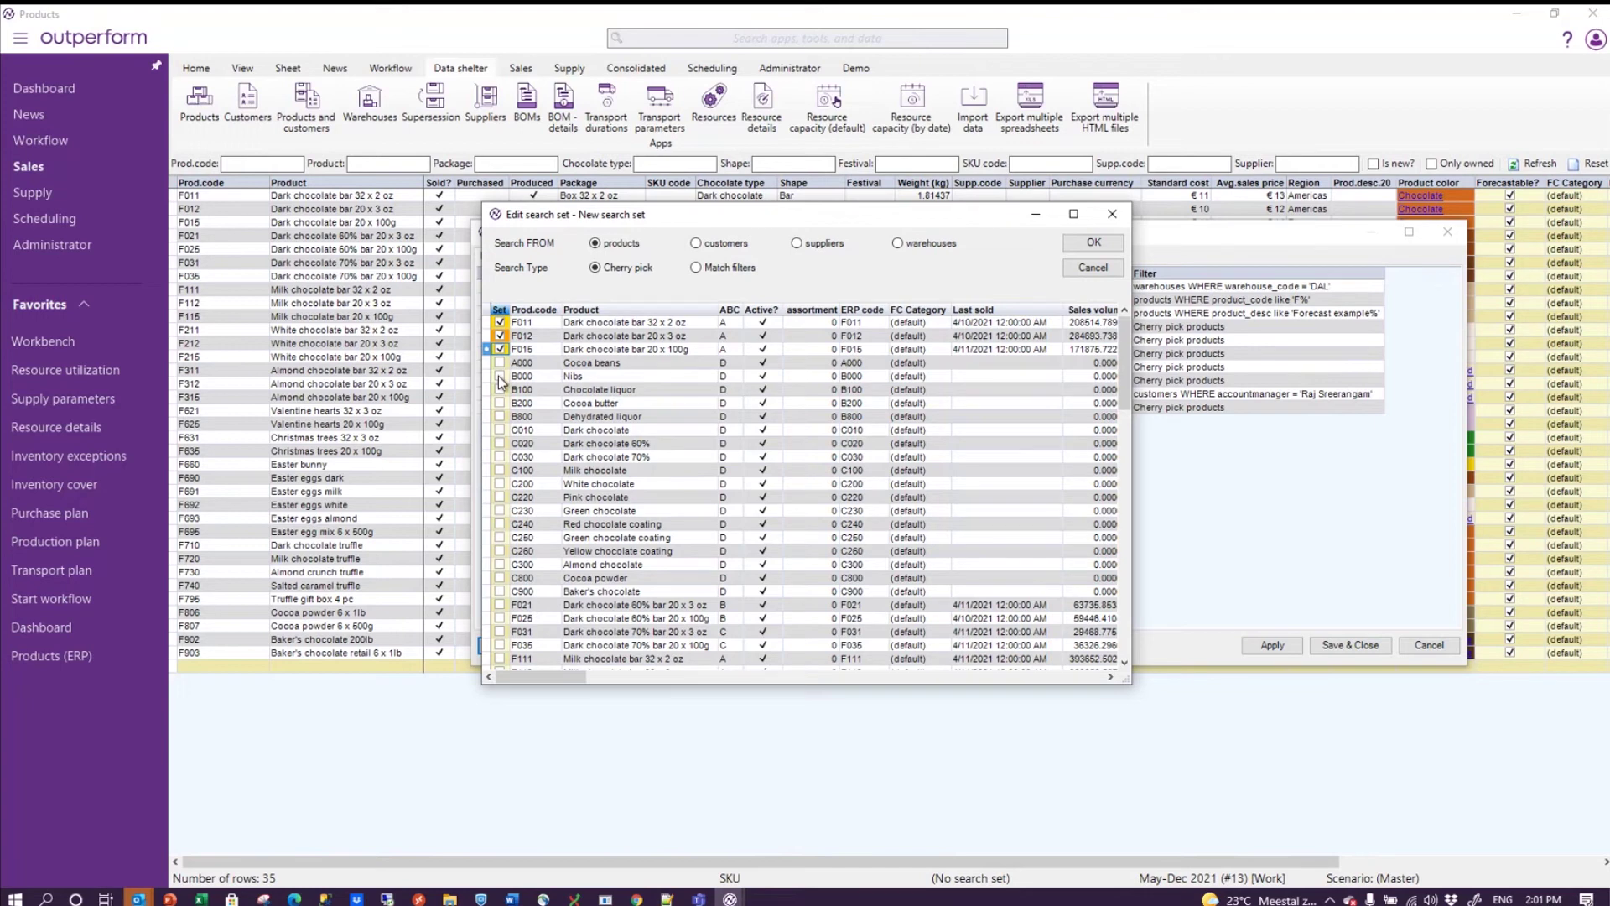
# Step: Switch the new search set to Match filters with the condition product_desc like '%dark%' and accept it
pyautogui.click(701, 269)
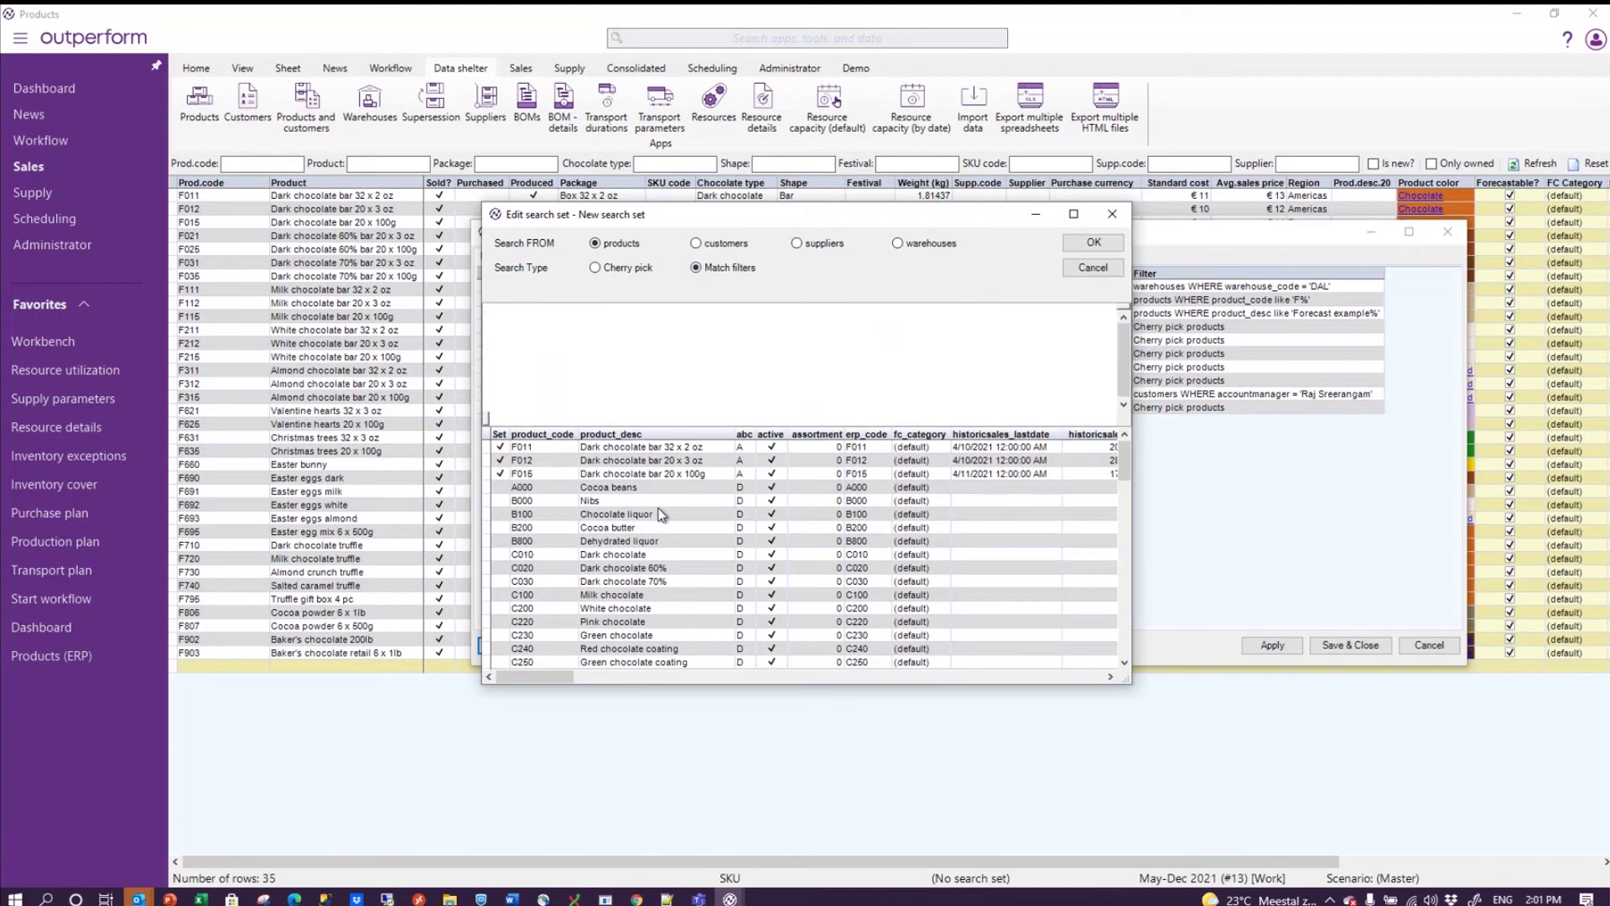
pyautogui.click(599, 342)
pyautogui.write('pr')
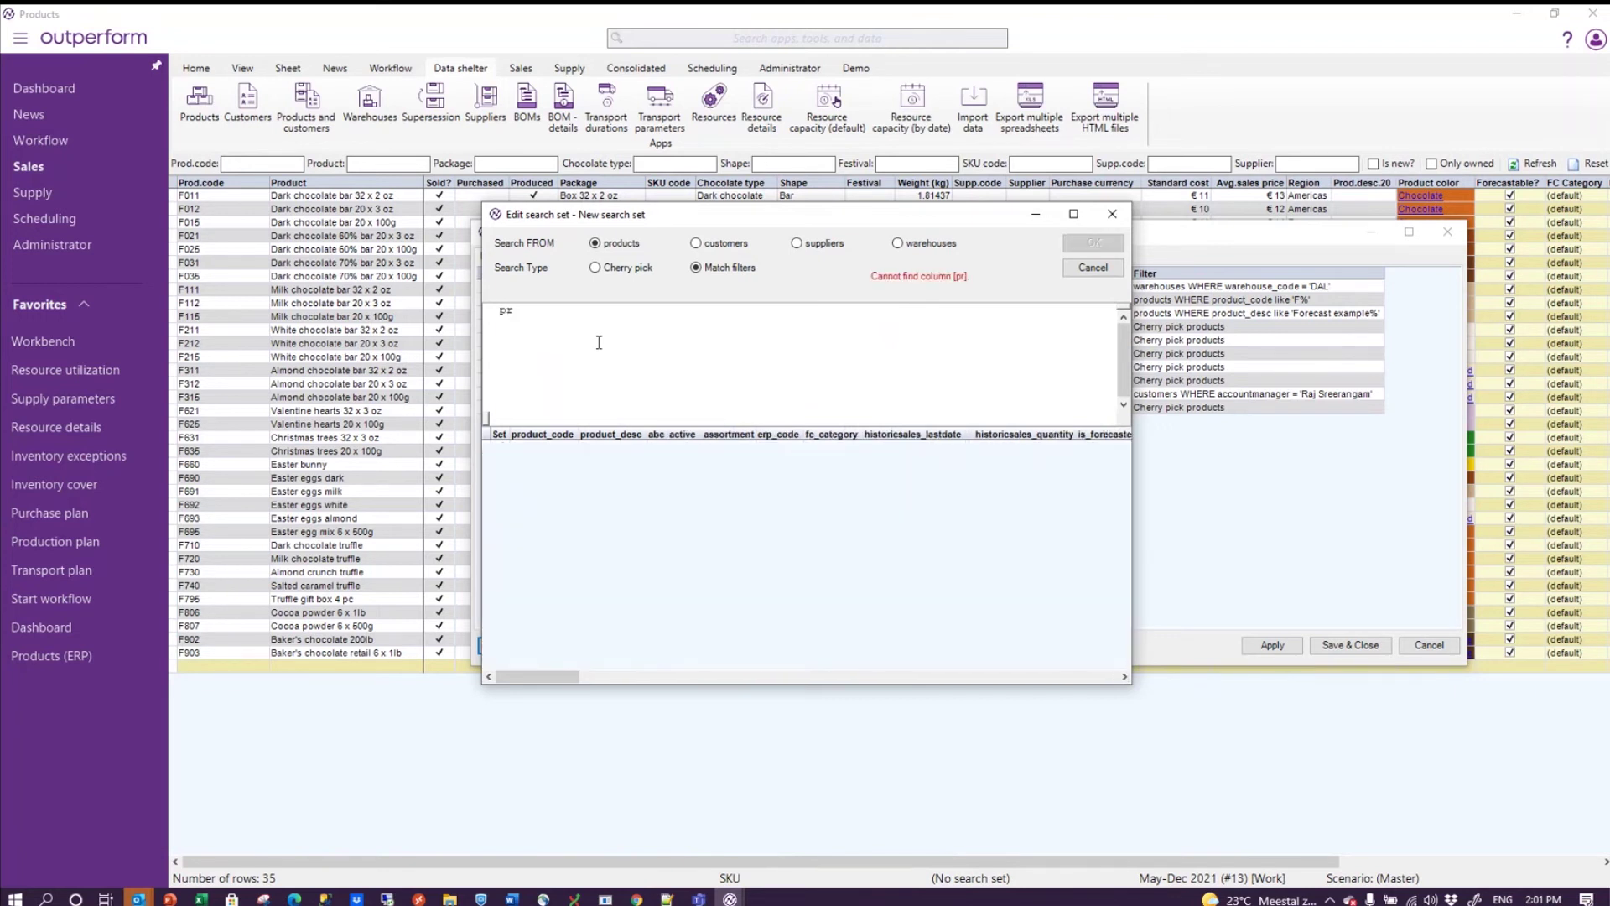
pyautogui.write('oduct_desc like ')
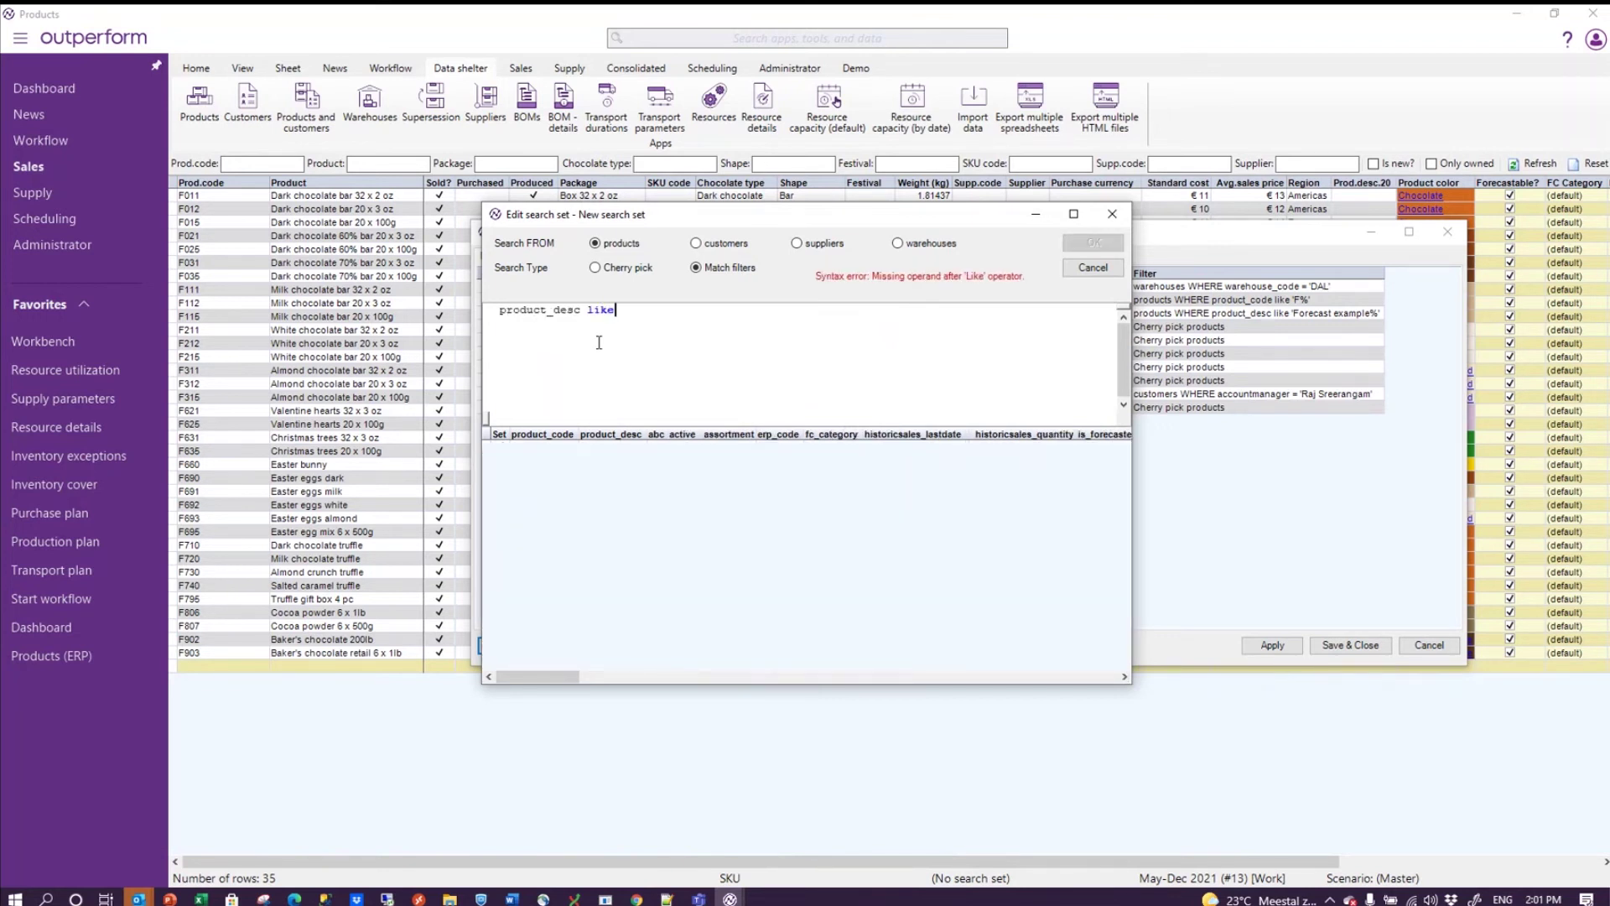
pyautogui.write("'%")
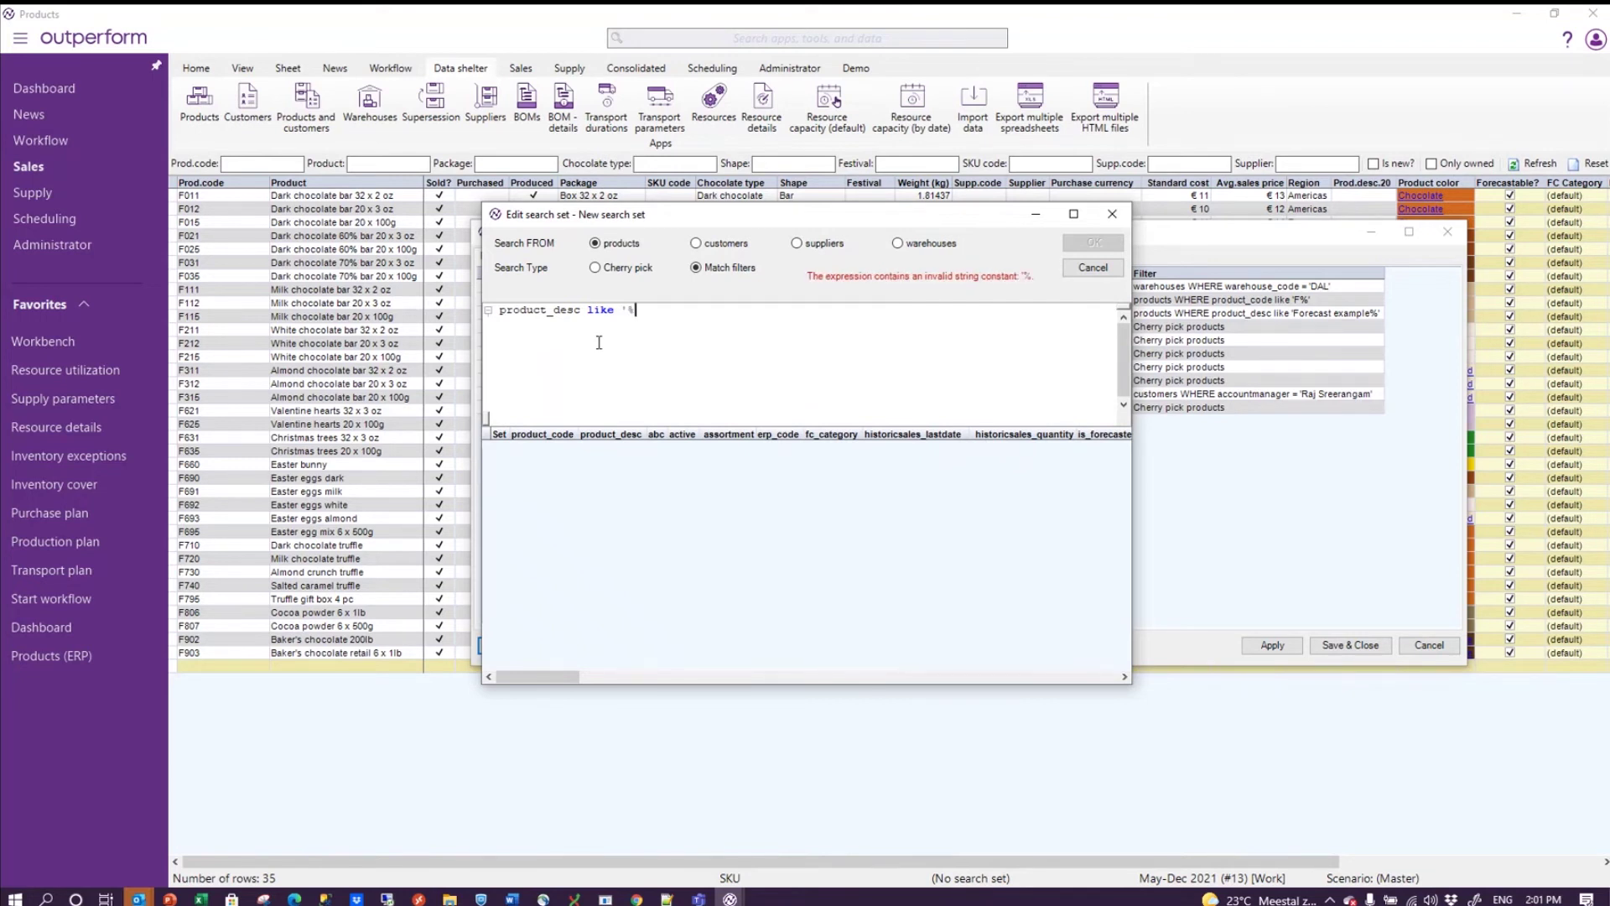
pyautogui.write("dark%'")
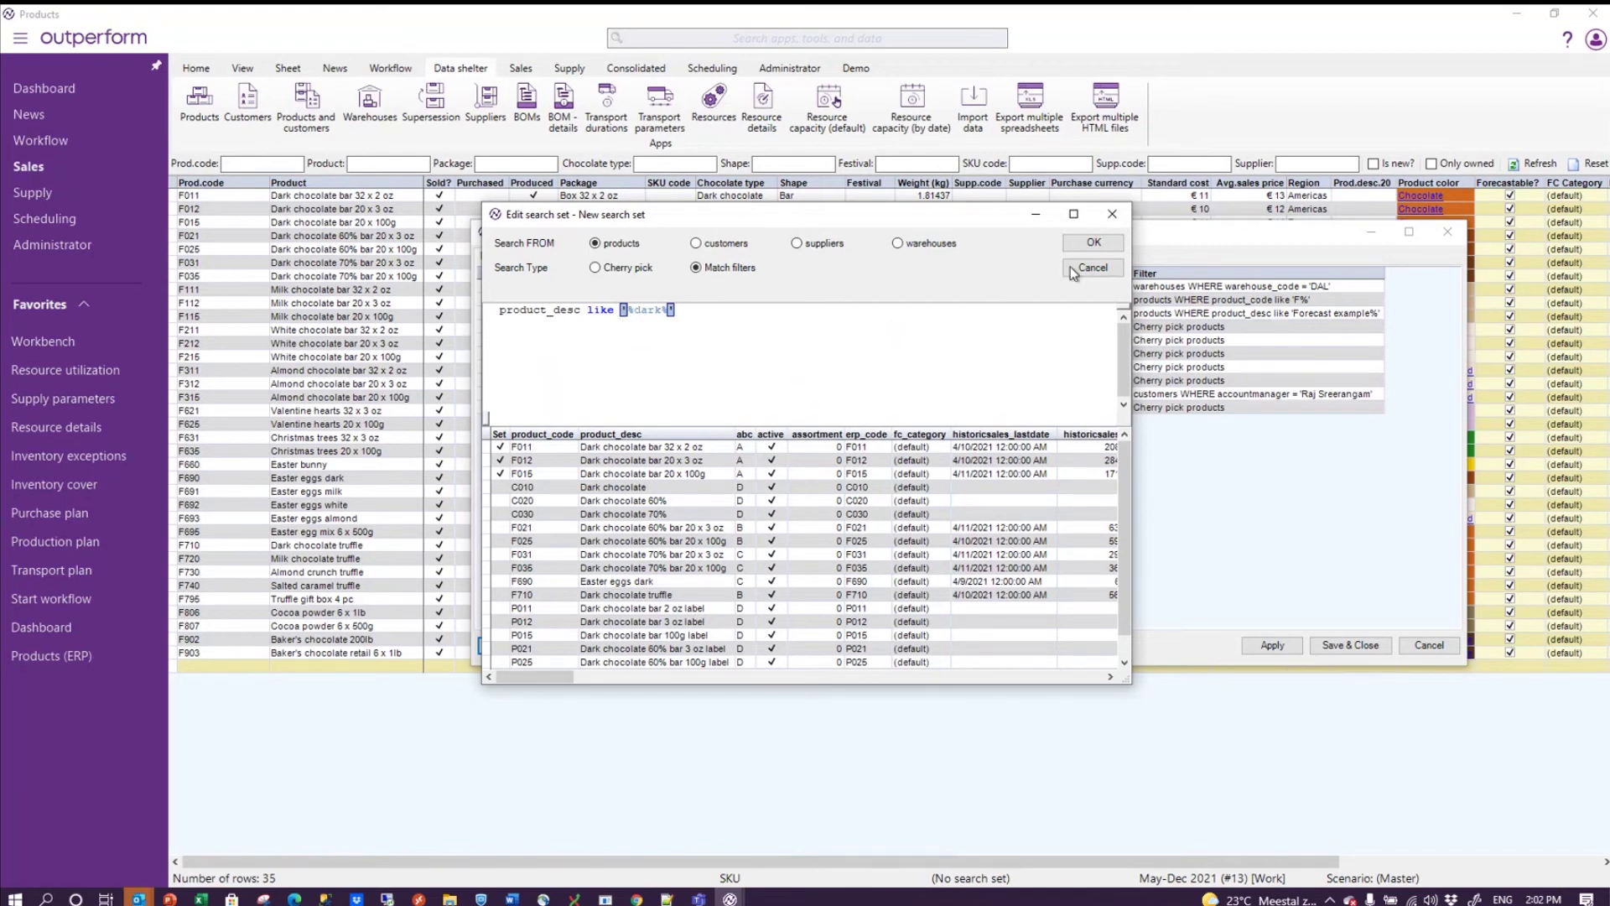
pyautogui.click(1092, 243)
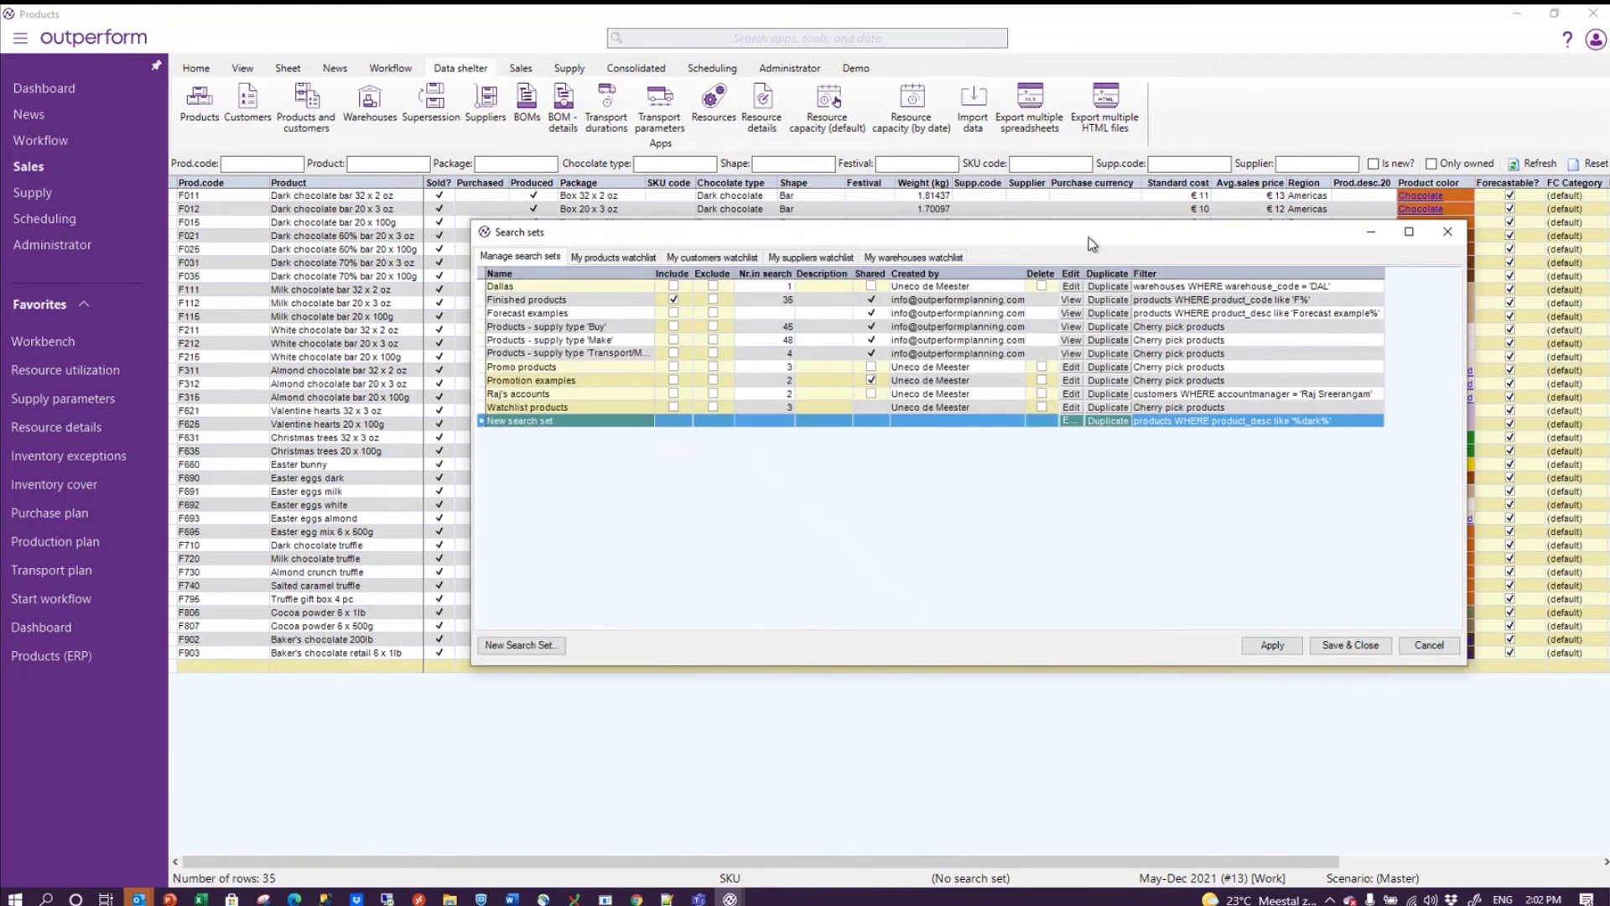
# Step: Name the new search set "Dark products"
pyautogui.click(572, 419)
pyautogui.write('Dark')
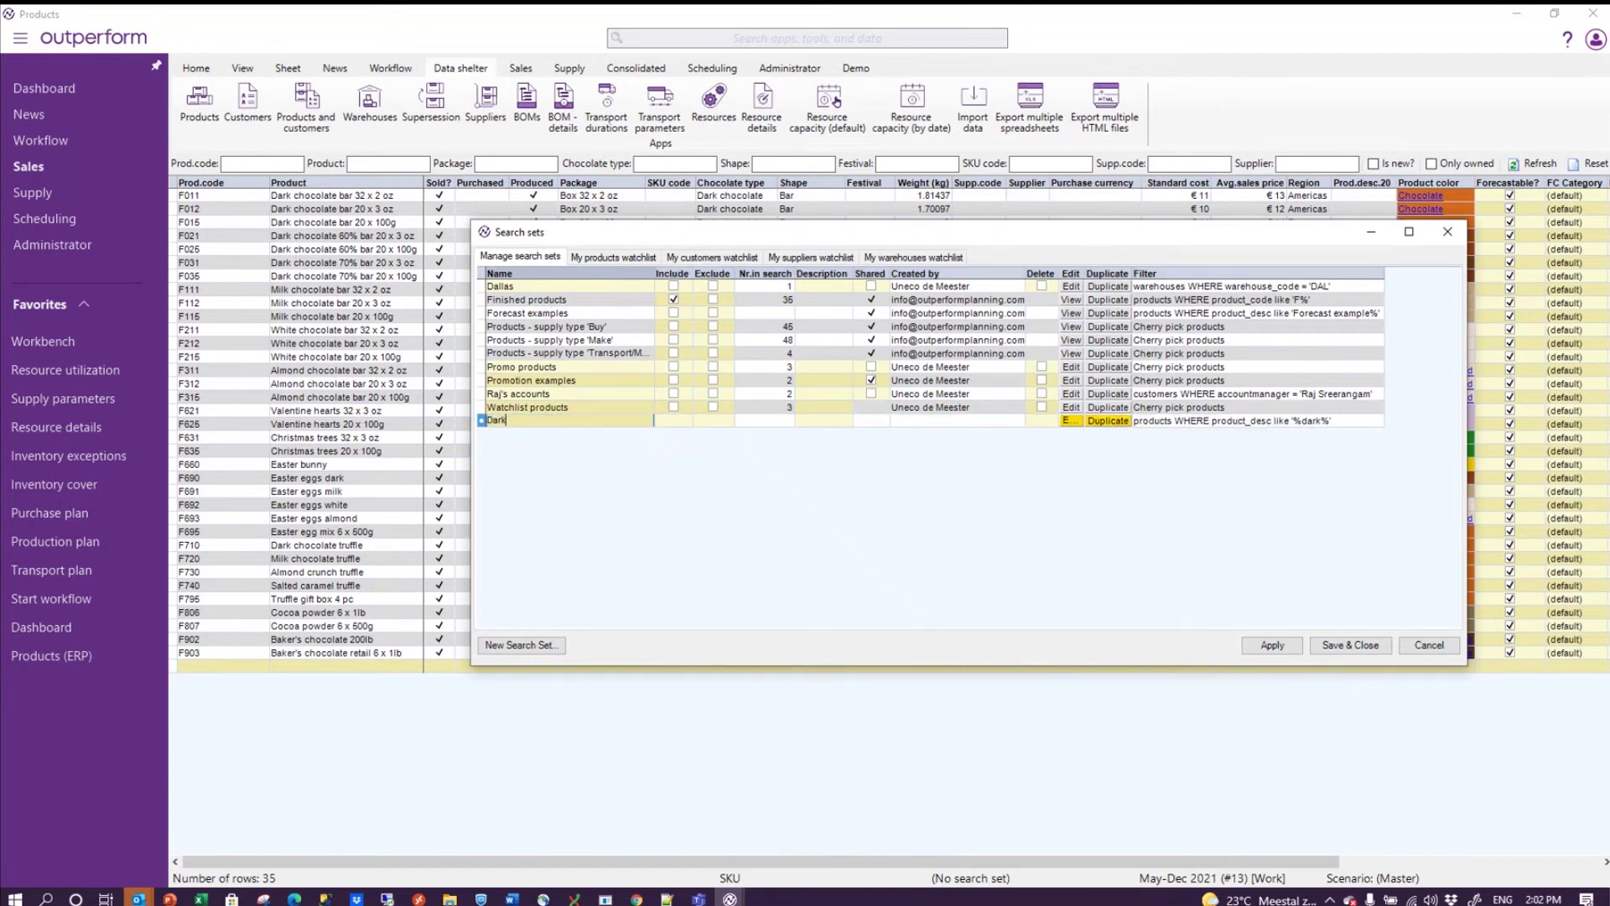
pyautogui.write(' products')
pyautogui.press('Return')
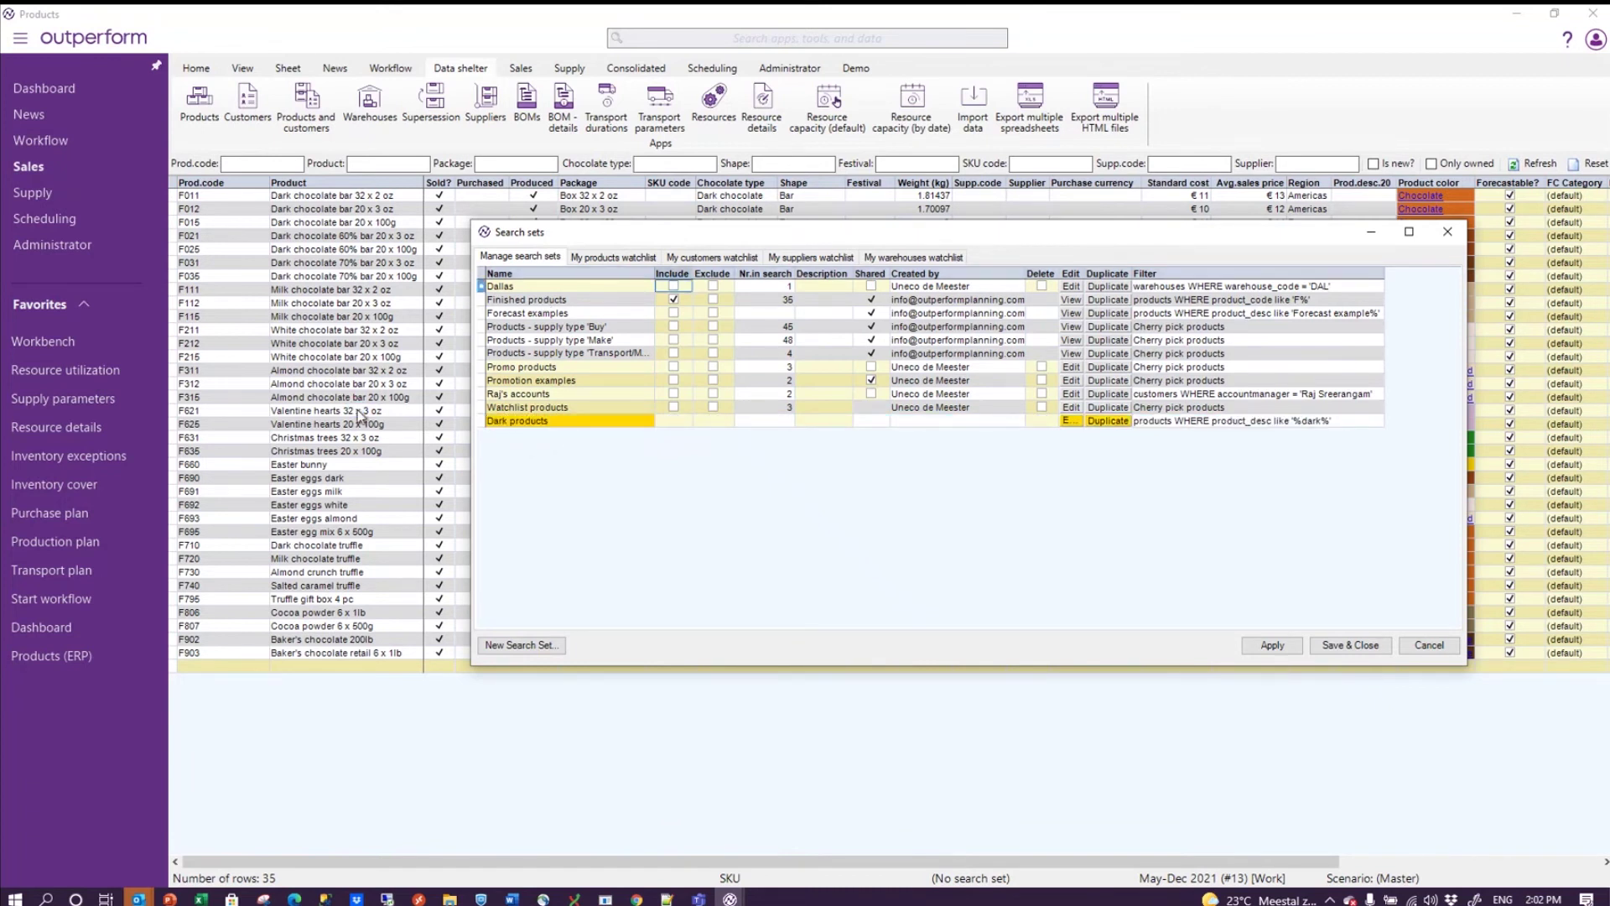
# Step: Exclude the Dark products search set, apply it to the product list and close the search sets
pyautogui.click(715, 421)
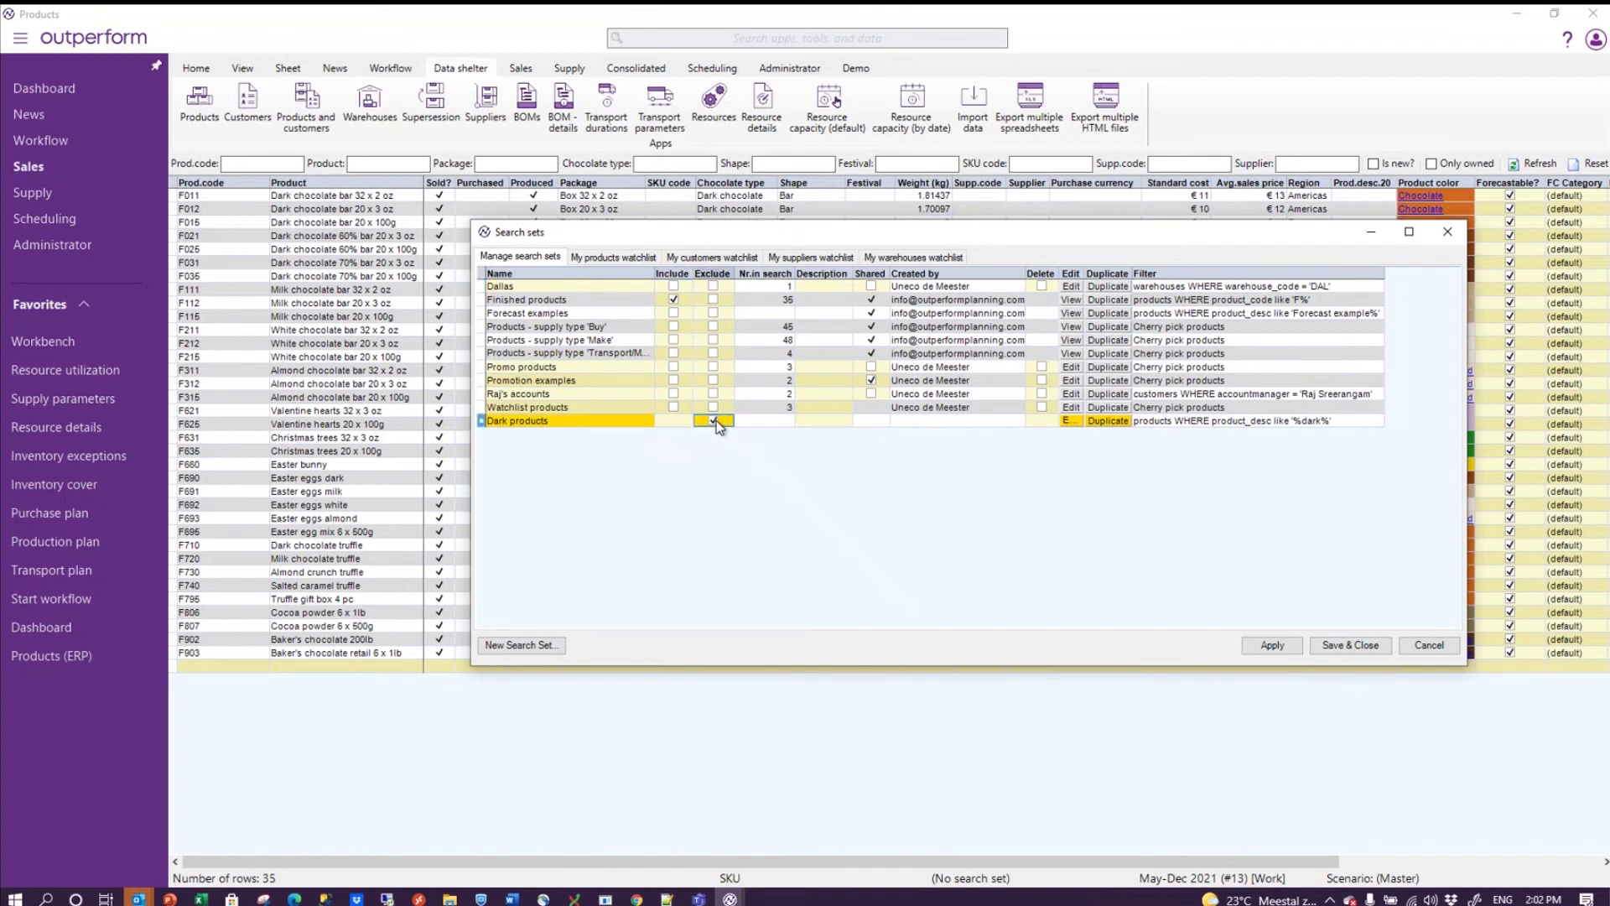
pyautogui.click(1265, 645)
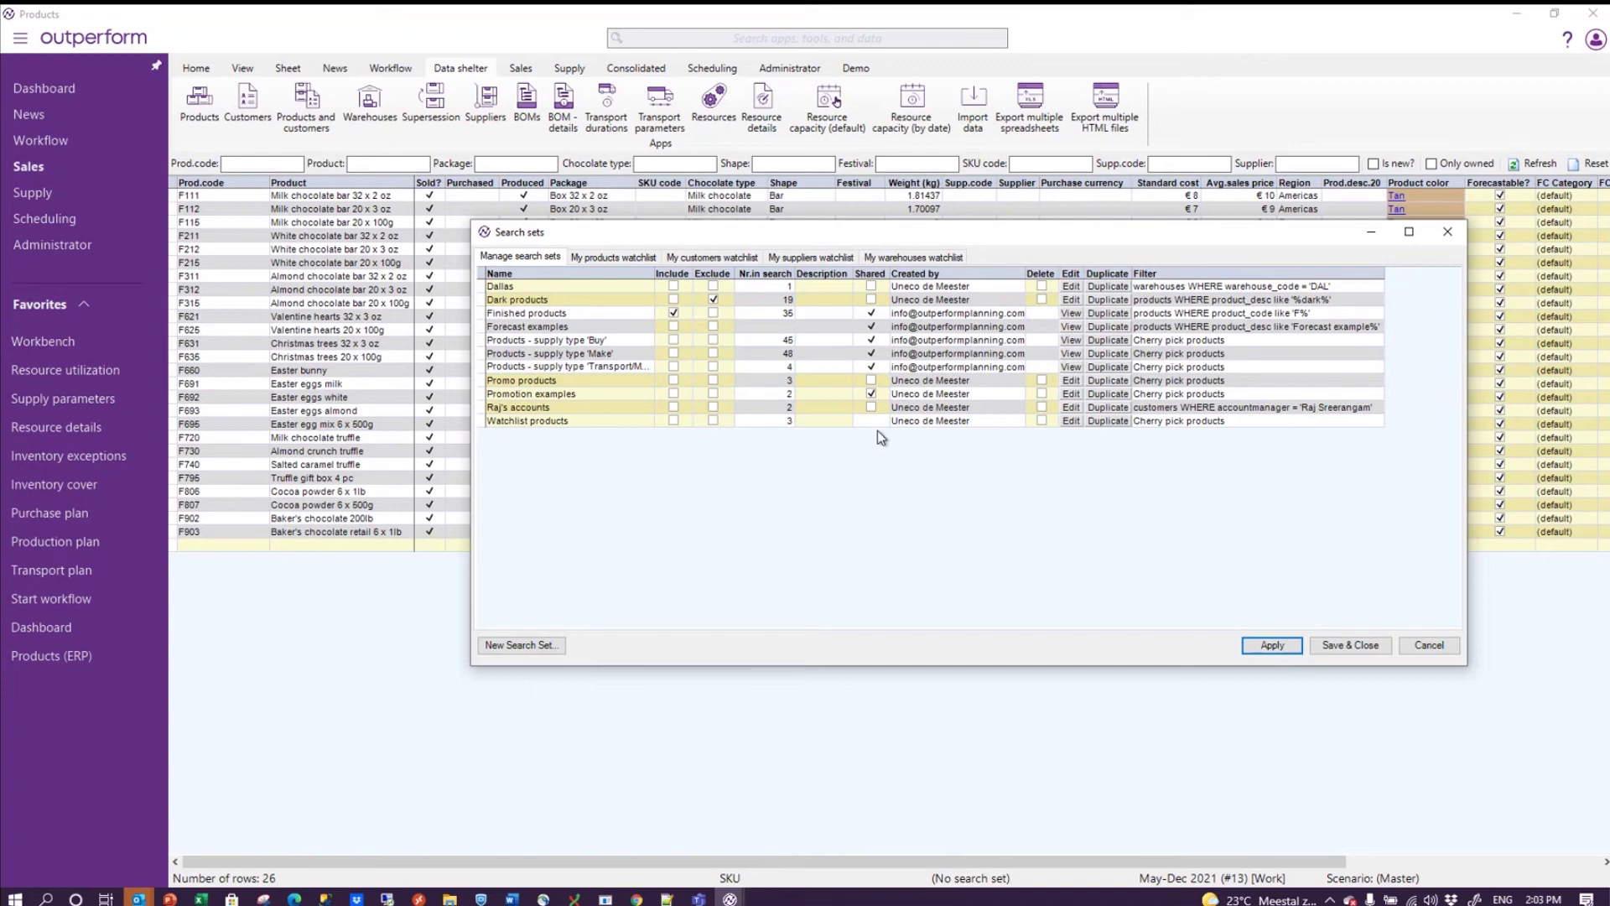
pyautogui.press('Return')
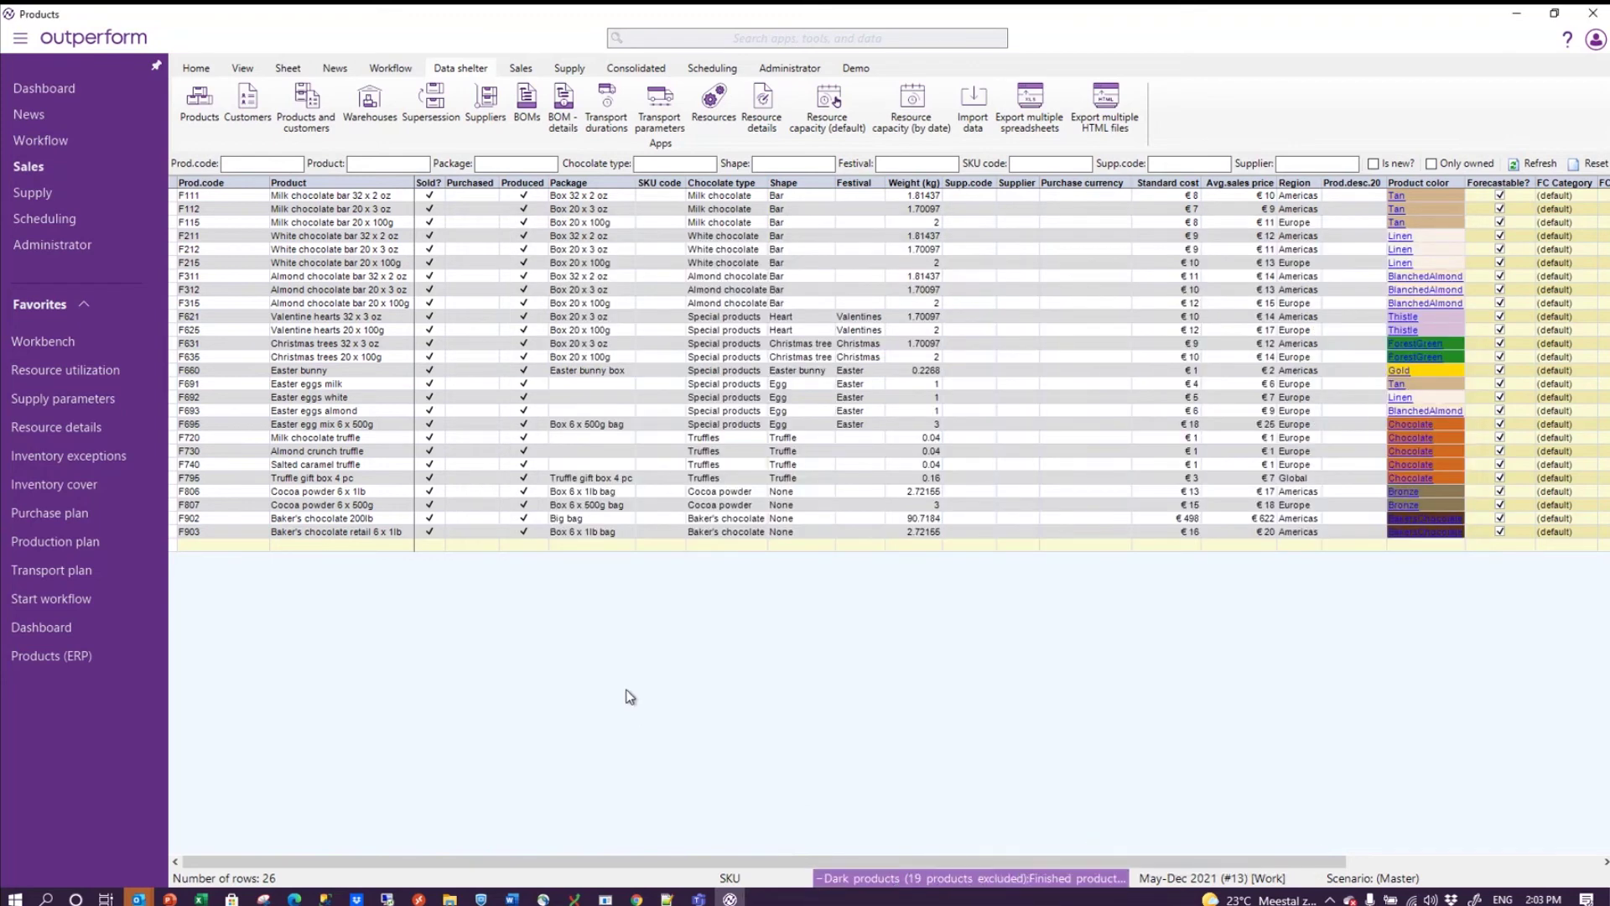
# Step: Open the Forecast app with the search sets still active and find "white" in the sheet
pyautogui.click(509, 71)
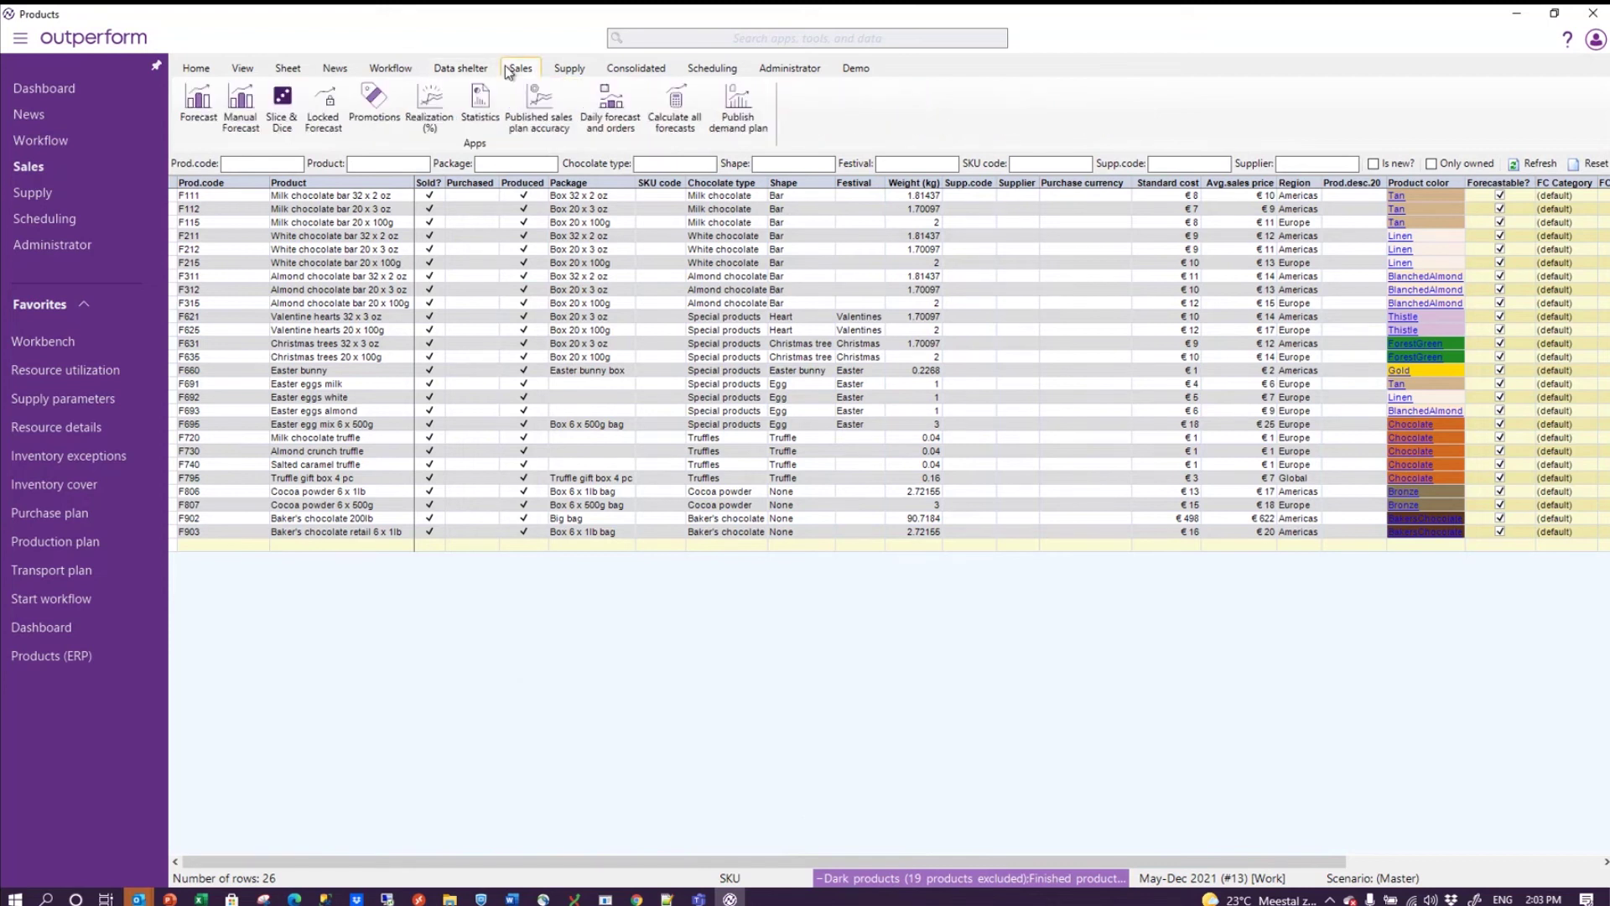
pyautogui.click(200, 109)
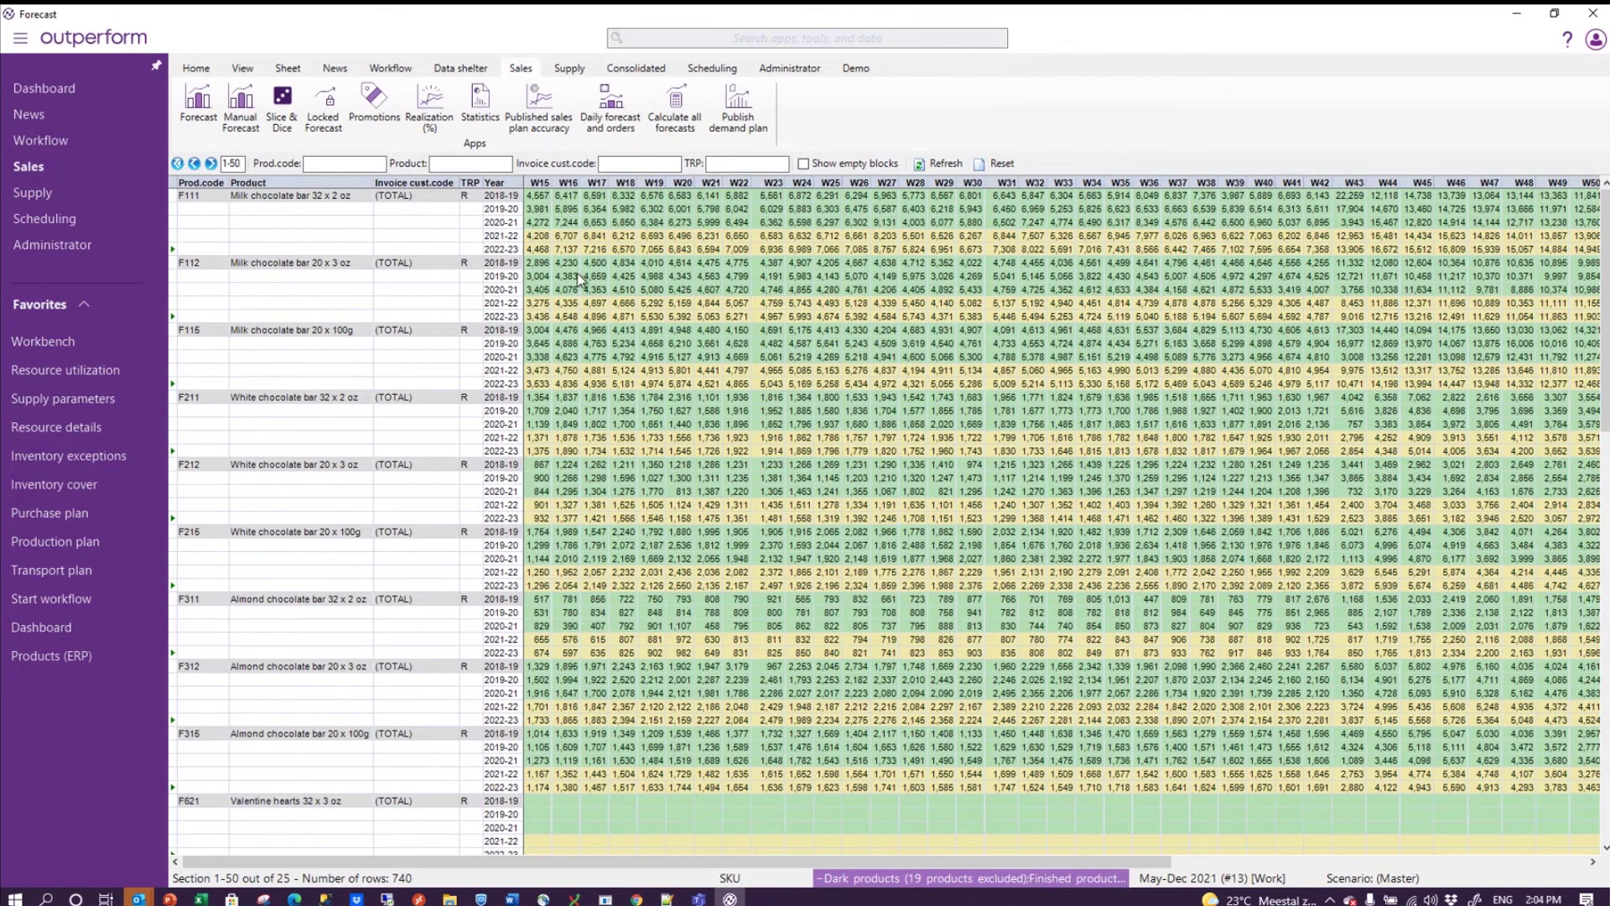
pyautogui.hotkey('ctrl', 'f')
pyautogui.write('white')
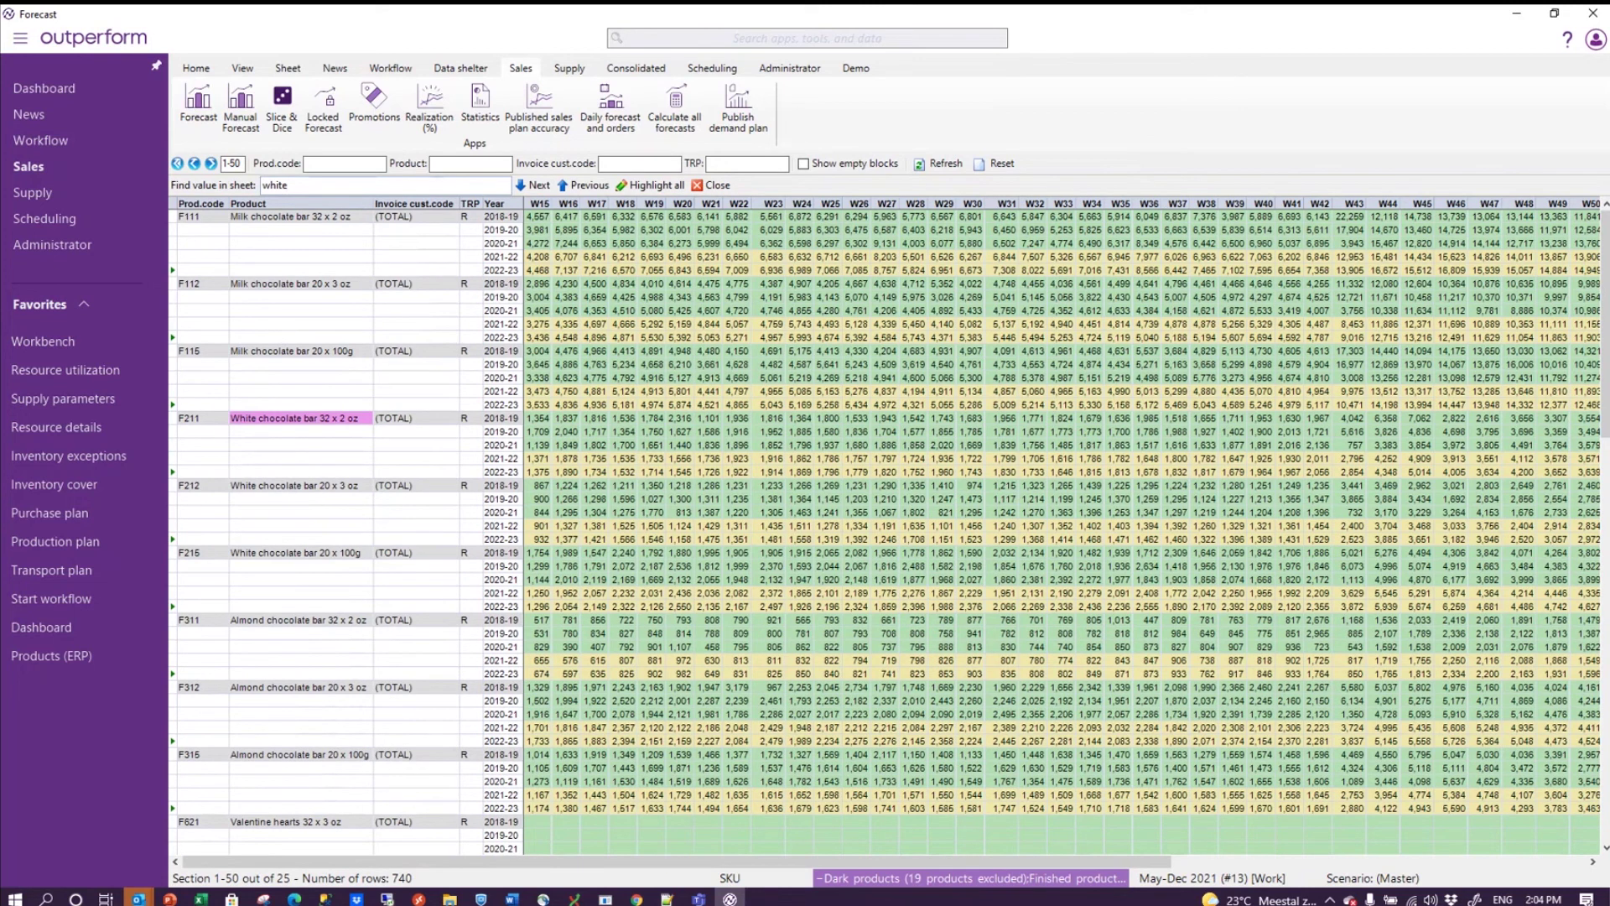
# Step: Bring up the sheet's Find command and step forward through the matches for "white"
pyautogui.click(286, 66)
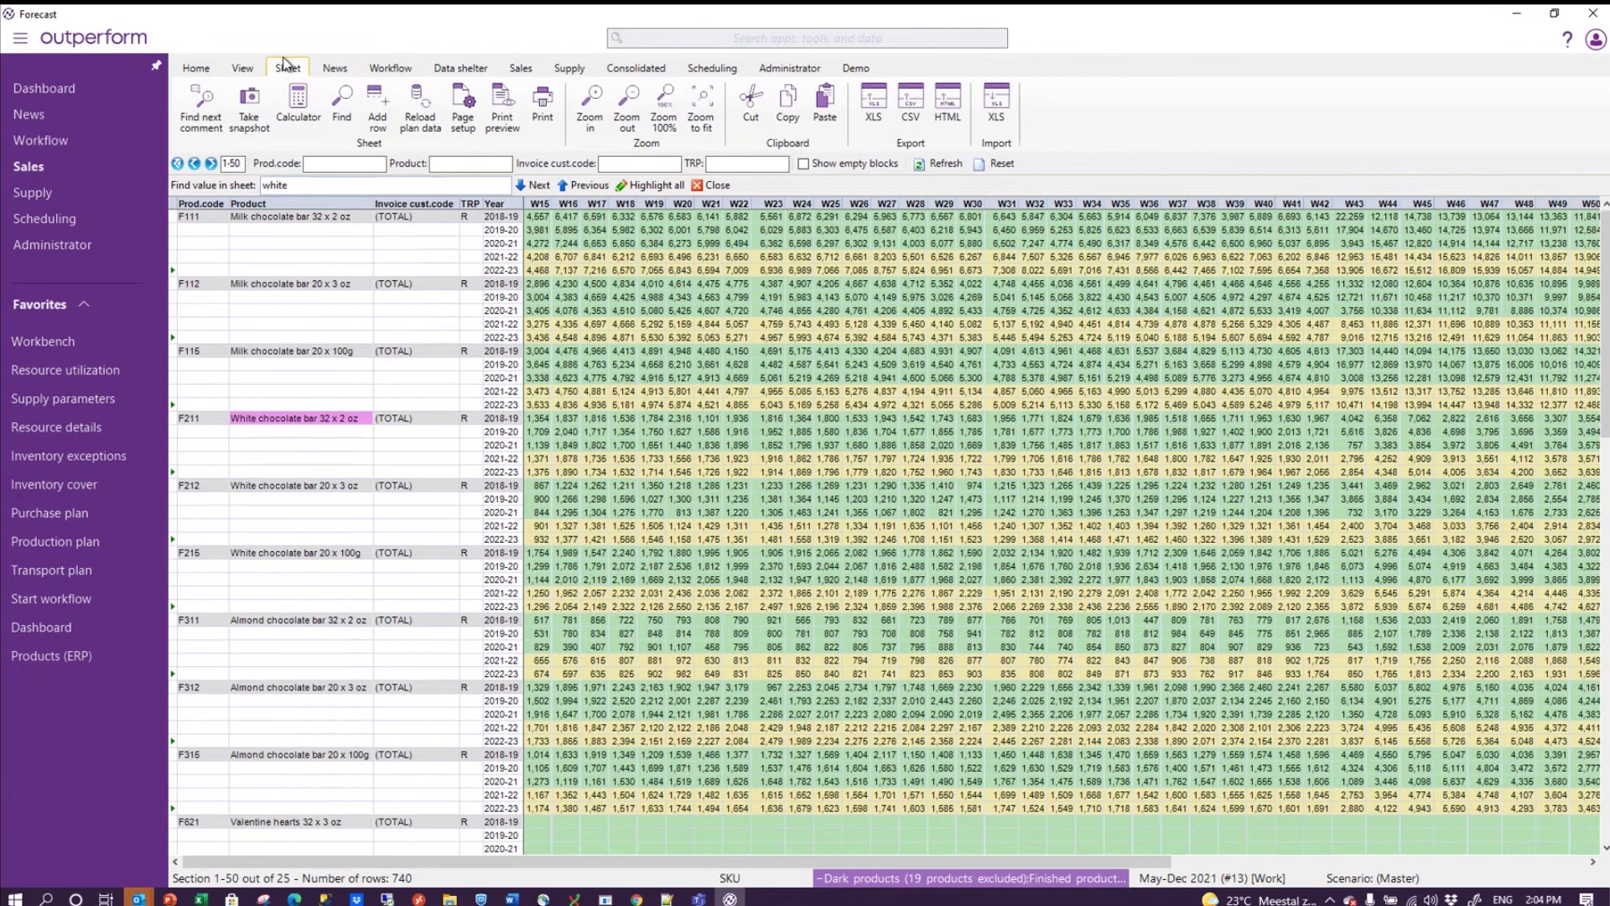
pyautogui.click(342, 99)
pyautogui.click(531, 186)
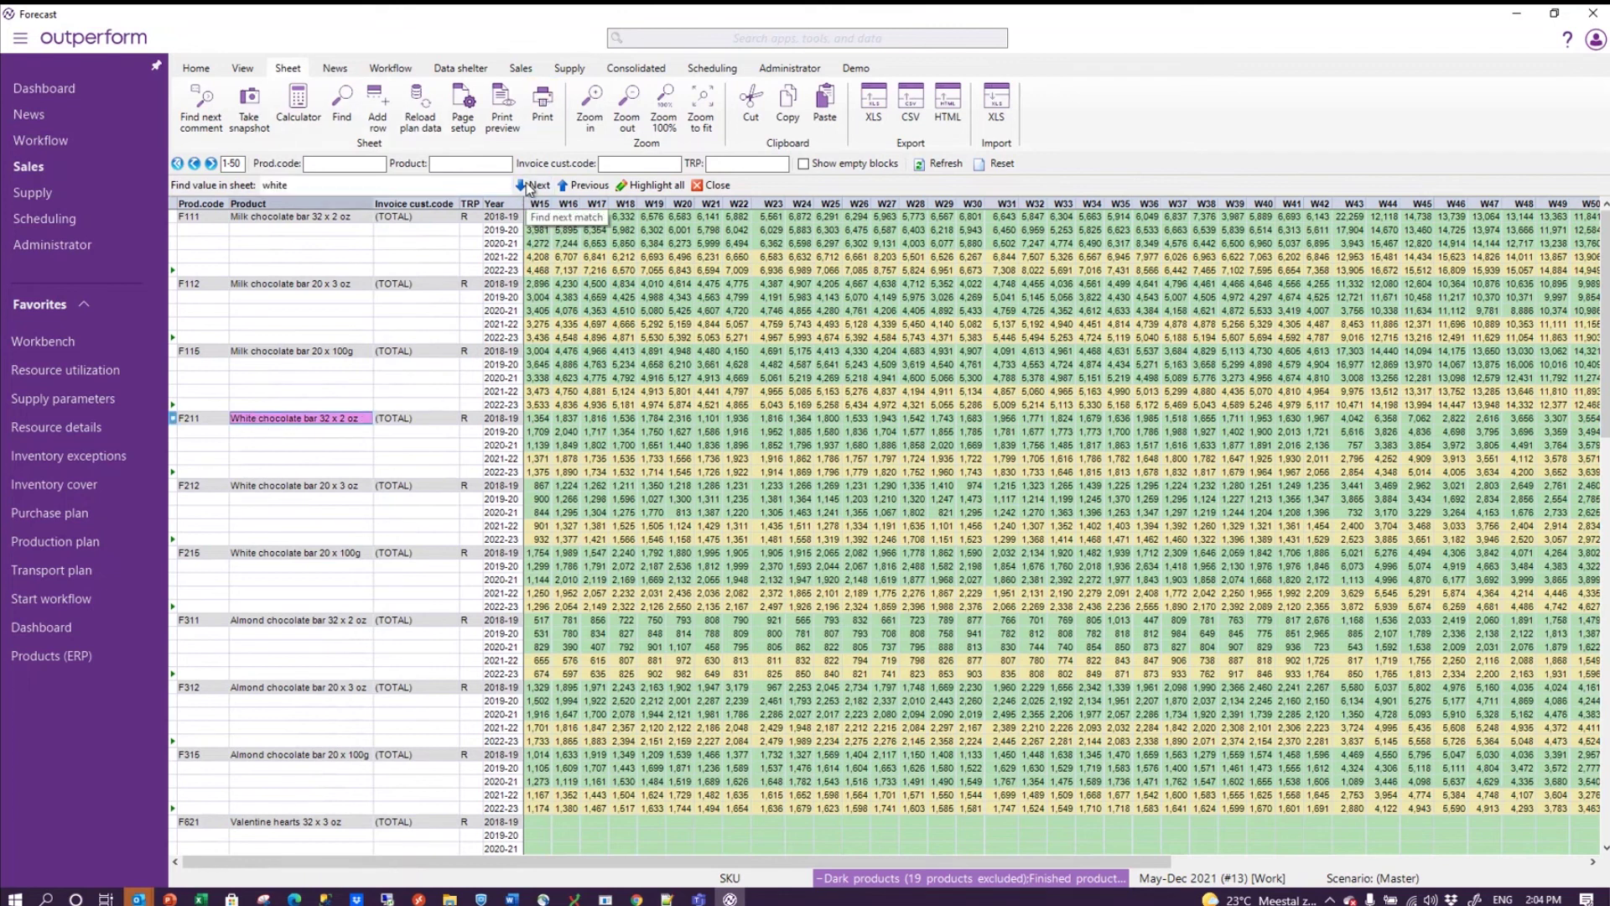
pyautogui.click(530, 186)
pyautogui.click(531, 186)
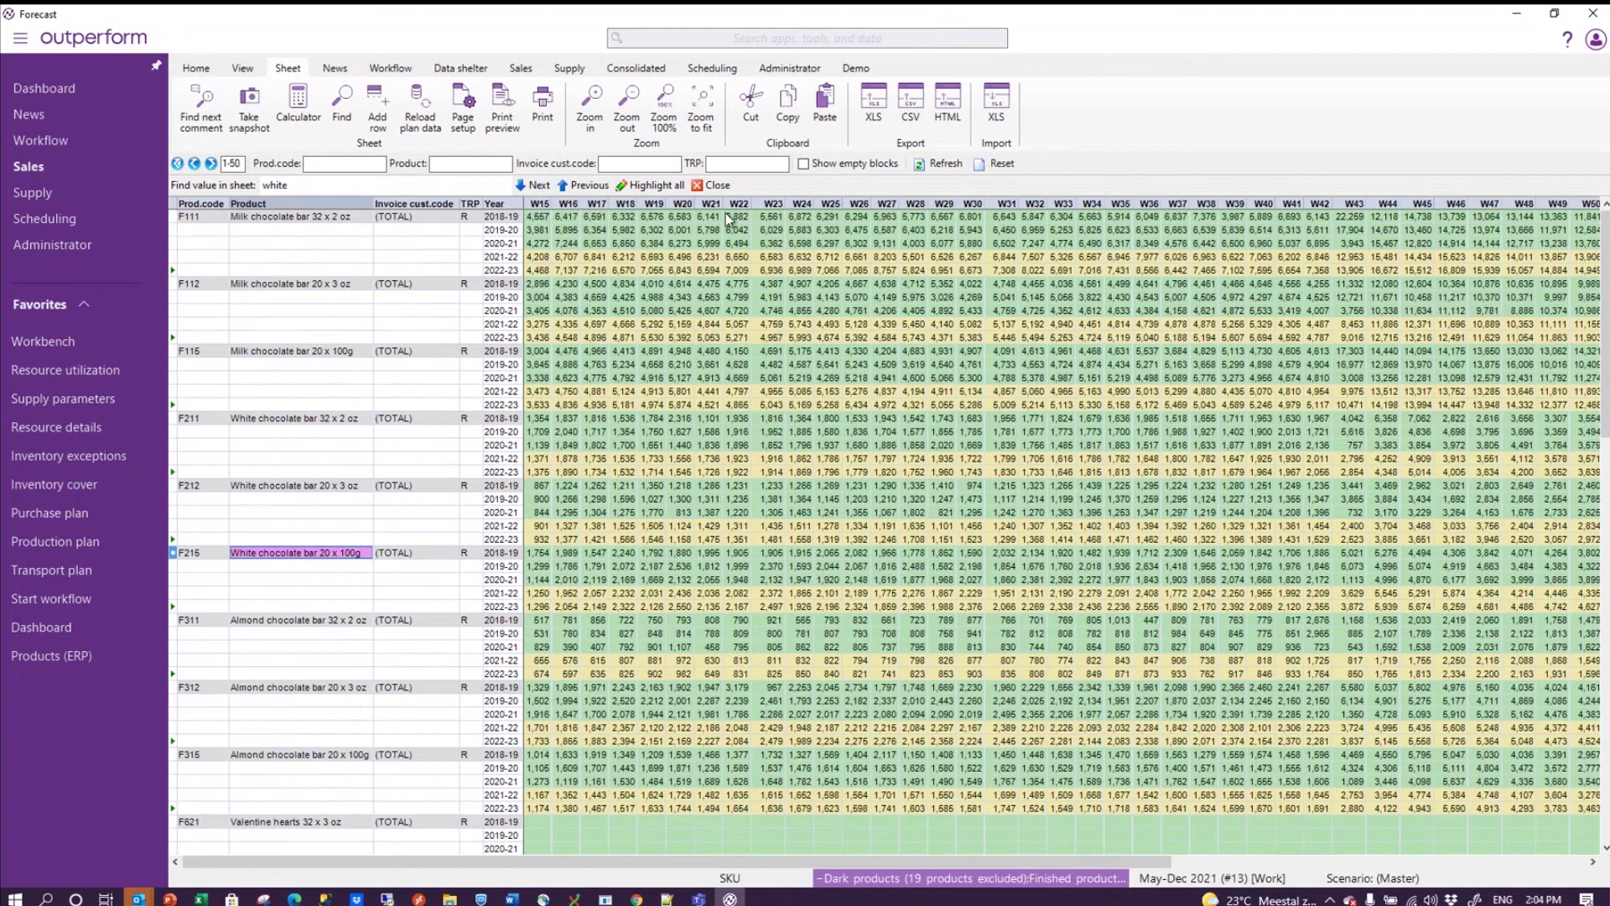
# Step: Highlight all matches for "white" and look through the forecast sheet for the highlighted products
pyautogui.click(671, 186)
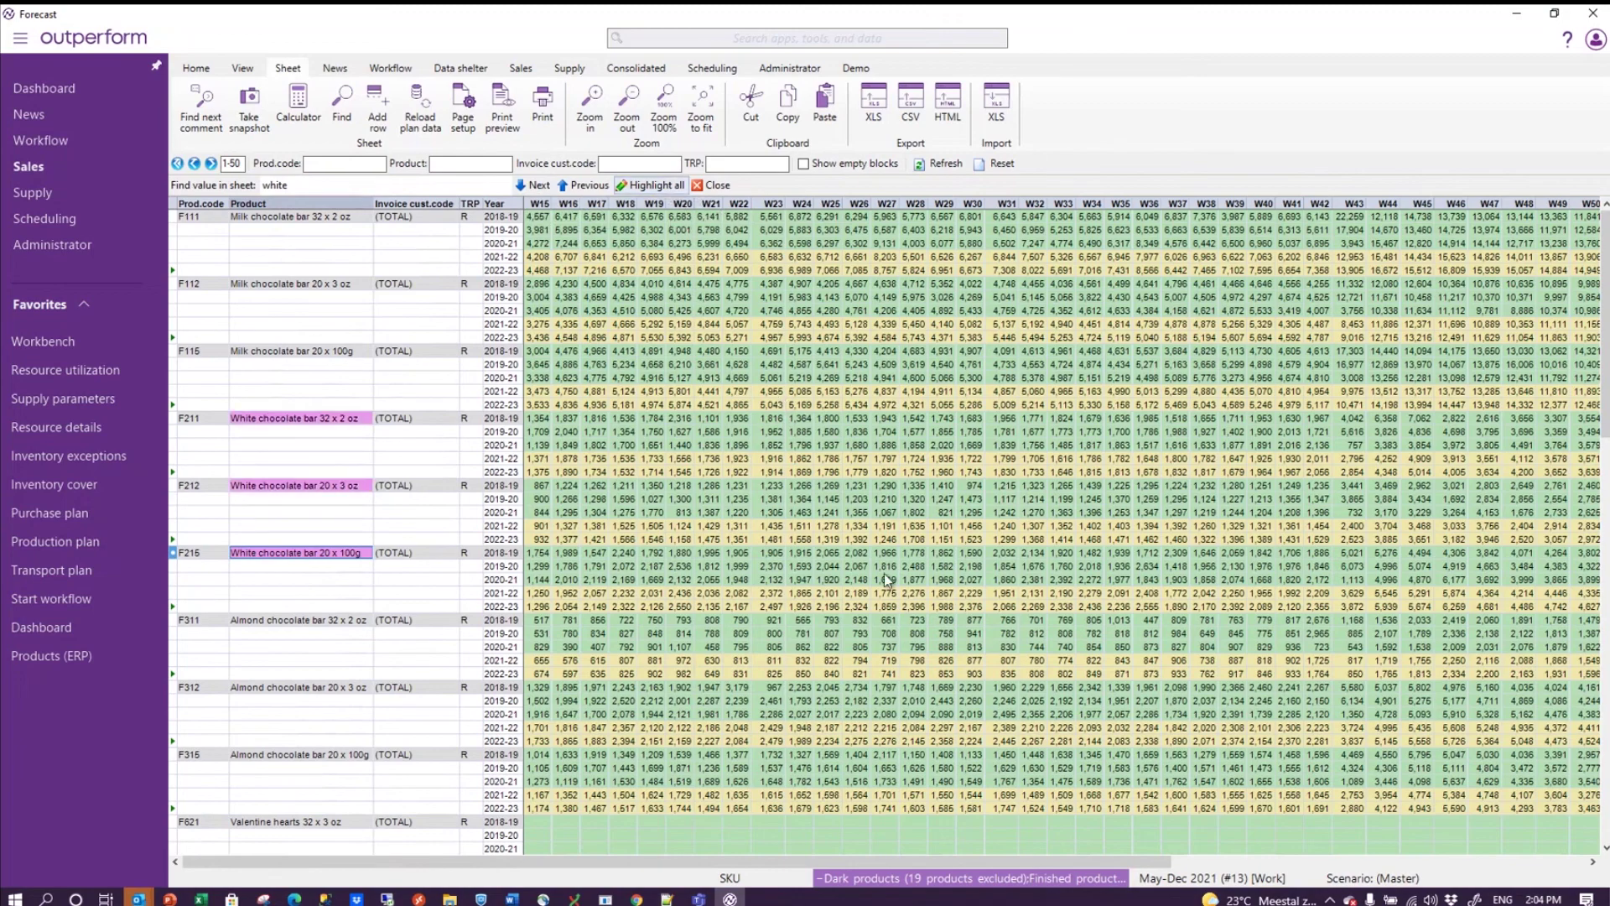
pyautogui.scroll(-10, 884, 574)
pyautogui.scroll(-5, 886, 586)
pyautogui.scroll(10, 886, 587)
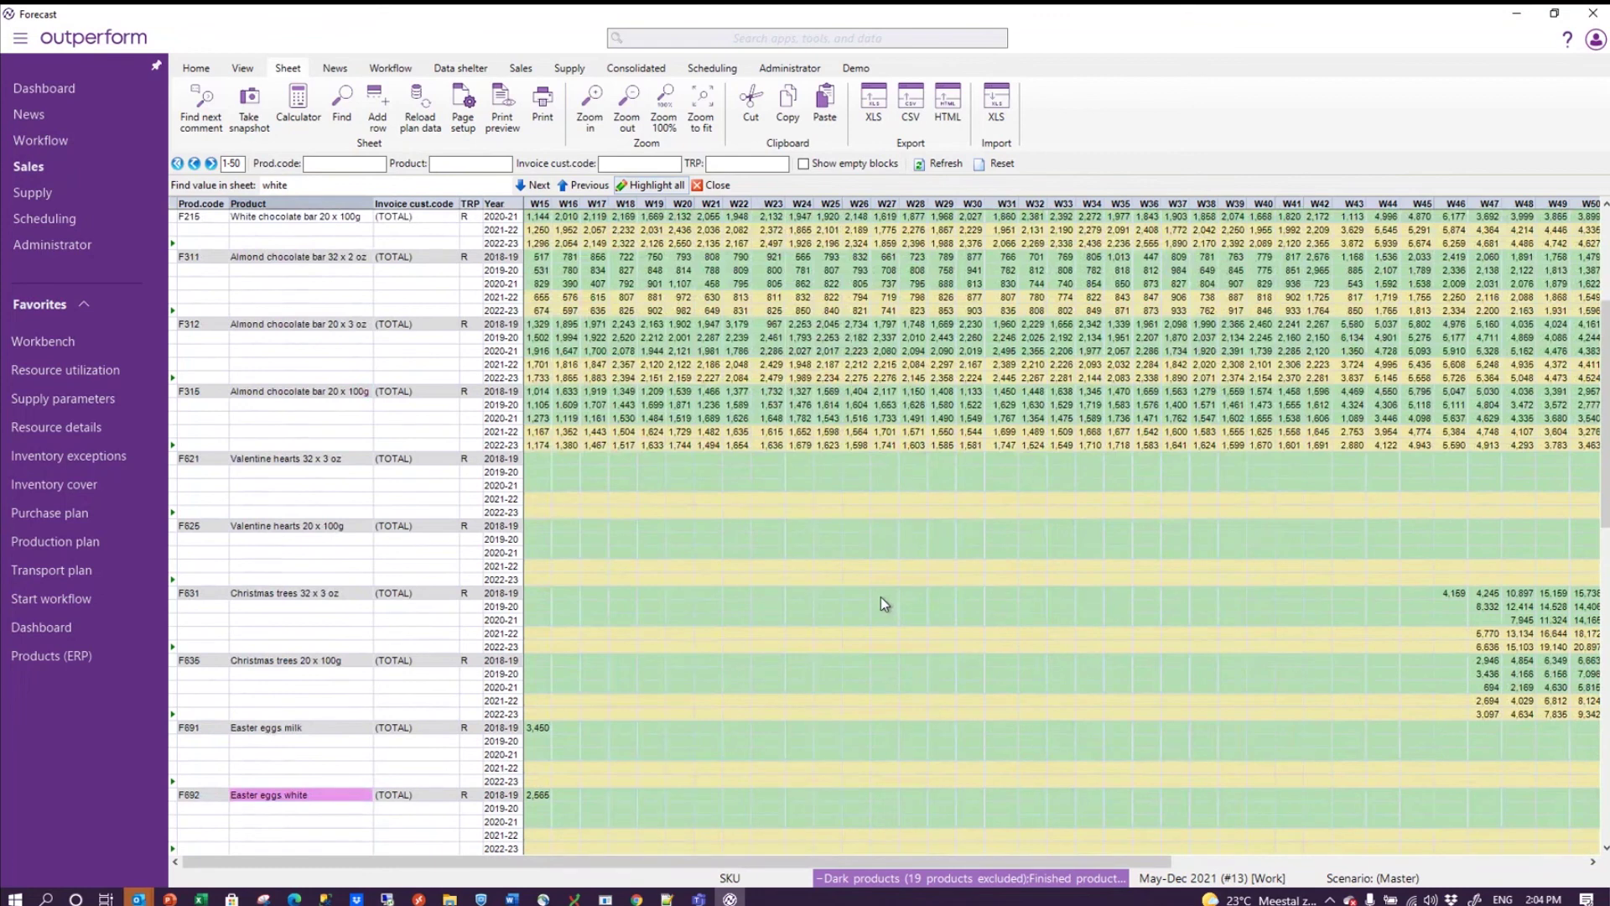
pyautogui.scroll(9, 881, 597)
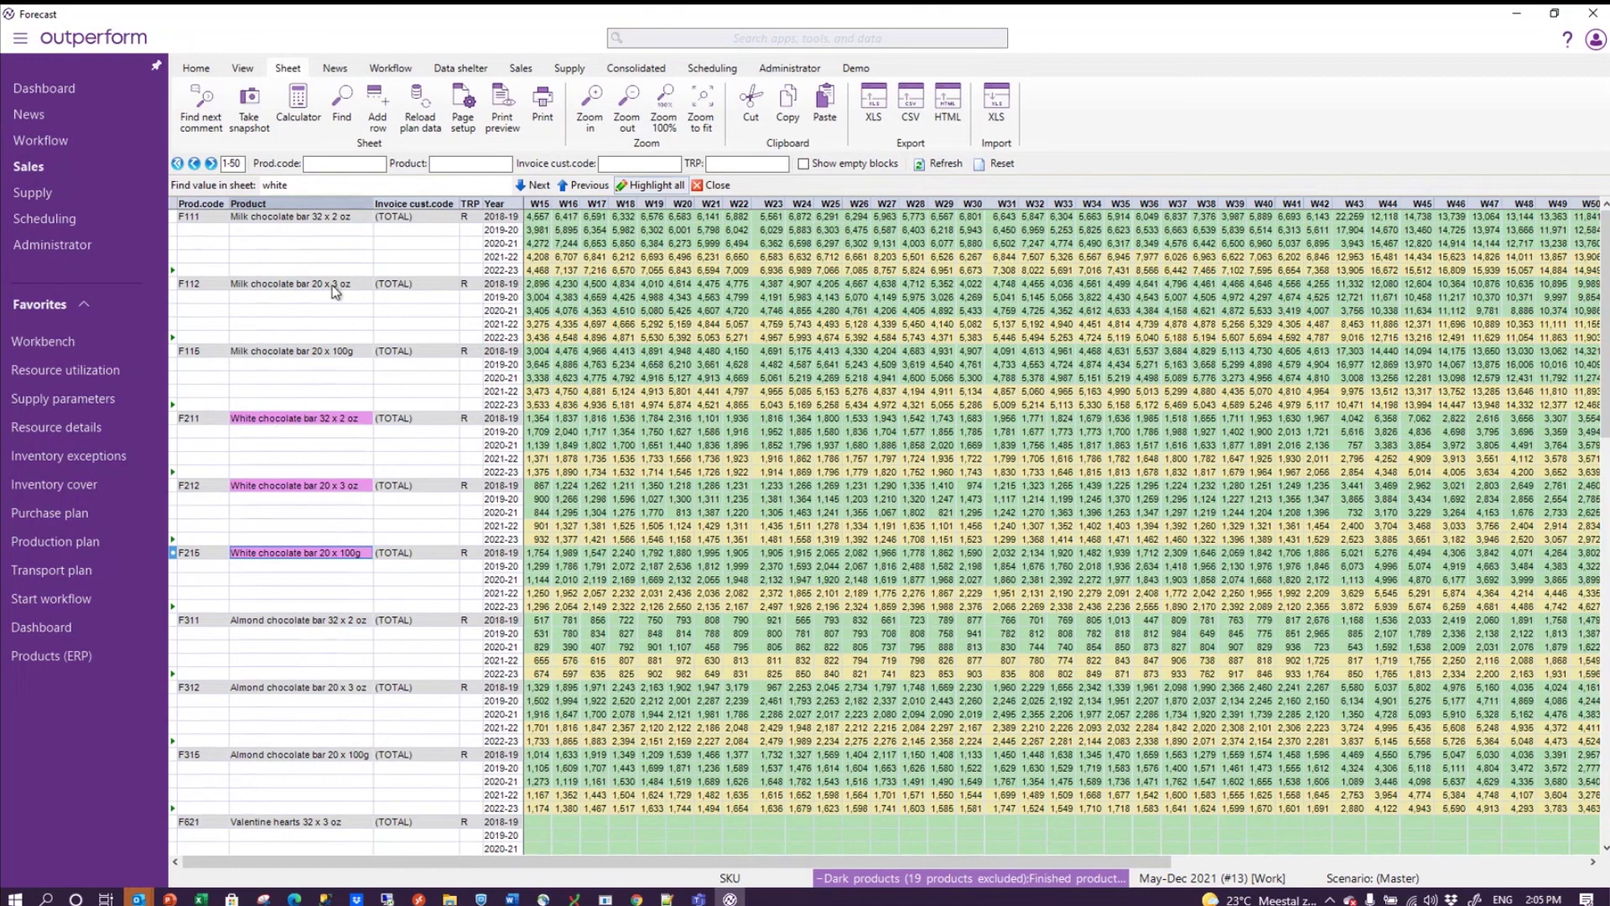
# Step: Highlight forecast values matching "> 5000", and then change the search condition to "> 10000"
pyautogui.hotkey('ctrl', 'f')
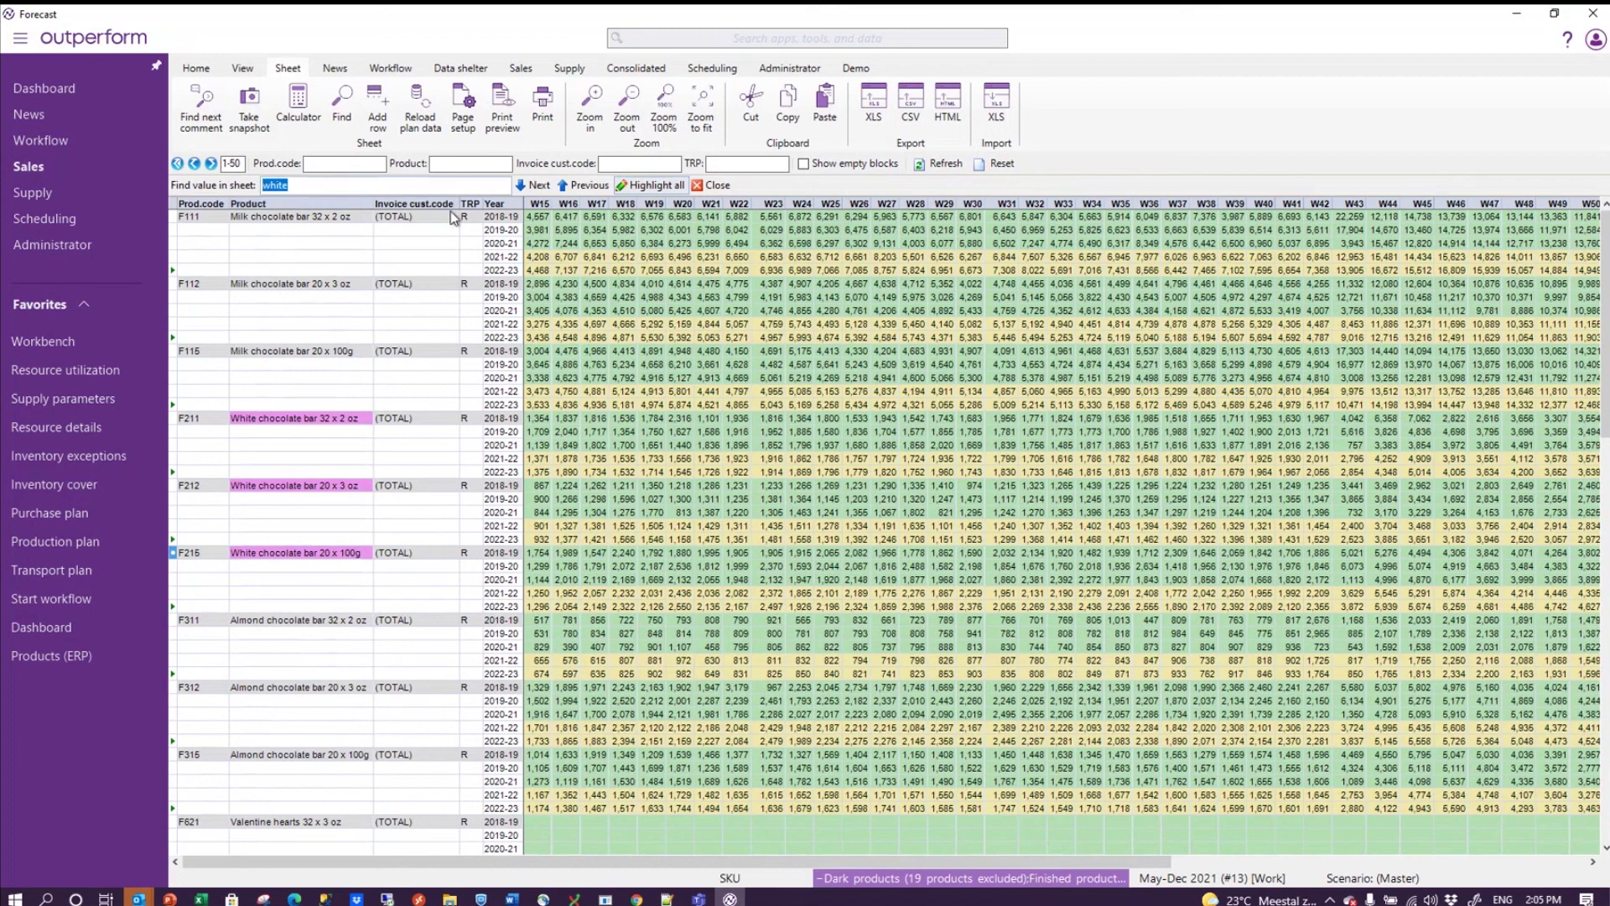
pyautogui.write('>')
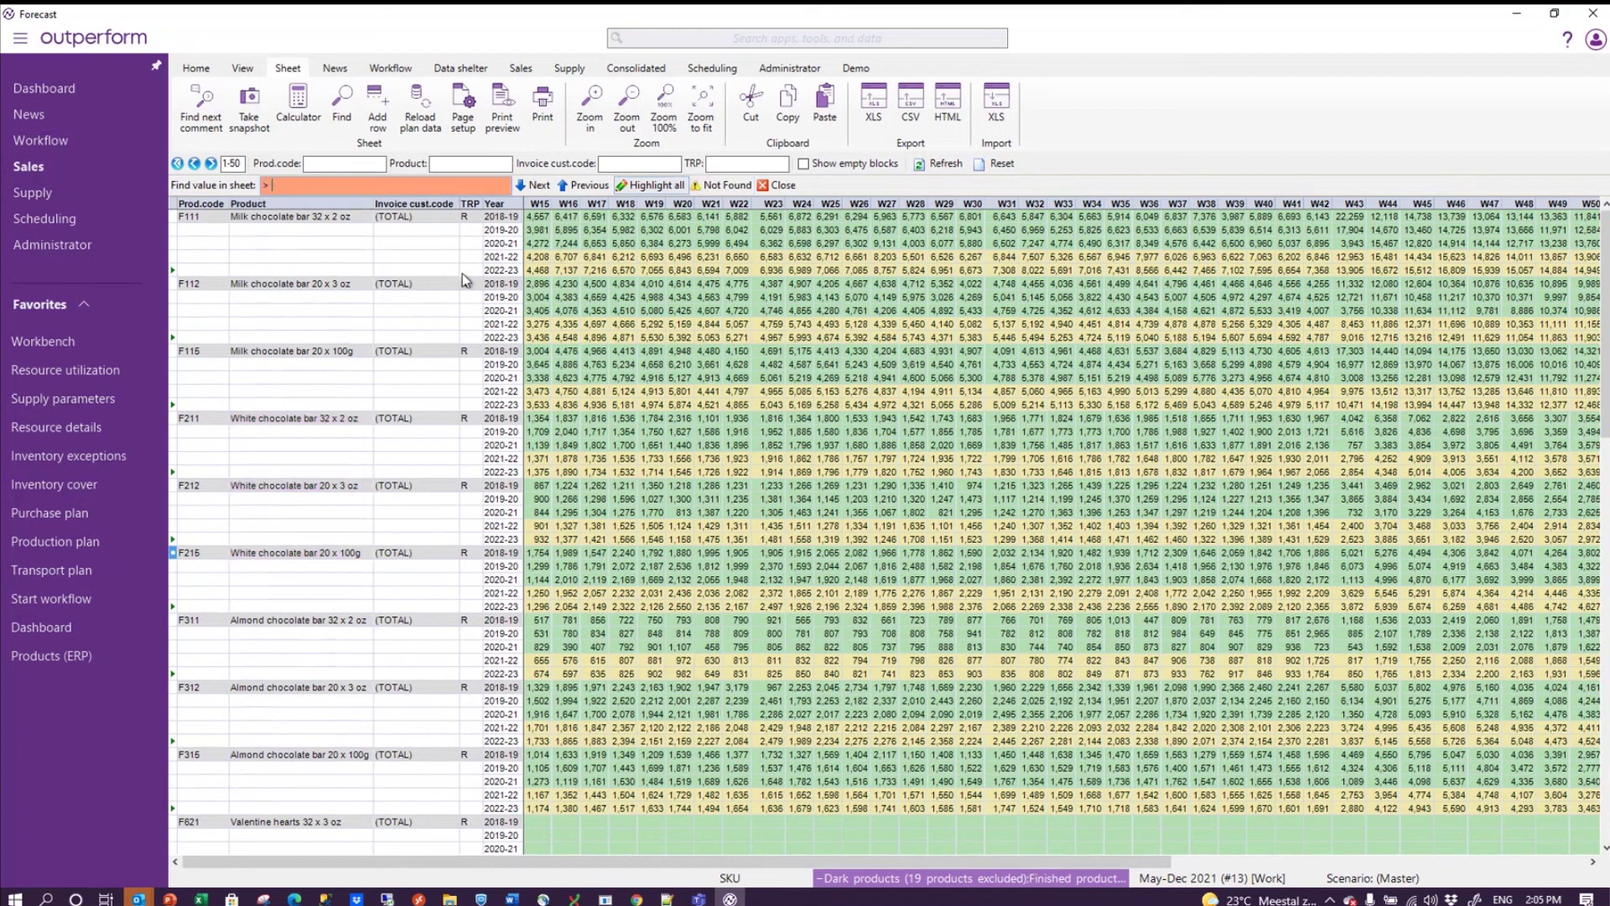
pyautogui.write(' 5000')
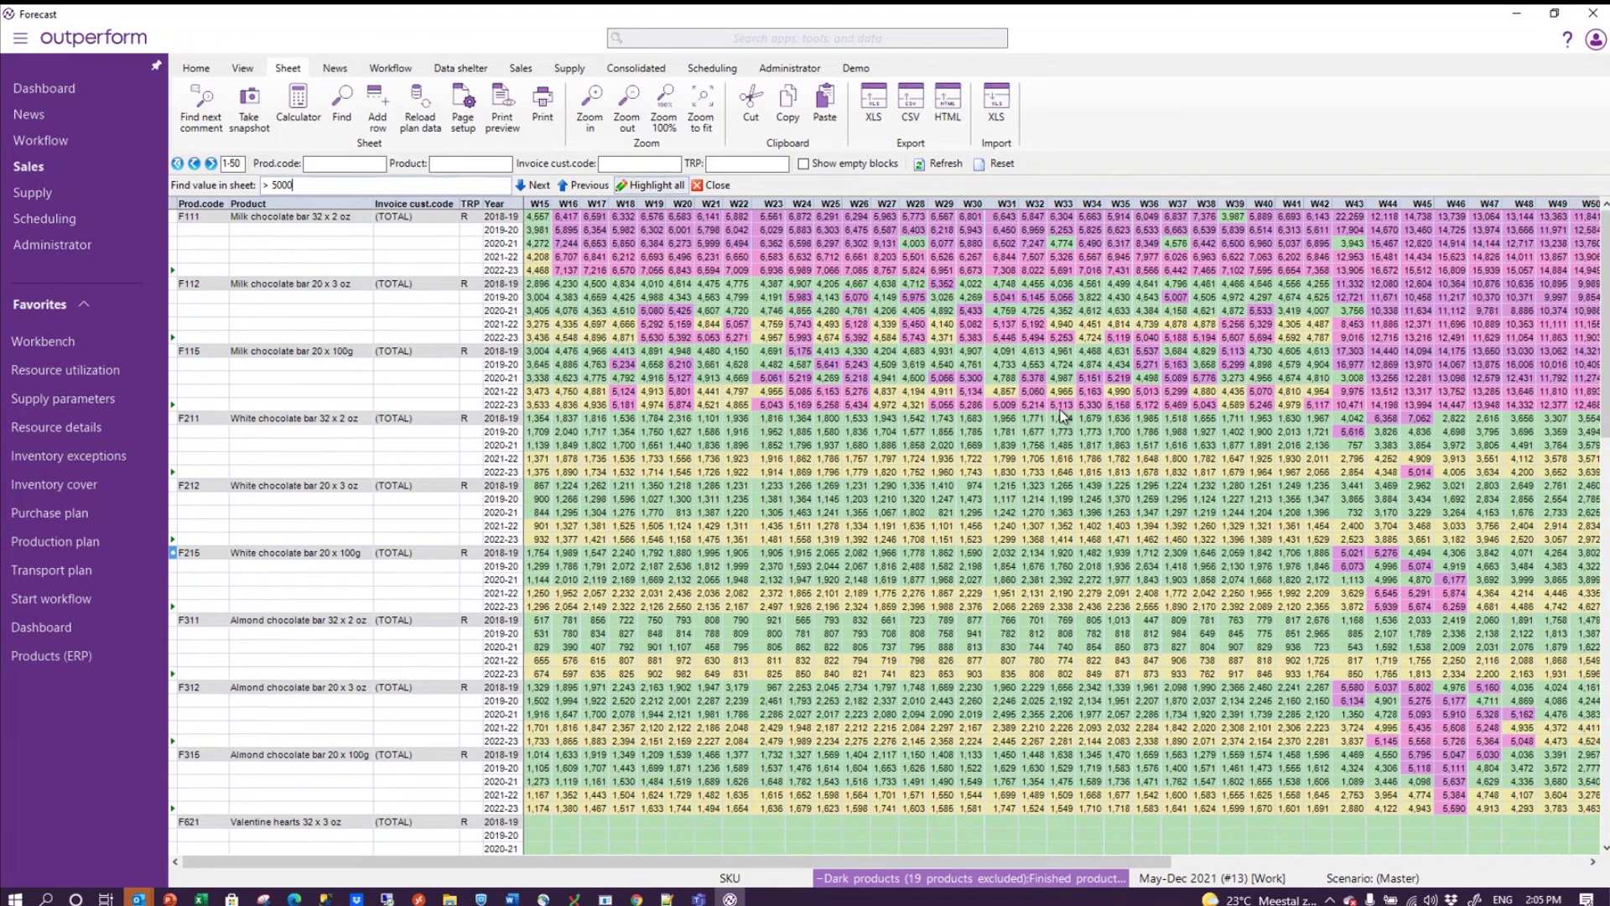
pyautogui.write('0')
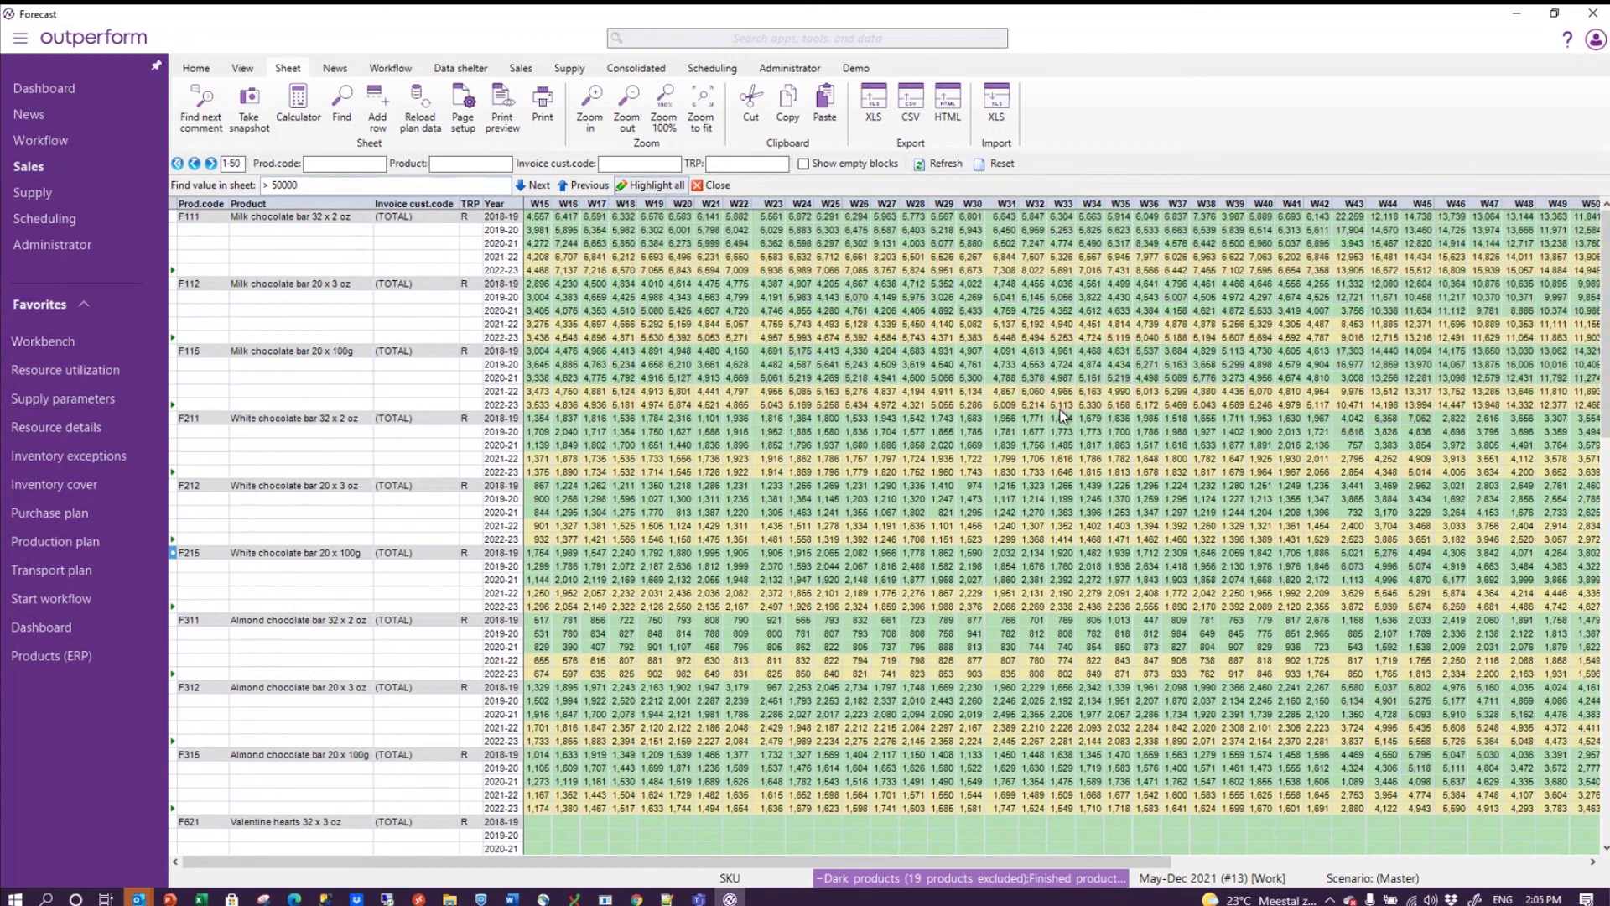
pyautogui.press('BackSpace')
pyautogui.write('10')
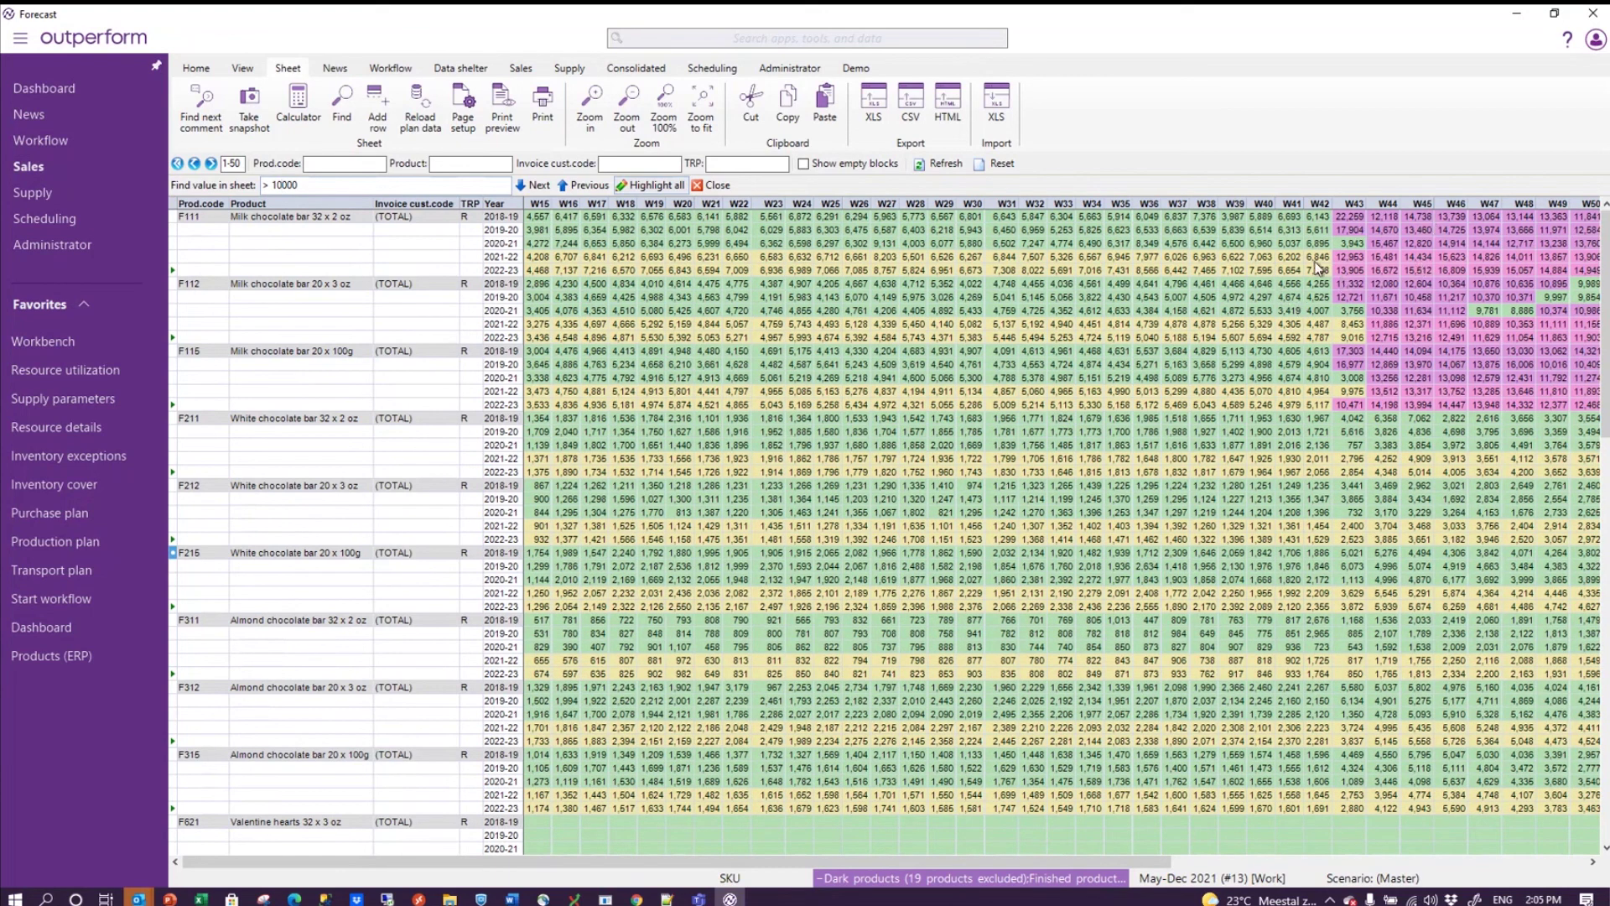
# Step: Increase the height of product F111's 2018-19 row to show its weekly values as a bar chart
pyautogui.moveTo(173, 223); pyautogui.dragTo(174, 276)
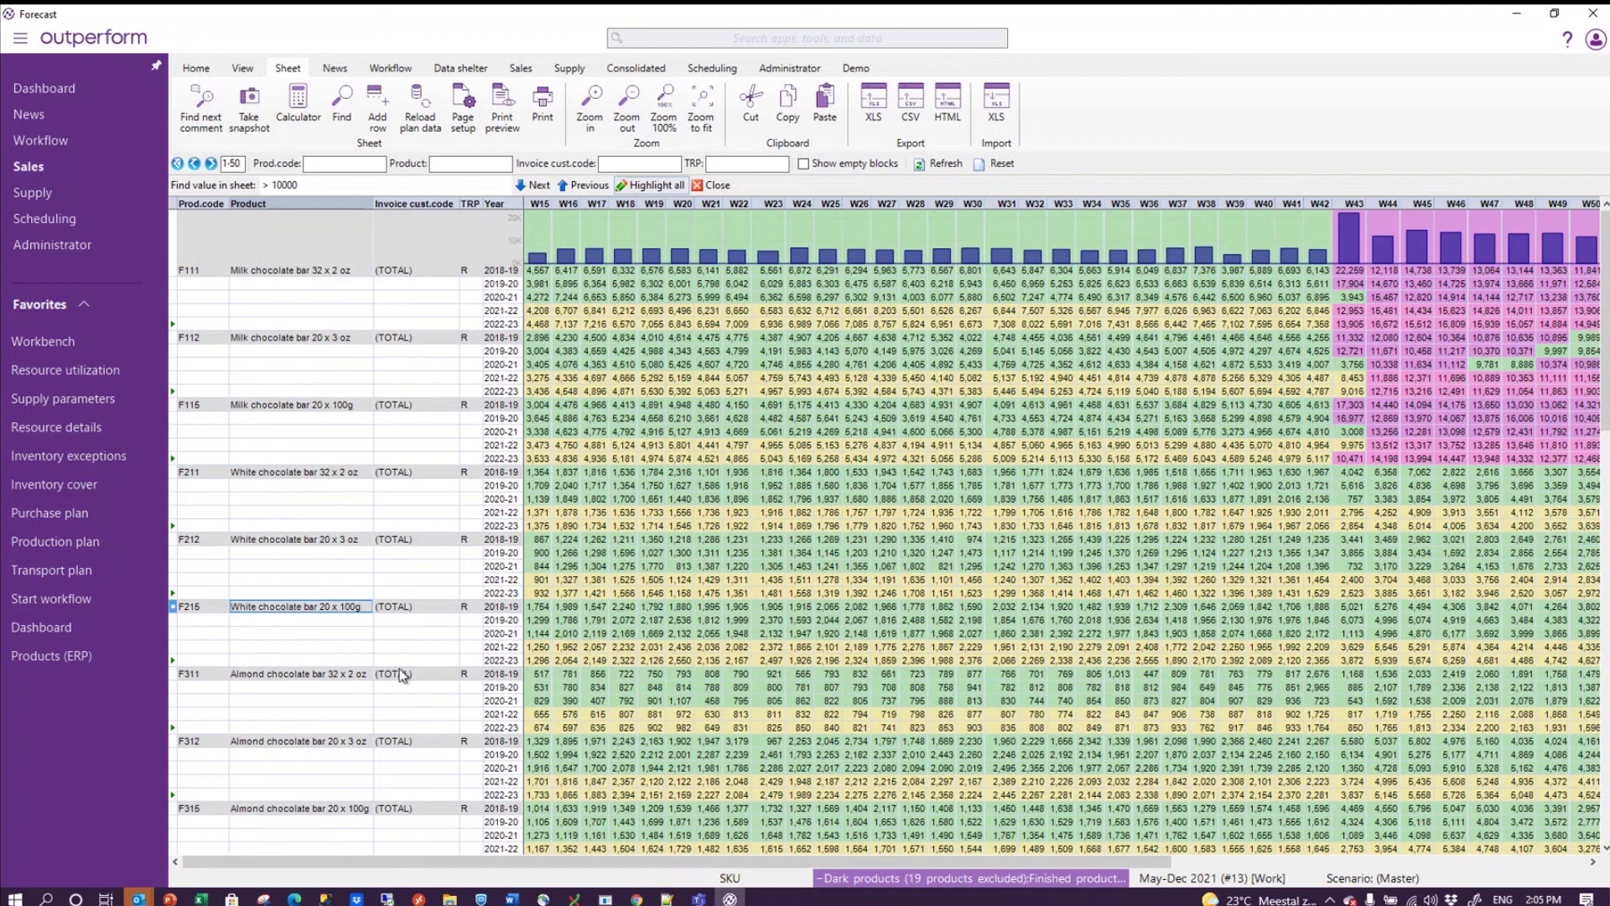
pyautogui.click(703, 898)
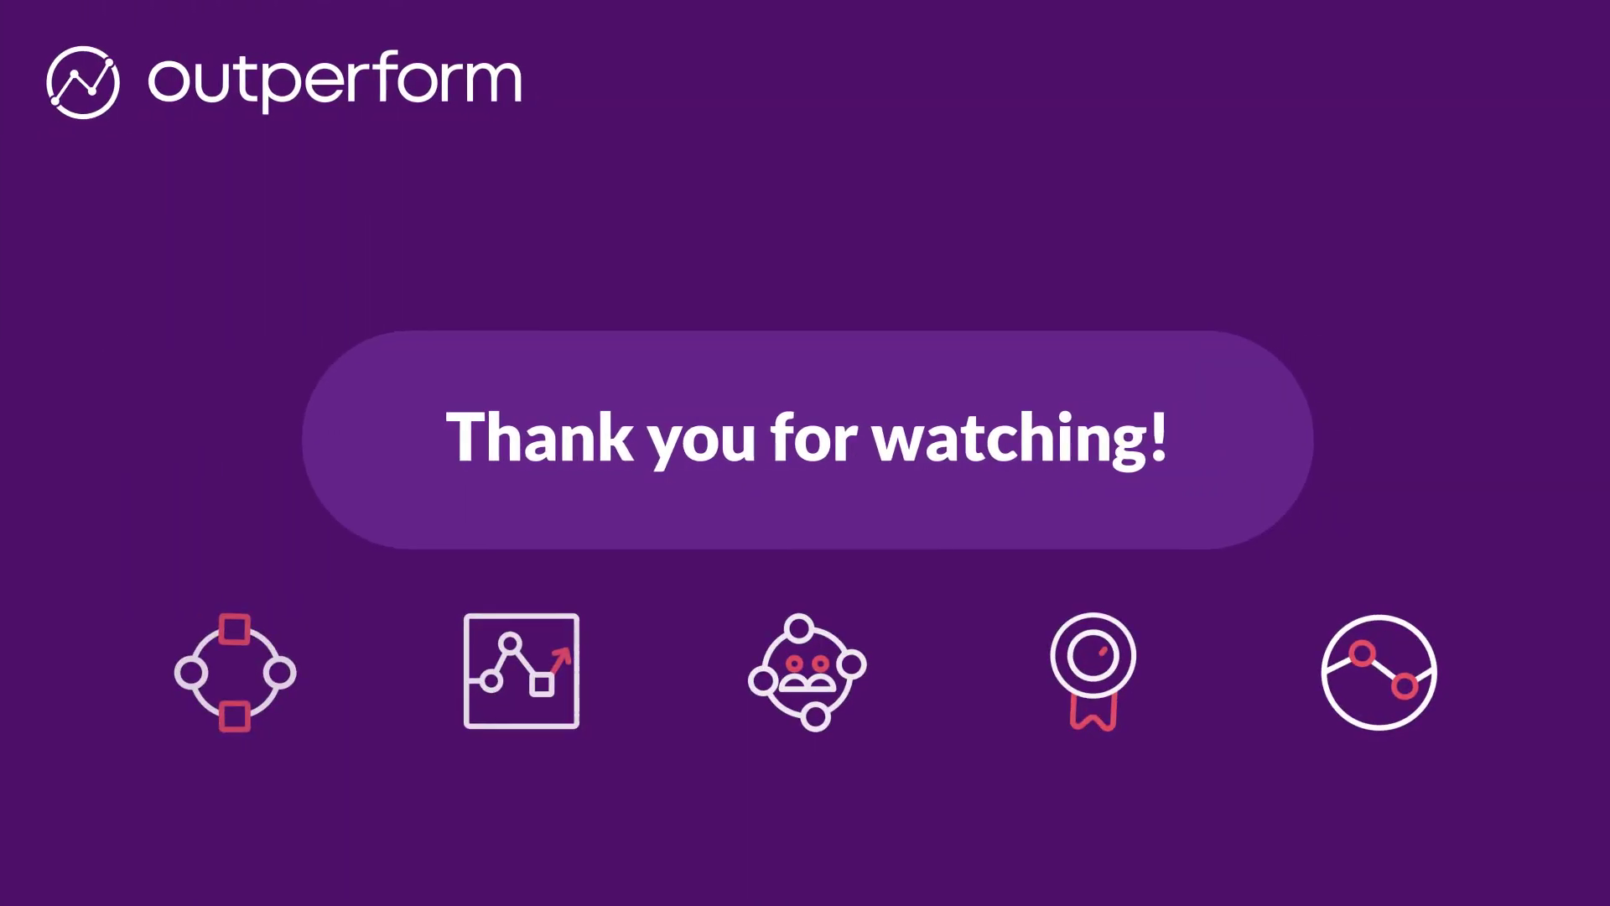